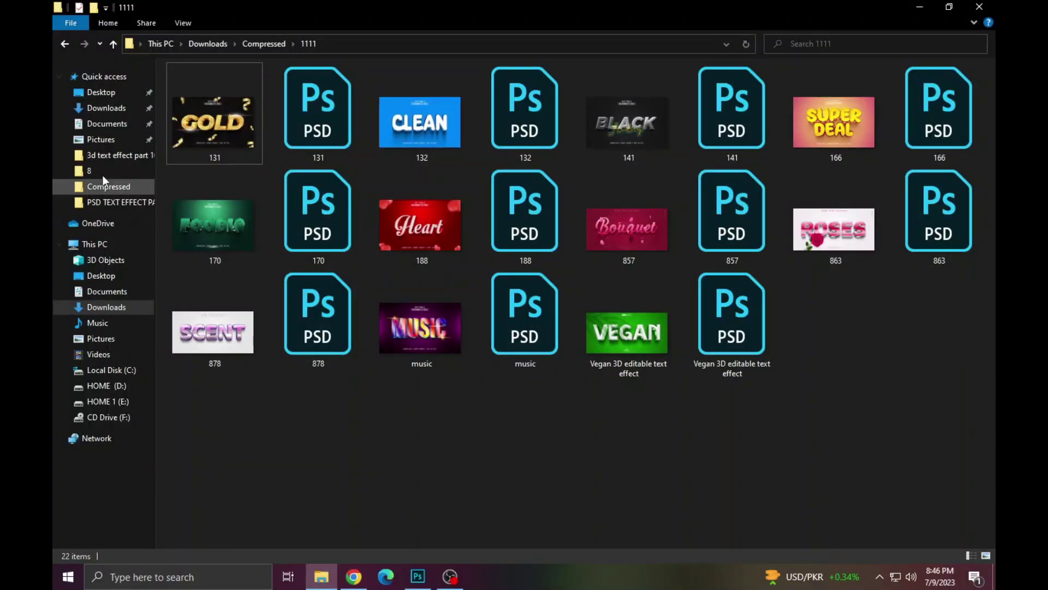
# Open the 131.jpg GOLD preview from the Compressed/1111 folder in Photos.
pyautogui.doubleClick(209, 146)
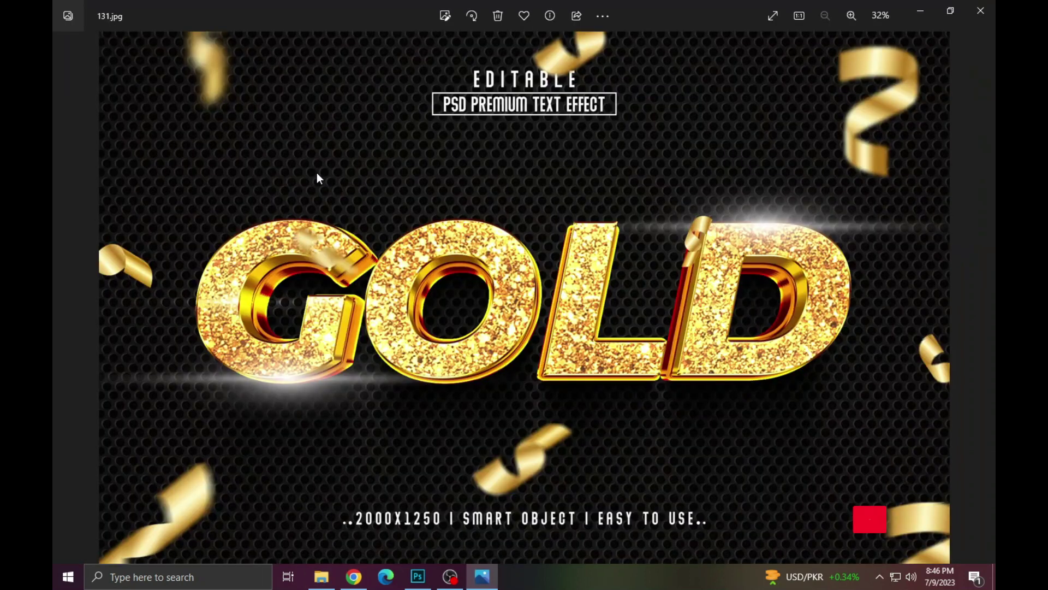
# Cycle through the previews, zooming and panning across the GOLD and CLEAN lettering.
pyautogui.press('Right')
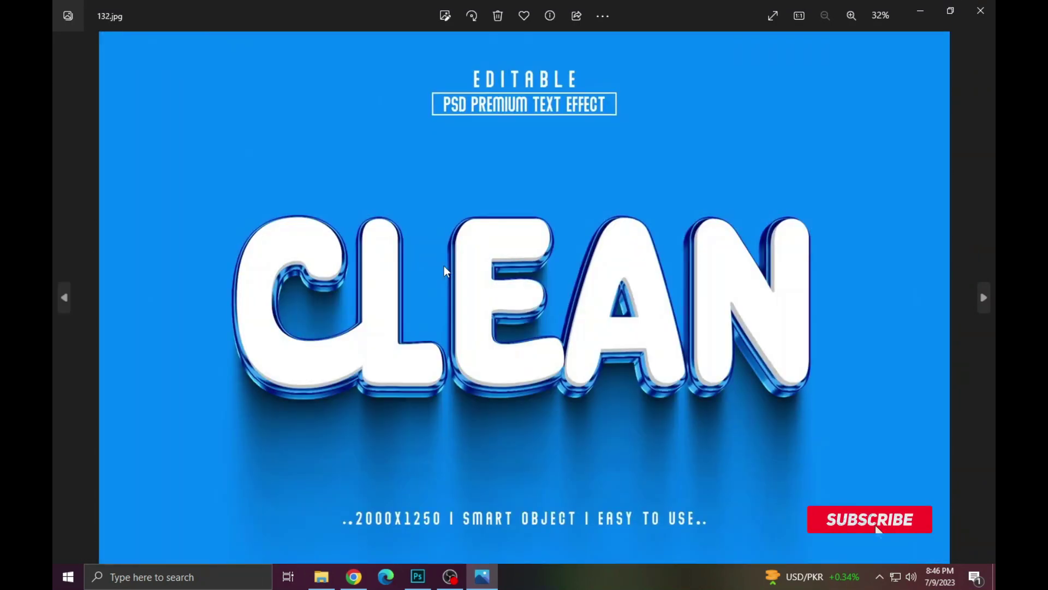
pyautogui.press('Right')
pyautogui.press('Right')
pyautogui.press('Right')
pyautogui.press('Right')
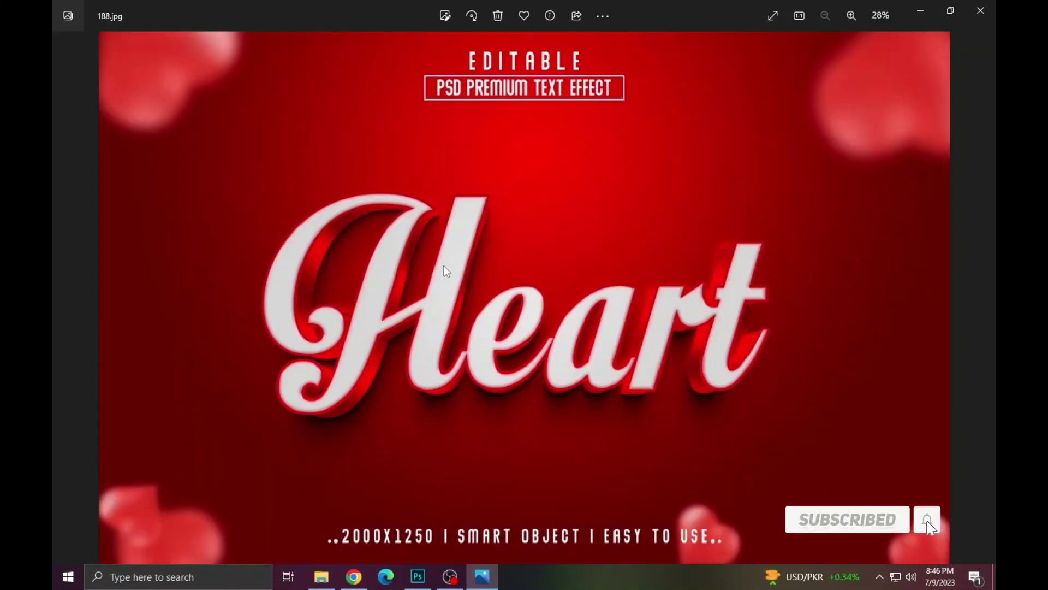
pyautogui.press('Right')
pyautogui.press('Right')
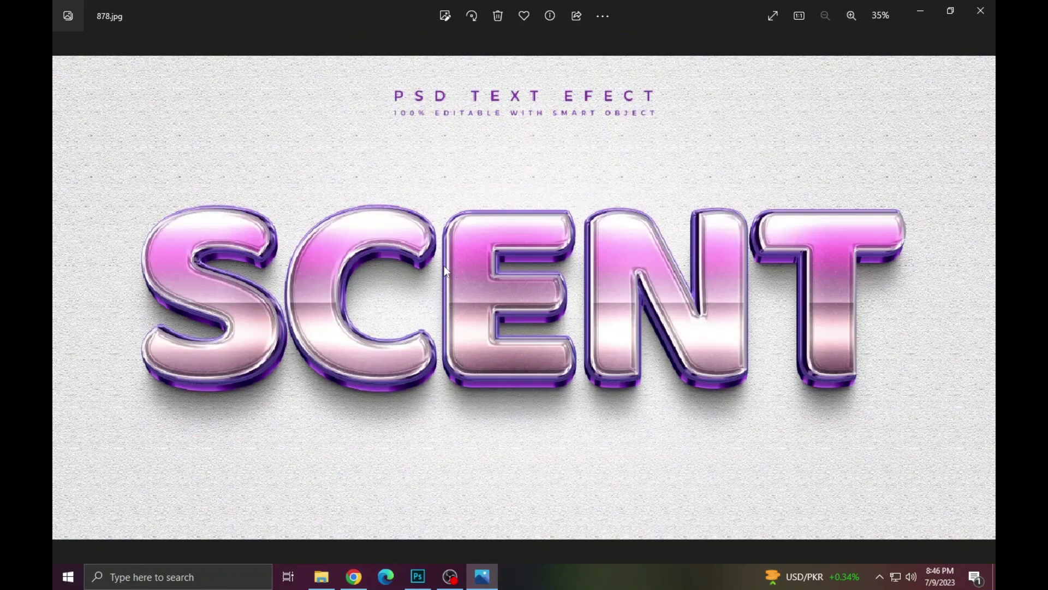
pyautogui.press('Right')
pyautogui.press('Right')
pyautogui.press('Right')
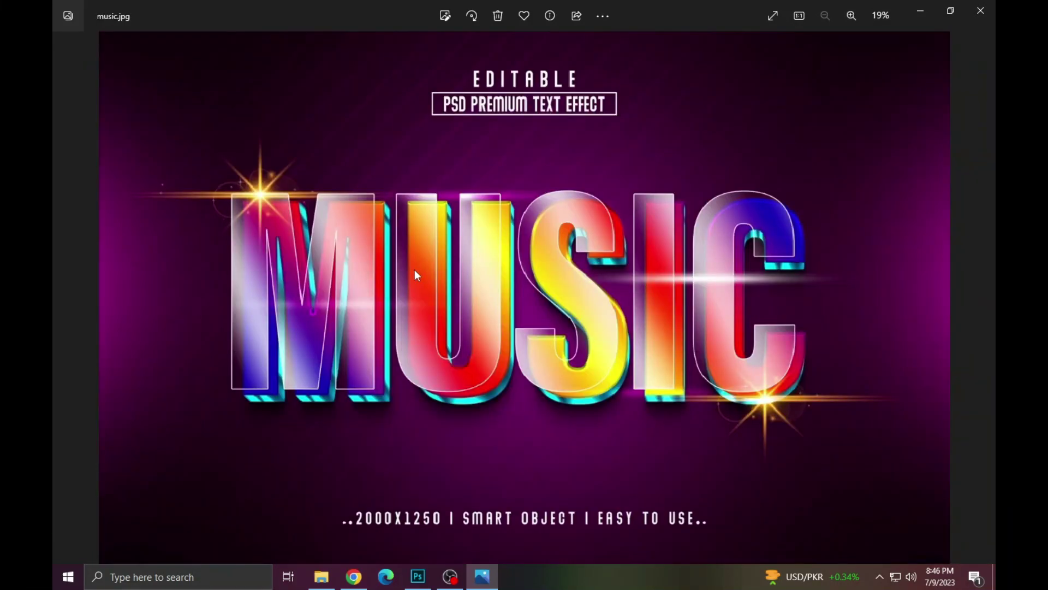
pyautogui.press('Right')
pyautogui.press('Right')
pyautogui.press('Right')
pyautogui.scroll(2, 548, 273)
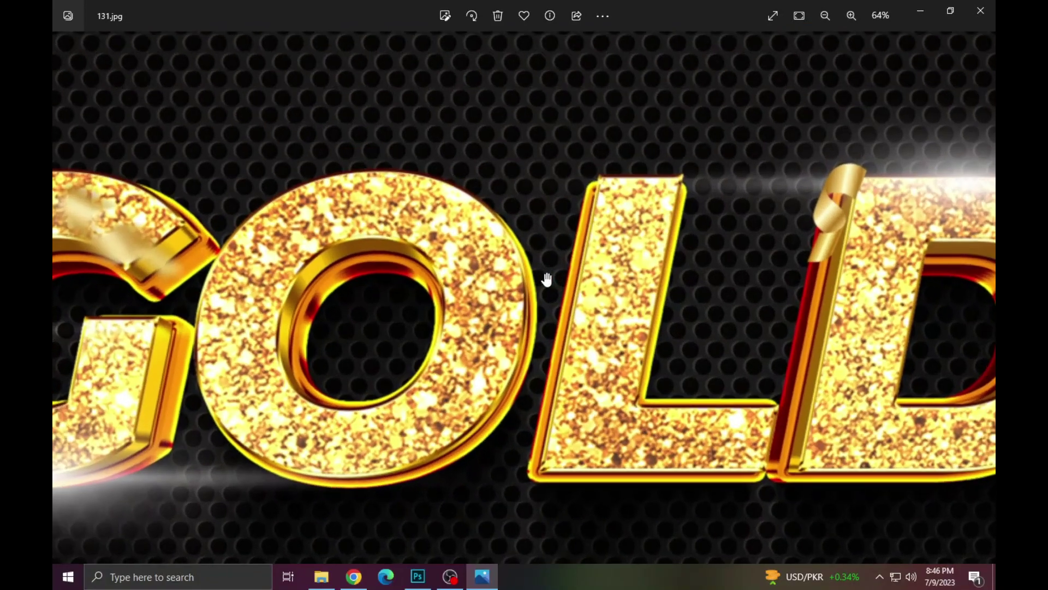
pyautogui.scroll(1, 546, 277)
pyautogui.scroll(1, 479, 330)
pyautogui.scroll(1, 516, 334)
pyautogui.press('Right')
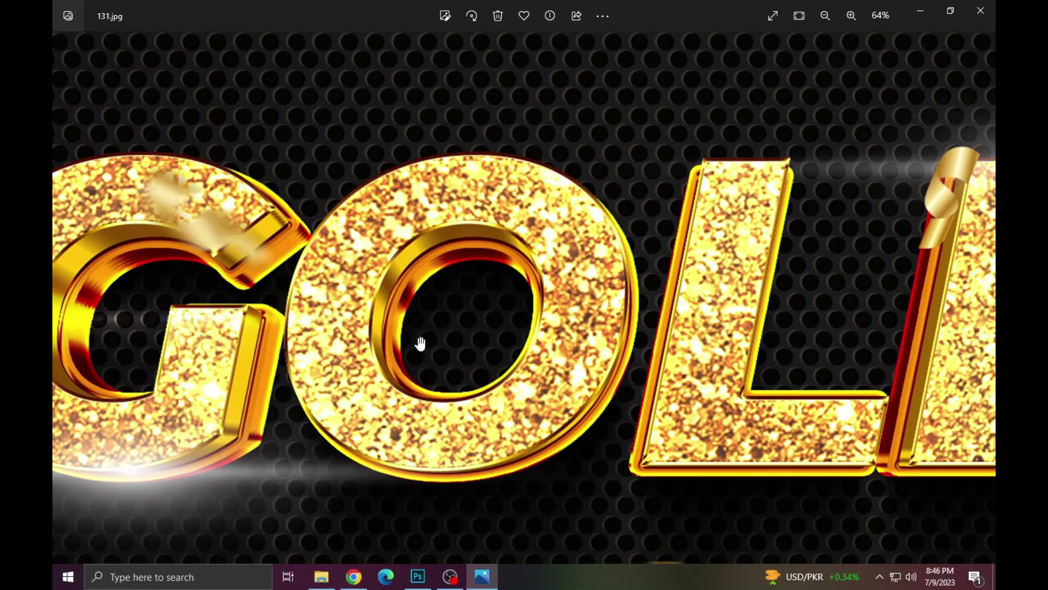
pyautogui.press('Right')
pyautogui.press('Right')
pyautogui.press('Right')
pyautogui.press('Right')
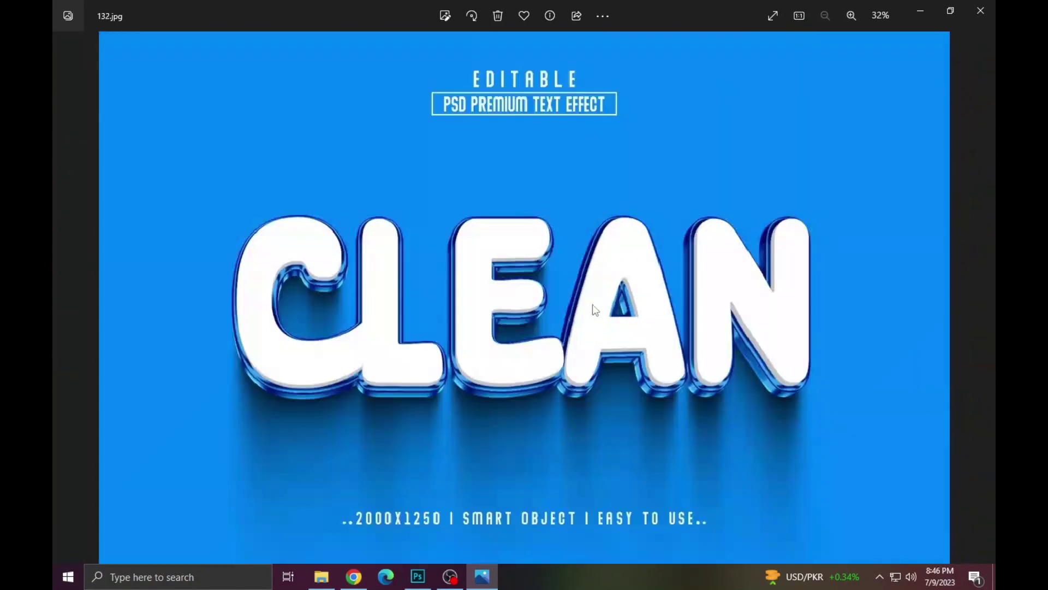
pyautogui.scroll(1, 592, 304)
pyautogui.scroll(1, 438, 297)
pyautogui.scroll(1, 564, 302)
pyautogui.moveTo(564, 302)
pyautogui.mouseDown()
pyautogui.moveTo(393, 297)
pyautogui.moveTo(486, 295)
pyautogui.mouseUp()
pyautogui.scroll(-3, 672, 296)
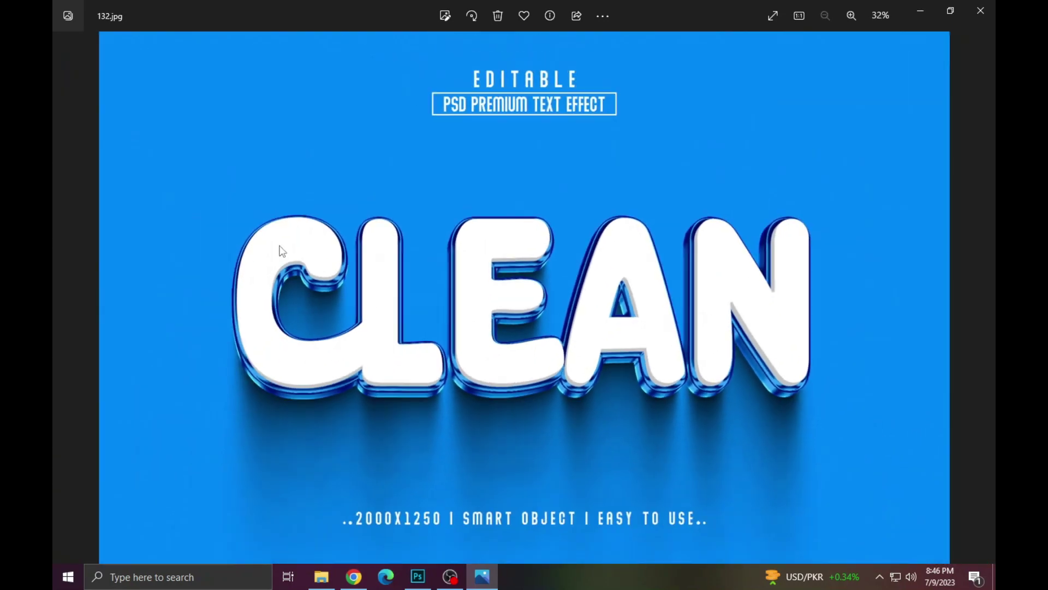
# Inspect the BLACK Friday and SUPER DEAL previews up close.
pyautogui.press('Right')
pyautogui.scroll(2, 578, 304)
pyautogui.scroll(1, 483, 329)
pyautogui.moveTo(483, 329)
pyautogui.mouseDown()
pyautogui.moveTo(721, 316)
pyautogui.moveTo(390, 334)
pyautogui.mouseUp()
pyautogui.scroll(-1, 469, 328)
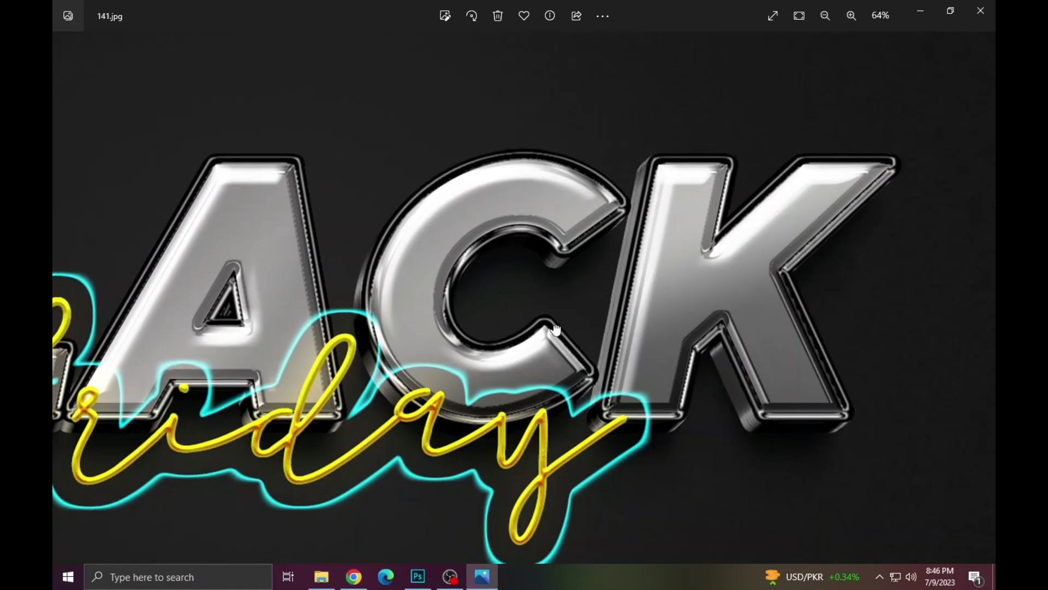
pyautogui.press('Right')
pyautogui.scroll(3, 500, 313)
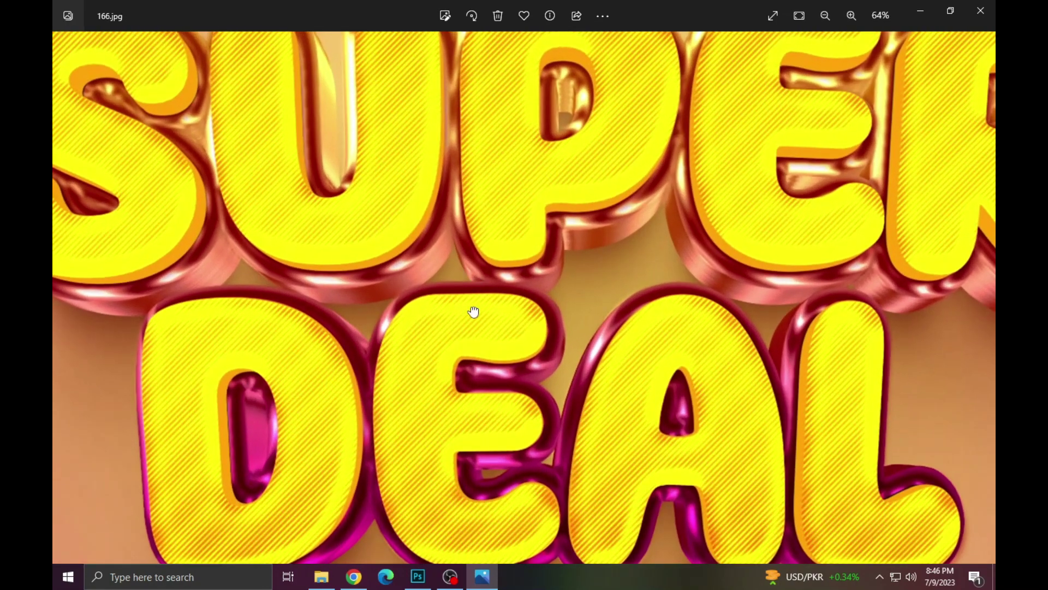
pyautogui.scroll(-1, 473, 312)
pyautogui.scroll(1, 498, 362)
pyautogui.scroll(1, 609, 389)
pyautogui.scroll(-1, 546, 338)
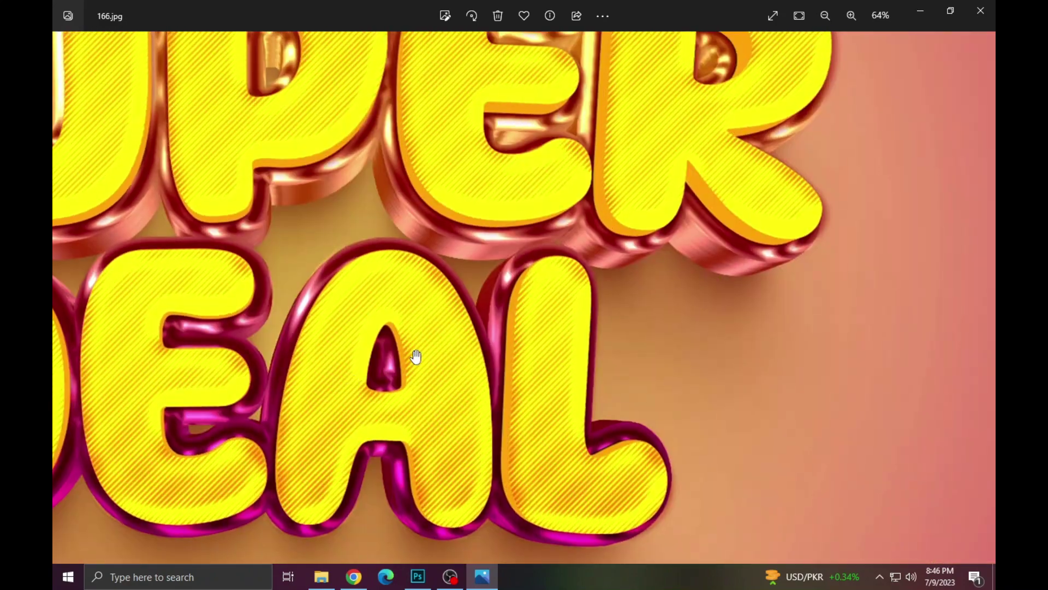
pyautogui.scroll(-1, 529, 273)
pyautogui.scroll(-1, 529, 273)
# Zoom into and pan across the FOODIE, Heart and Bouquet previews.
pyautogui.press('Right')
pyautogui.scroll(2, 523, 271)
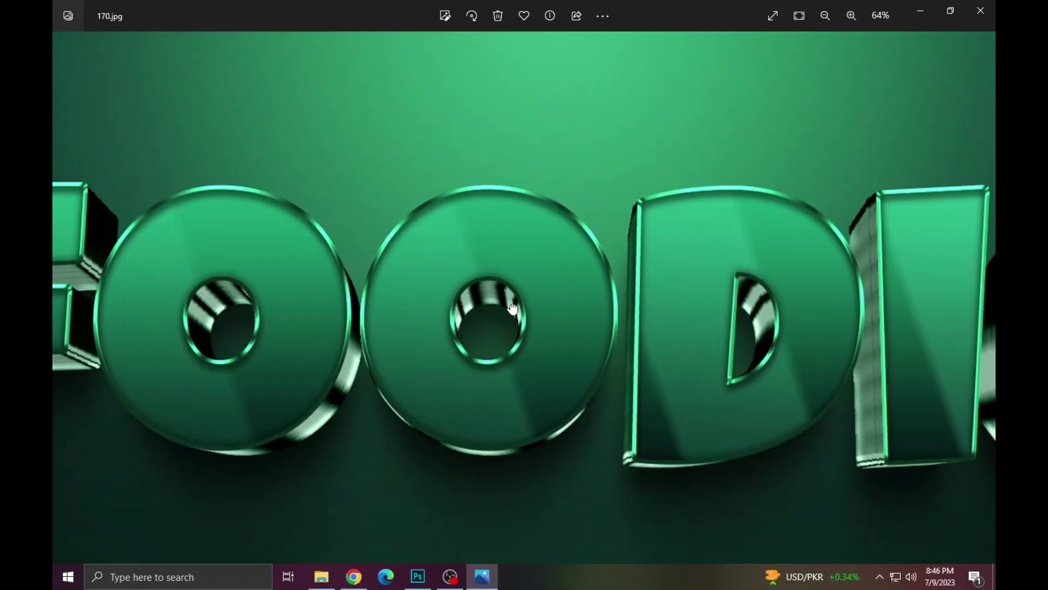
pyautogui.moveTo(819, 312); pyautogui.dragTo(496, 311)
pyautogui.scroll(-1, 562, 295)
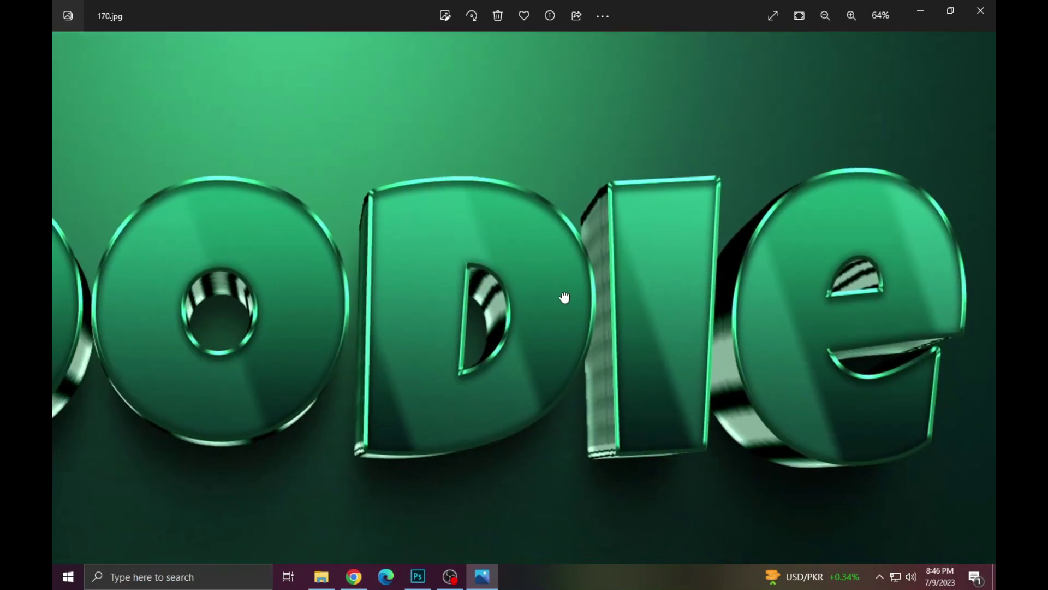
pyautogui.press('Right')
pyautogui.scroll(2, 505, 307)
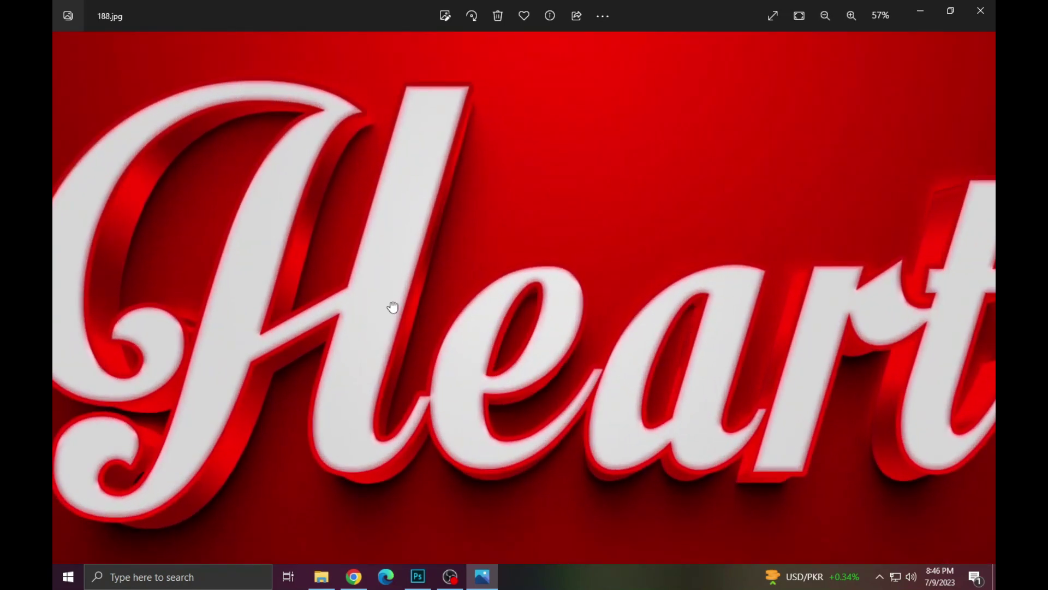
pyautogui.scroll(1, 391, 304)
pyautogui.moveTo(552, 306); pyautogui.dragTo(421, 310)
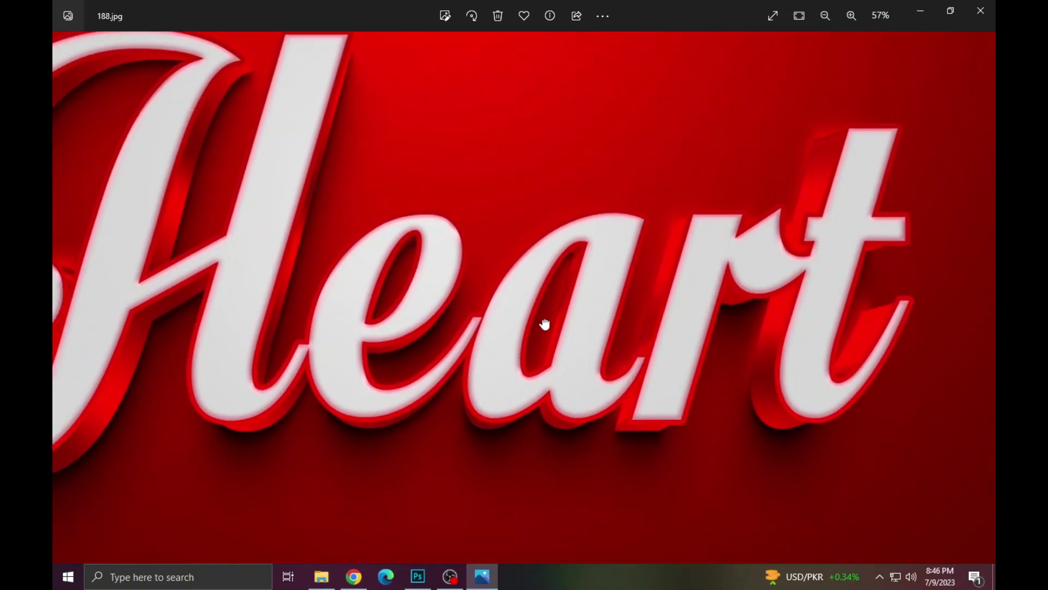
pyautogui.moveTo(543, 323)
pyautogui.mouseDown()
pyautogui.moveTo(466, 305)
pyautogui.moveTo(442, 365)
pyautogui.moveTo(713, 276)
pyautogui.moveTo(708, 323)
pyautogui.mouseUp()
pyautogui.scroll(-3, 530, 292)
pyautogui.press('Right')
pyautogui.scroll(3, 561, 300)
pyautogui.scroll(-3, 620, 256)
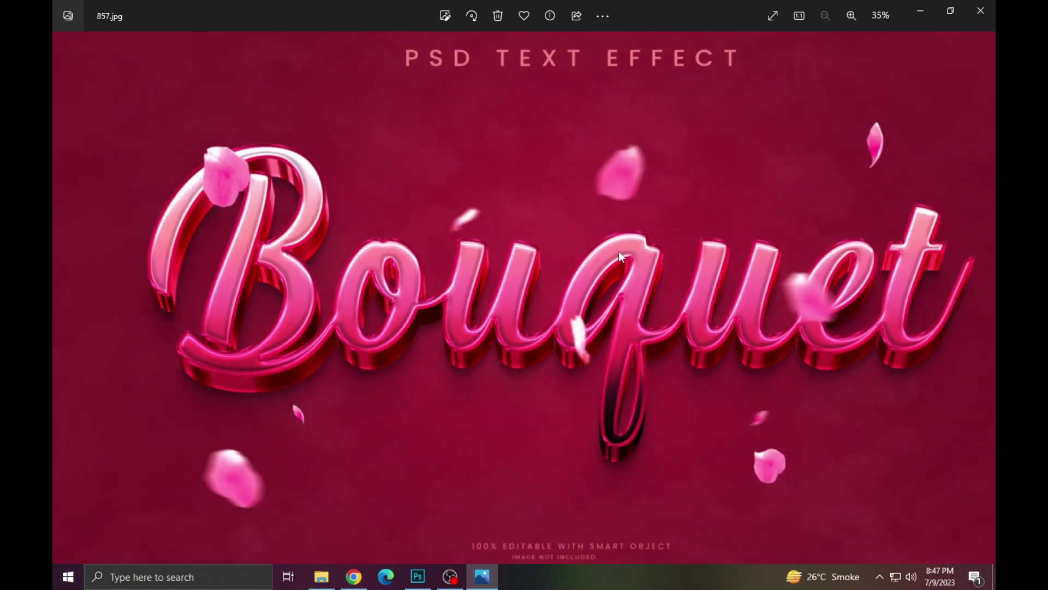
pyautogui.scroll(3, 716, 257)
pyautogui.scroll(-3, 715, 257)
# Examine the enlarged ROSES and SCENT lettering.
pyautogui.press('Right')
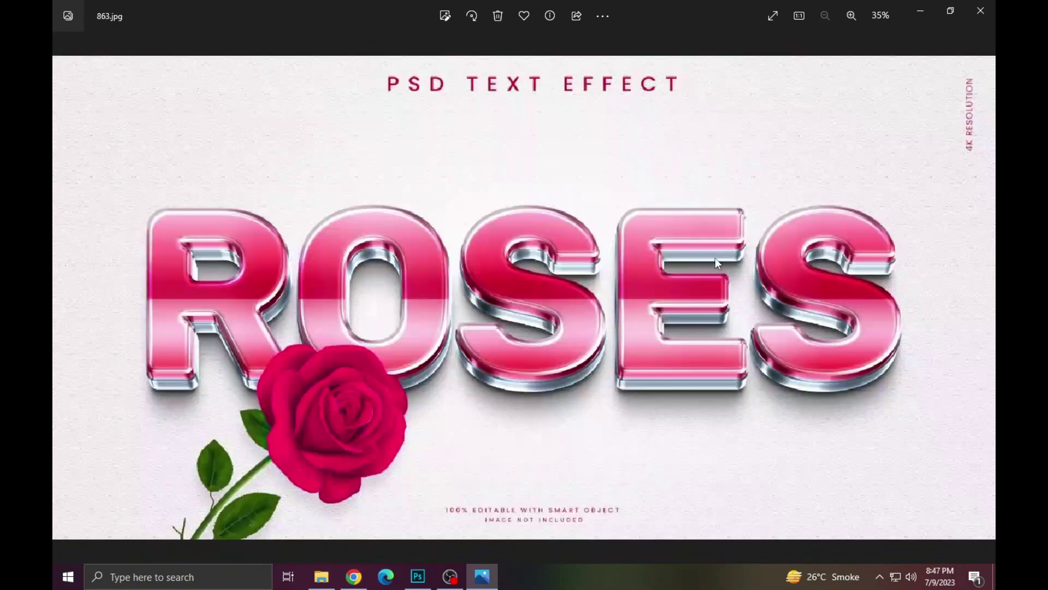
pyautogui.scroll(3, 653, 283)
pyautogui.moveTo(388, 300); pyautogui.dragTo(682, 283)
pyautogui.scroll(-2, 682, 282)
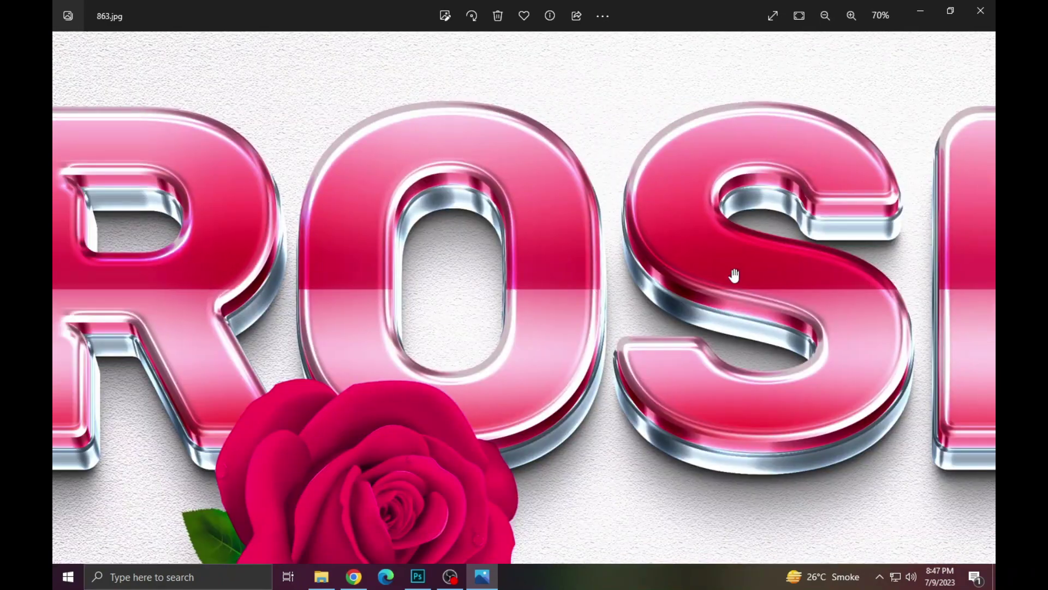
pyautogui.scroll(-2, 516, 271)
pyautogui.press('Right')
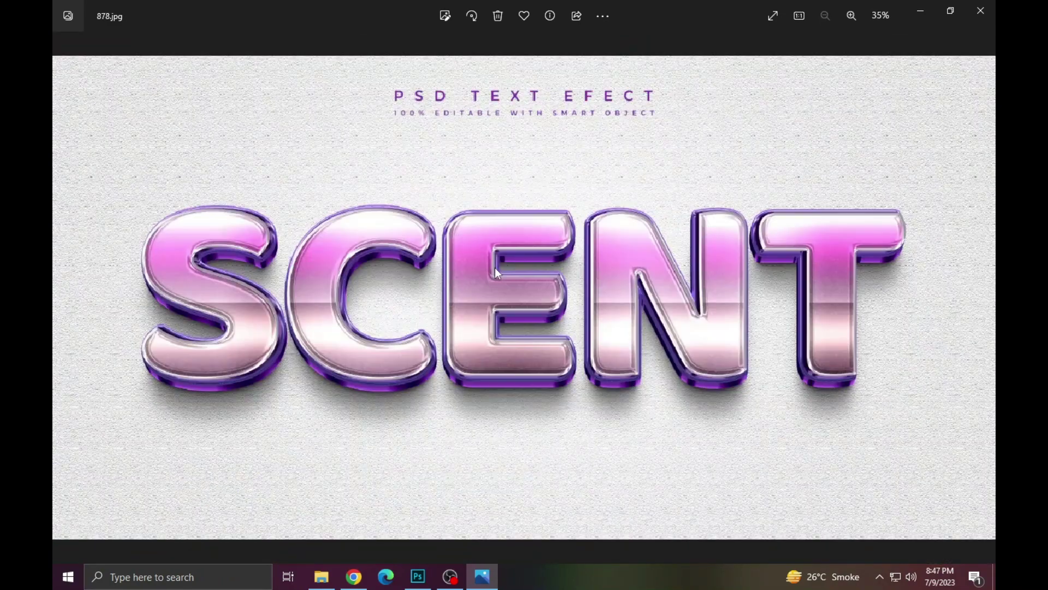
pyautogui.scroll(2, 454, 307)
pyautogui.moveTo(980, 316)
pyautogui.mouseDown()
pyautogui.moveTo(655, 323)
pyautogui.moveTo(477, 306)
pyautogui.mouseUp()
pyautogui.moveTo(845, 292); pyautogui.dragTo(492, 288)
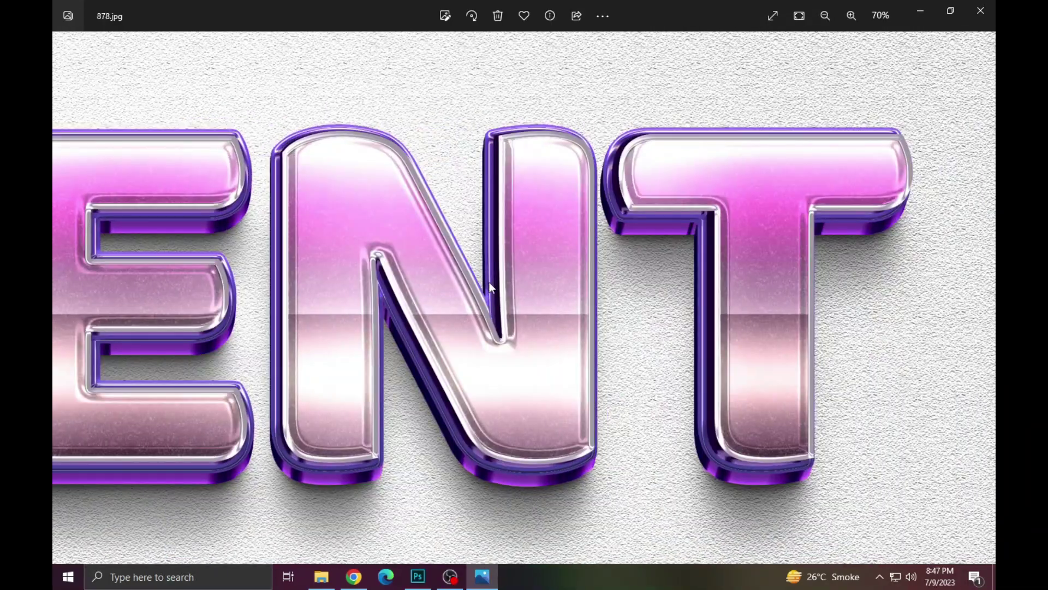
pyautogui.scroll(-2, 489, 282)
# Zoom in on the MUSIC and VEGAN previews, then close Photos.
pyautogui.press('Right')
pyautogui.scroll(2, 456, 290)
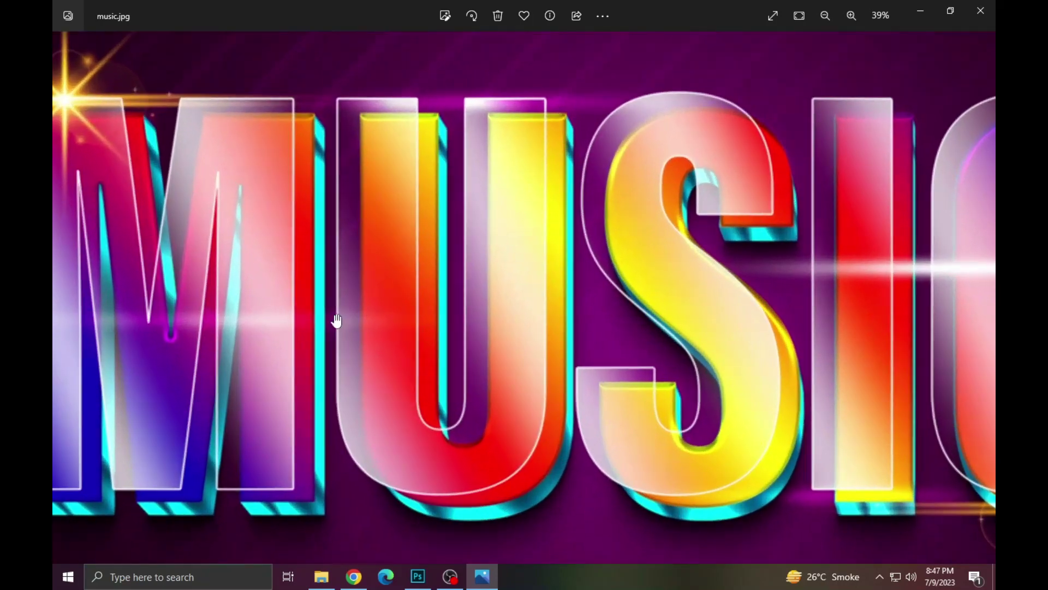
pyautogui.scroll(1, 459, 306)
pyautogui.scroll(1, 459, 312)
pyautogui.scroll(1, 462, 324)
pyautogui.scroll(-2, 460, 319)
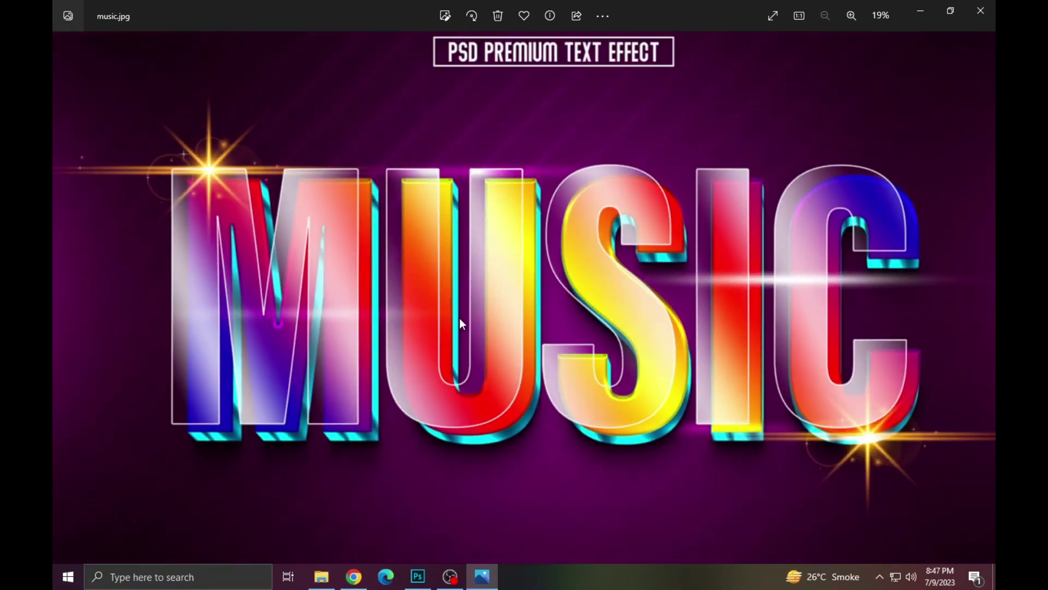
pyautogui.scroll(-1, 460, 317)
pyautogui.press('Right')
pyautogui.scroll(1, 481, 284)
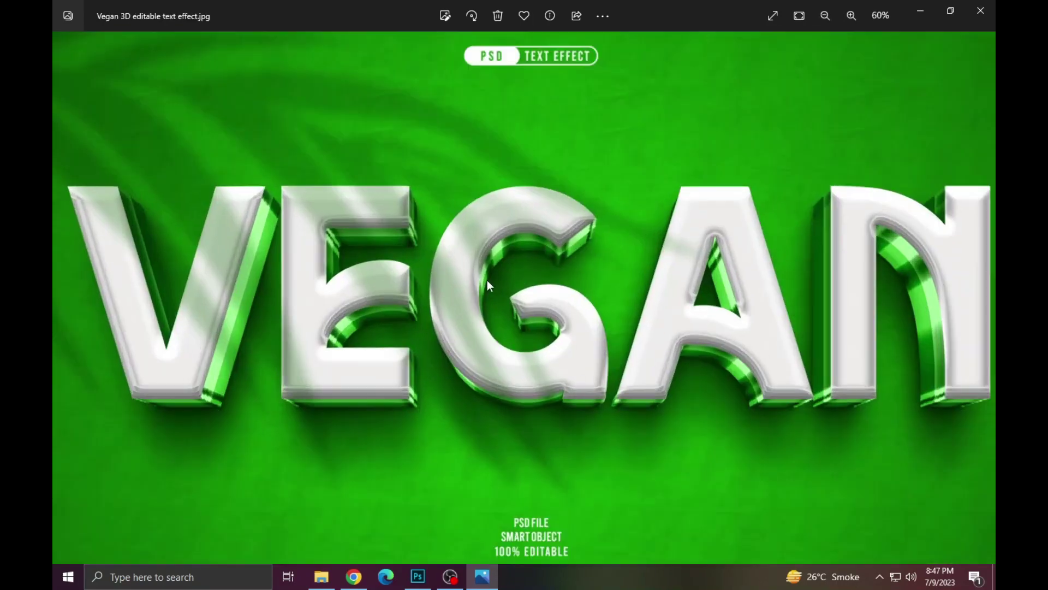
pyautogui.scroll(2, 428, 300)
pyautogui.scroll(-3, 440, 299)
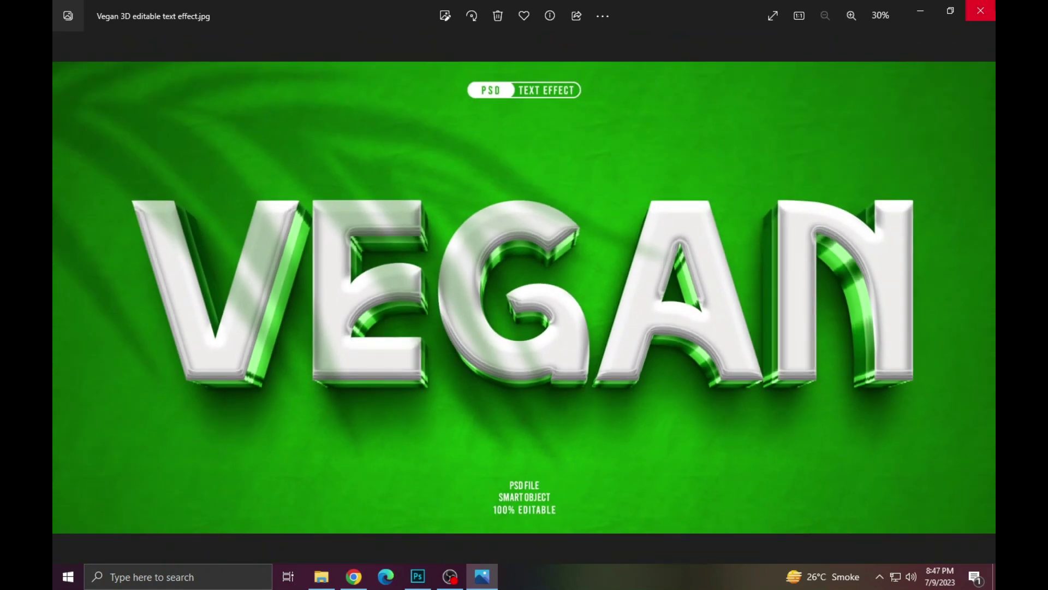
pyautogui.click(981, 11)
# Open 131.psd, cancel the AbrahamDemo missing-font prompt, and show the Layers panel.
pyautogui.doubleClick(324, 136)
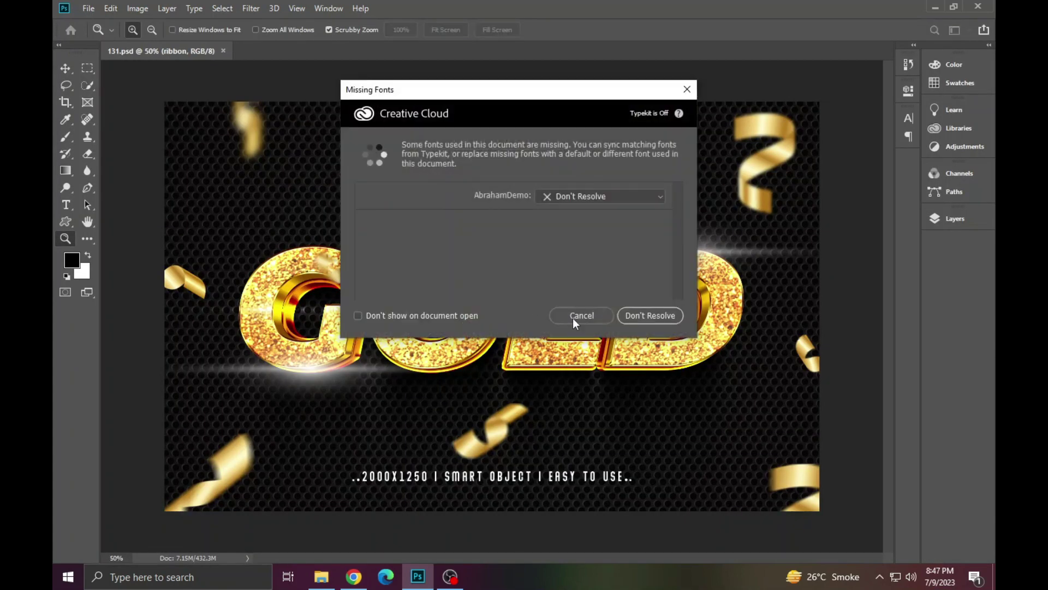
pyautogui.click(580, 318)
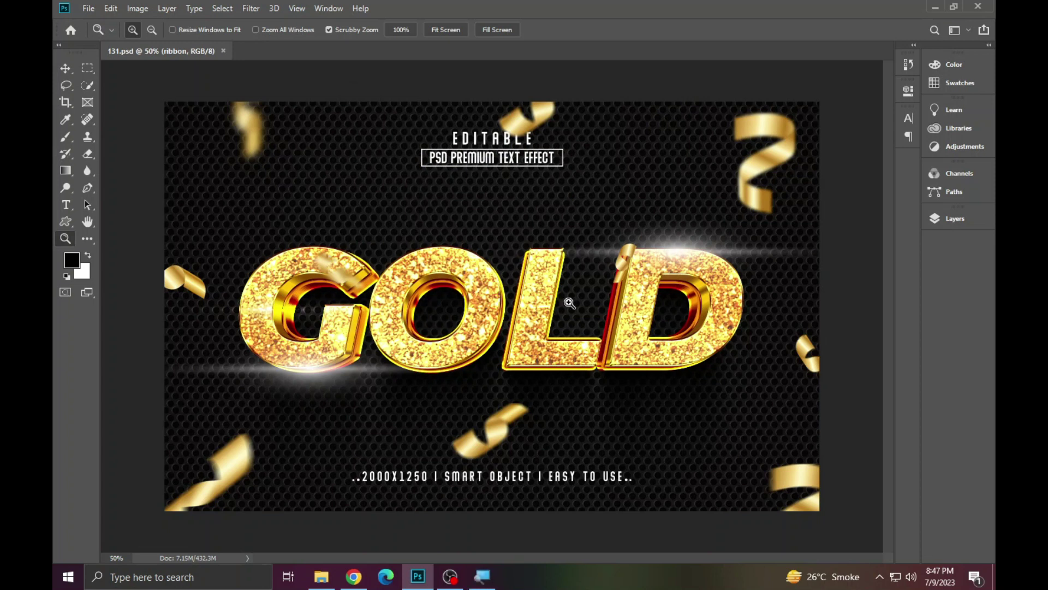
pyautogui.click(955, 218)
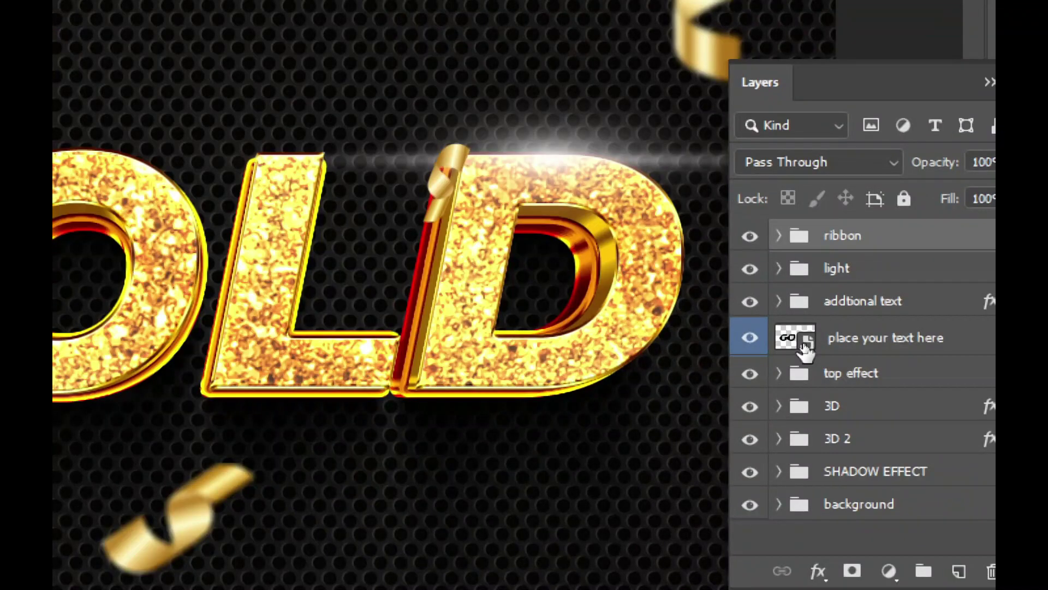
# Open the 'place your text here' smart object without updating text layers.
pyautogui.doubleClick(810, 347)
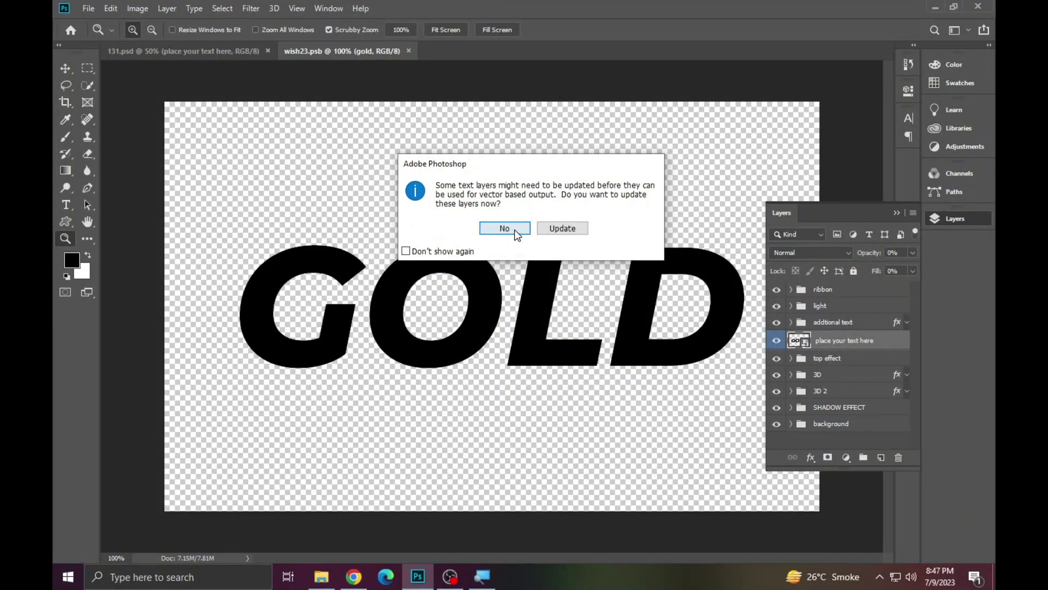
pyautogui.click(515, 230)
pyautogui.press('super')
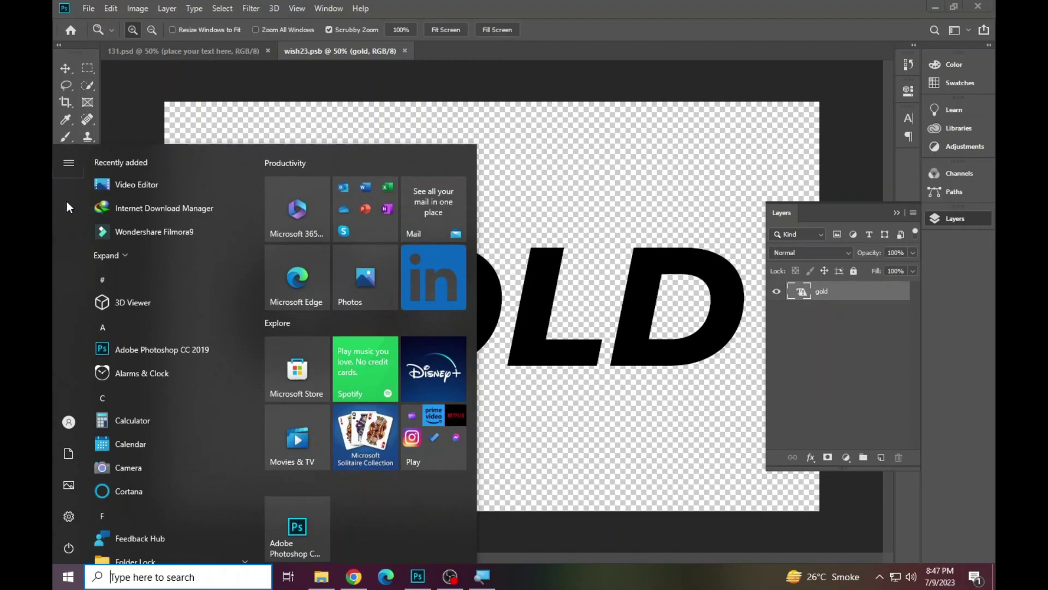
pyautogui.press('Escape')
# Replace the GOLD text with ALEE using the Type tool and commit it.
pyautogui.click(67, 206)
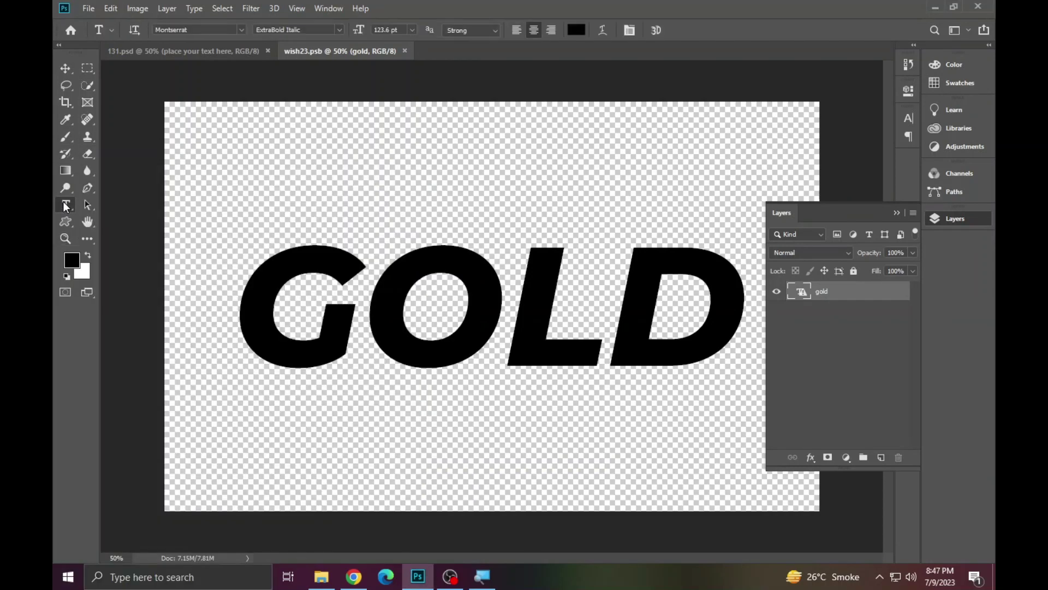
pyautogui.press('F6')
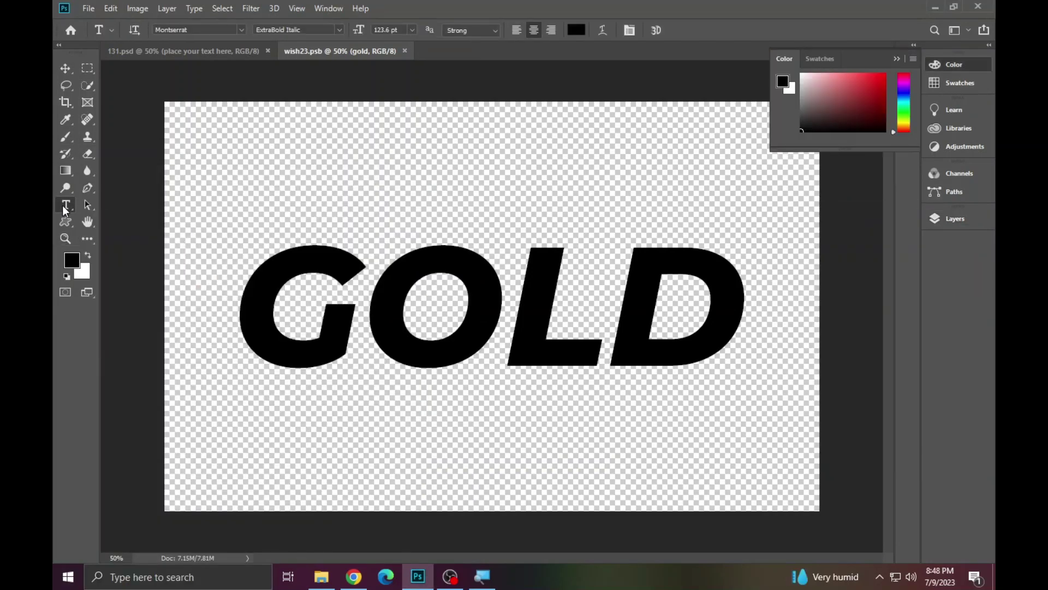
pyautogui.click(445, 258)
pyautogui.click(510, 238)
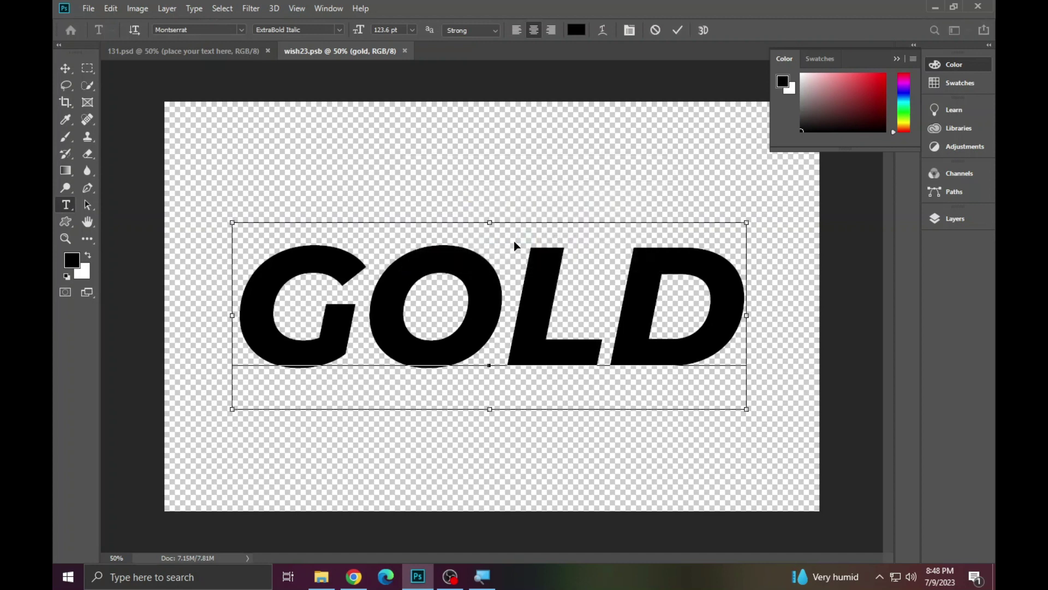
pyautogui.hotkey('ctrl', 'a')
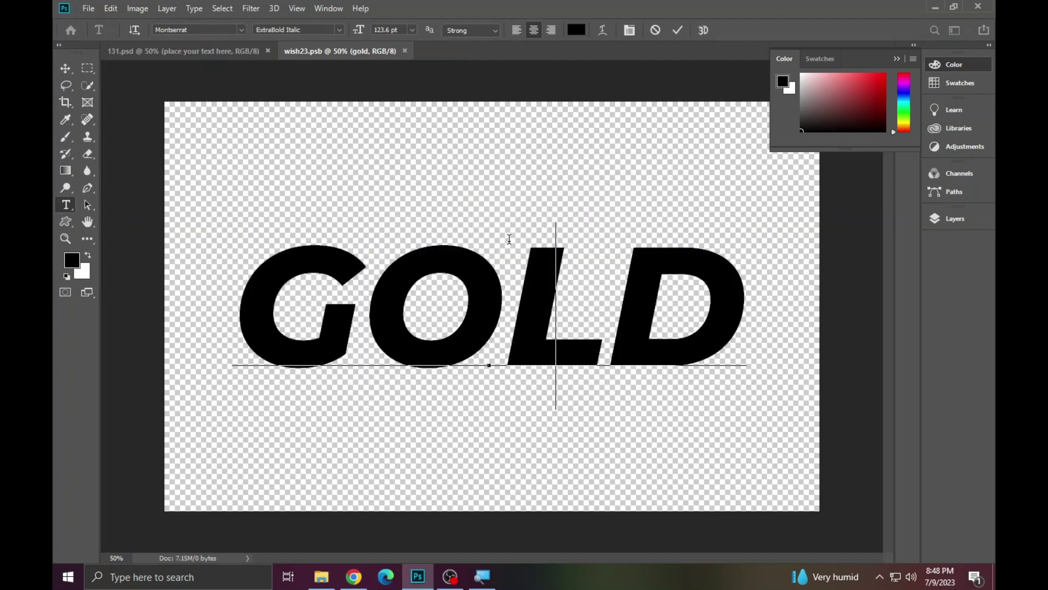
pyautogui.write('AL')
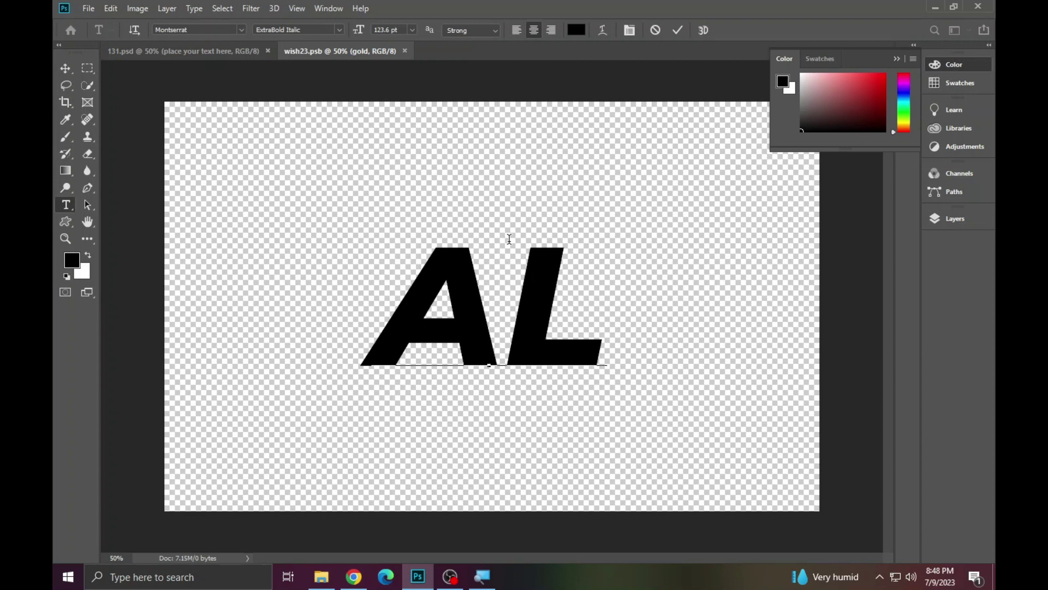
pyautogui.write('E')
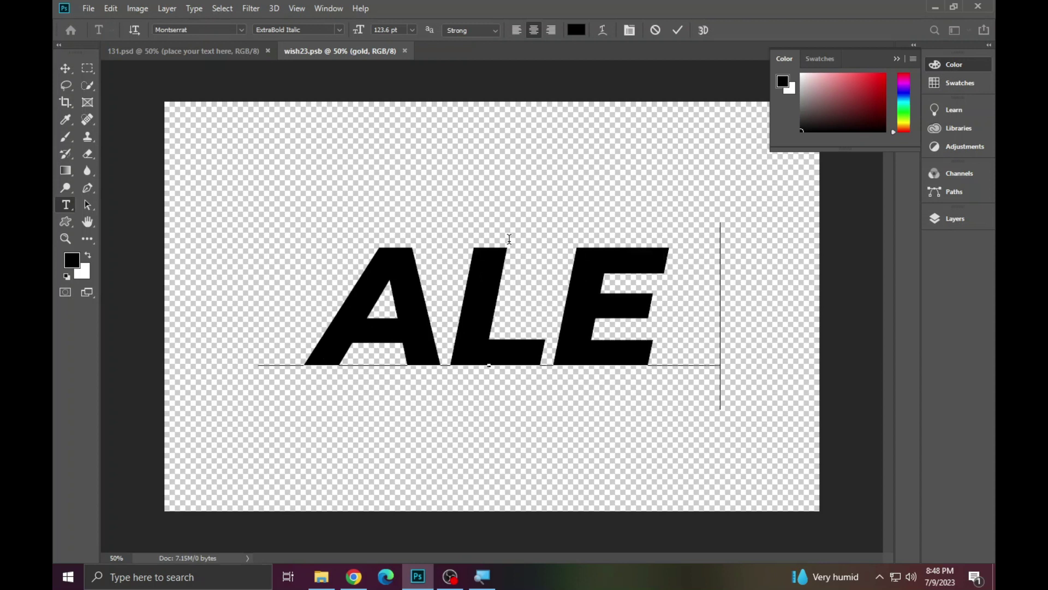
pyautogui.write('E')
pyautogui.click(677, 31)
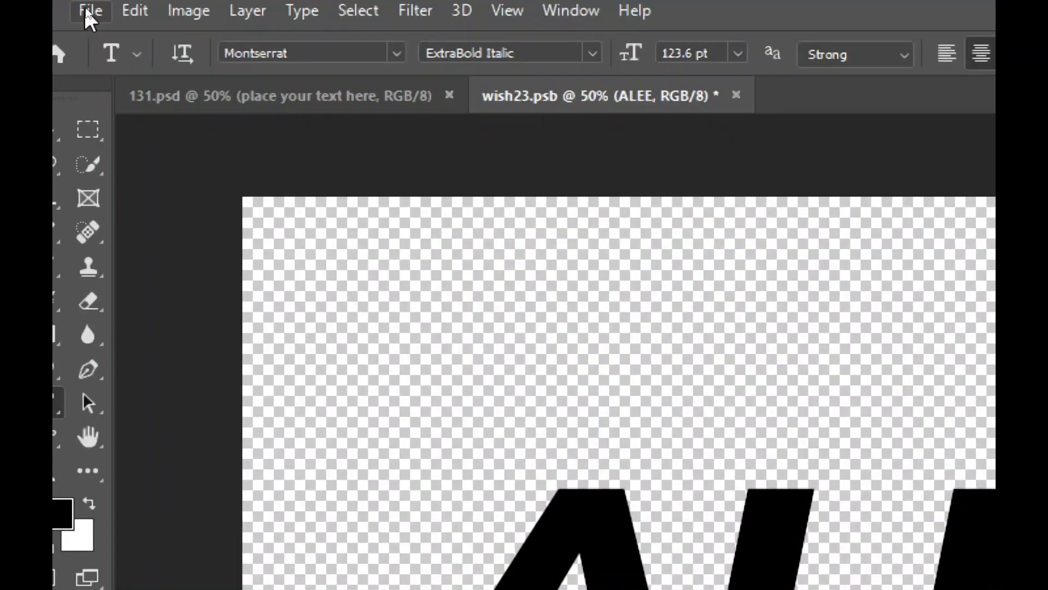
# Save the wish23.psb smart object with the ALEE text.
pyautogui.click(88, 9)
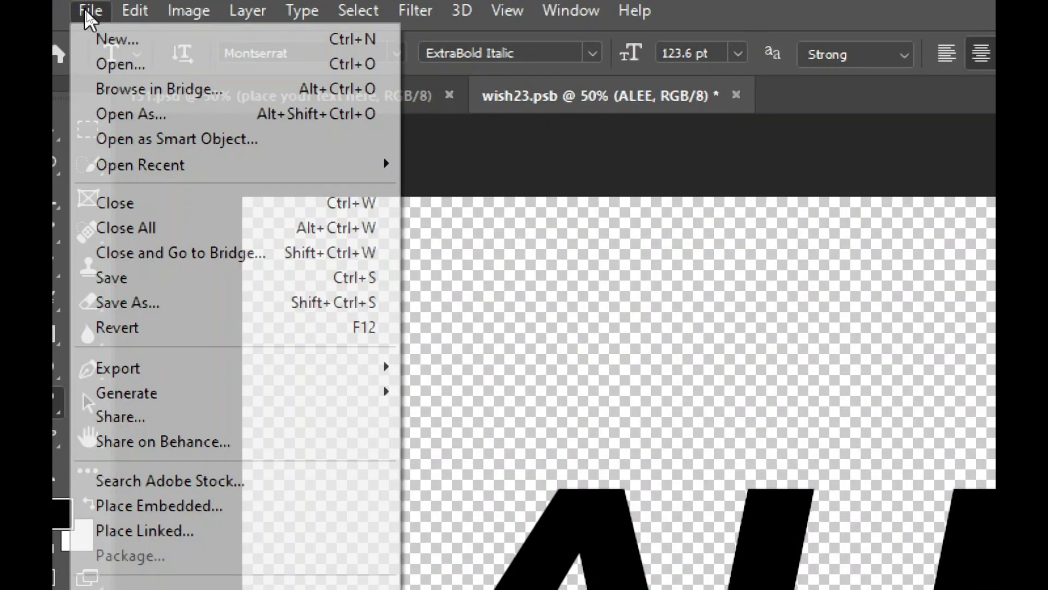
pyautogui.click(104, 278)
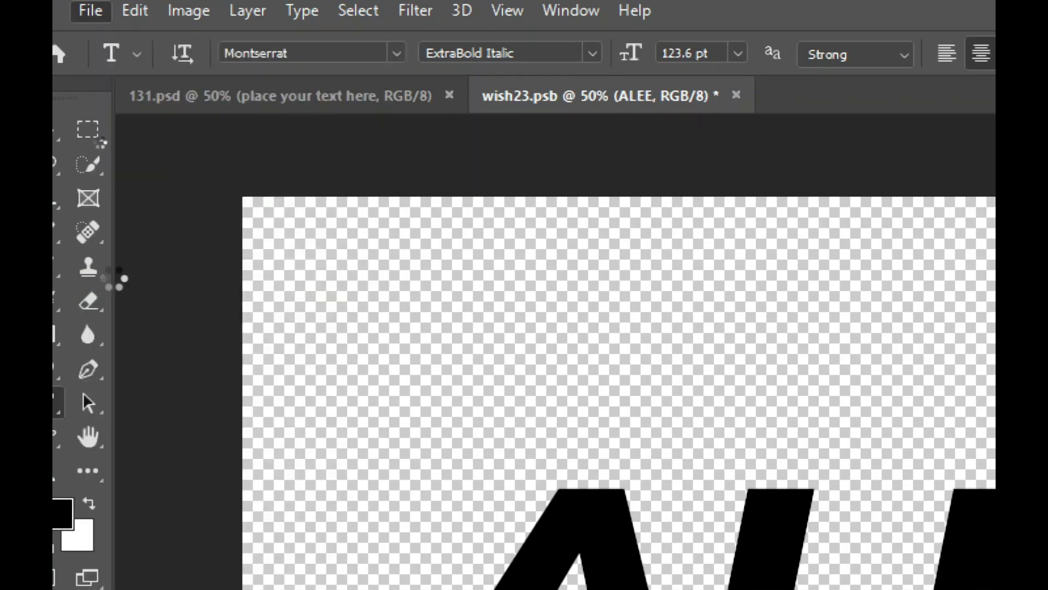
pyautogui.press('z')
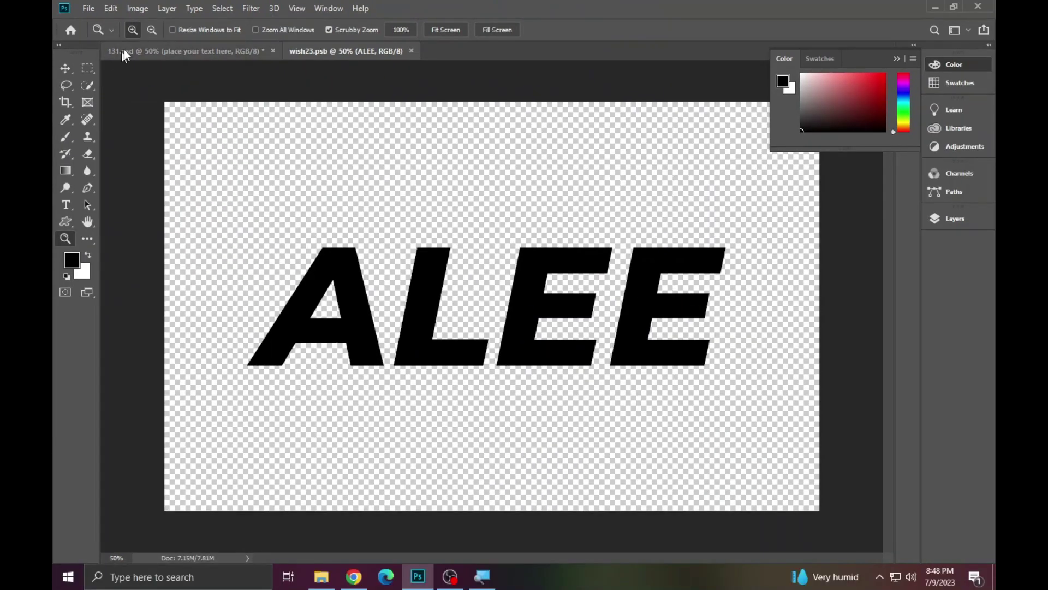
# Check the gold ALEE result fitted on screen in 131.psd, then close 131.psd.
pyautogui.click(251, 51)
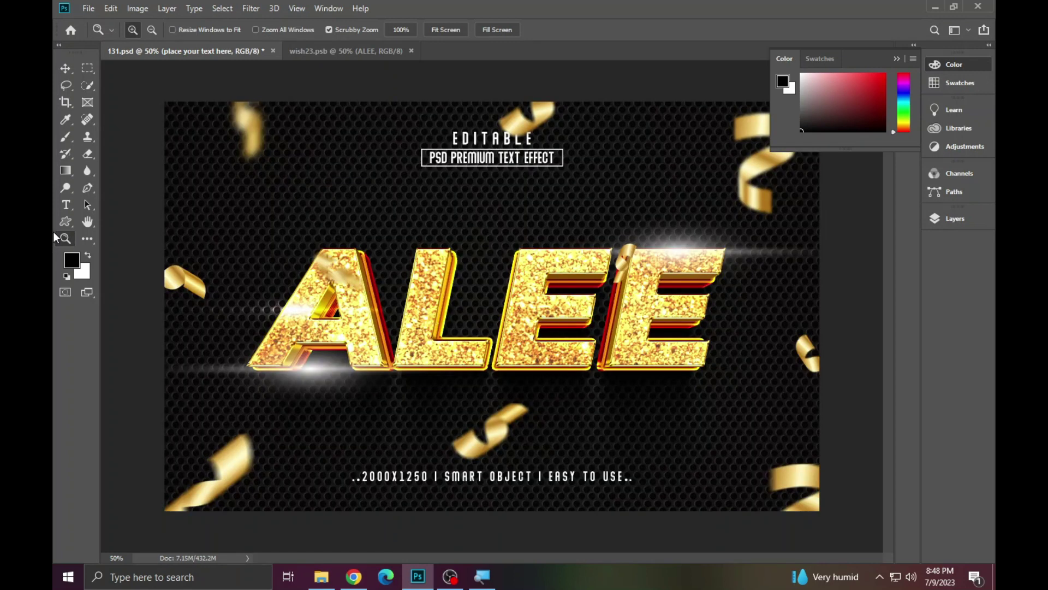
pyautogui.click(349, 317)
pyautogui.rightClick(394, 293)
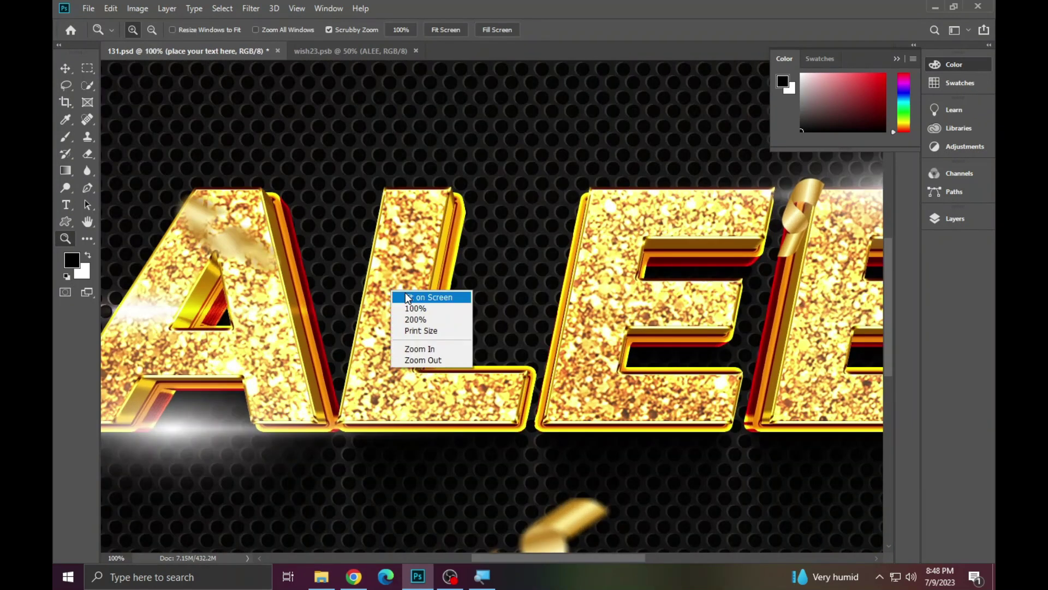
pyautogui.click(405, 297)
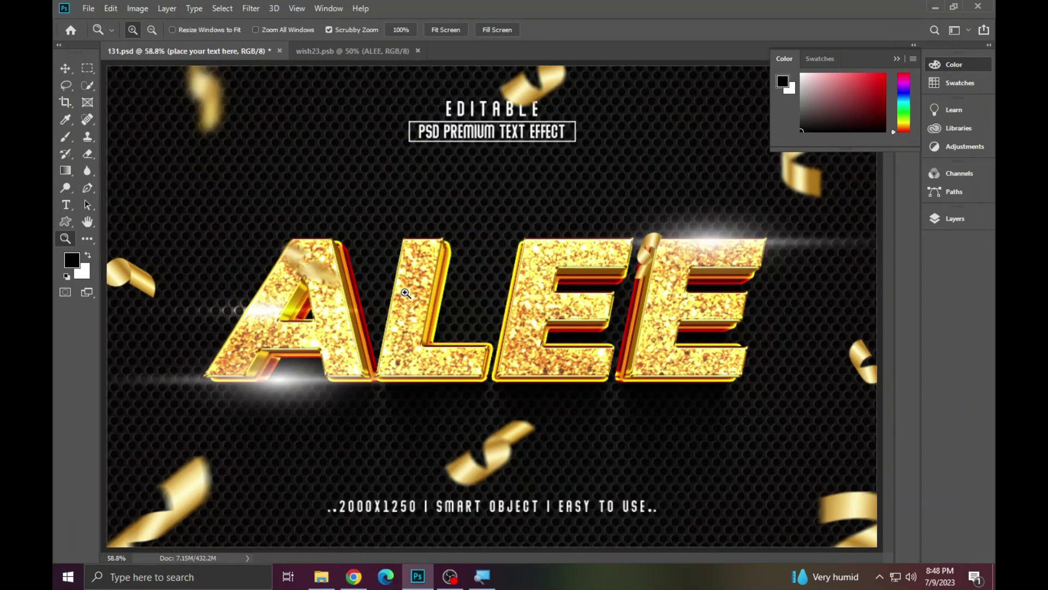
pyautogui.click(279, 50)
pyautogui.click(519, 217)
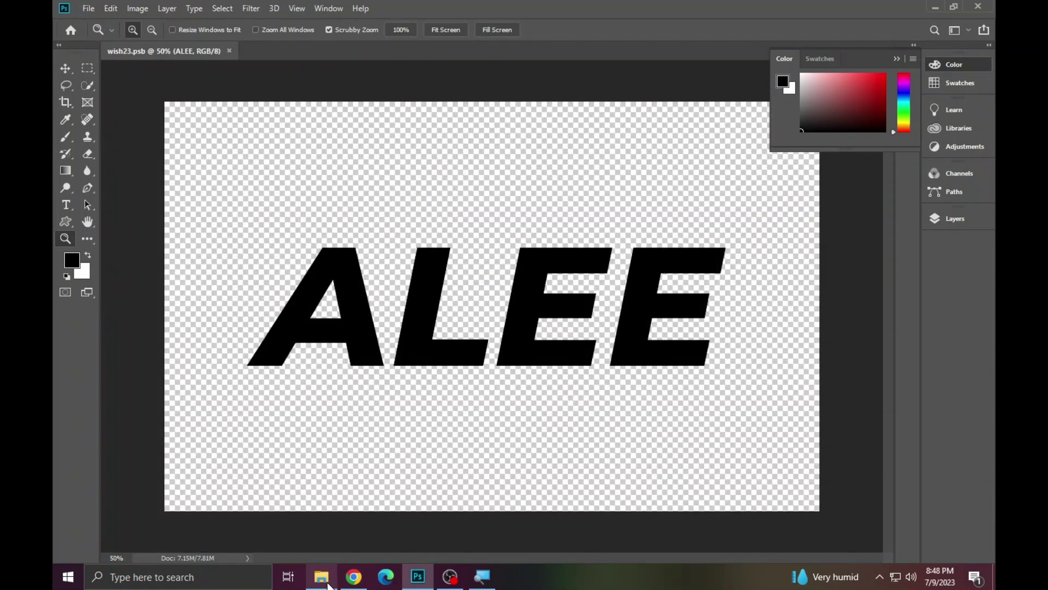
# Open the 132.psd CLEAN template, dismiss the missing-fonts warning, and show Layers.
pyautogui.click(321, 576)
pyautogui.doubleClick(442, 158)
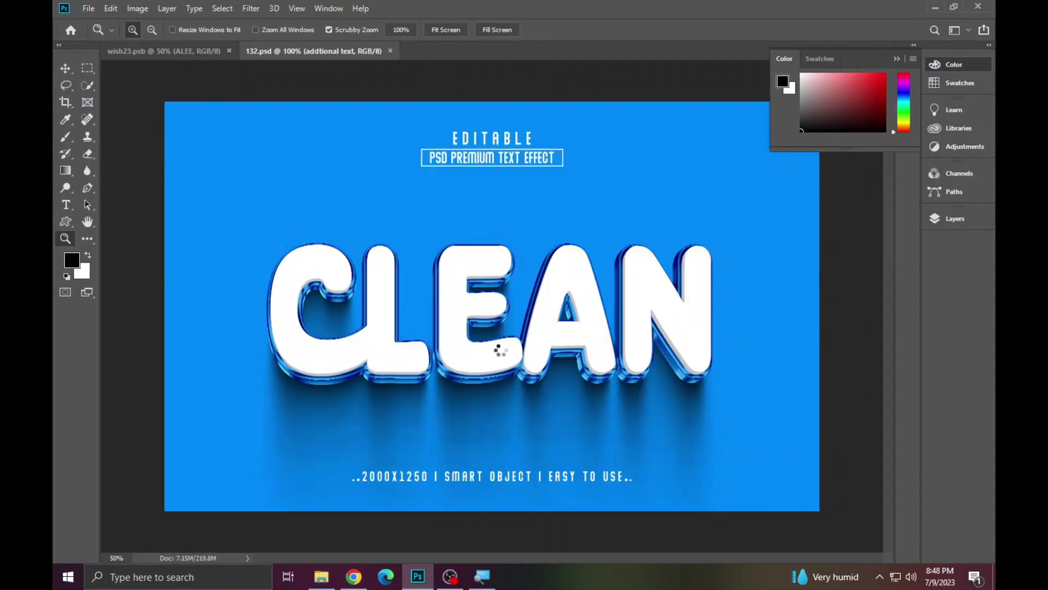
pyautogui.click(588, 313)
pyautogui.click(955, 220)
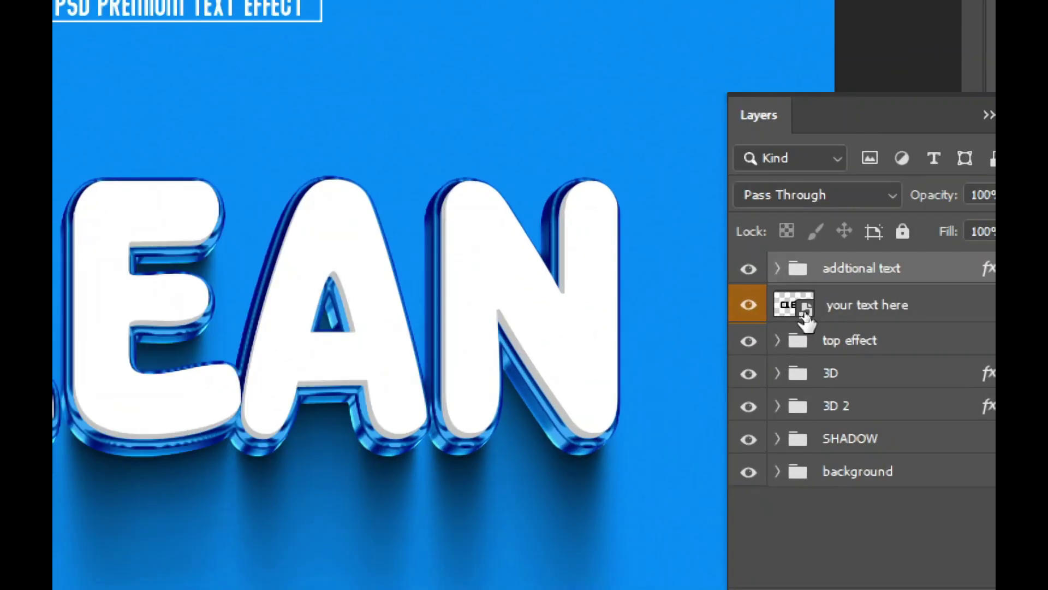
# Open the 'your text here' smart object and copy the missing font name MoodyAdolescent.
pyautogui.doubleClick(801, 308)
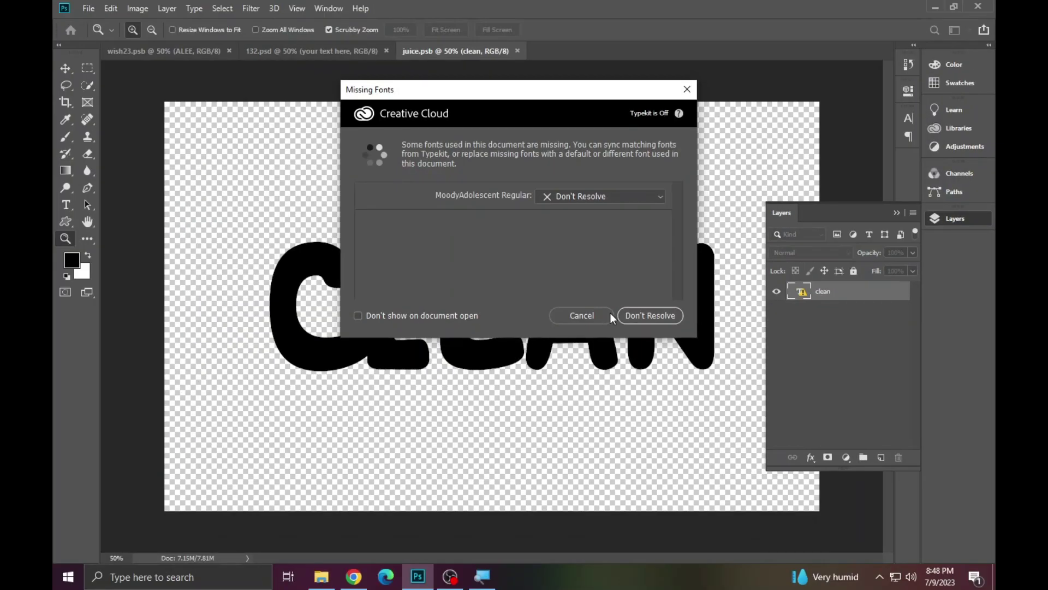
pyautogui.click(611, 315)
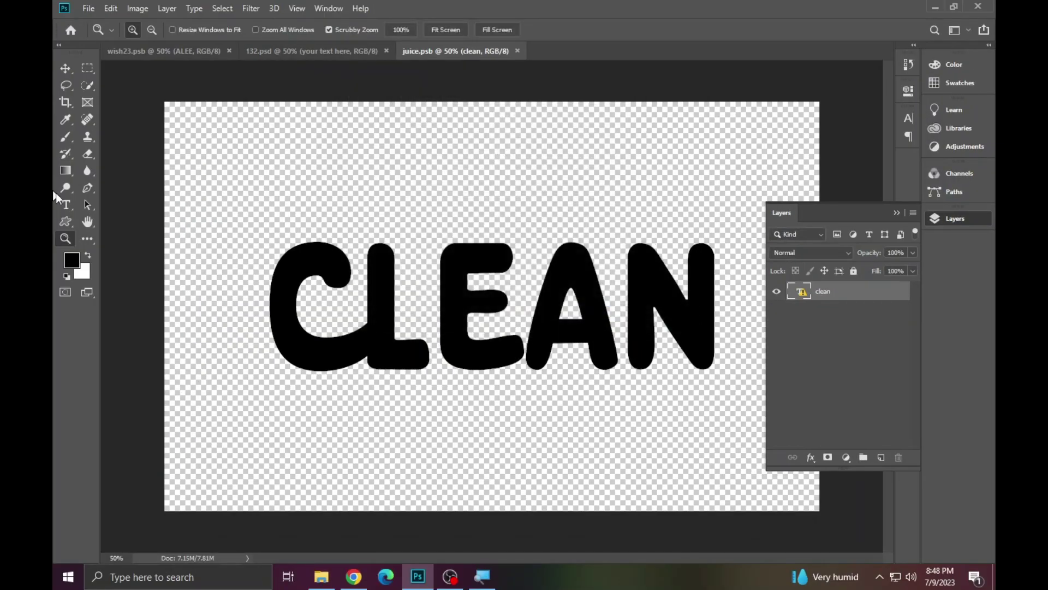
pyautogui.press('t')
pyautogui.click(424, 327)
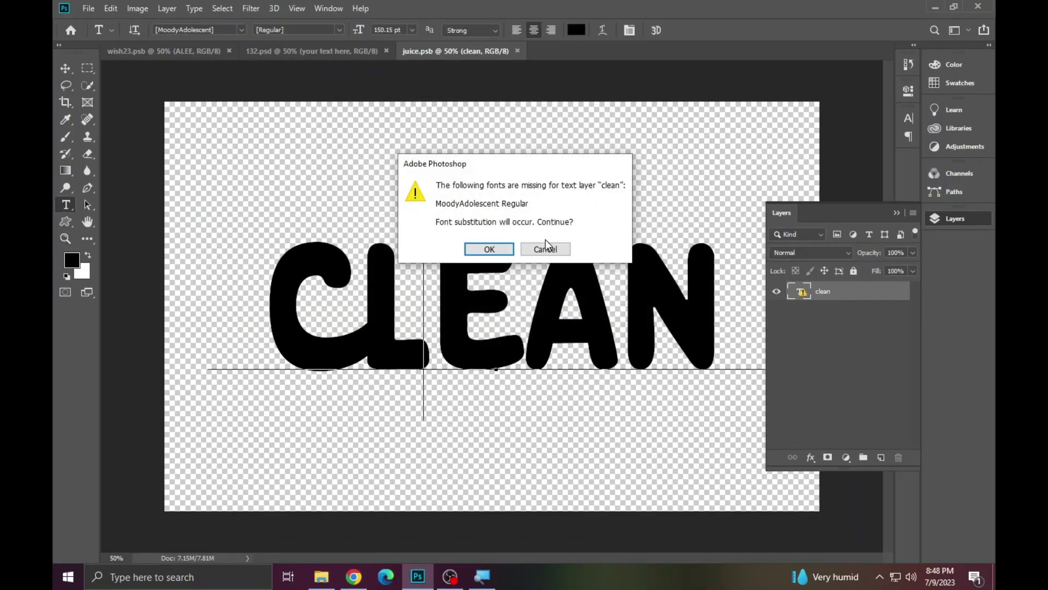
pyautogui.click(545, 249)
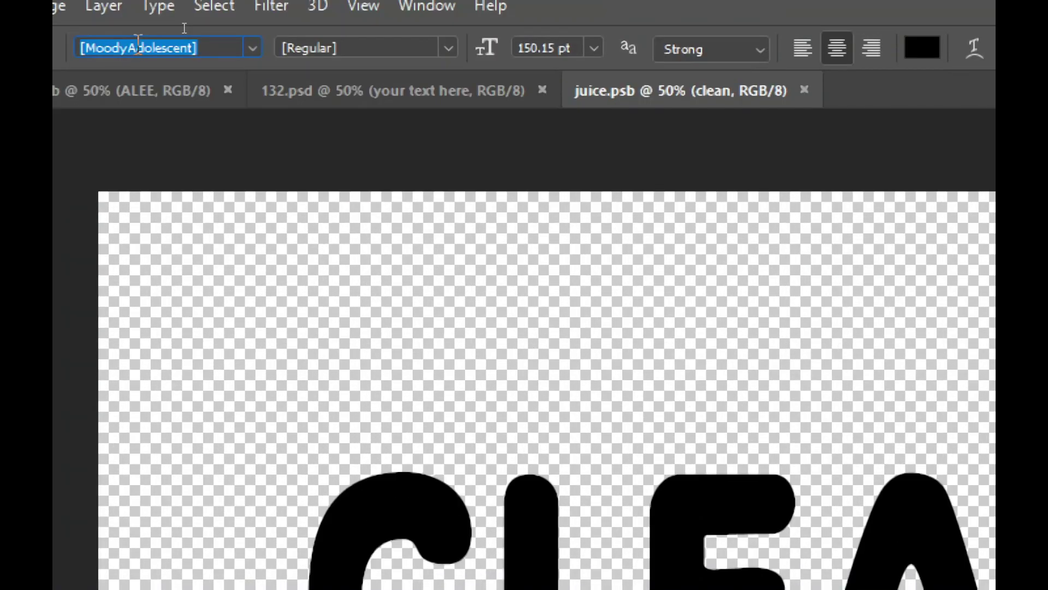
pyautogui.rightClick(138, 47)
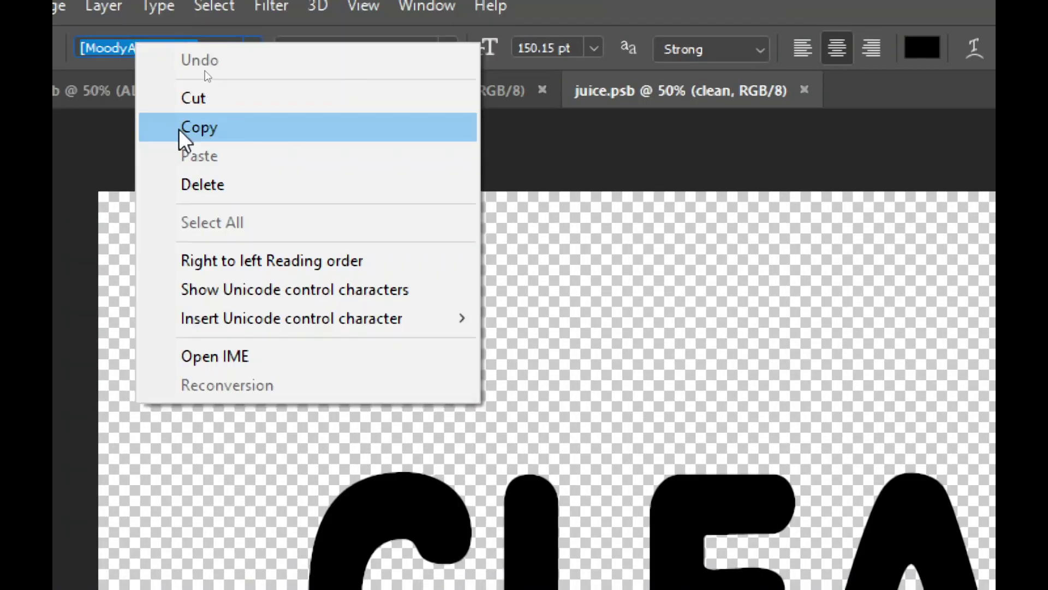
pyautogui.click(183, 129)
# Search Chrome for the copied MoodyAdolescent font name plus 'font'.
pyautogui.click(354, 577)
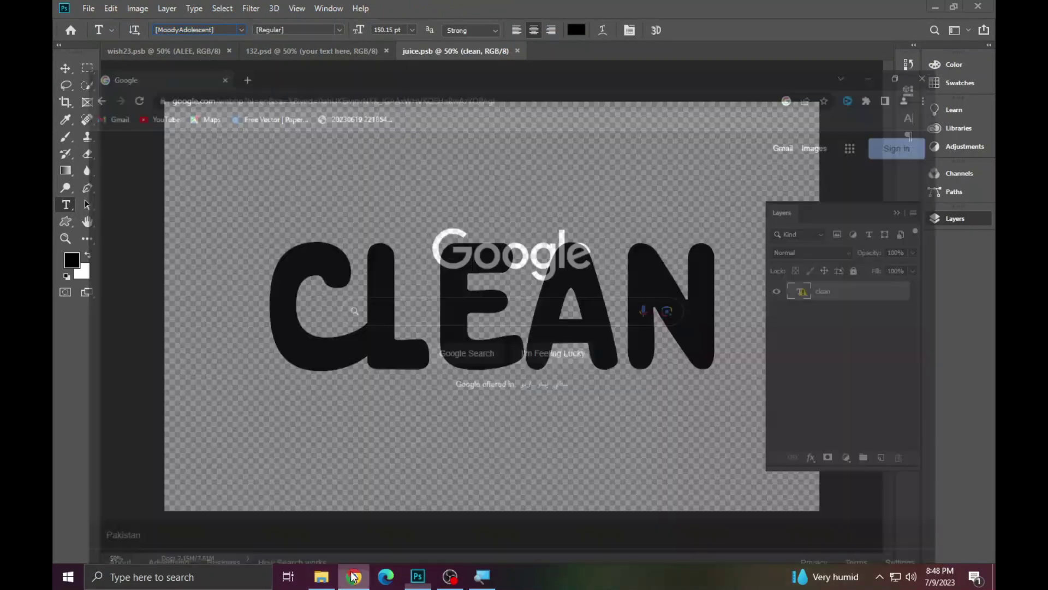
pyautogui.rightClick(421, 268)
pyautogui.click(453, 367)
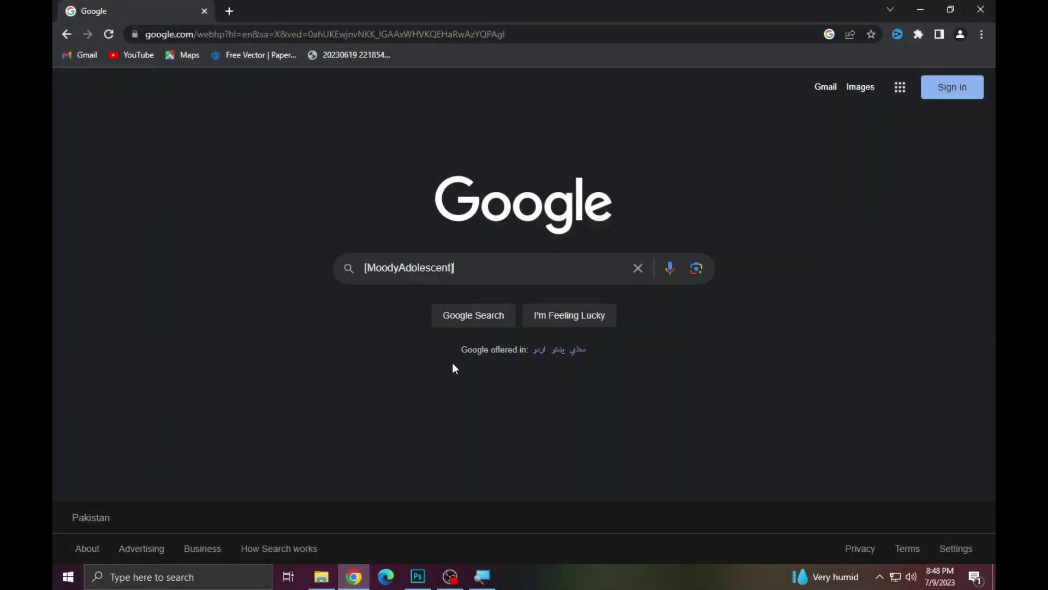
pyautogui.write(' fnt')
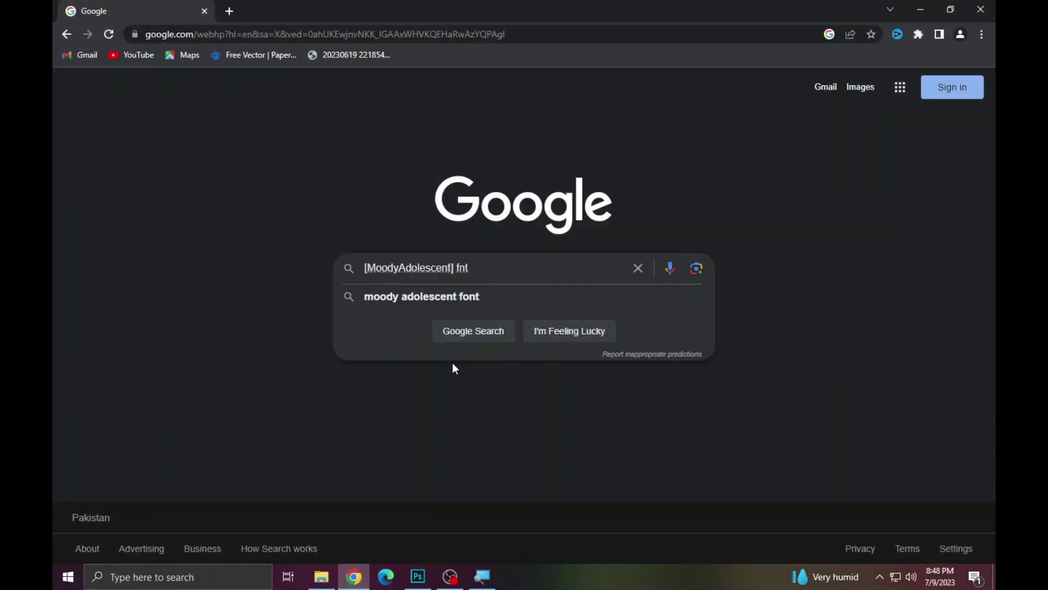
pyautogui.press('BackSpace')
pyautogui.press('BackSpace')
pyautogui.write('o')
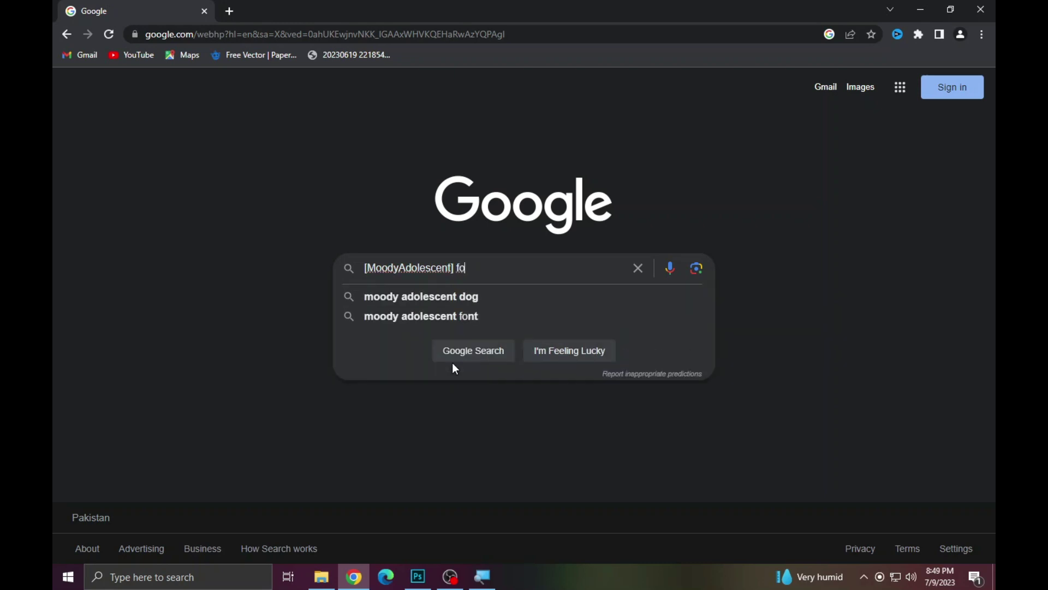
pyautogui.write('nt')
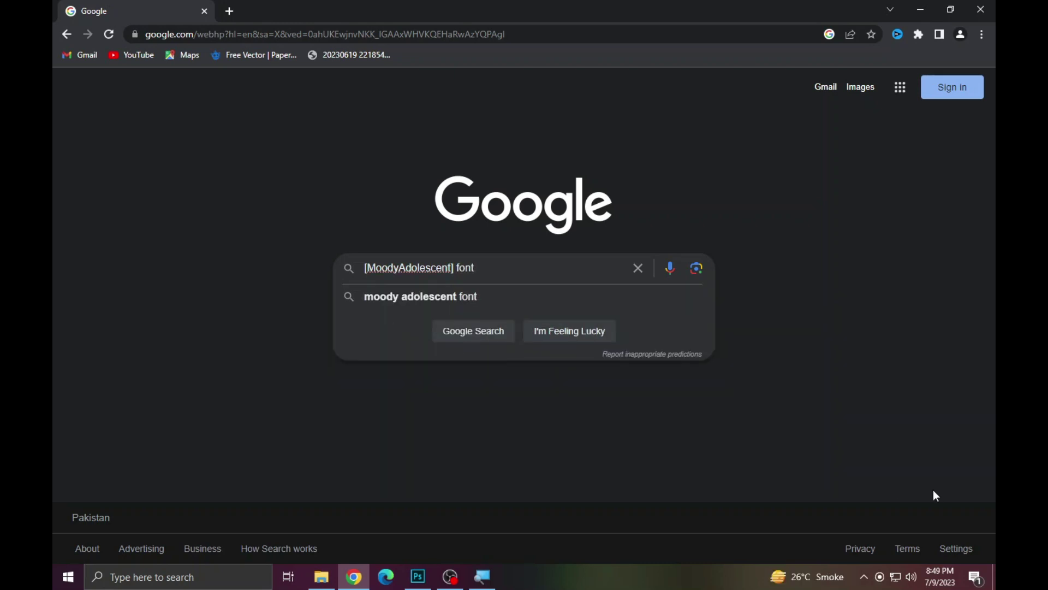
pyautogui.press('Return')
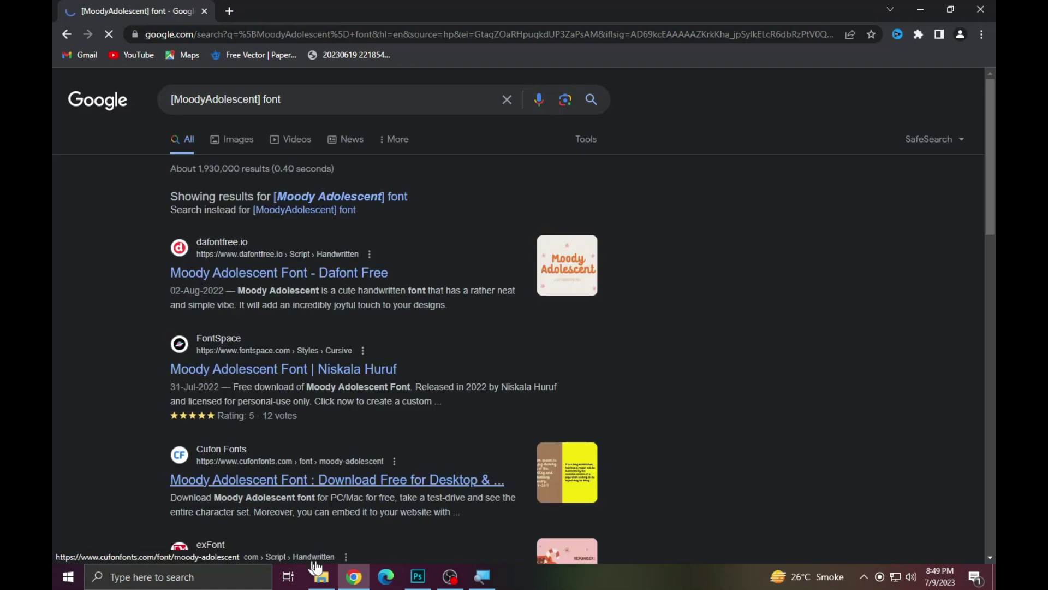
# Go to the Moody Adolescent Font page on Dafont Free and its download page.
pyautogui.click(260, 271)
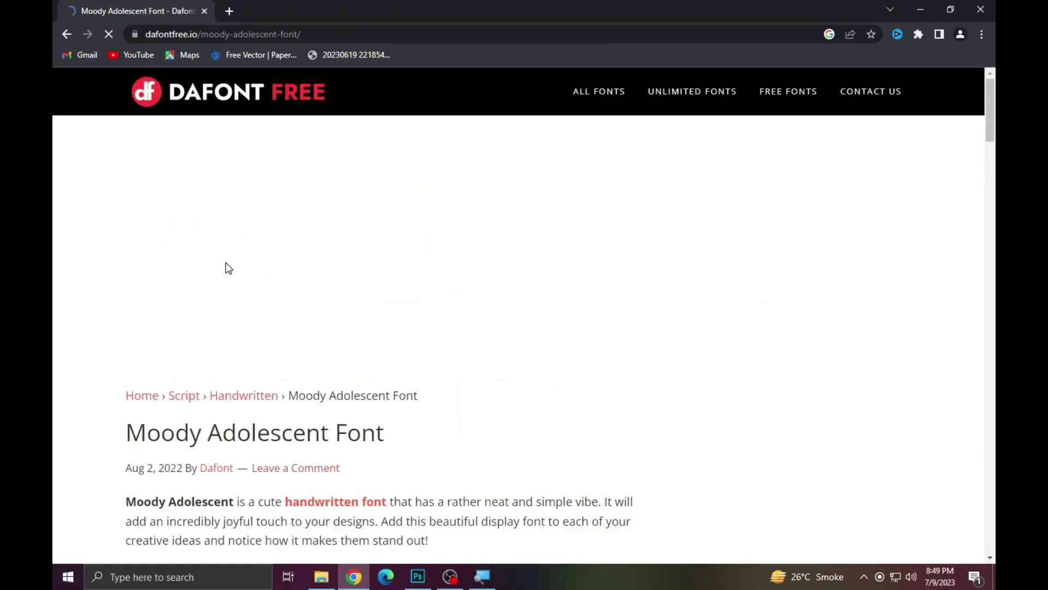
pyautogui.scroll(-2, 235, 263)
pyautogui.scroll(-5, 291, 276)
pyautogui.scroll(-4, 321, 299)
pyautogui.scroll(-8, 322, 309)
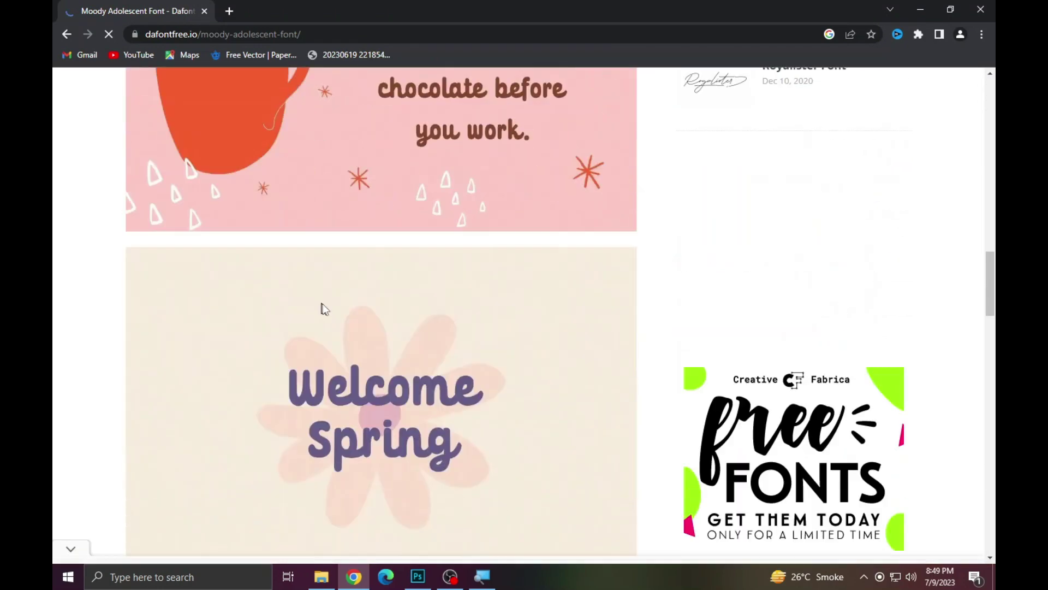
pyautogui.scroll(-5, 326, 311)
pyautogui.click(319, 353)
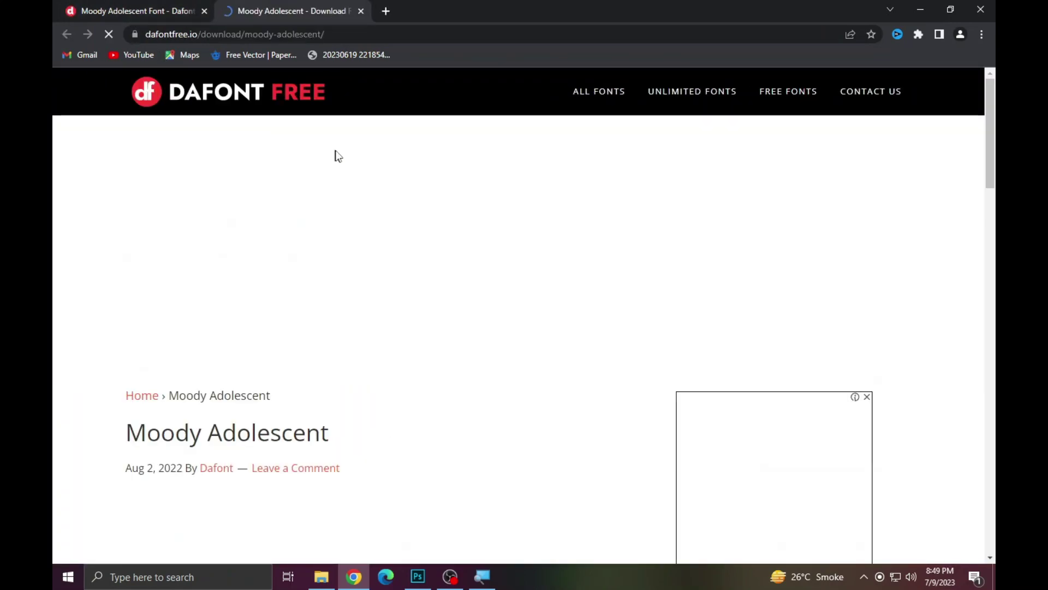
# Download moody-adolescent-font.zip, closing the ad popup along the way.
pyautogui.scroll(-6, 337, 169)
pyautogui.scroll(-6, 339, 194)
pyautogui.scroll(-2, 339, 195)
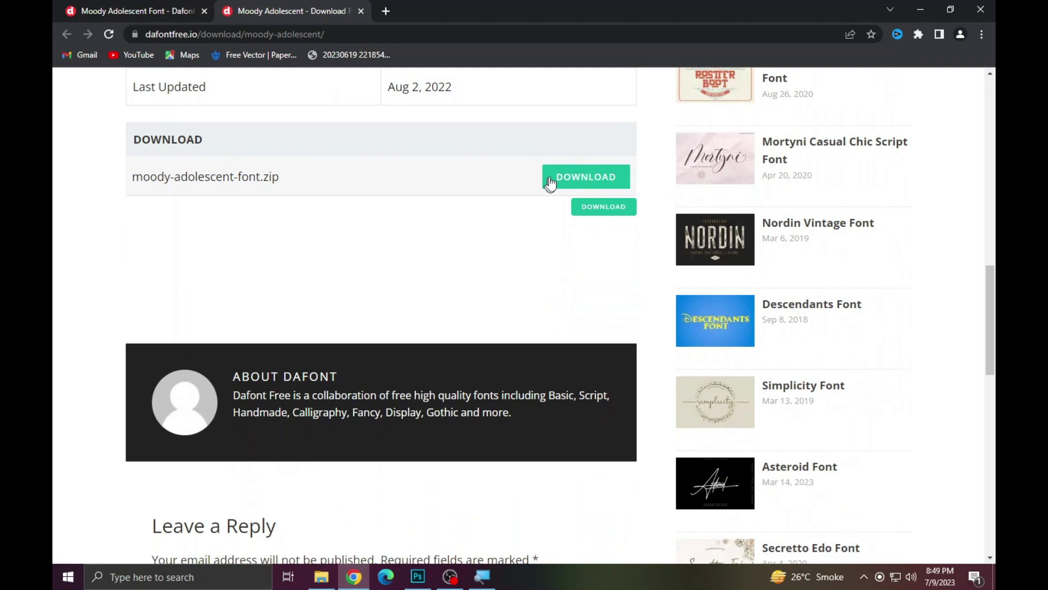
pyautogui.click(591, 183)
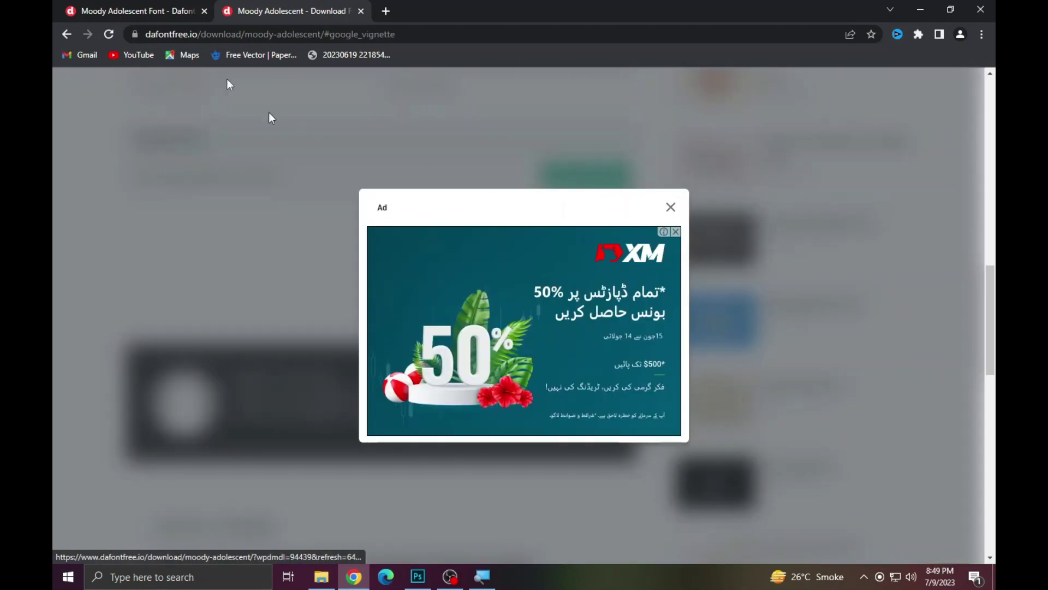
pyautogui.click(665, 216)
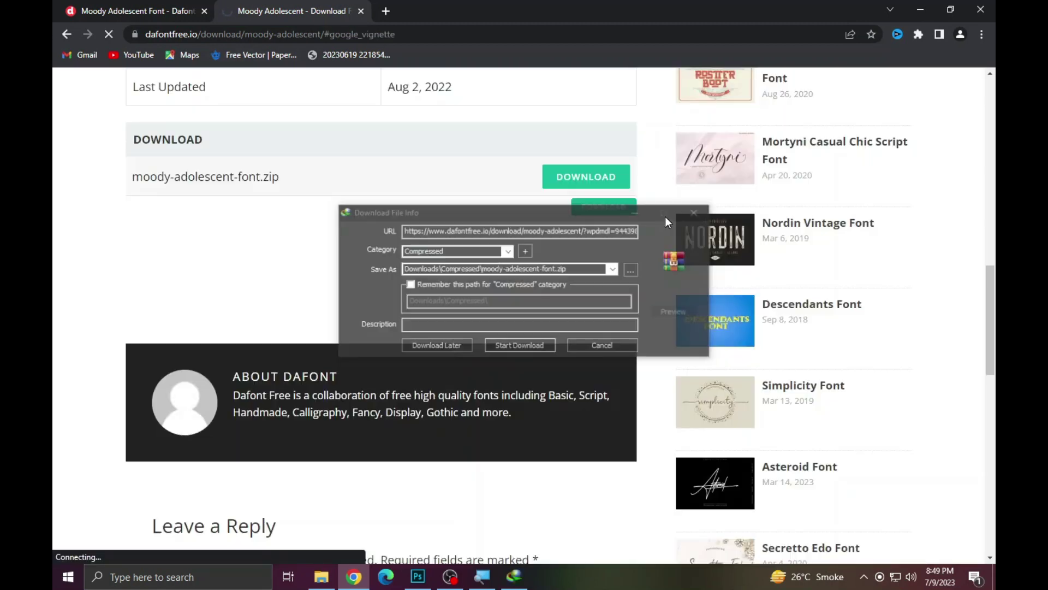
pyautogui.click(537, 349)
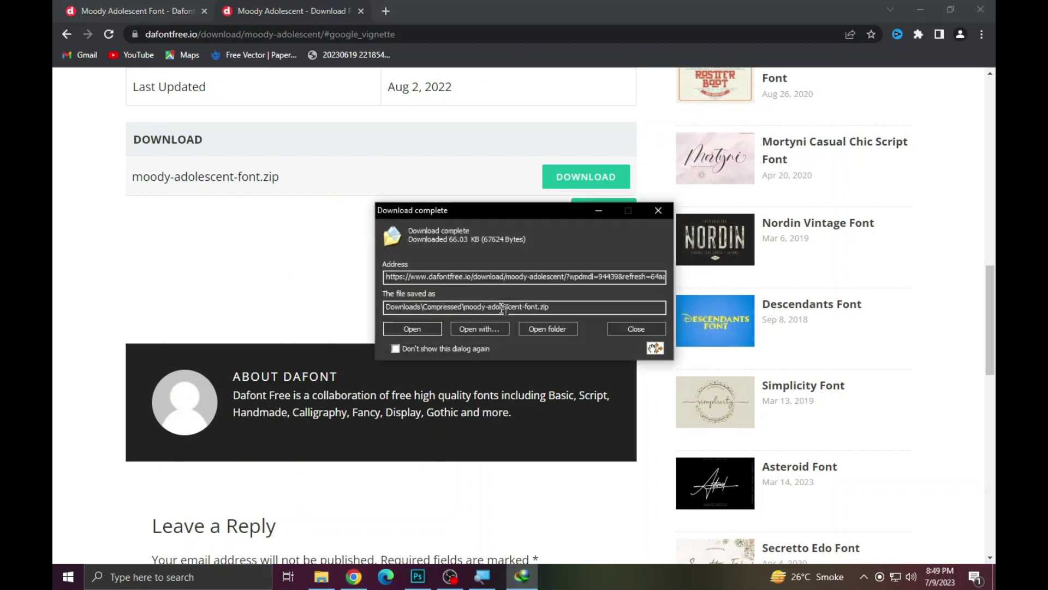
# Open moody-adolescent-font.zip in WinRAR and install the MoodyAdolescent-Regular OpenType font.
pyautogui.click(427, 329)
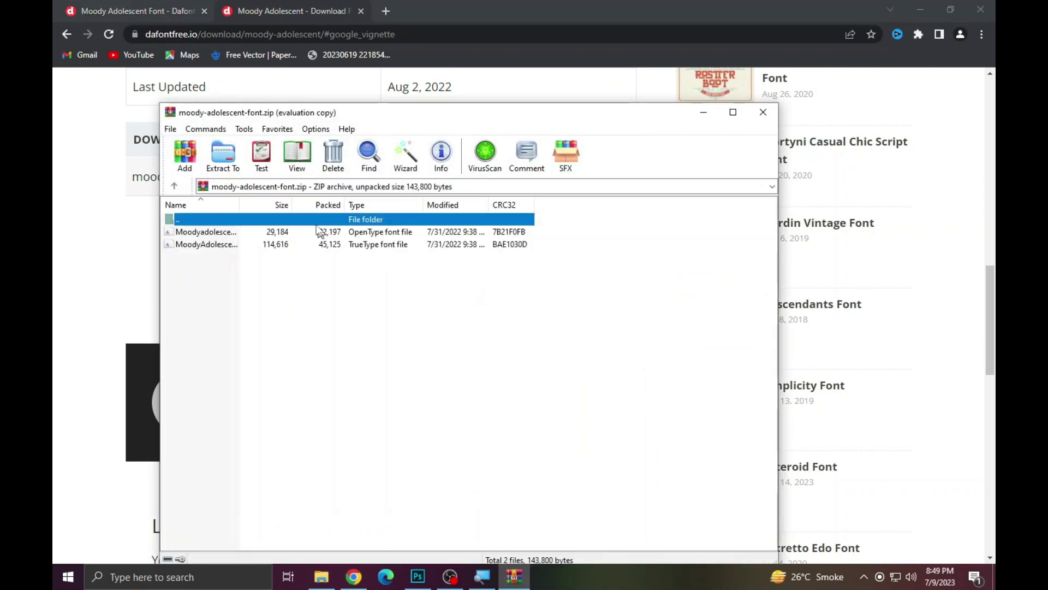
pyautogui.doubleClick(224, 233)
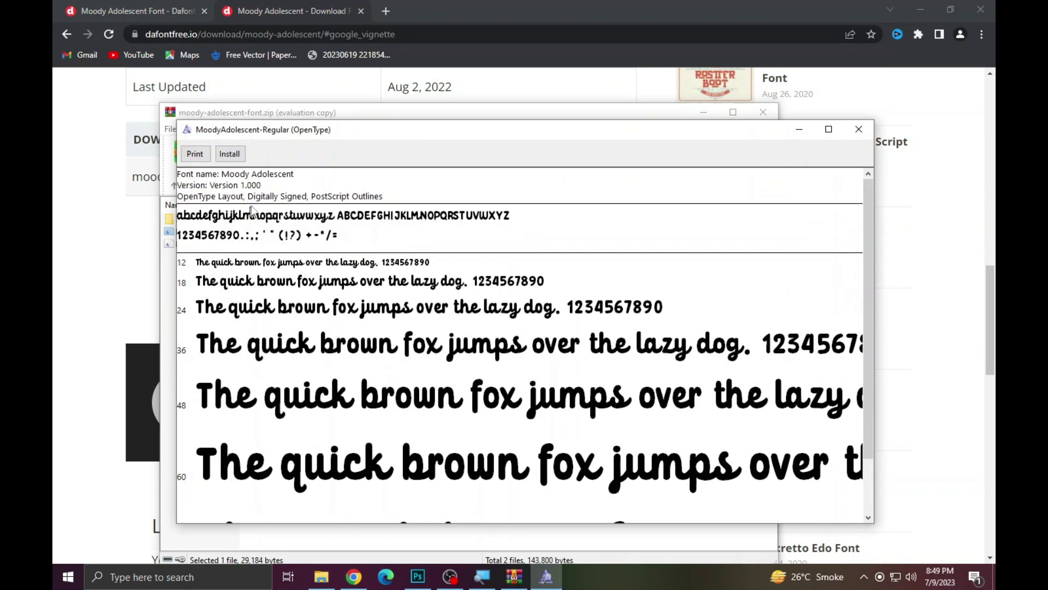
pyautogui.click(232, 154)
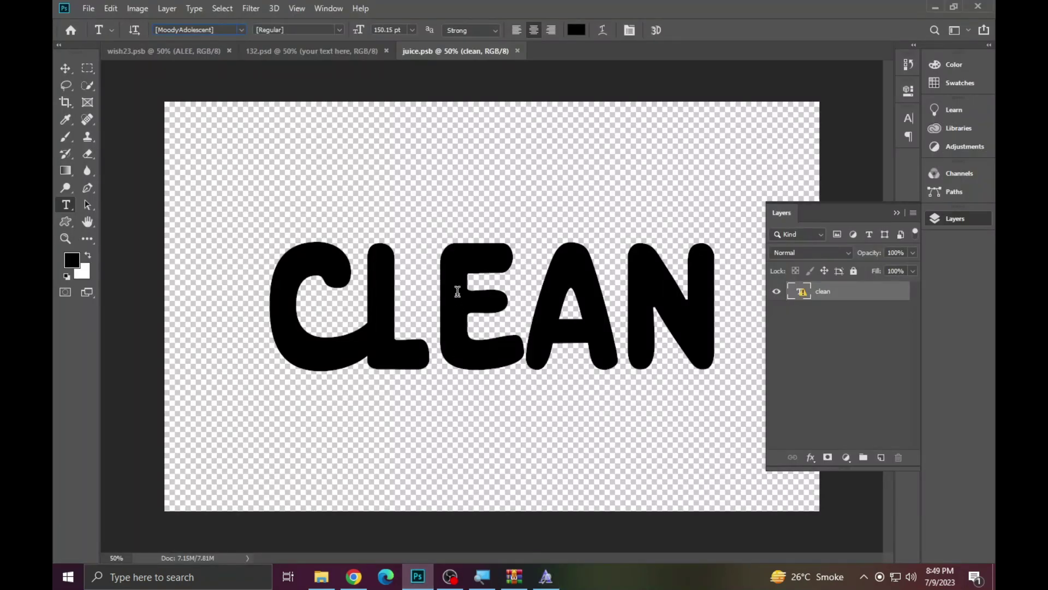
pyautogui.click(458, 292)
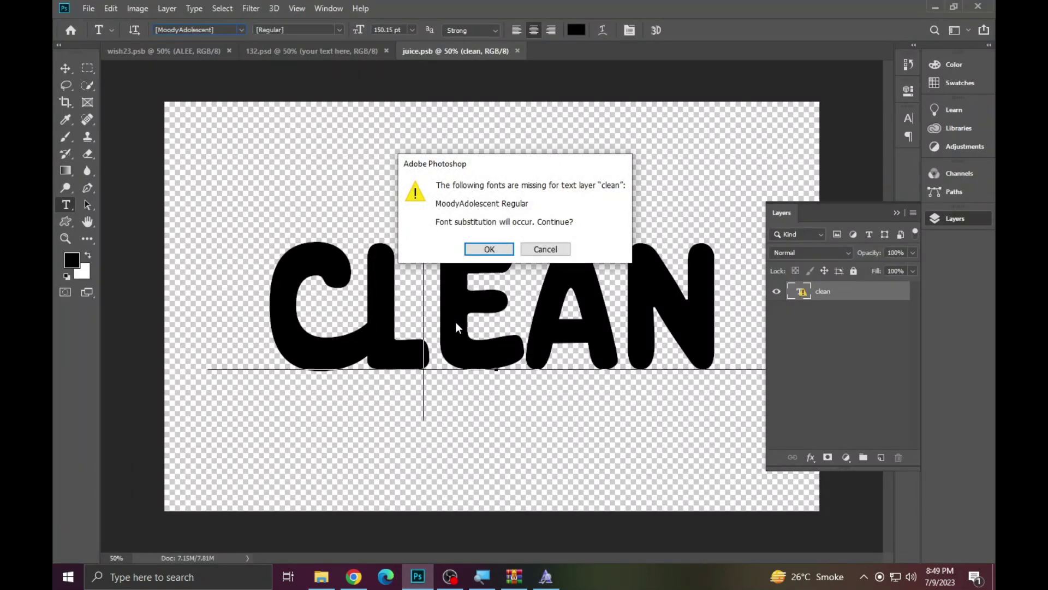
# Change CLEAN to AZHAR in Moody Adolescent in juice.psb and save it.
pyautogui.click(532, 254)
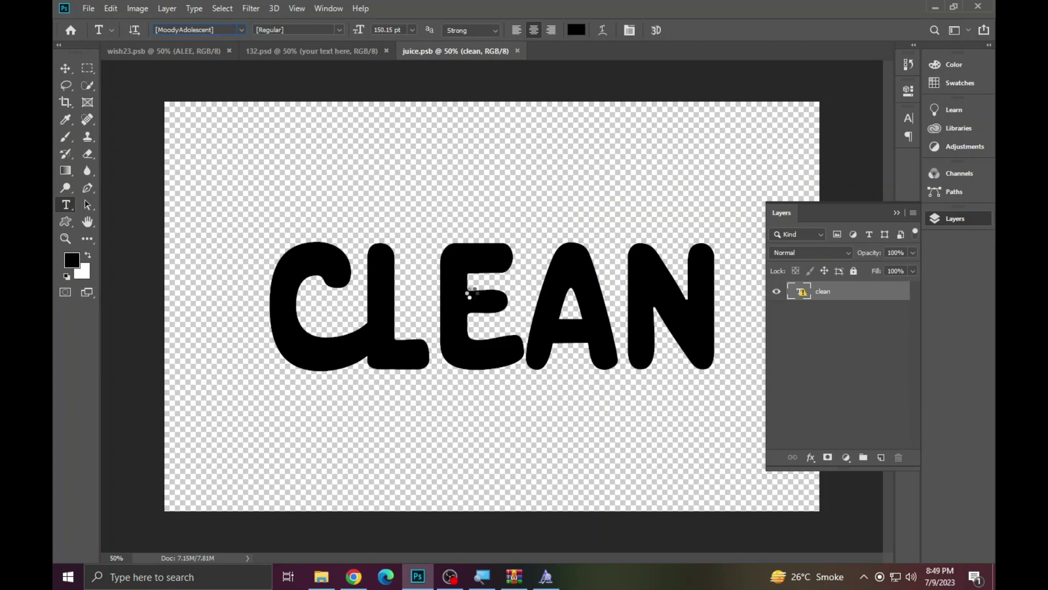
pyautogui.click(472, 291)
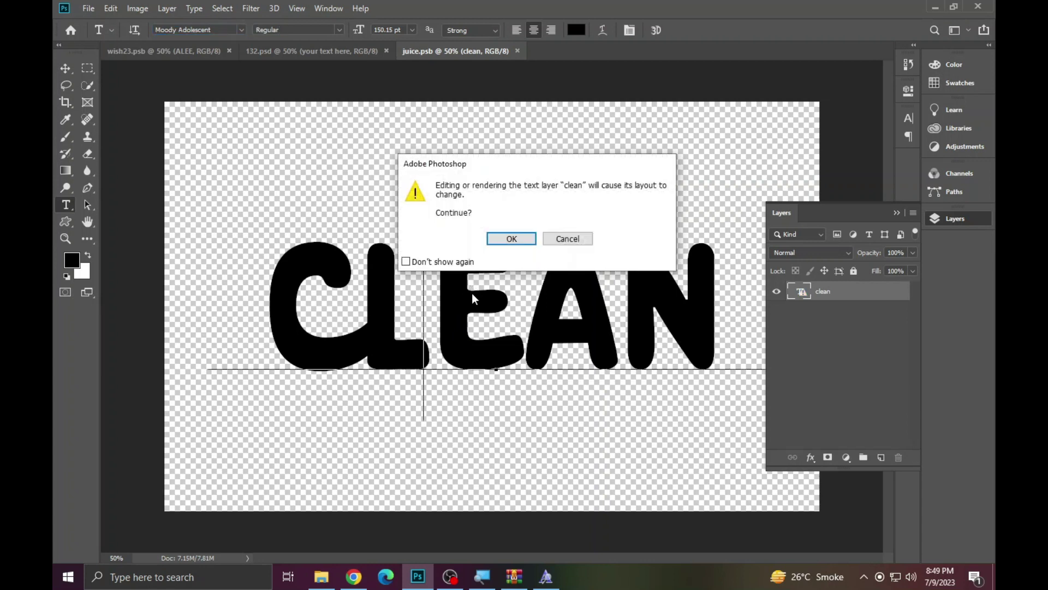
pyautogui.click(507, 236)
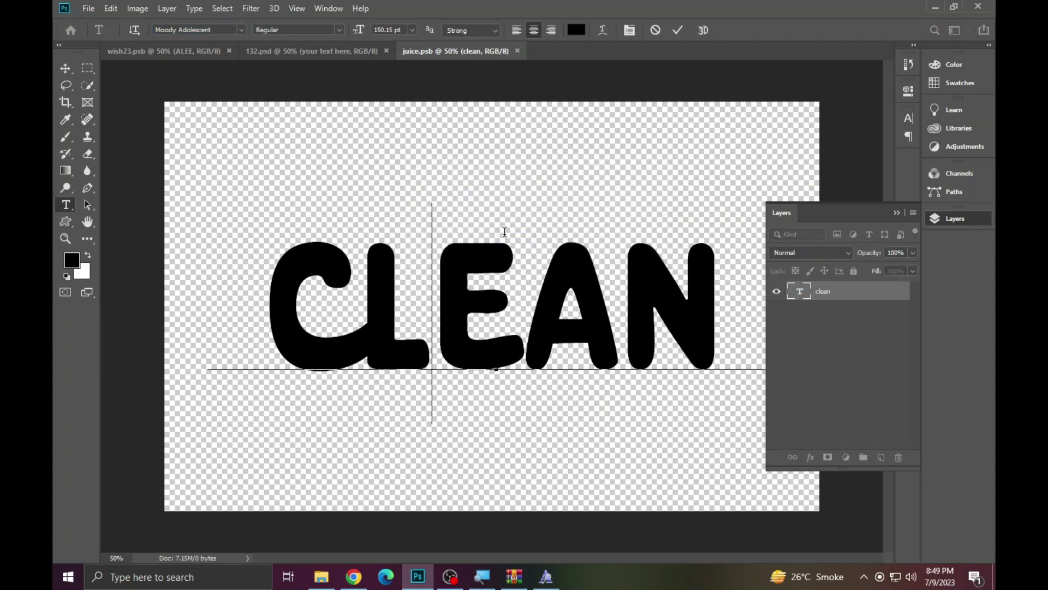
pyautogui.doubleClick(490, 271)
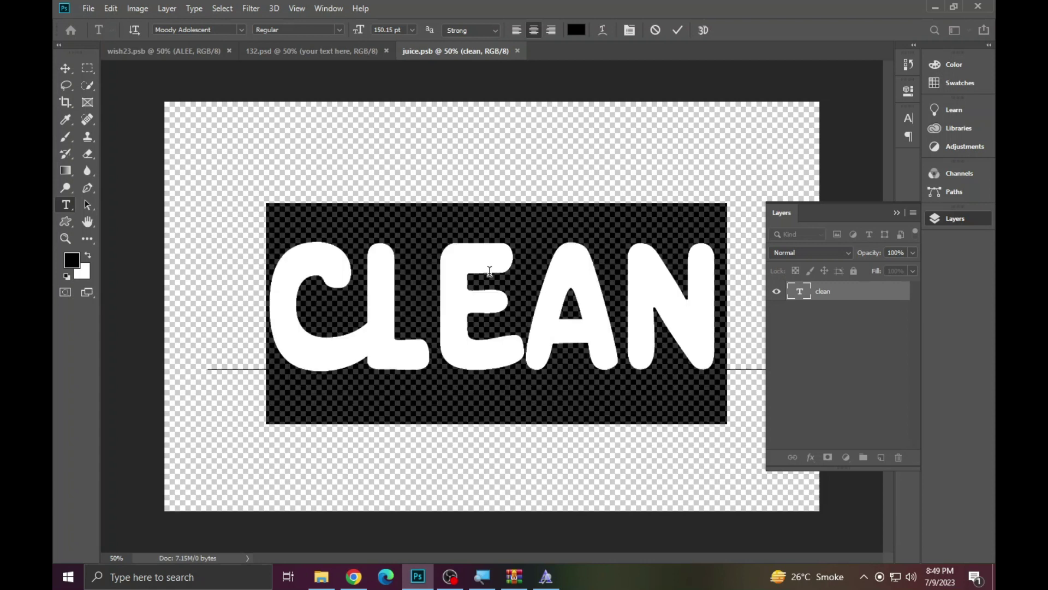
pyautogui.write('AZ')
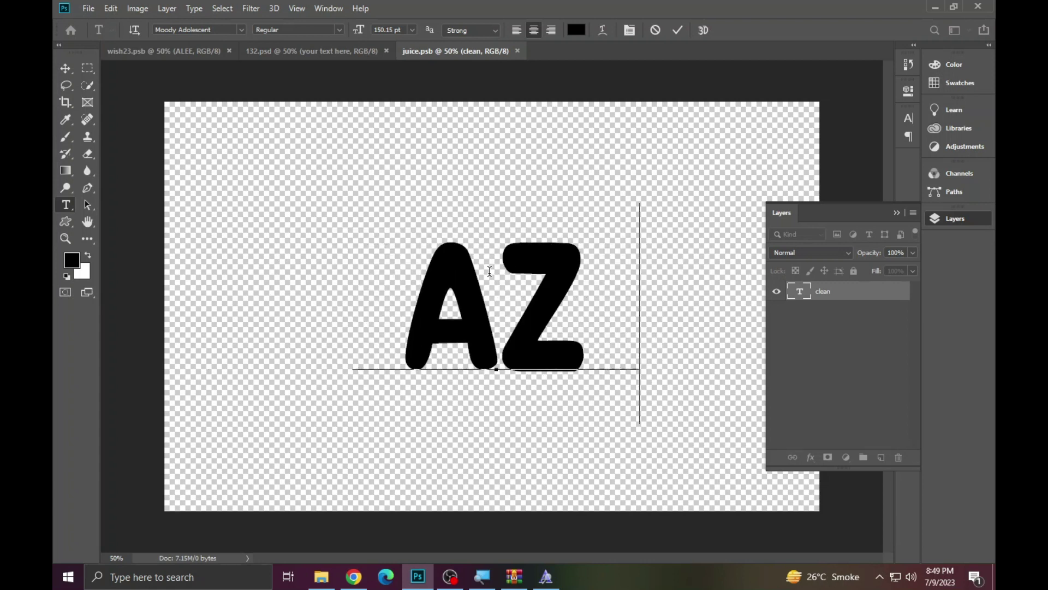
pyautogui.write('HA')
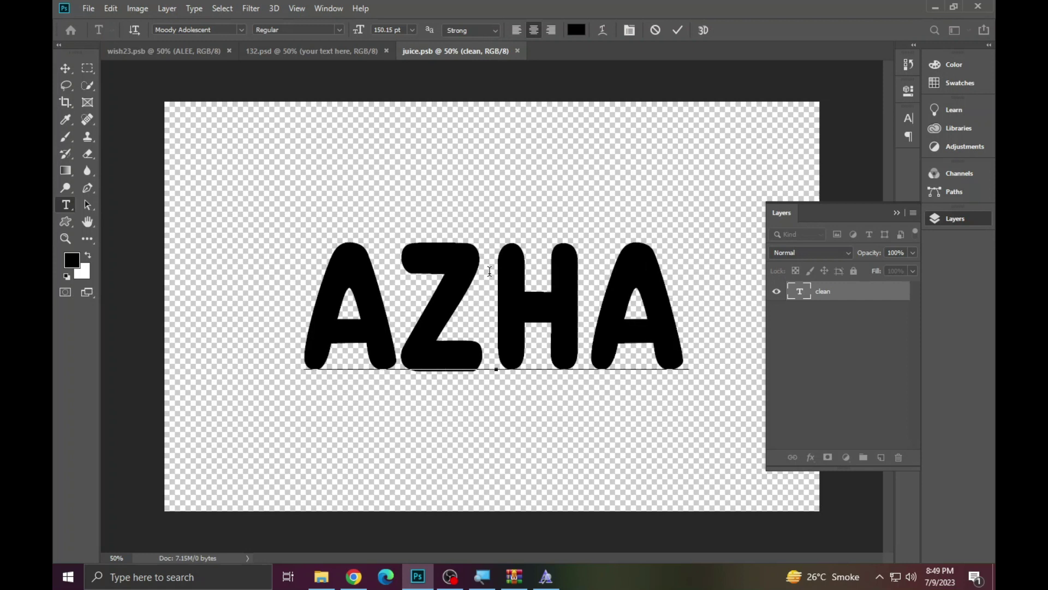
pyautogui.write('R')
pyautogui.click(678, 30)
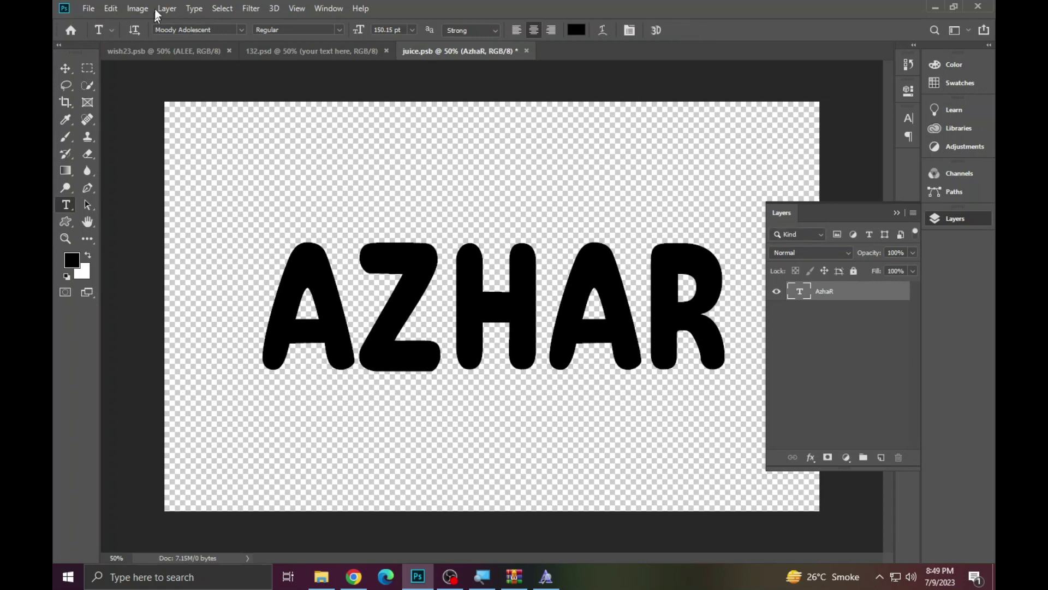
pyautogui.click(88, 9)
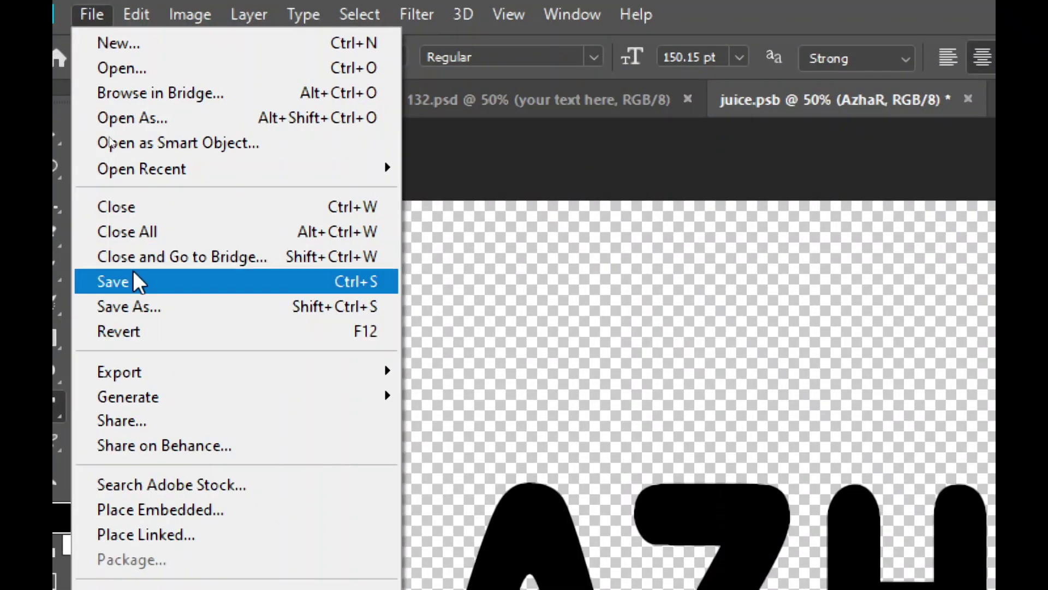
pyautogui.click(133, 280)
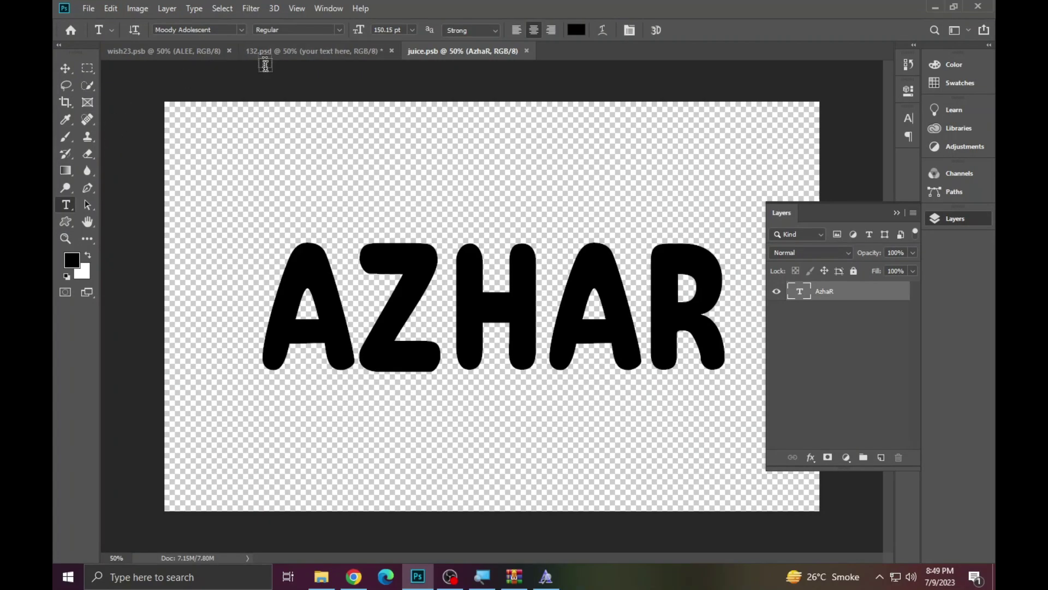
# Switch to the 132.psd template and zoom in on the lettering, then fit it to screen.
pyautogui.click(307, 54)
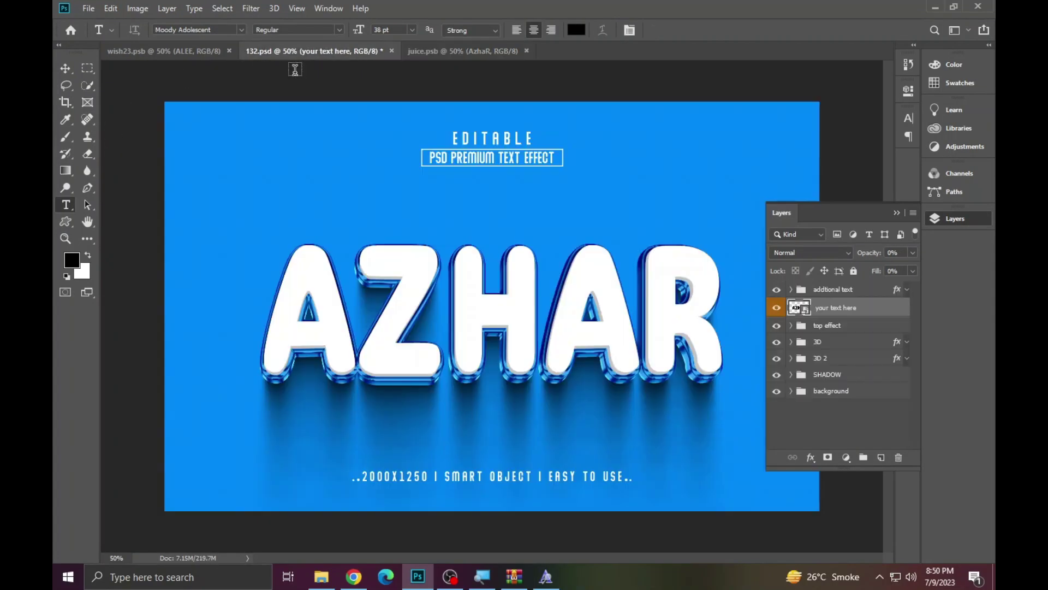
pyautogui.click(66, 238)
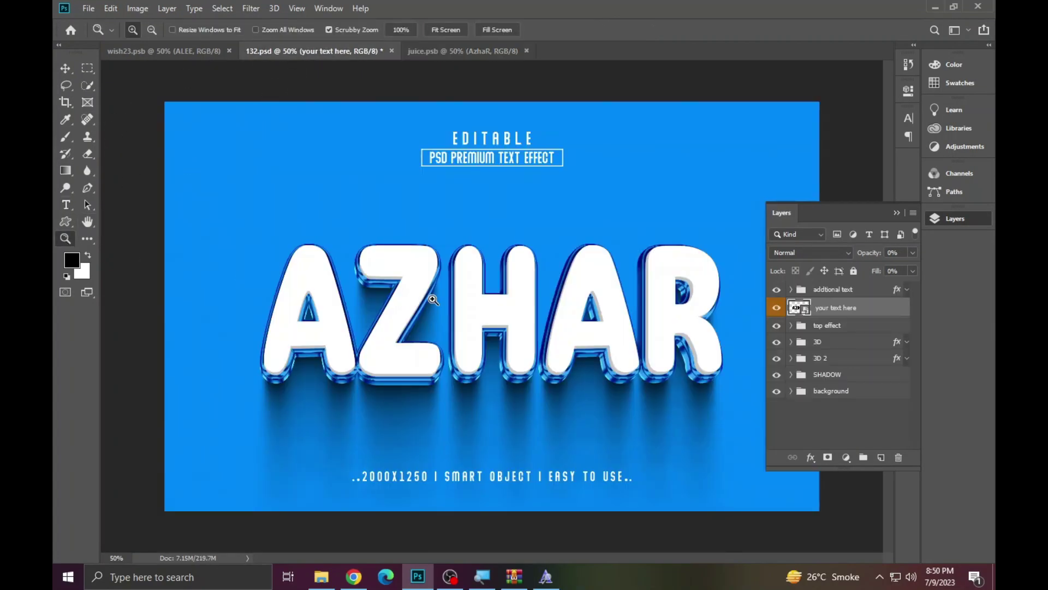
pyautogui.moveTo(435, 300); pyautogui.dragTo(496, 250)
pyautogui.rightClick(501, 249)
pyautogui.click(524, 250)
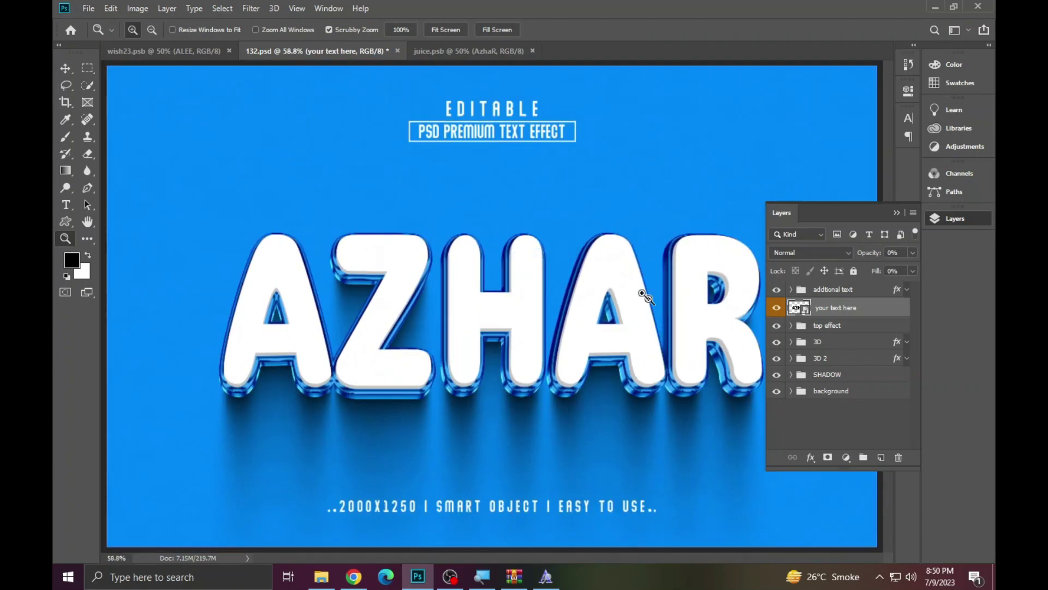
pyautogui.click(499, 249)
pyautogui.rightClick(499, 249)
pyautogui.click(525, 257)
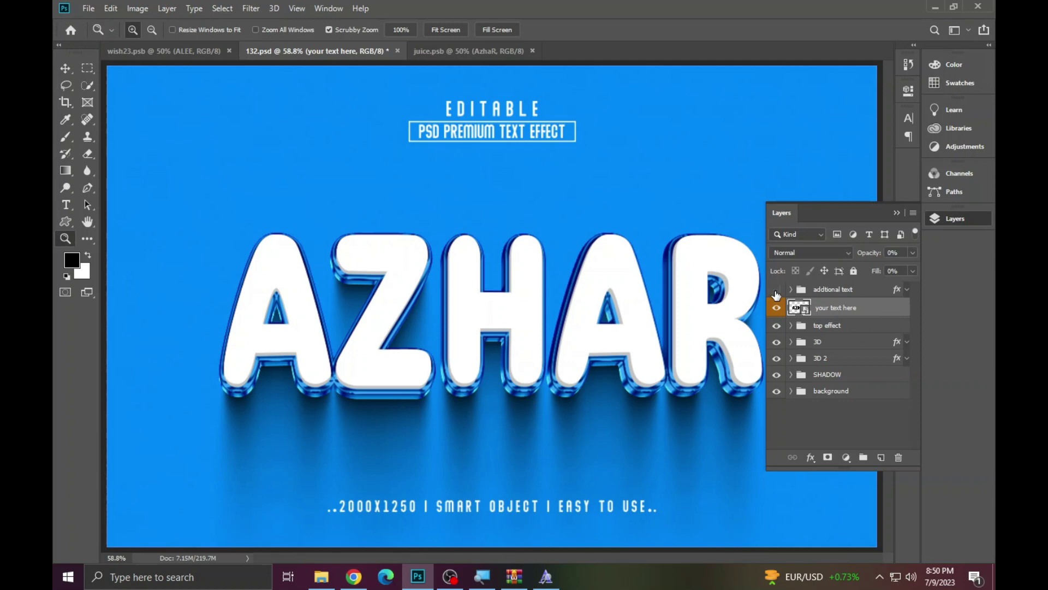
# Hide the additional text layer and refit the view on the AZHAR lettering.
pyautogui.click(777, 290)
pyautogui.click(947, 229)
pyautogui.click(562, 281)
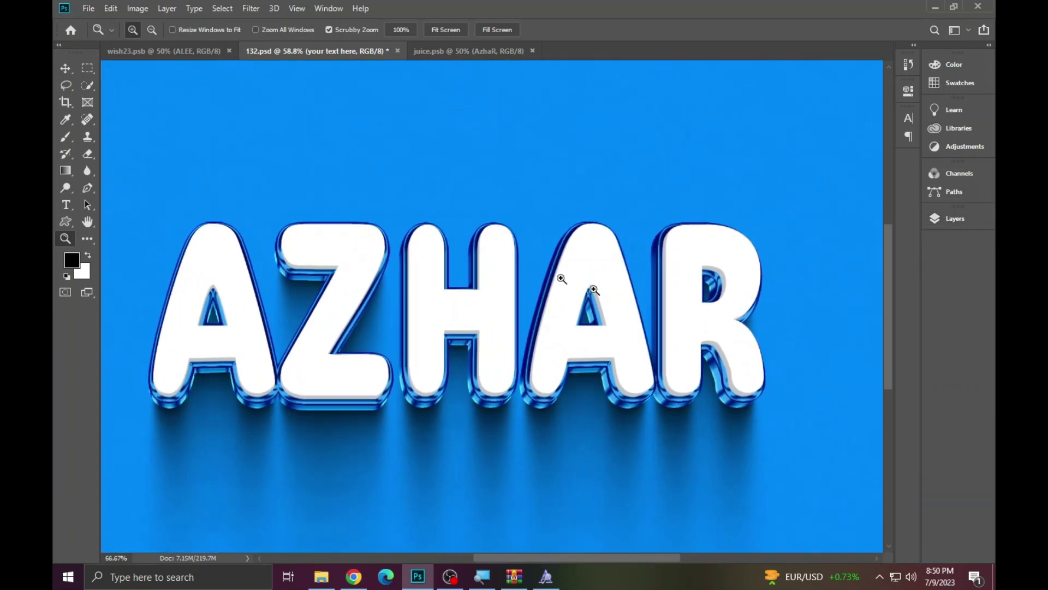
pyautogui.rightClick(542, 278)
pyautogui.click(568, 286)
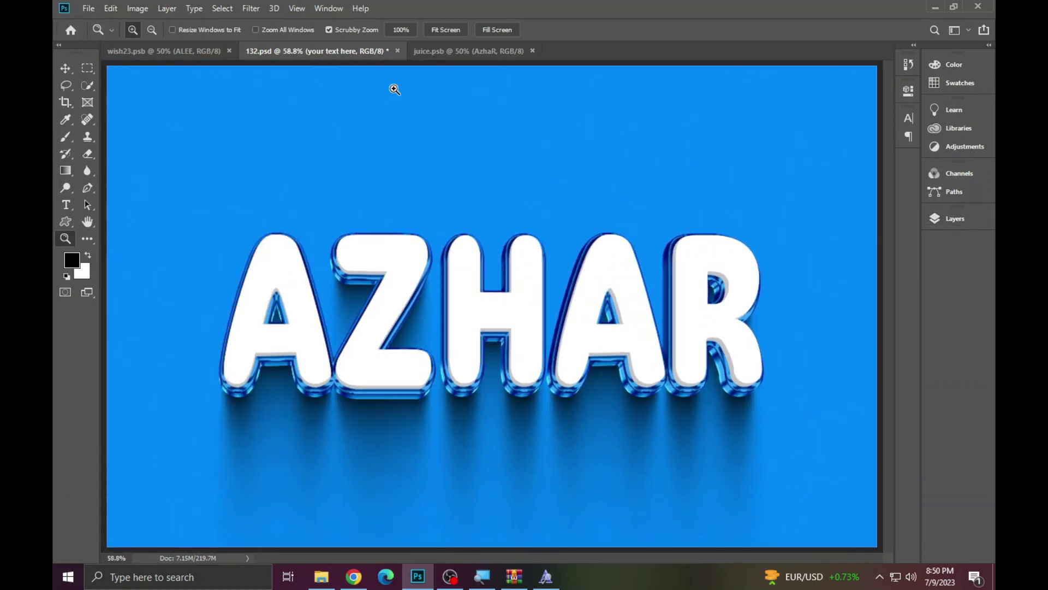
# Close 132.psd without saving, then close wish23.psb and juice.psb.
pyautogui.click(397, 51)
pyautogui.click(532, 221)
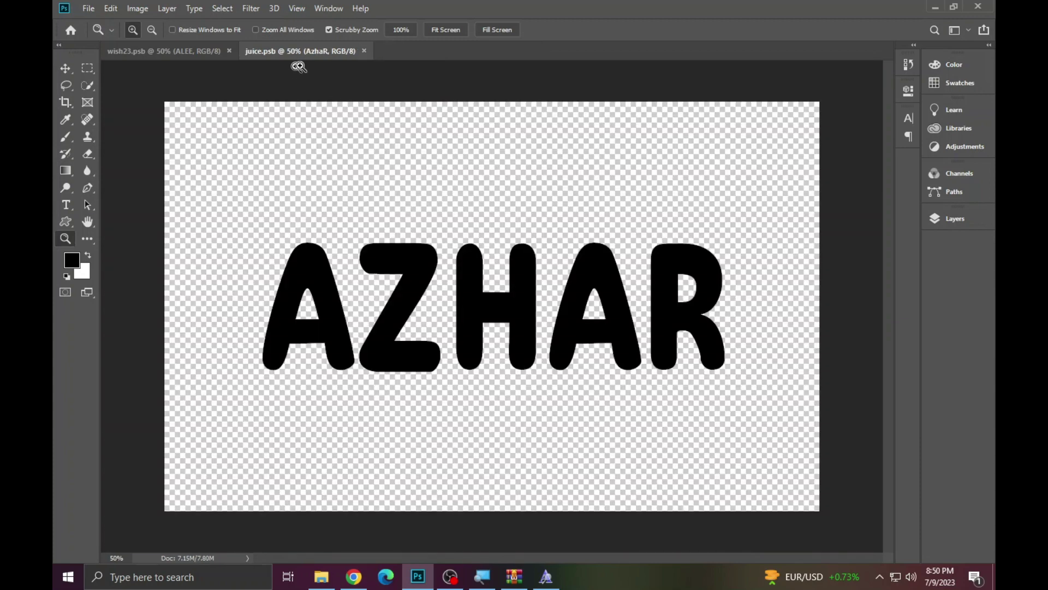
pyautogui.click(229, 51)
pyautogui.click(228, 51)
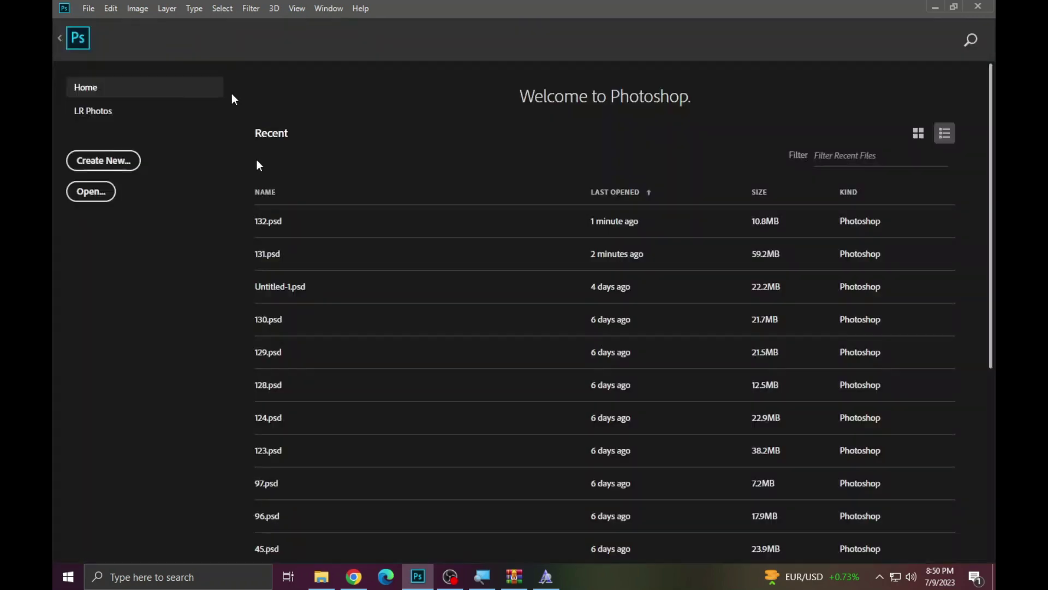
# Open the 141 PSD template from the templates folder and dismiss its missing-fonts warning.
pyautogui.click(321, 577)
pyautogui.doubleClick(731, 136)
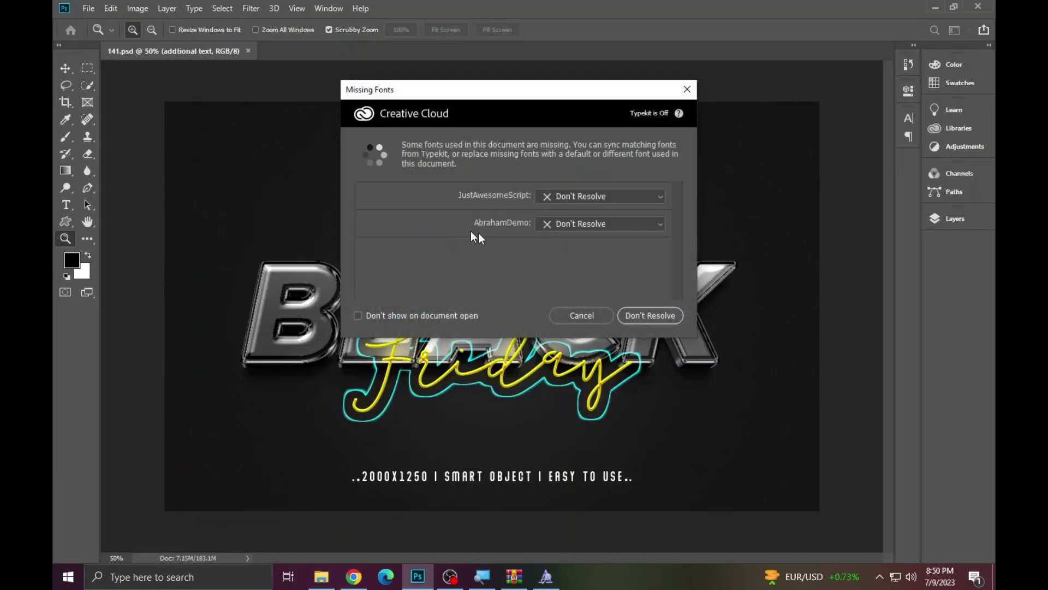
pyautogui.click(581, 315)
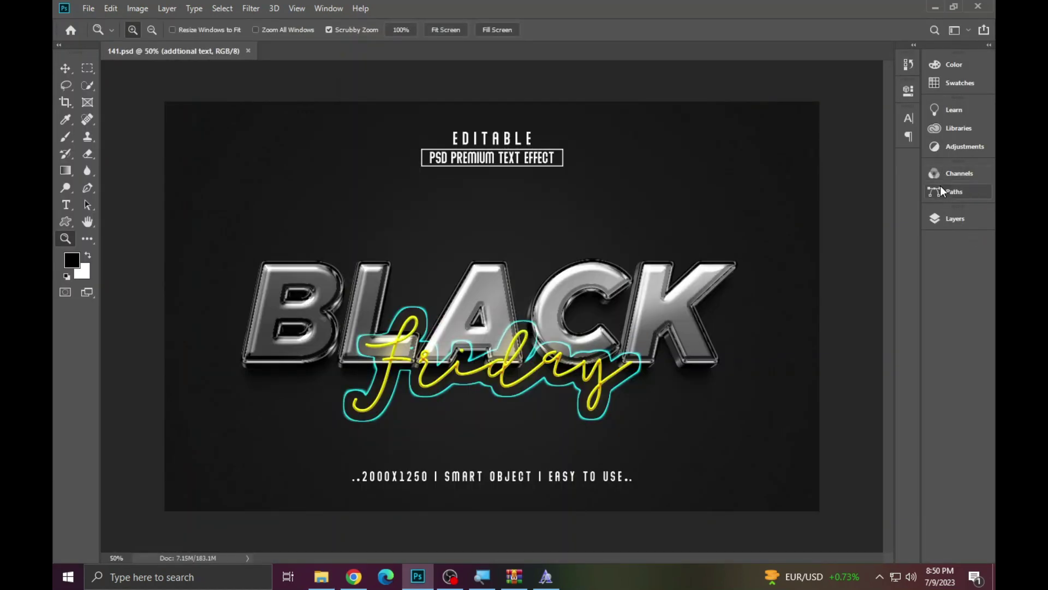
# In the 'your text here' smart object, copy the BLACK text's missing font name, Metropolis.
pyautogui.click(948, 219)
pyautogui.doubleClick(800, 308)
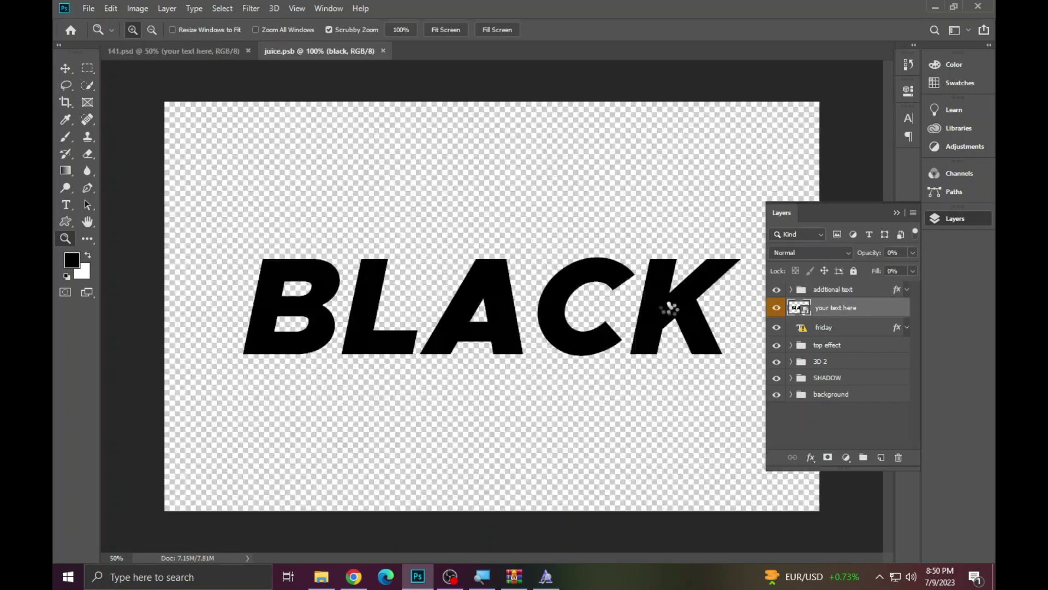
pyautogui.press('Escape')
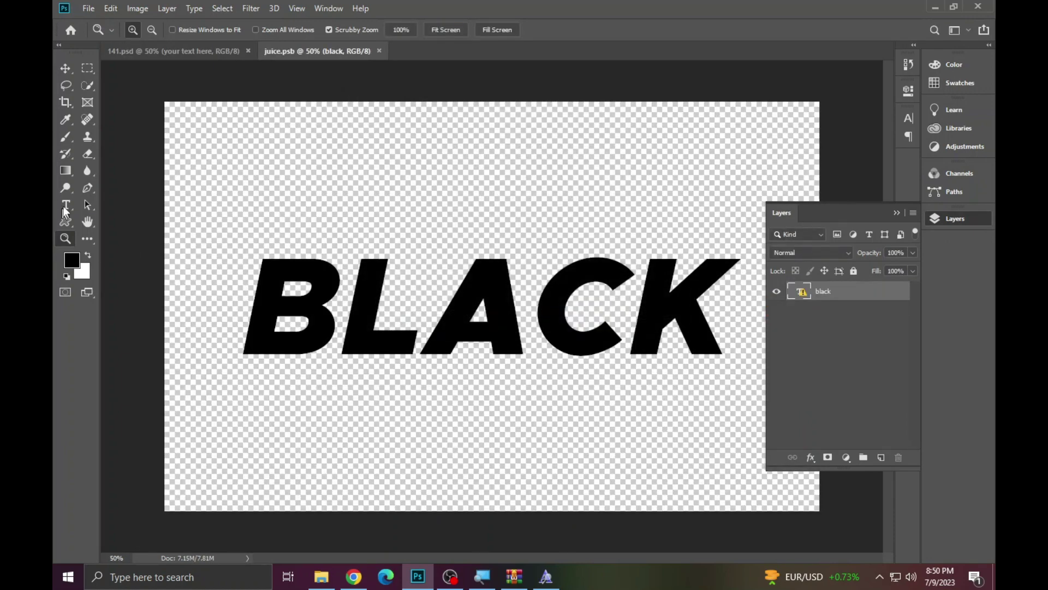
pyautogui.click(66, 205)
pyautogui.click(454, 324)
pyautogui.click(546, 249)
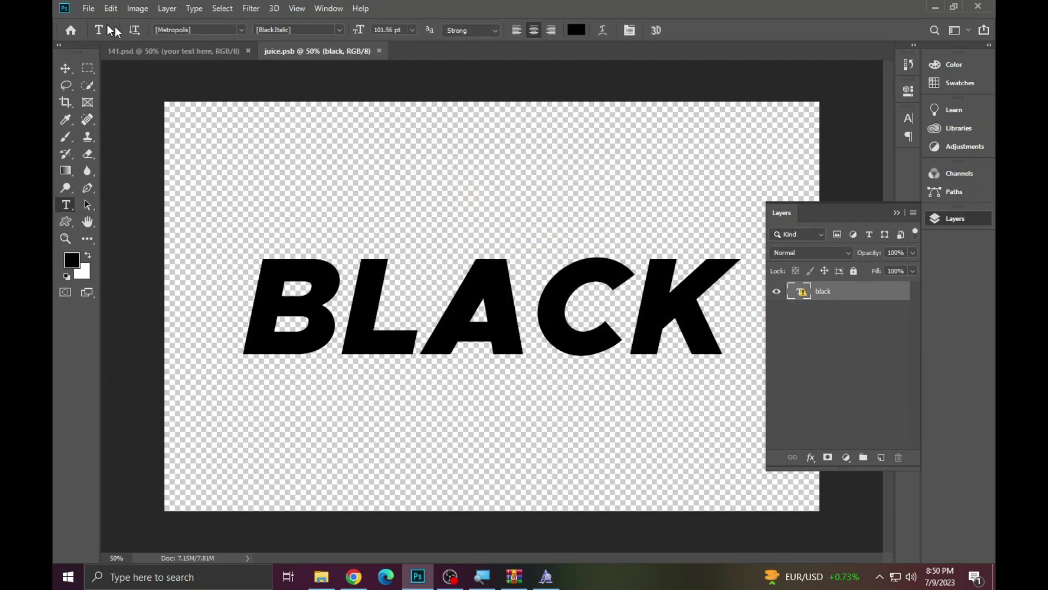
pyautogui.click(202, 30)
pyautogui.rightClick(211, 30)
pyautogui.click(240, 73)
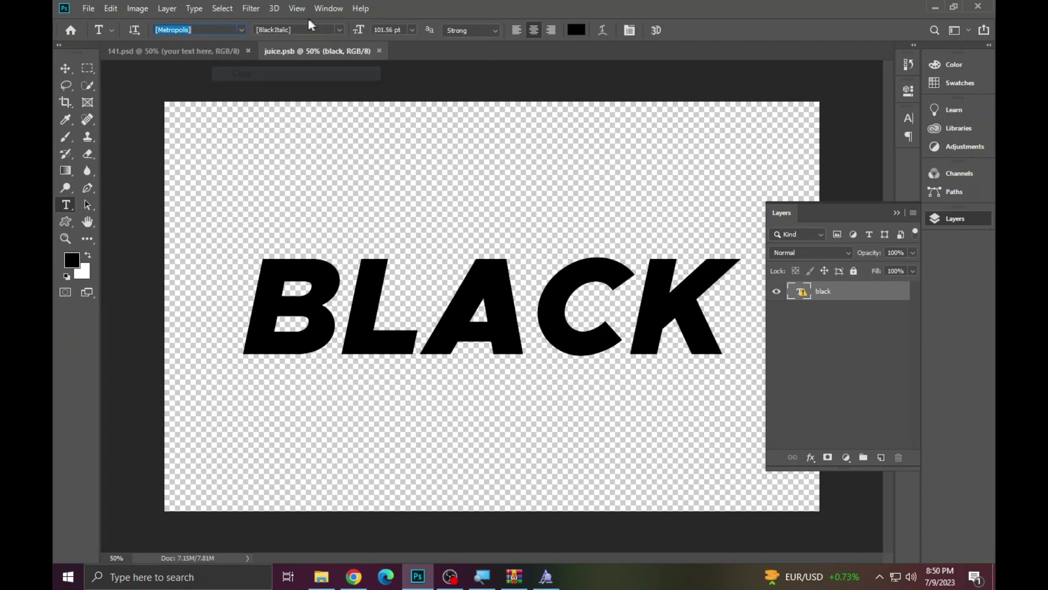
pyautogui.click(353, 576)
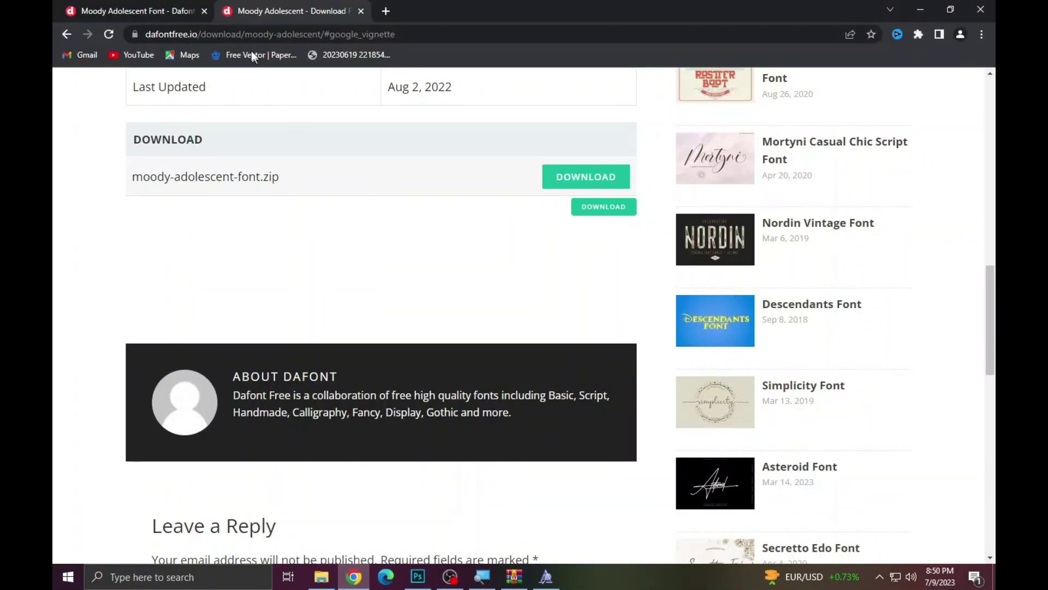
# Close the extra tab and search Google for 'Metropolis black italic font'.
pyautogui.click(136, 10)
pyautogui.click(67, 34)
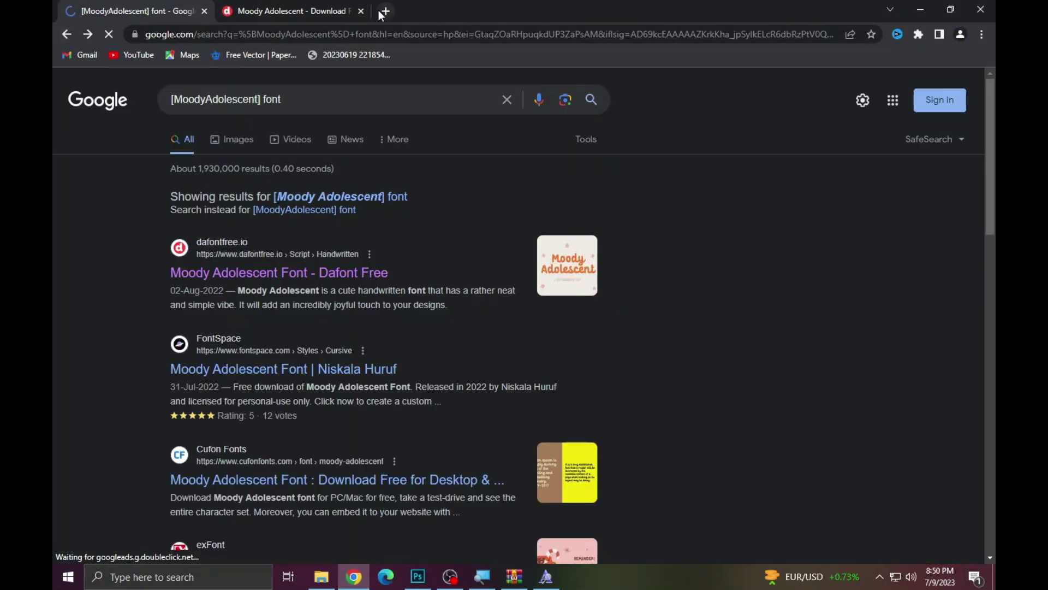
pyautogui.click(361, 11)
pyautogui.moveTo(258, 101); pyautogui.dragTo(79, 118)
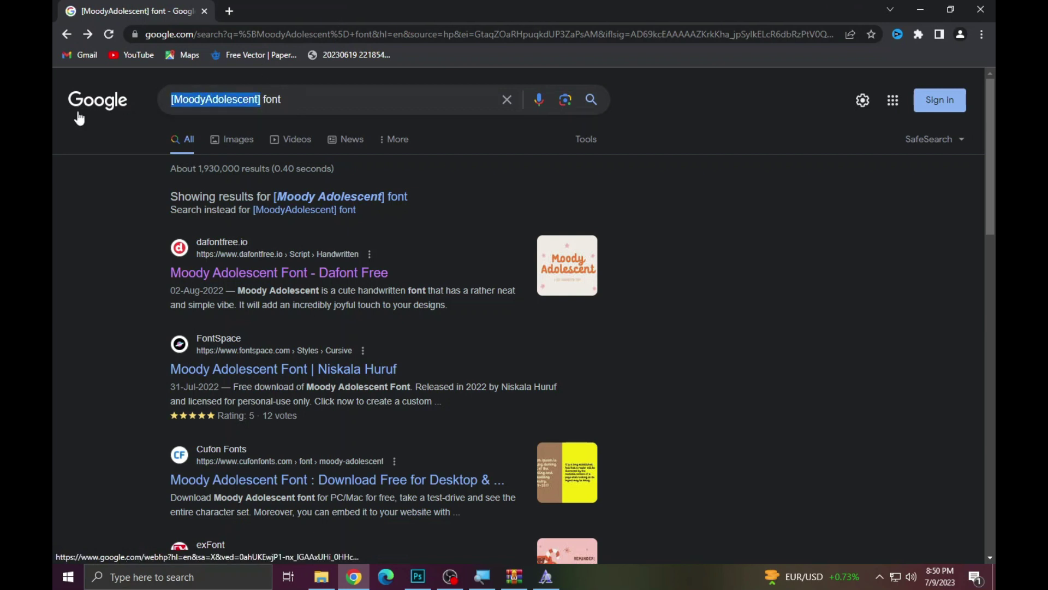
pyautogui.write('[Metropolis] bla')
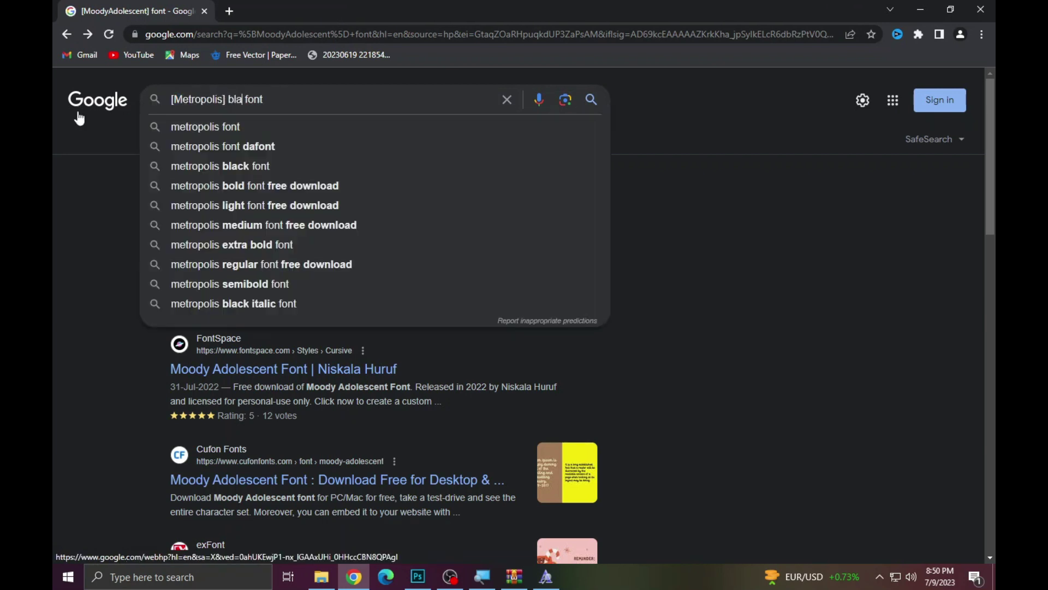
pyautogui.write('ck')
pyautogui.click(221, 127)
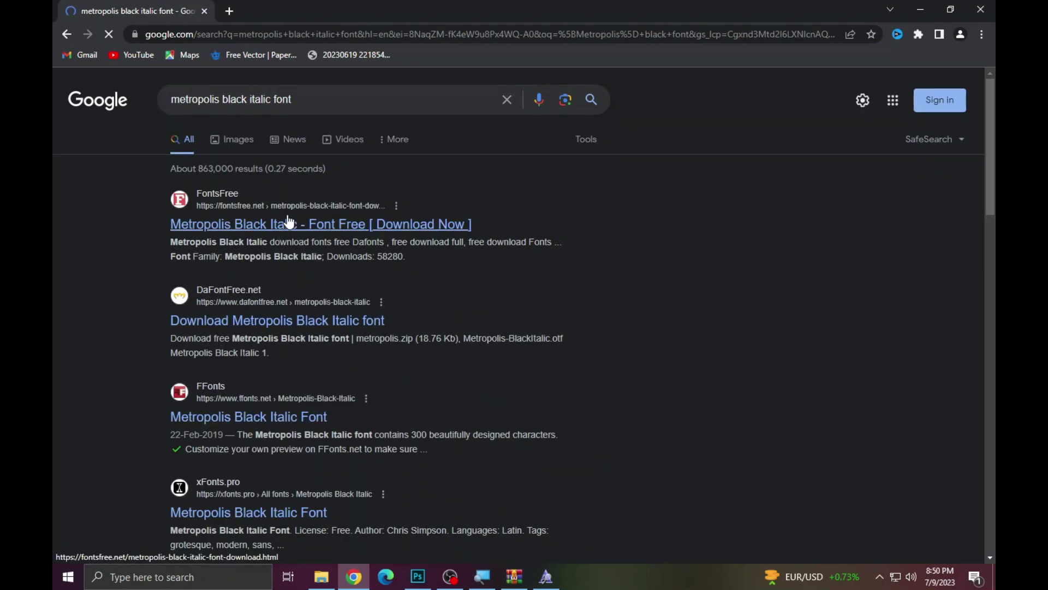
# Download the Metropolis Black Italic TTF from its fontsfree.net page.
pyautogui.click(288, 222)
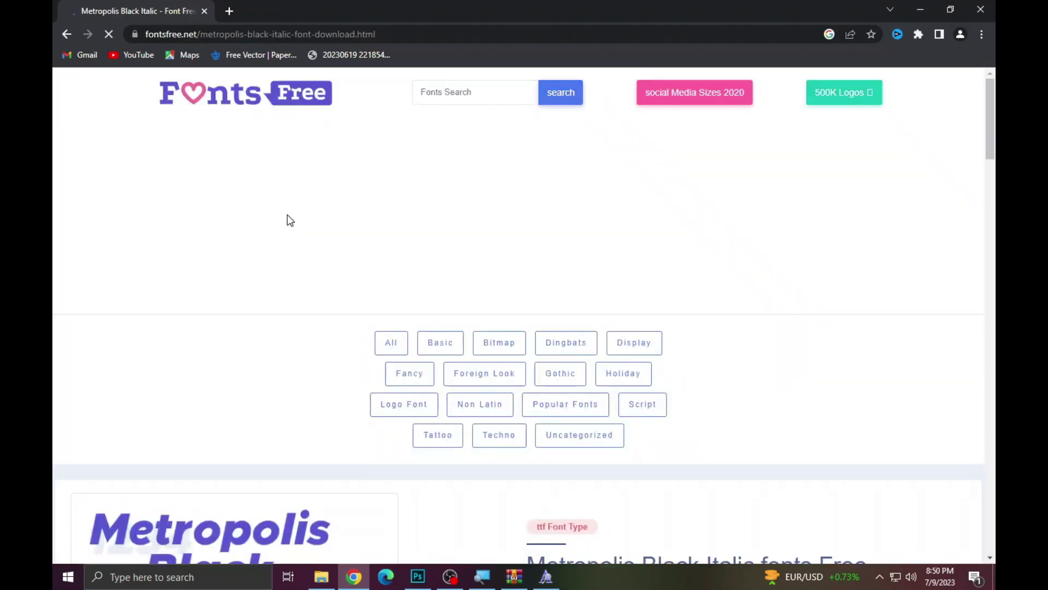
pyautogui.scroll(-5, 326, 321)
pyautogui.scroll(-8, 415, 309)
pyautogui.scroll(2, 508, 298)
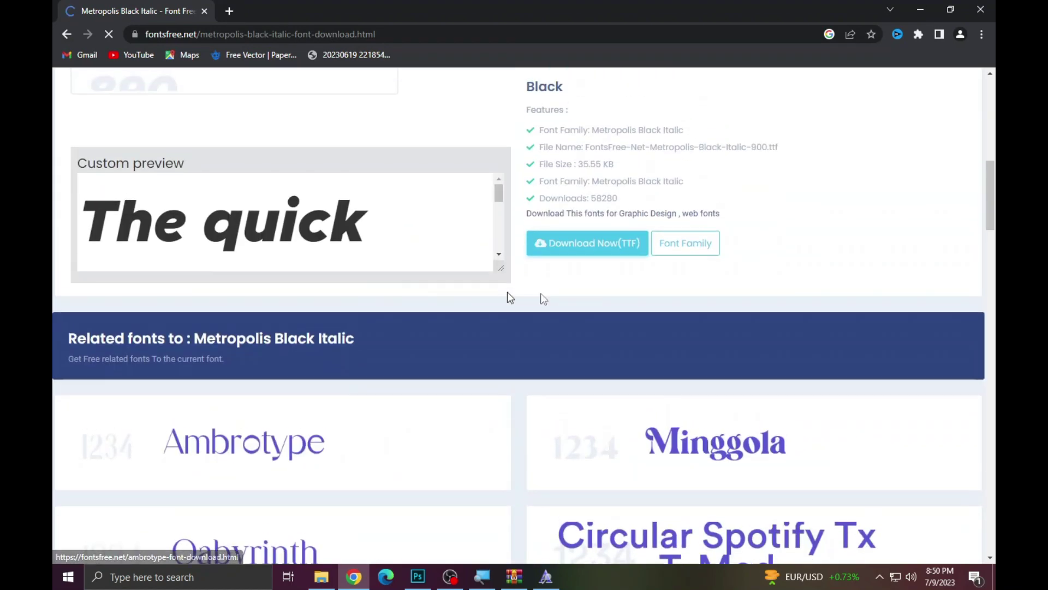
pyautogui.click(608, 247)
pyautogui.click(104, 10)
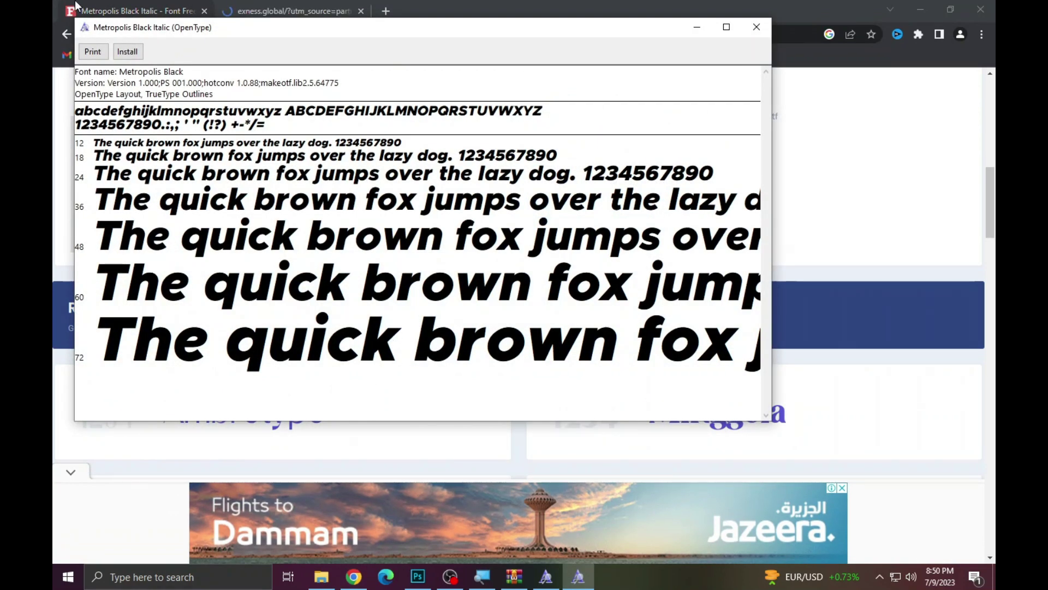
# Install Metropolis Black Italic in Font Viewer, then place the cursor in the BLACK text.
pyautogui.click(127, 52)
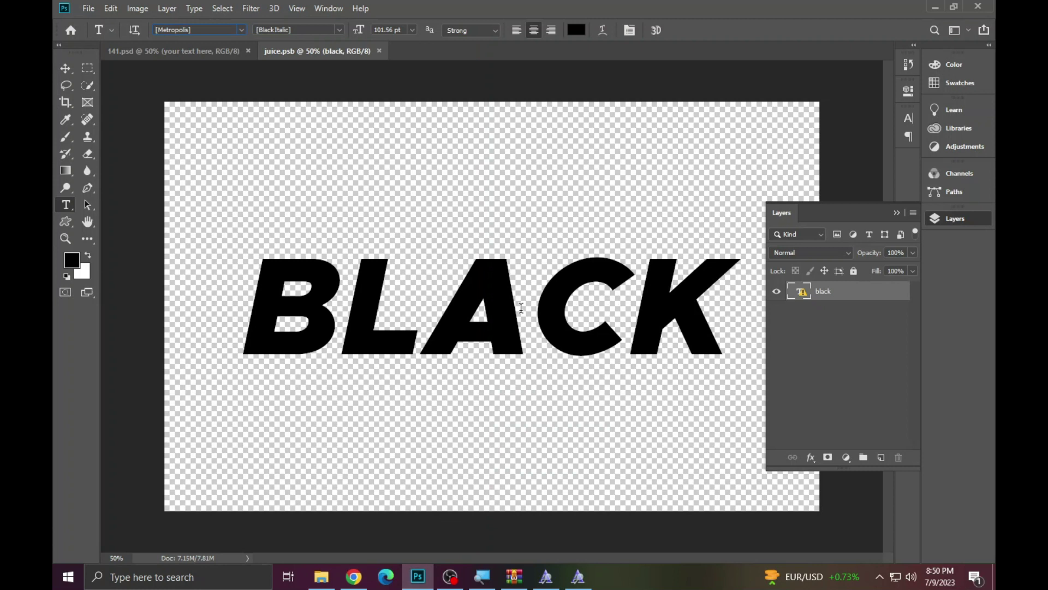
pyautogui.click(521, 307)
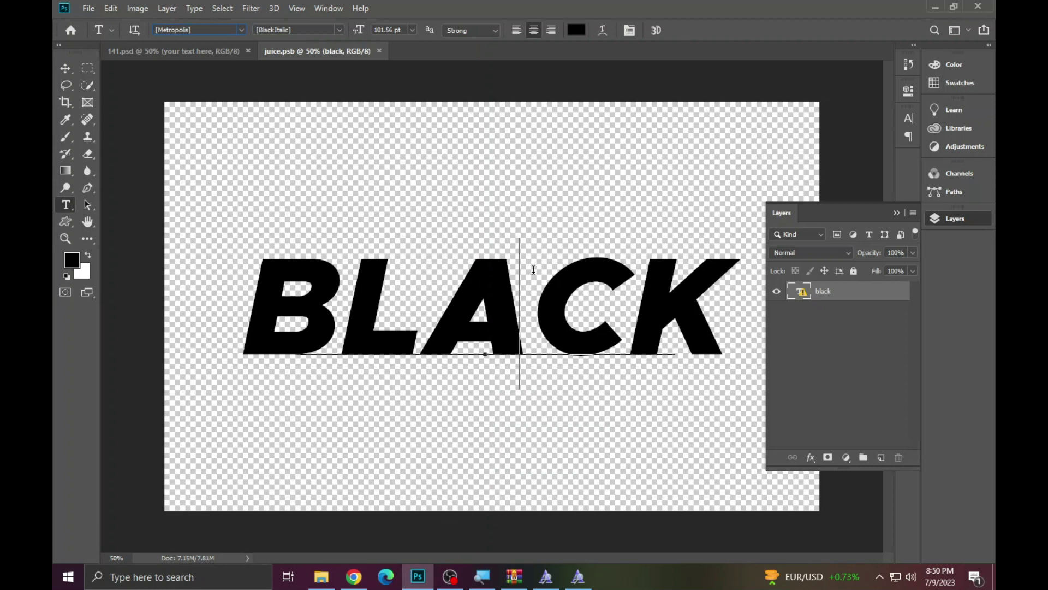
# Replace BLACK with FAMOUS at 84.56 pt, commit it, and save the smart object.
pyautogui.click(509, 237)
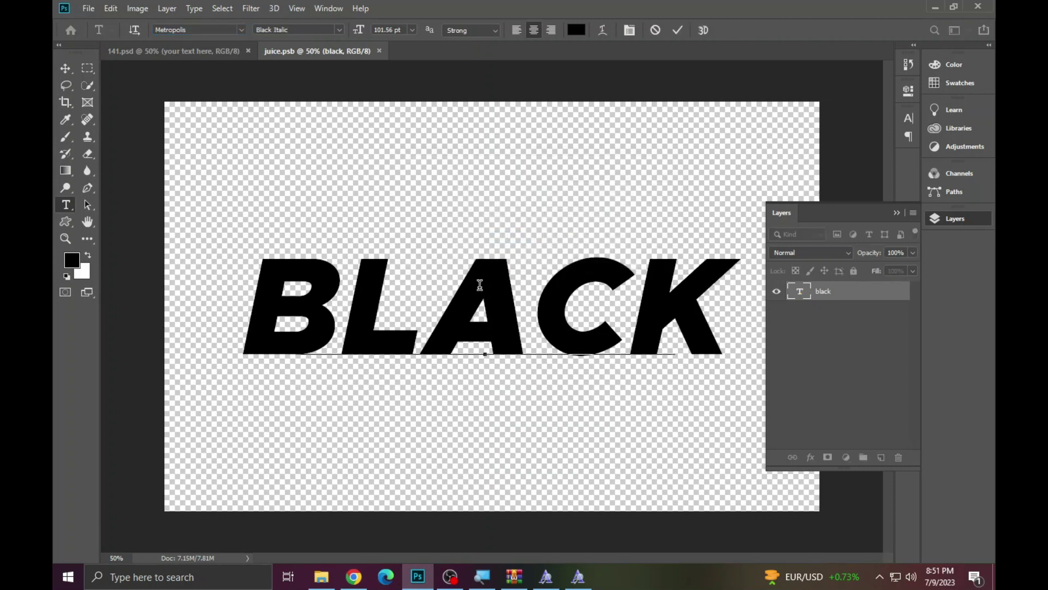
pyautogui.press('ctrl')
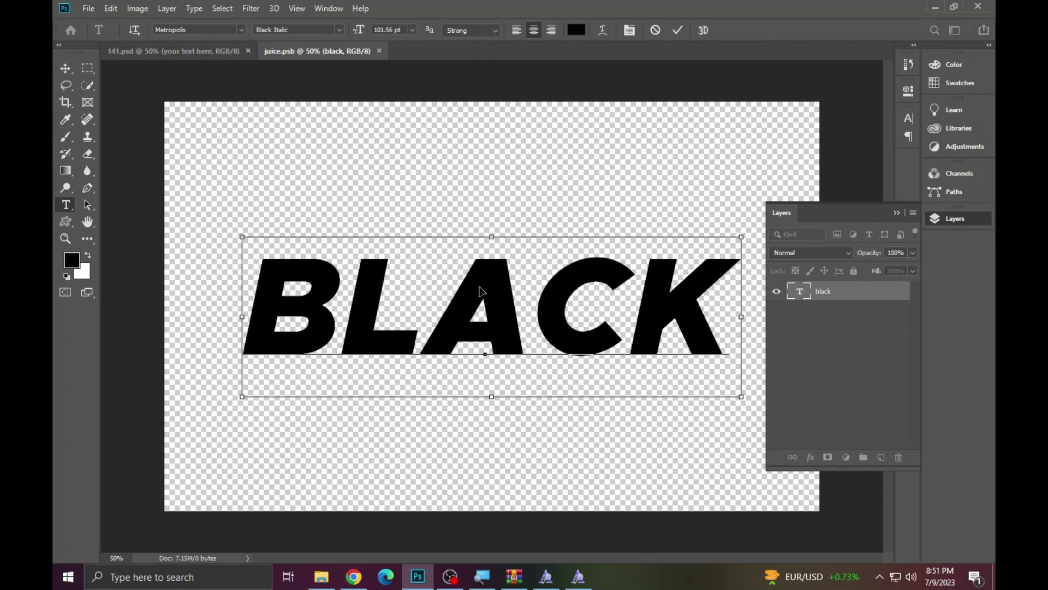
pyautogui.hotkey('ctrl', 'a')
pyautogui.write('F')
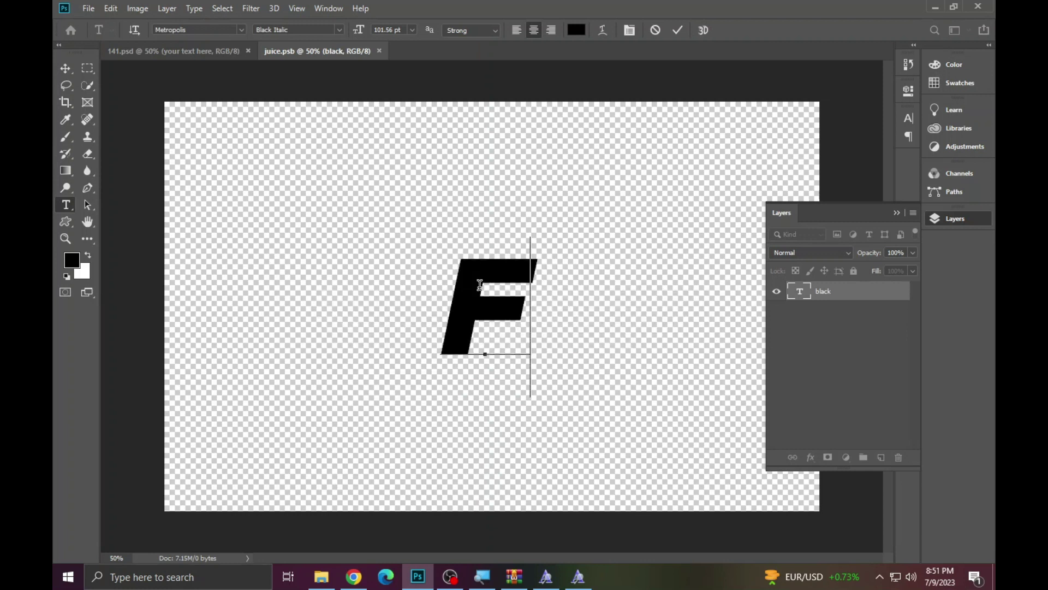
pyautogui.write('AM')
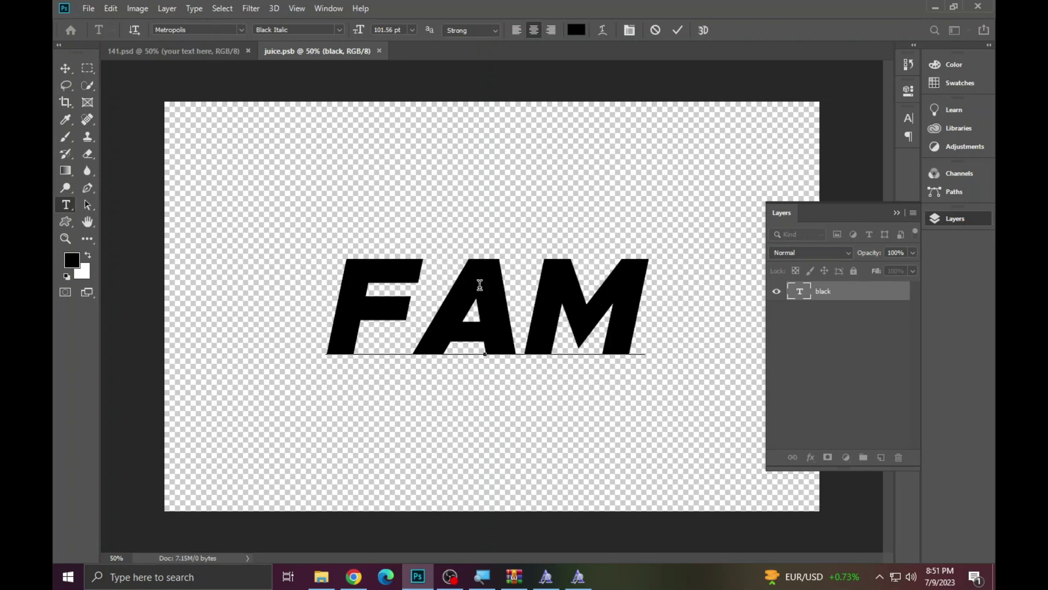
pyautogui.write('O')
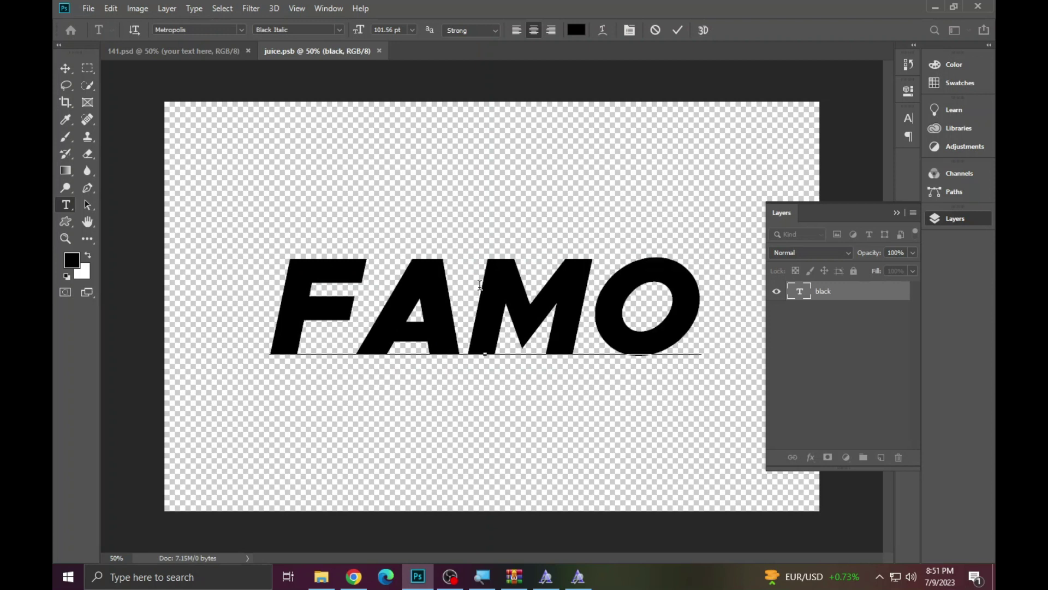
pyautogui.write('U')
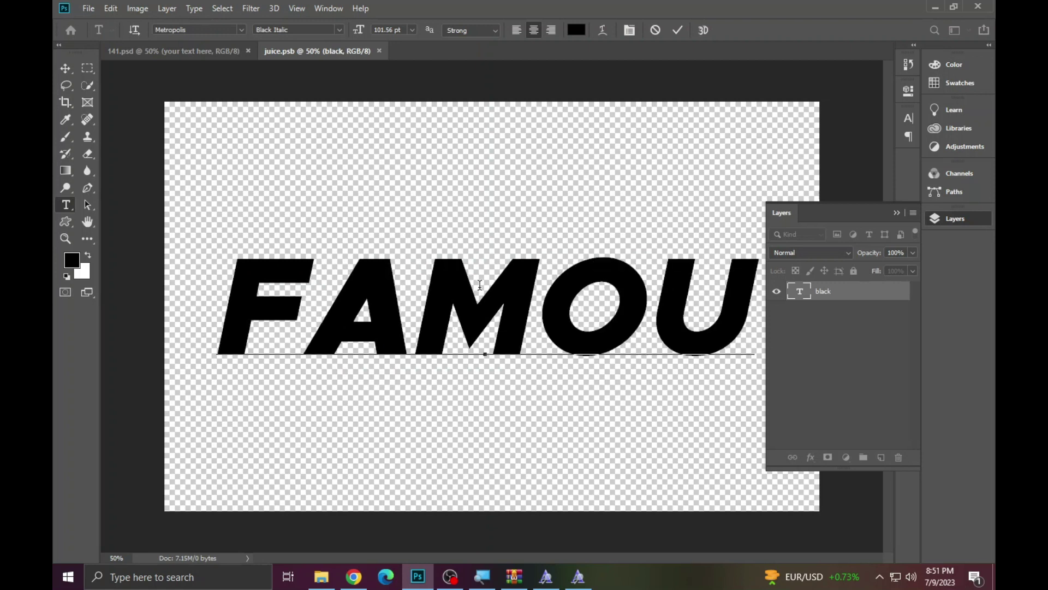
pyautogui.write('S')
pyautogui.hotkey('ctrl', 'a')
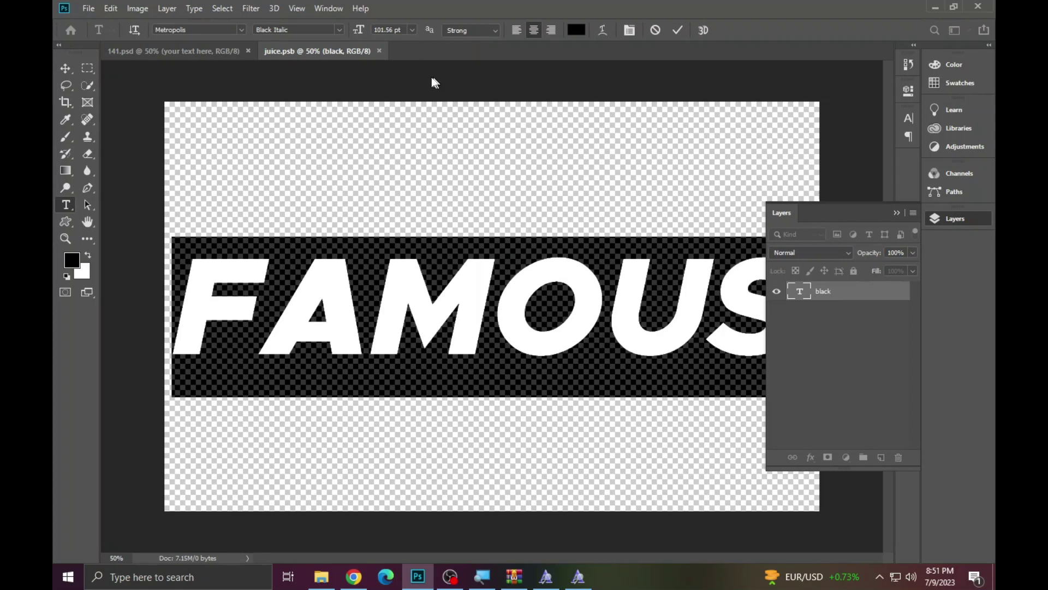
pyautogui.moveTo(362, 34); pyautogui.dragTo(344, 32)
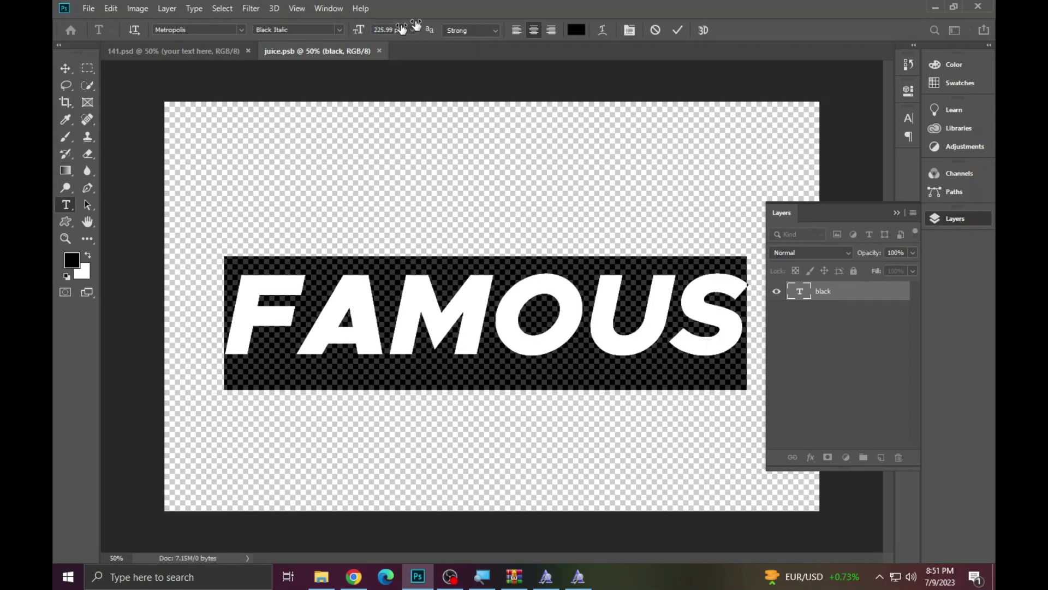
pyautogui.click(677, 30)
pyautogui.click(88, 8)
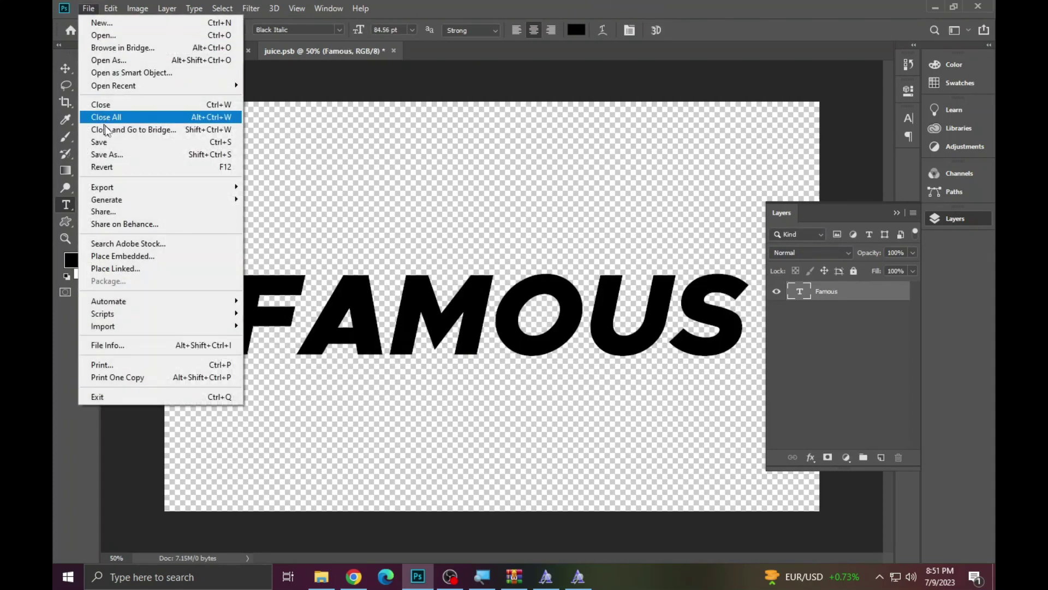
pyautogui.click(106, 141)
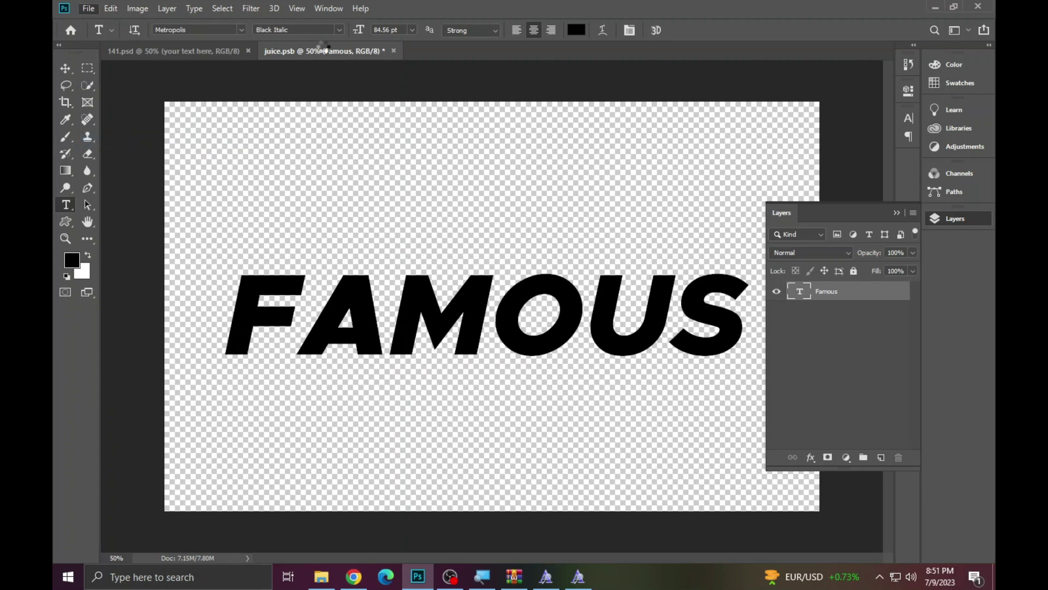
# Back in 141.psd, copy the friday text's font name.
pyautogui.click(185, 54)
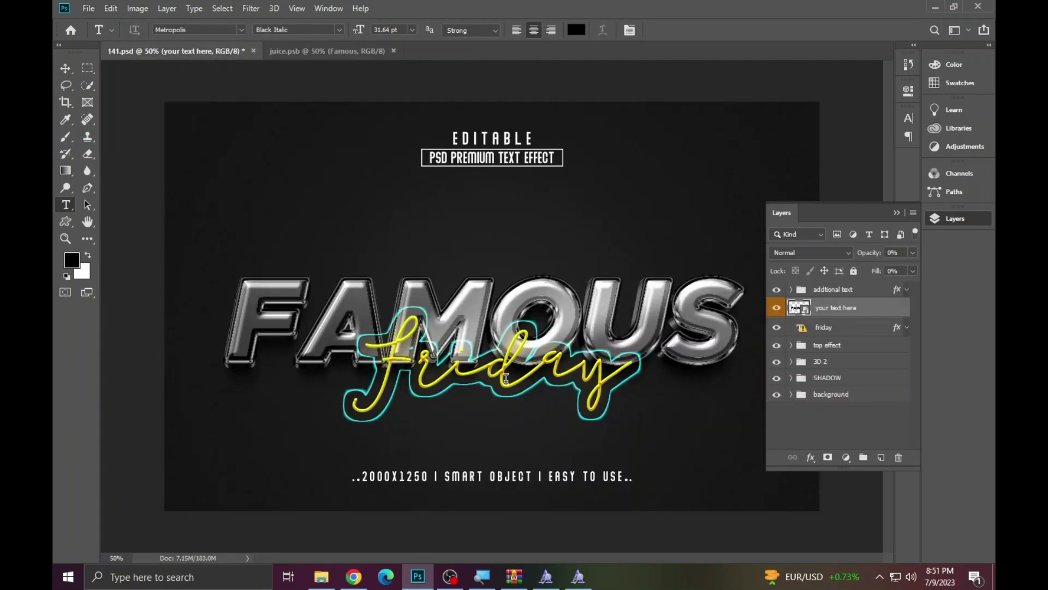
pyautogui.click(506, 379)
pyautogui.click(543, 249)
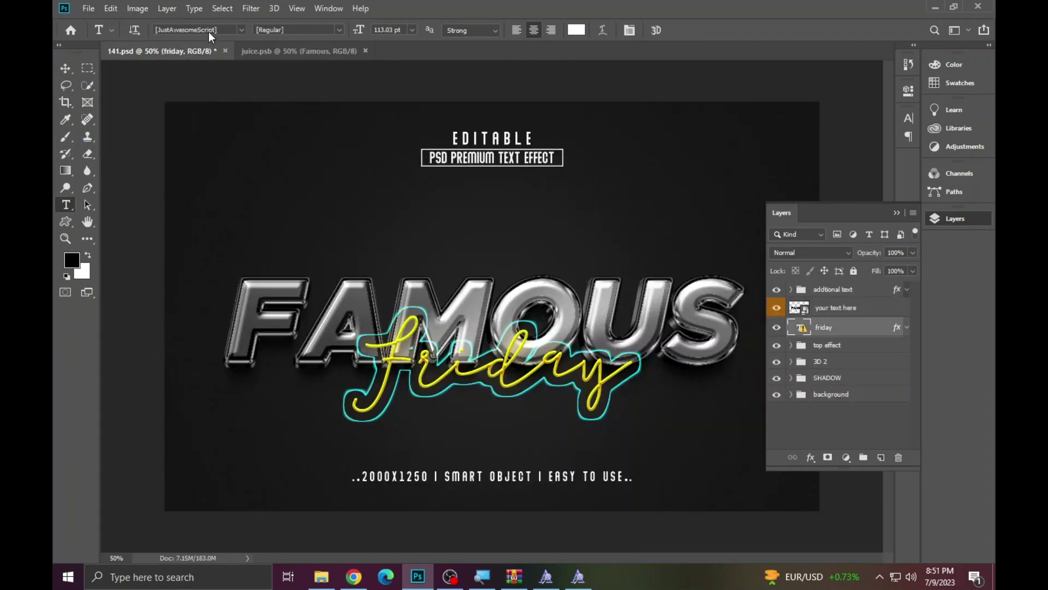
pyautogui.rightClick(211, 30)
pyautogui.click(229, 73)
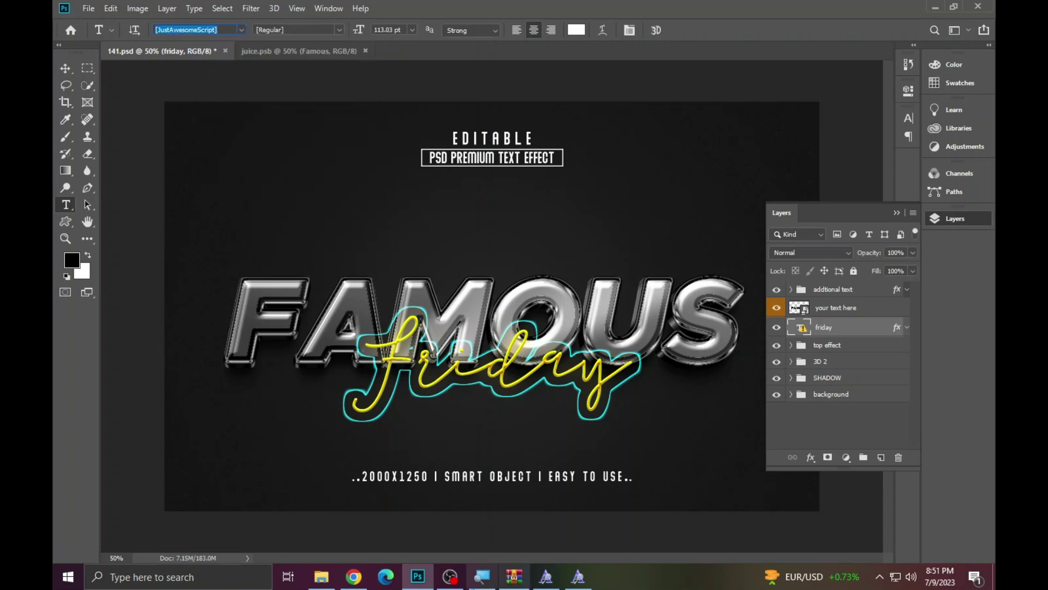
pyautogui.click(354, 576)
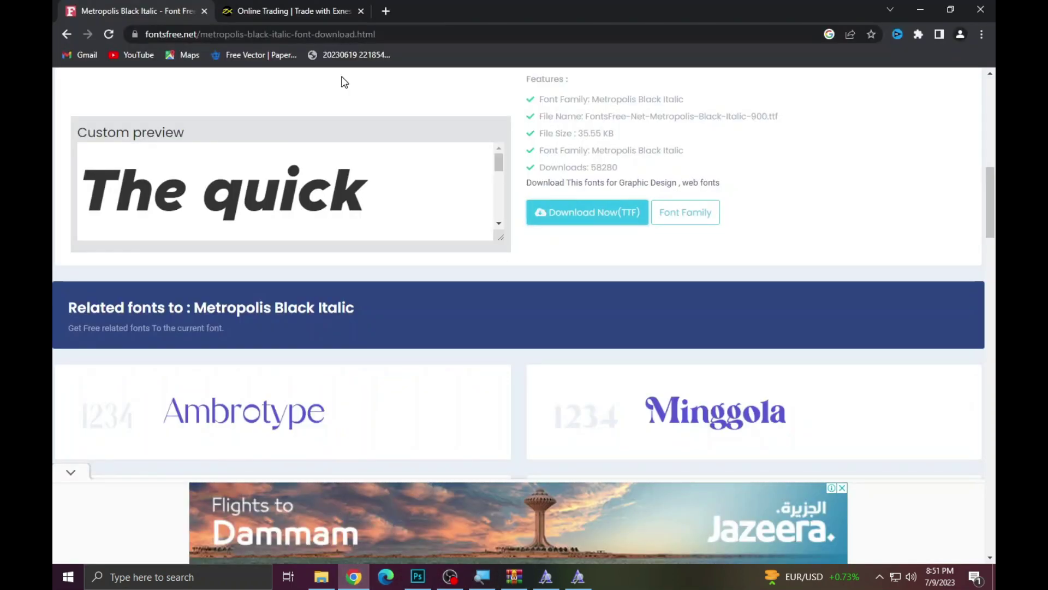
# Search Google for the pasted friday font name, JustAwesomeScript.
pyautogui.click(65, 38)
pyautogui.moveTo(270, 99); pyautogui.dragTo(170, 100)
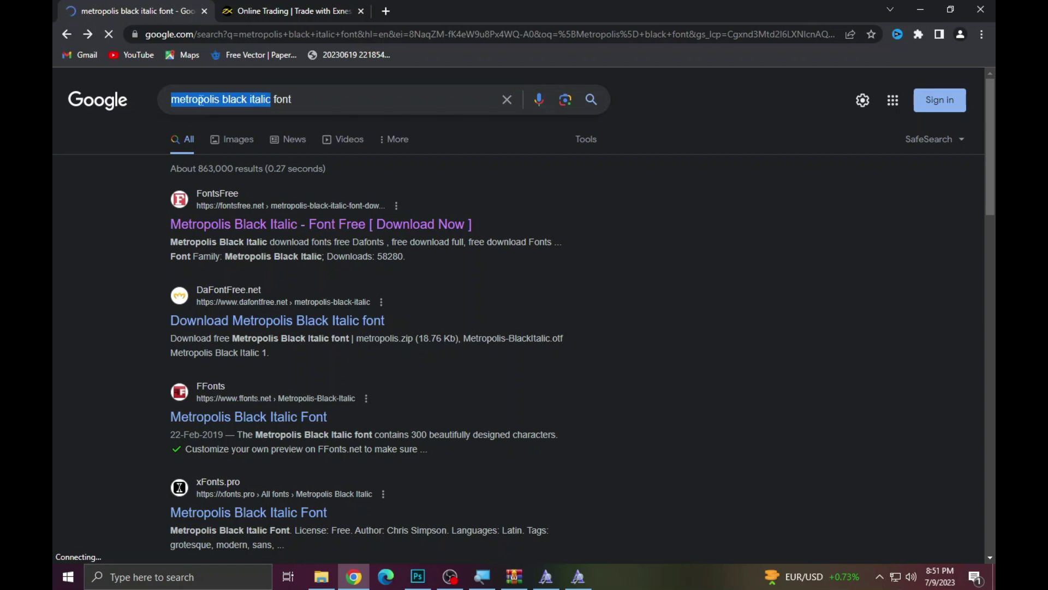
pyautogui.rightClick(218, 100)
pyautogui.click(225, 159)
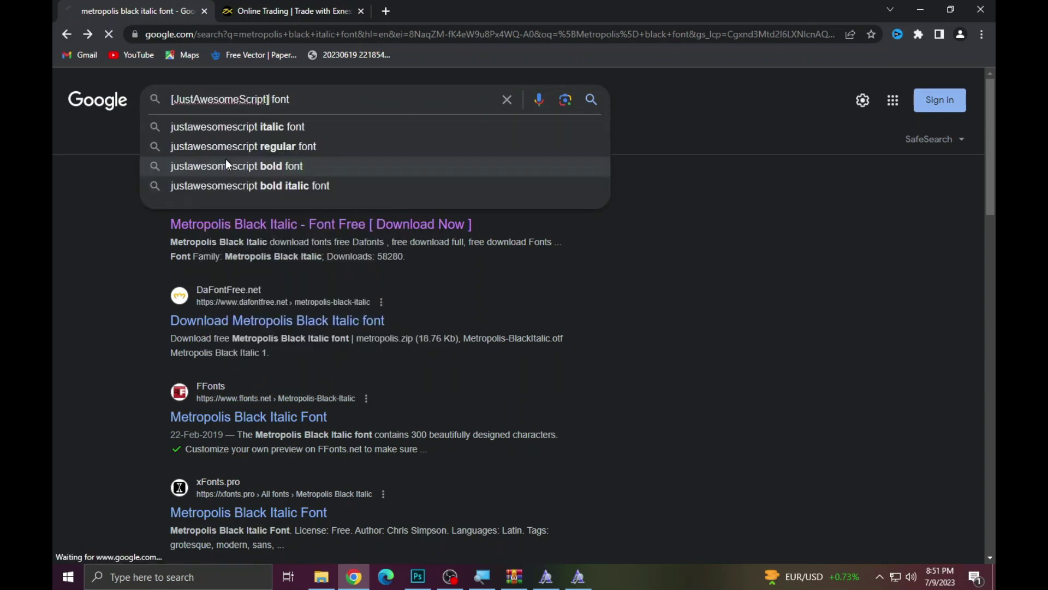
pyautogui.press('Return')
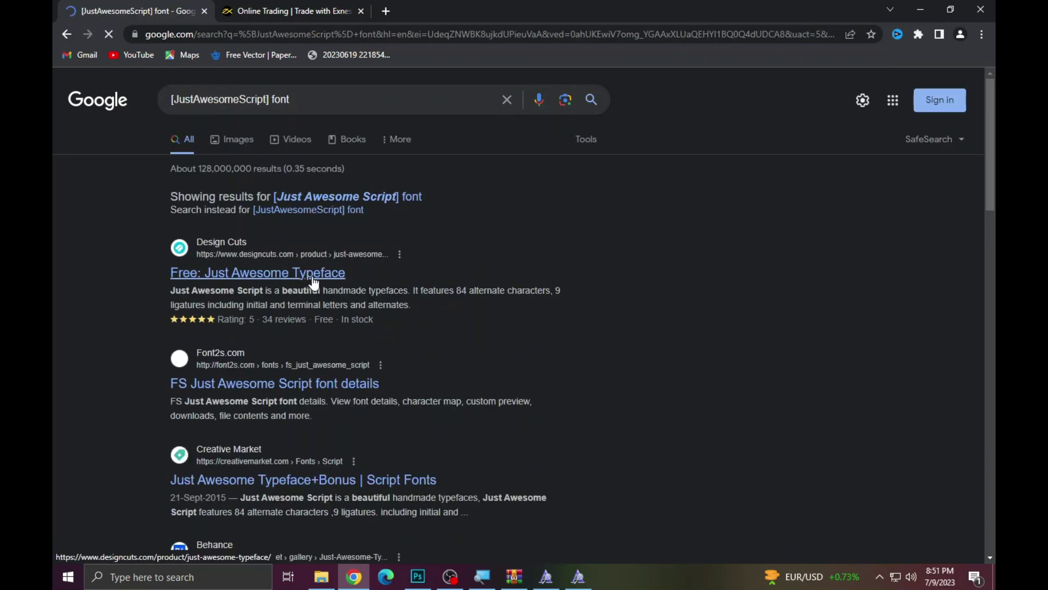
# Find FS Just Awesome Script on font2s and confirm its download.
pyautogui.click(312, 263)
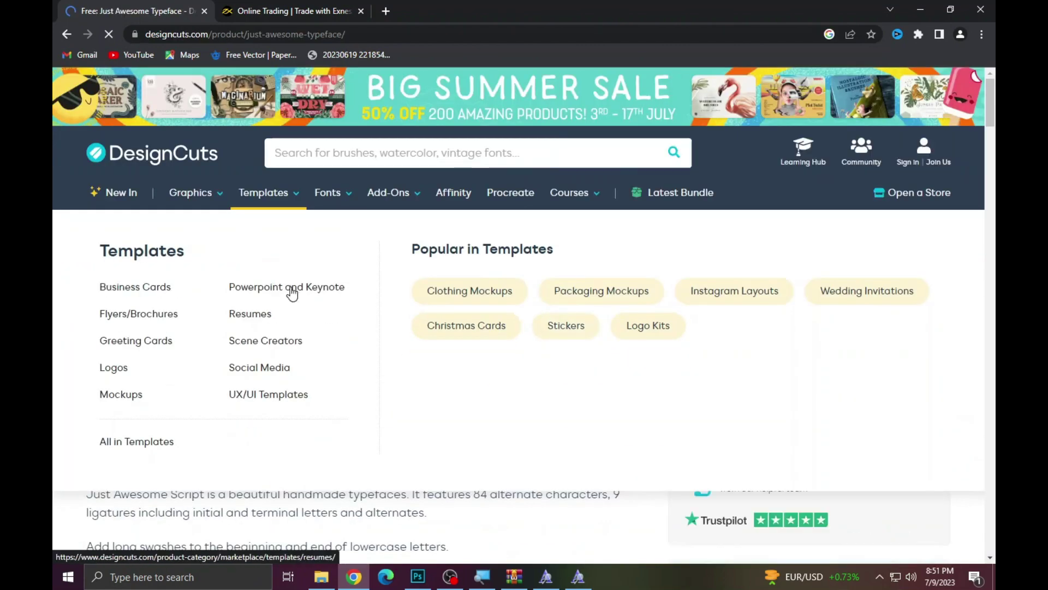
pyautogui.scroll(-3, 293, 289)
pyautogui.scroll(2, 300, 275)
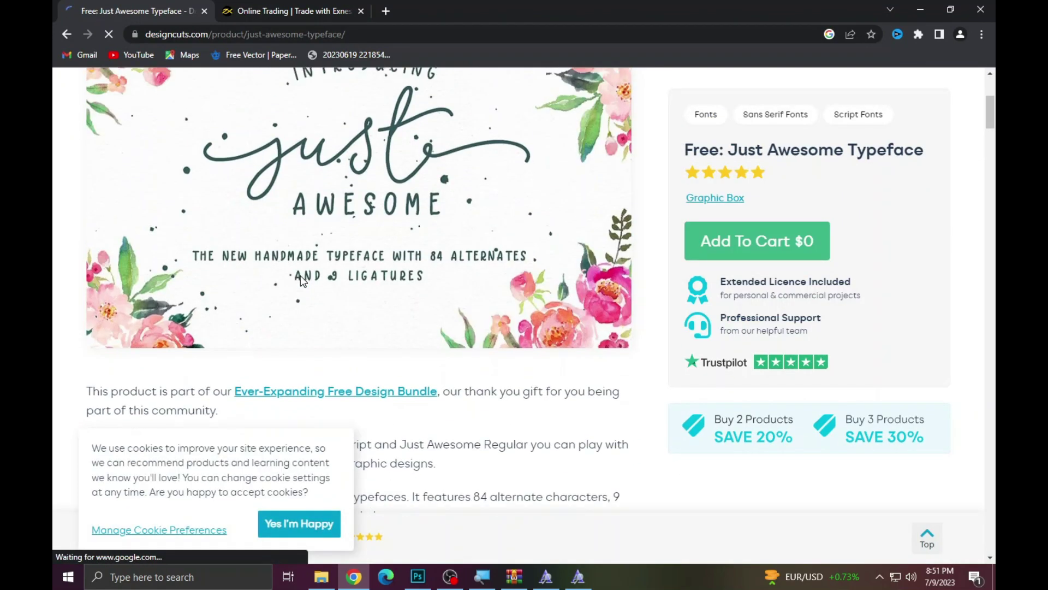
pyautogui.click(71, 41)
pyautogui.click(278, 384)
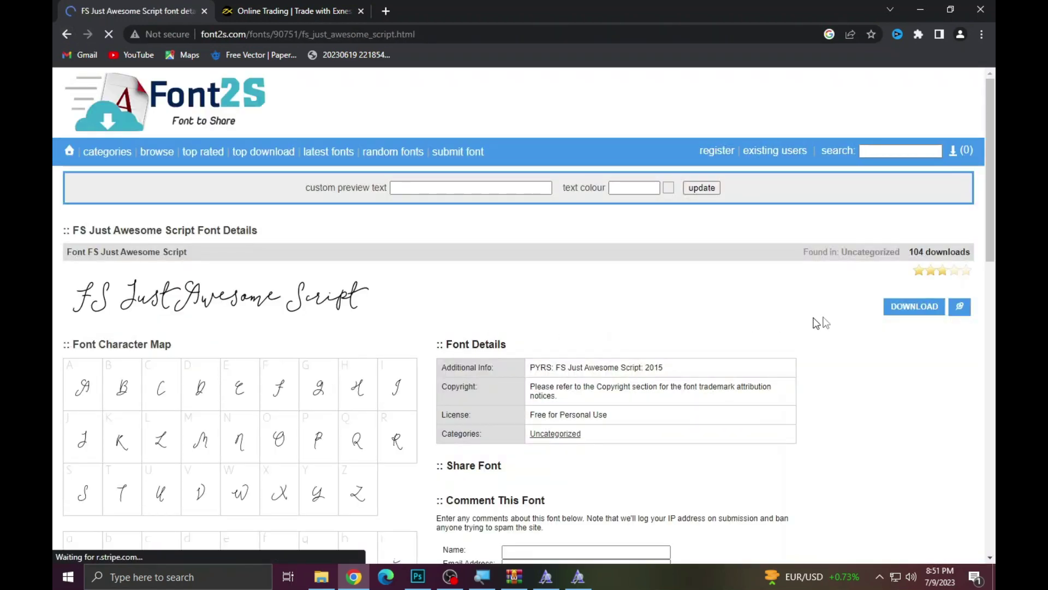
pyautogui.click(910, 310)
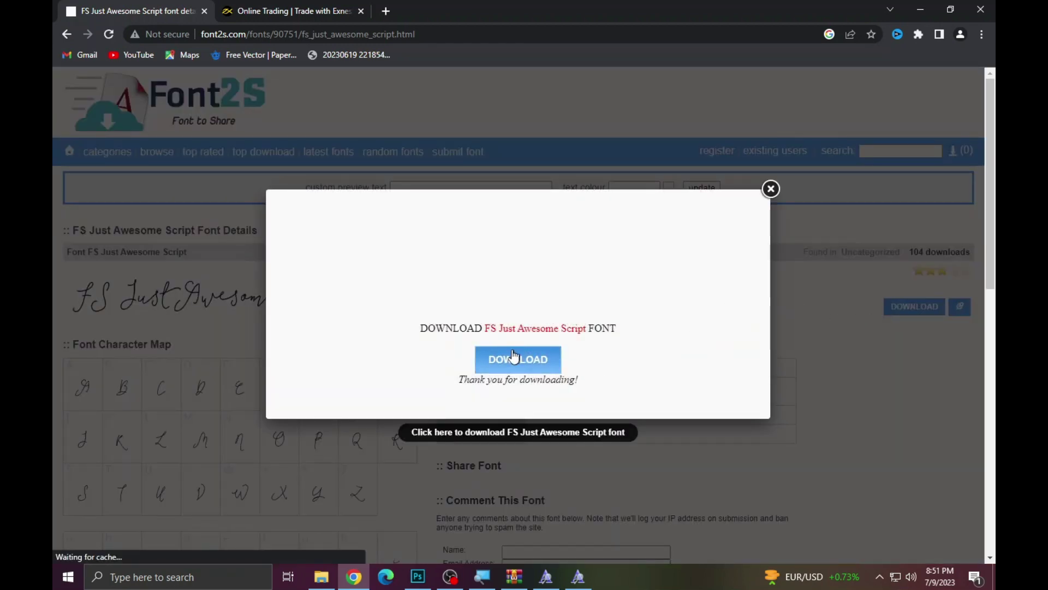
pyautogui.click(513, 356)
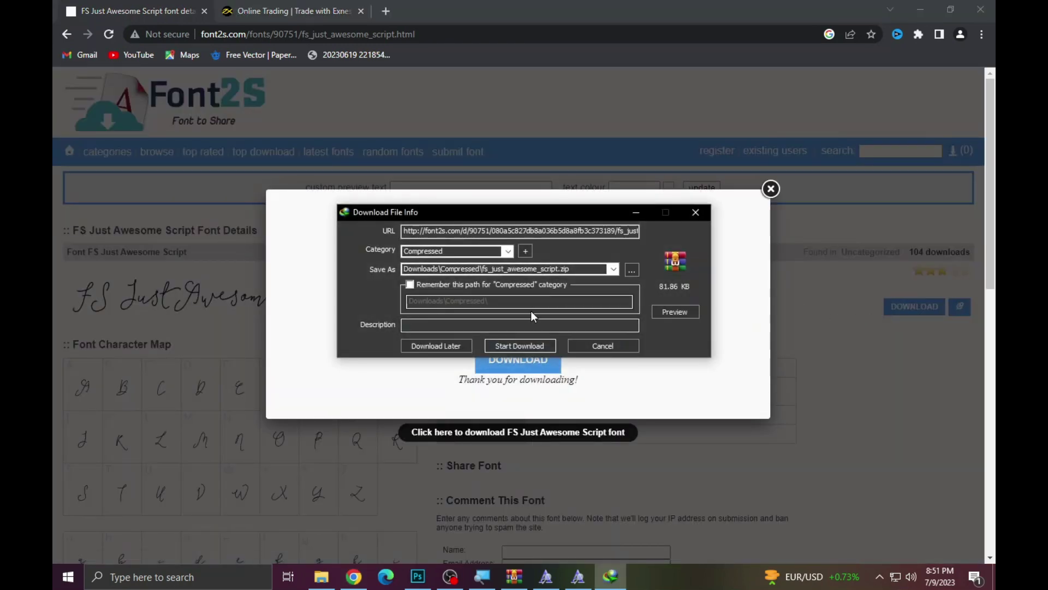
# Save fs_just_awesome_script.zip, open its .otf file from WinRAR, and install it.
pyautogui.click(538, 344)
pyautogui.click(415, 326)
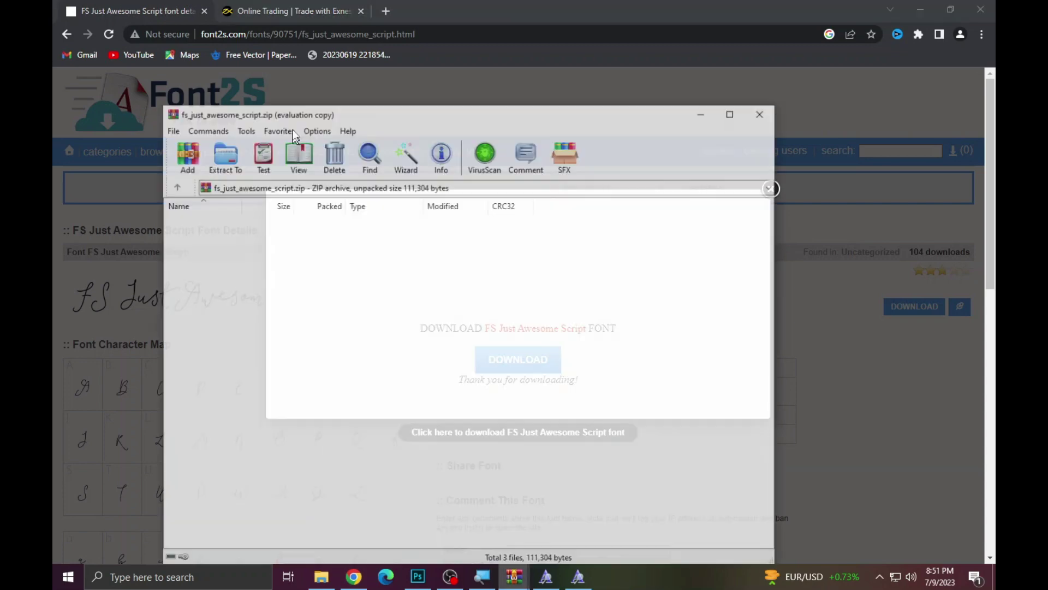
pyautogui.doubleClick(229, 244)
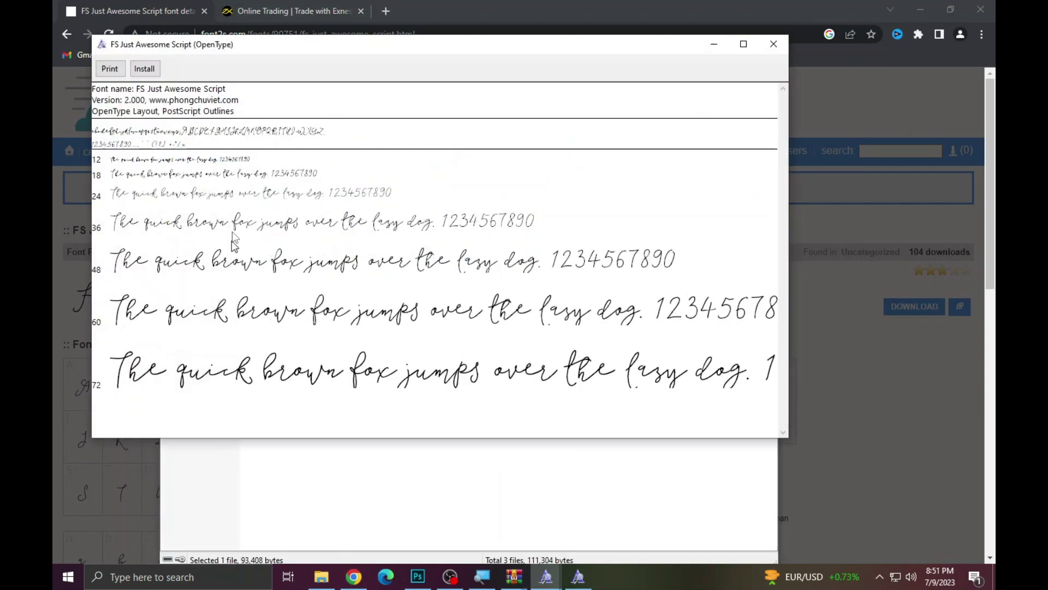
pyautogui.click(144, 69)
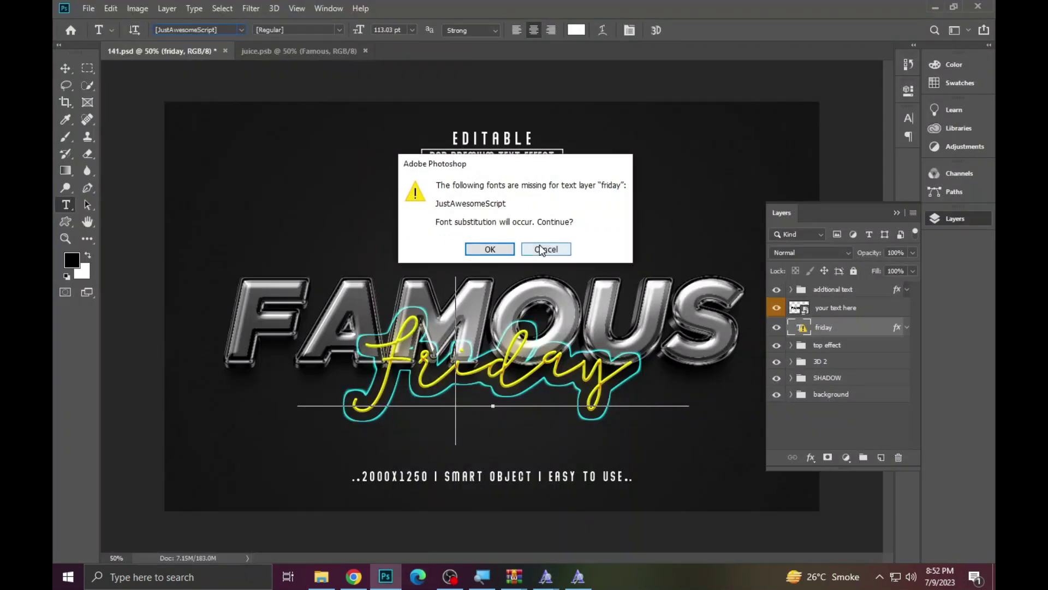
# Open the friday text for editing with Myriad Pro substituted, and select all of it.
pyautogui.click(544, 249)
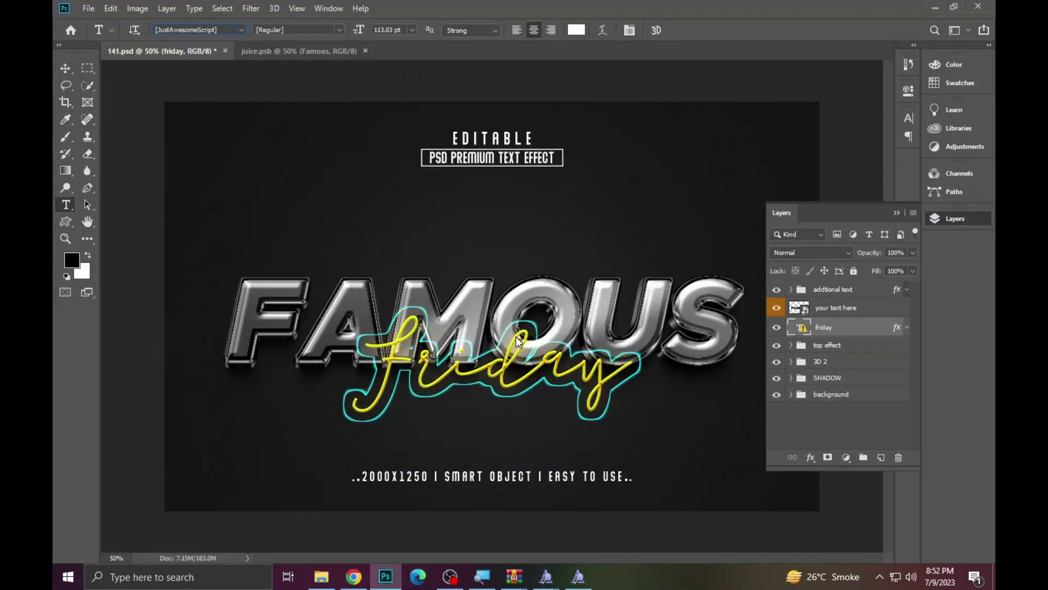
pyautogui.click(524, 359)
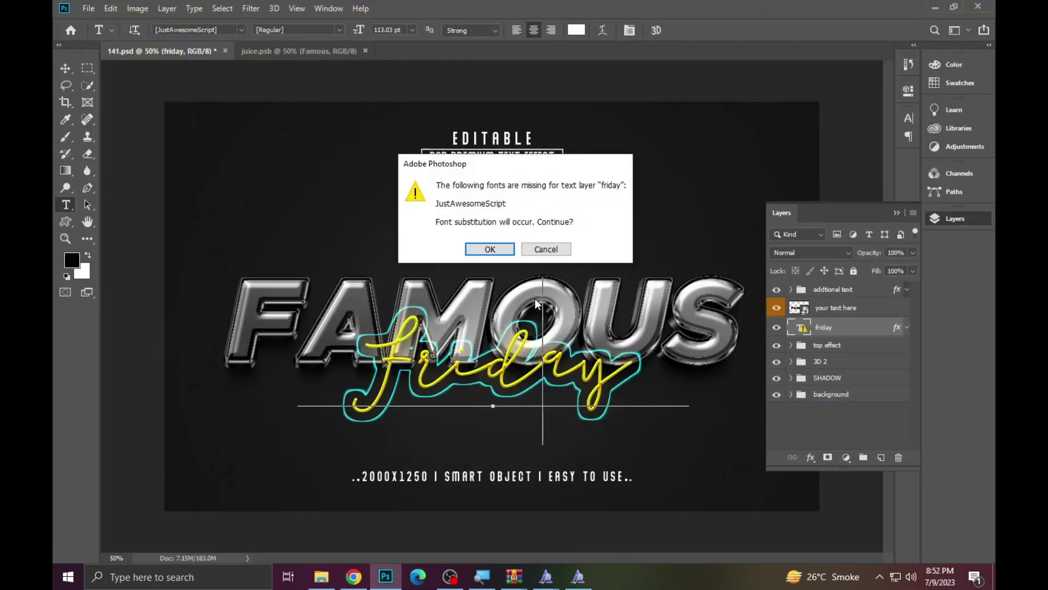
pyautogui.click(491, 254)
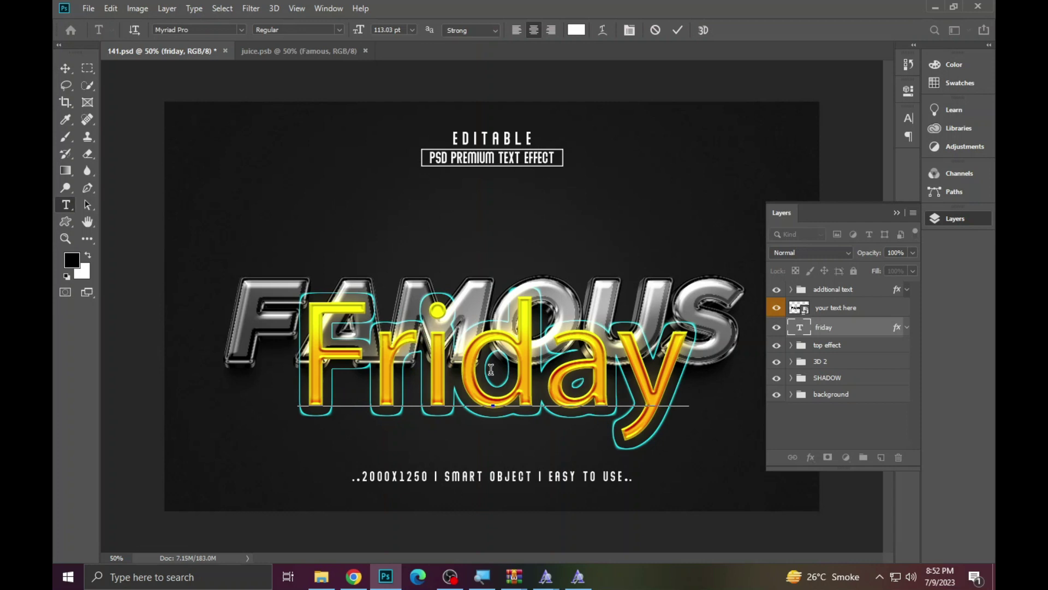
pyautogui.click(655, 30)
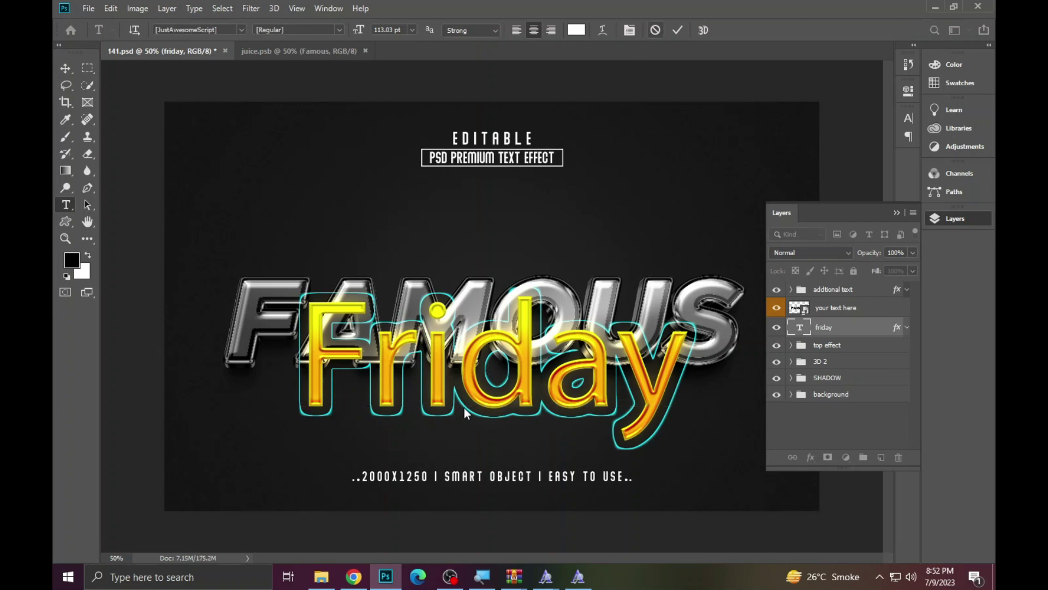
pyautogui.click(459, 373)
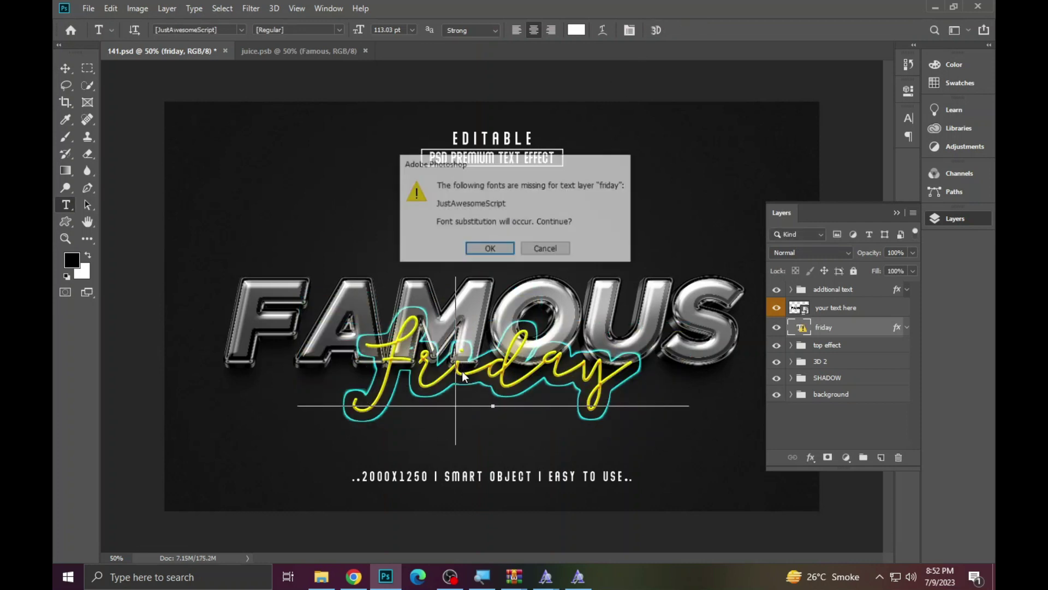
pyautogui.click(490, 246)
pyautogui.hotkey('ctrl', 'a')
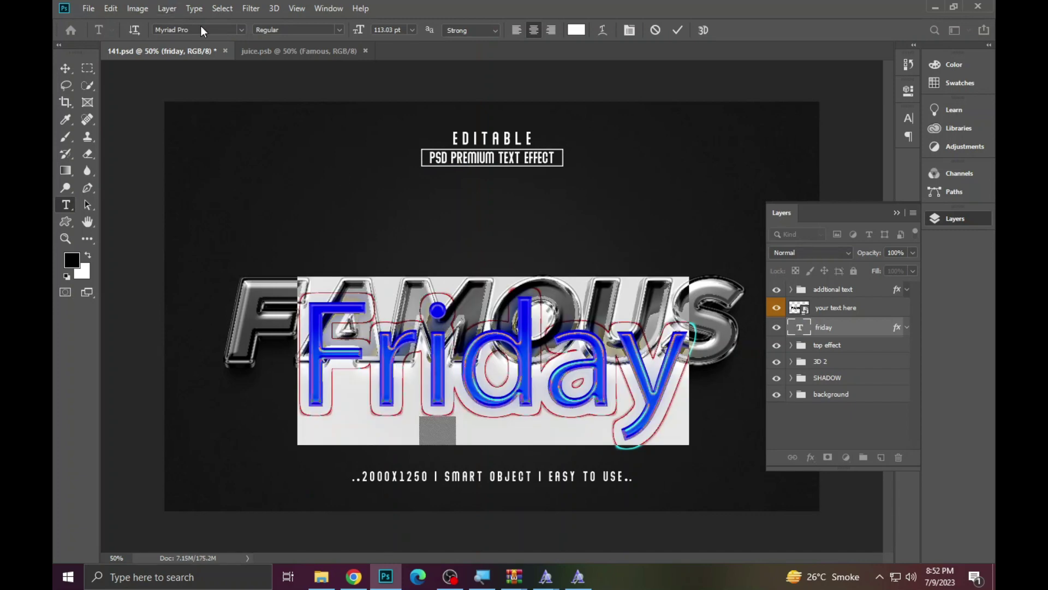
# Set the script text in FS Just Awesome Script and type Editography.
pyautogui.write('js')
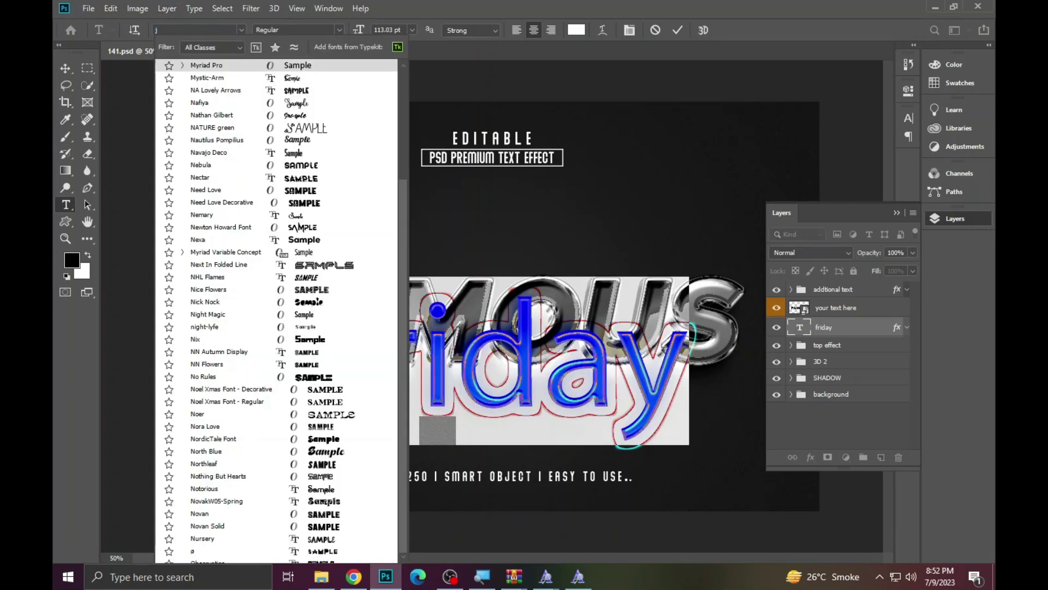
pyautogui.press('BackSpace')
pyautogui.write('ul')
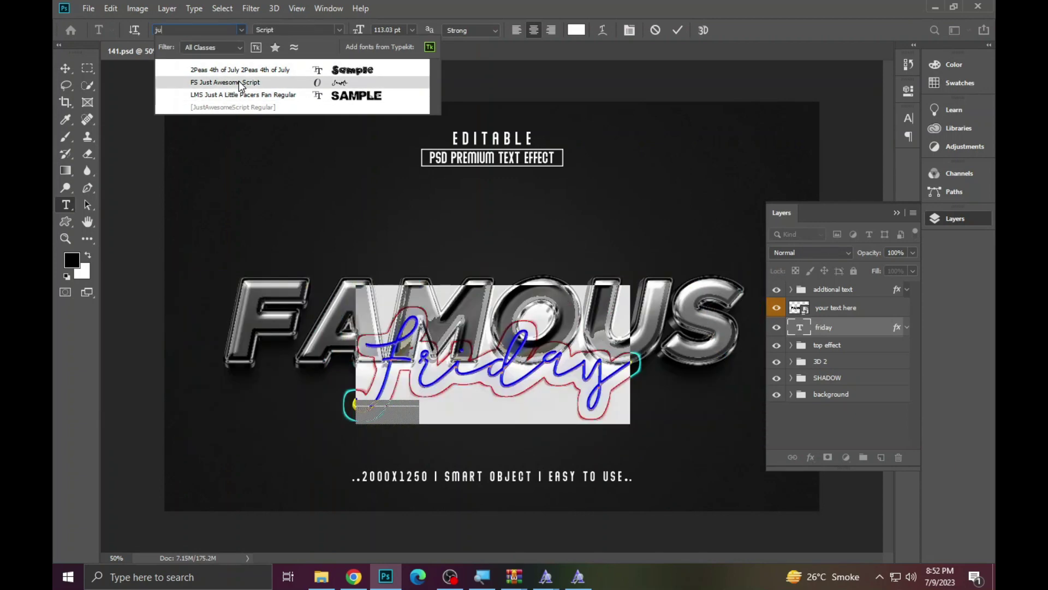
pyautogui.click(239, 82)
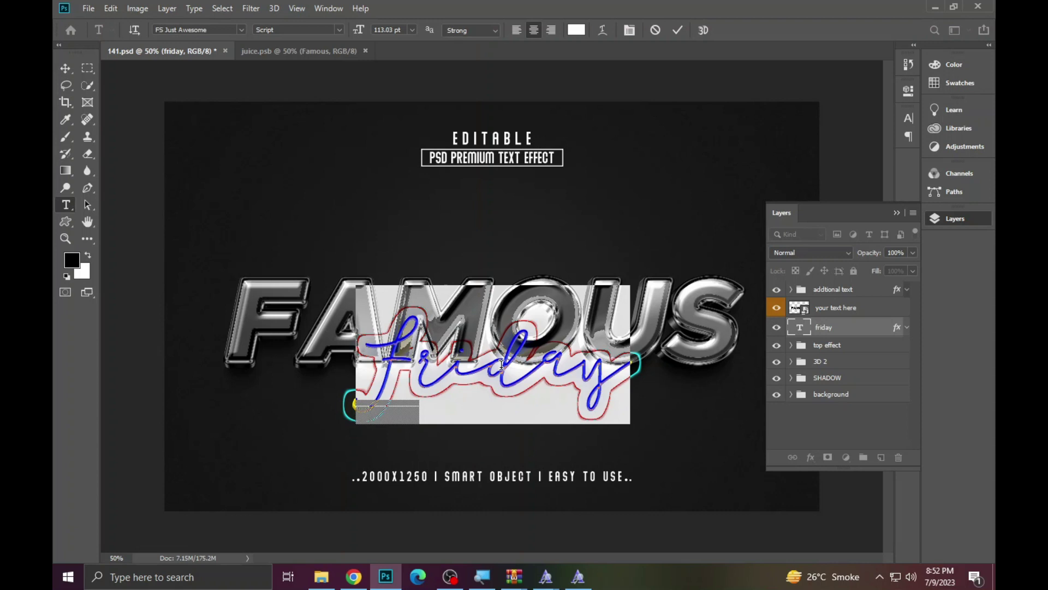
pyautogui.write('C')
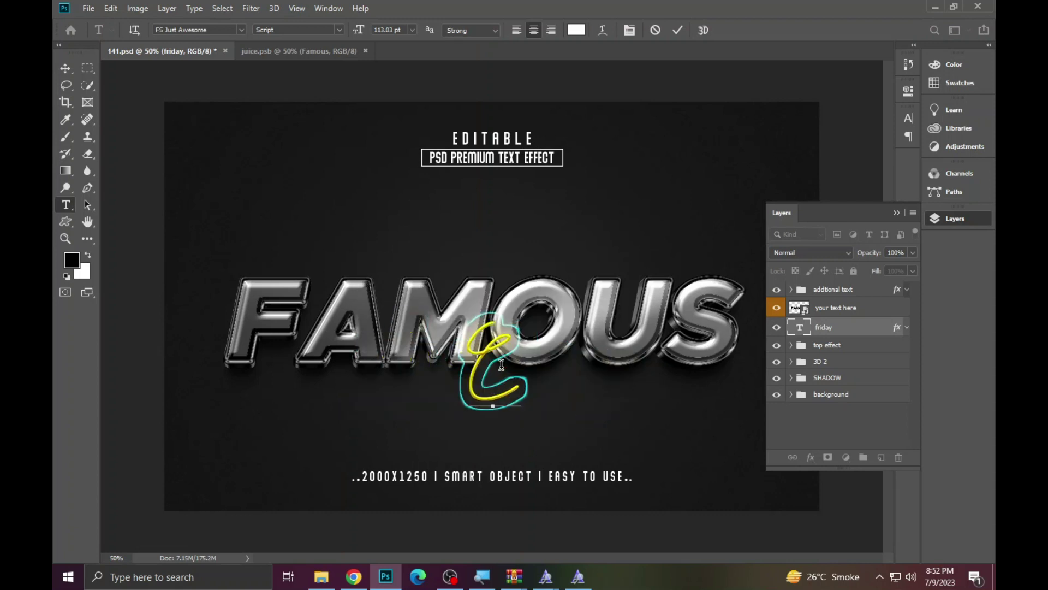
pyautogui.write('D')
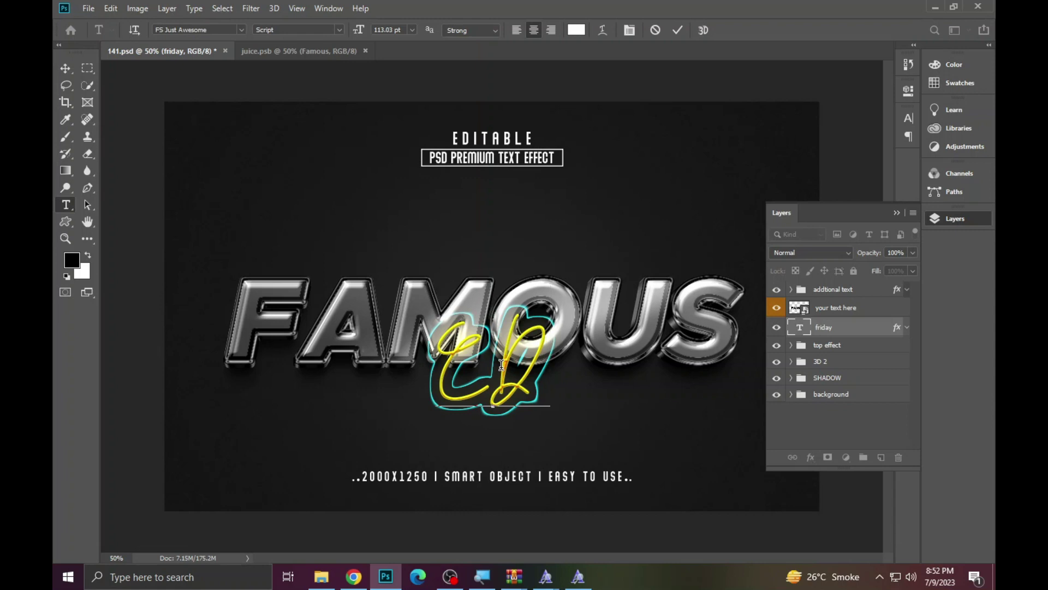
pyautogui.write('J')
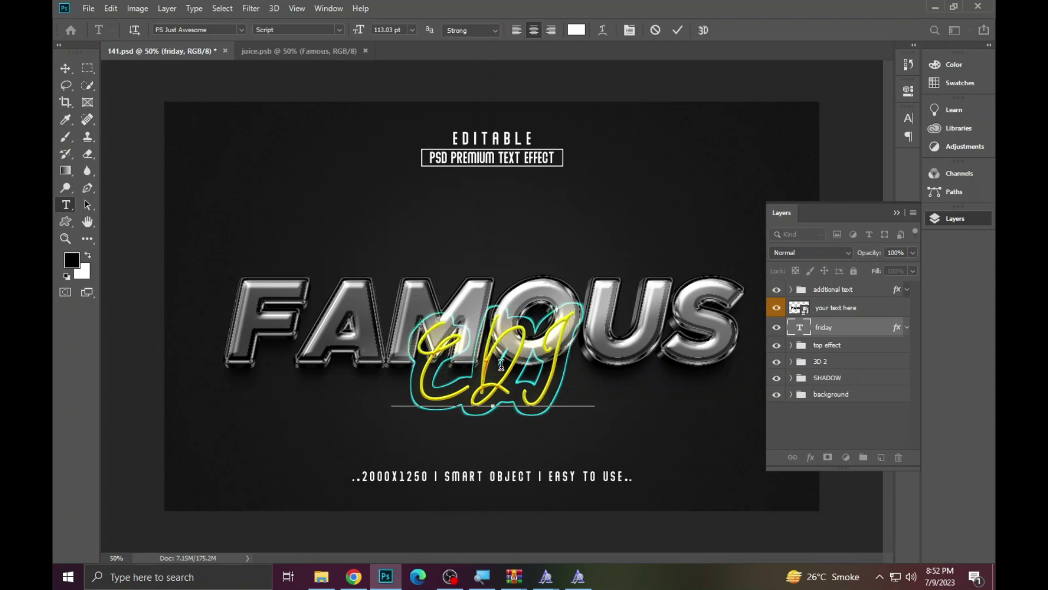
pyautogui.write('T')
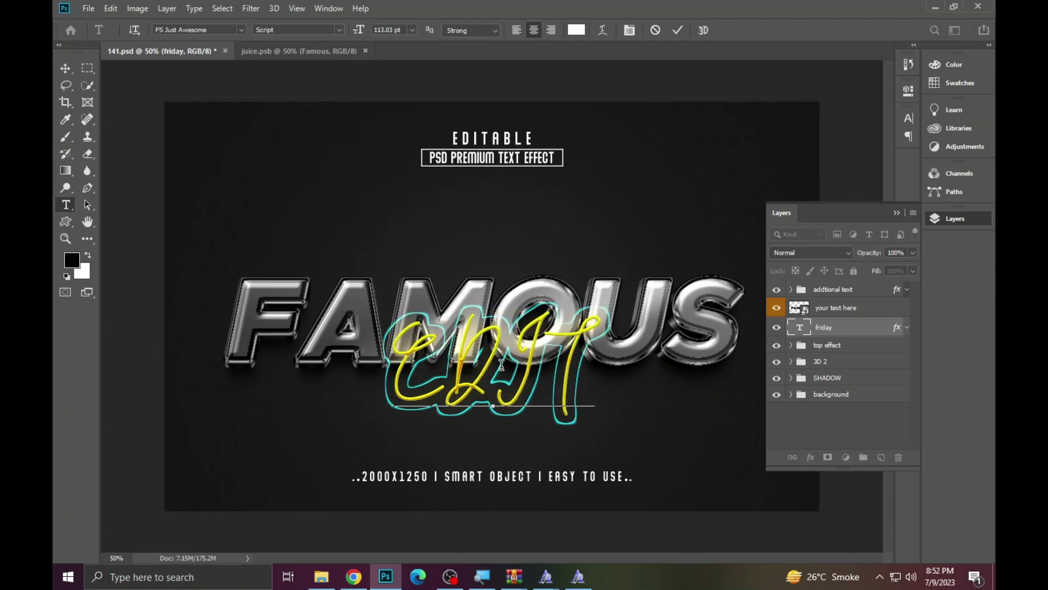
pyautogui.write('O')
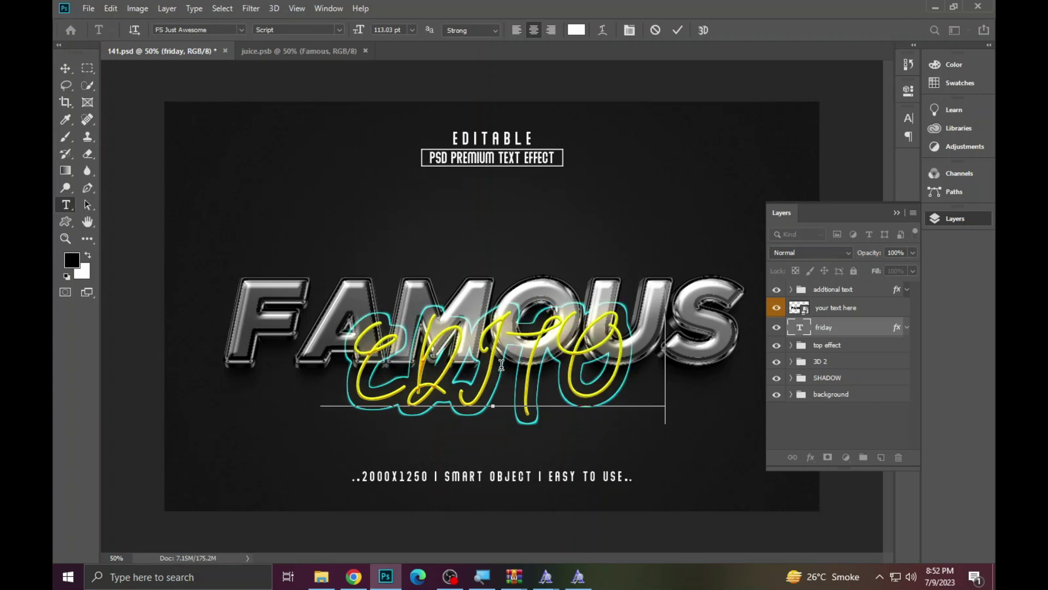
pyautogui.write('R')
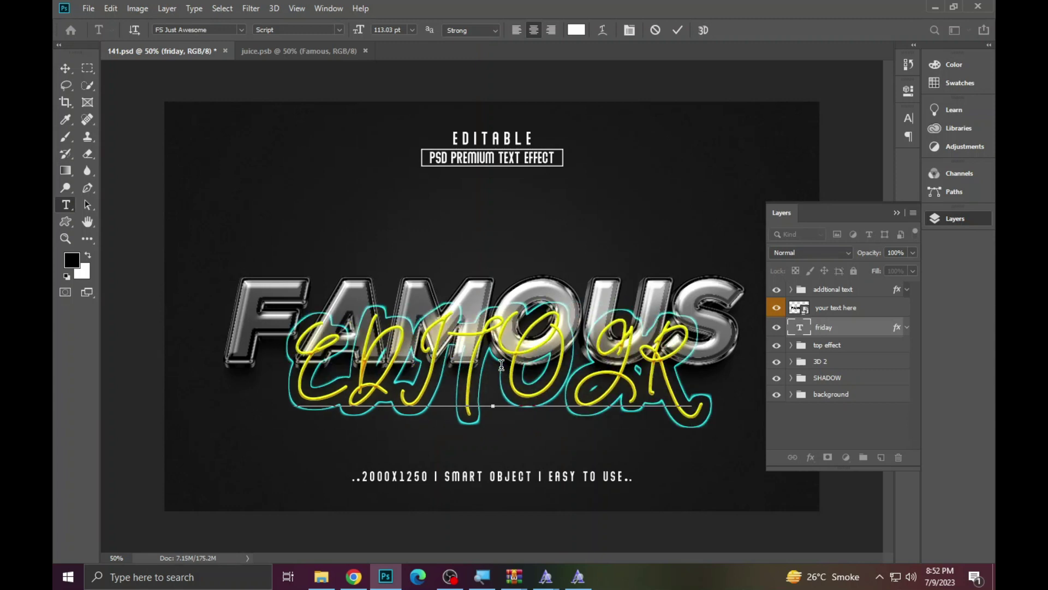
pyautogui.write('RS')
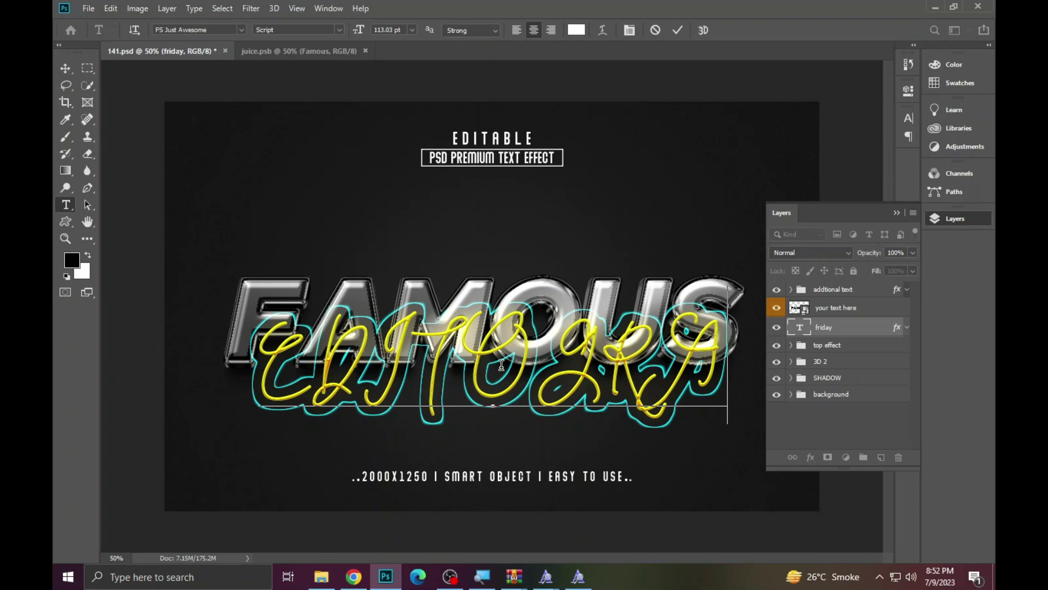
pyautogui.write('PH')
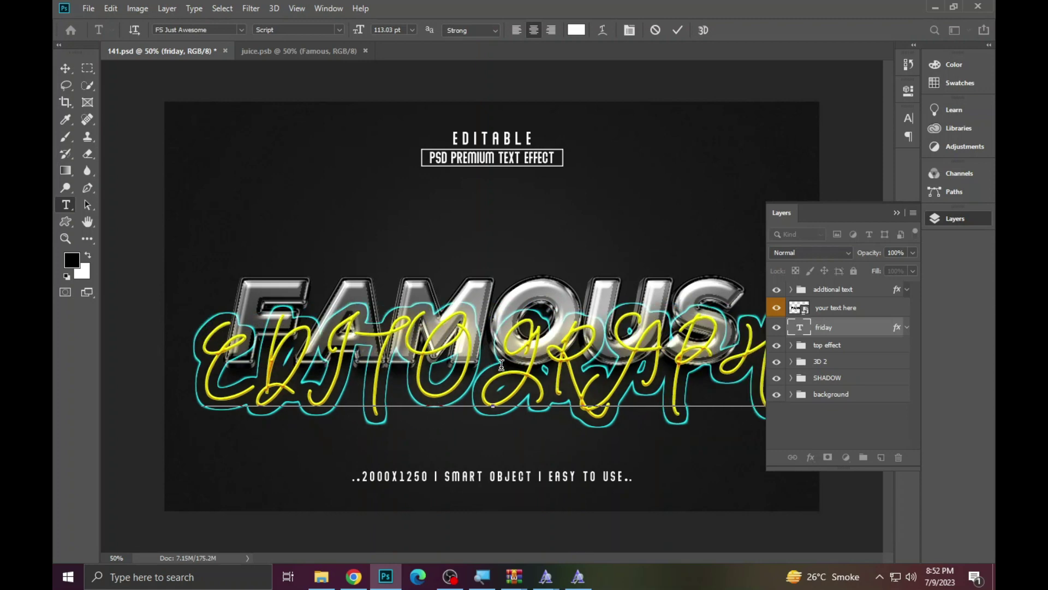
pyautogui.write('Y')
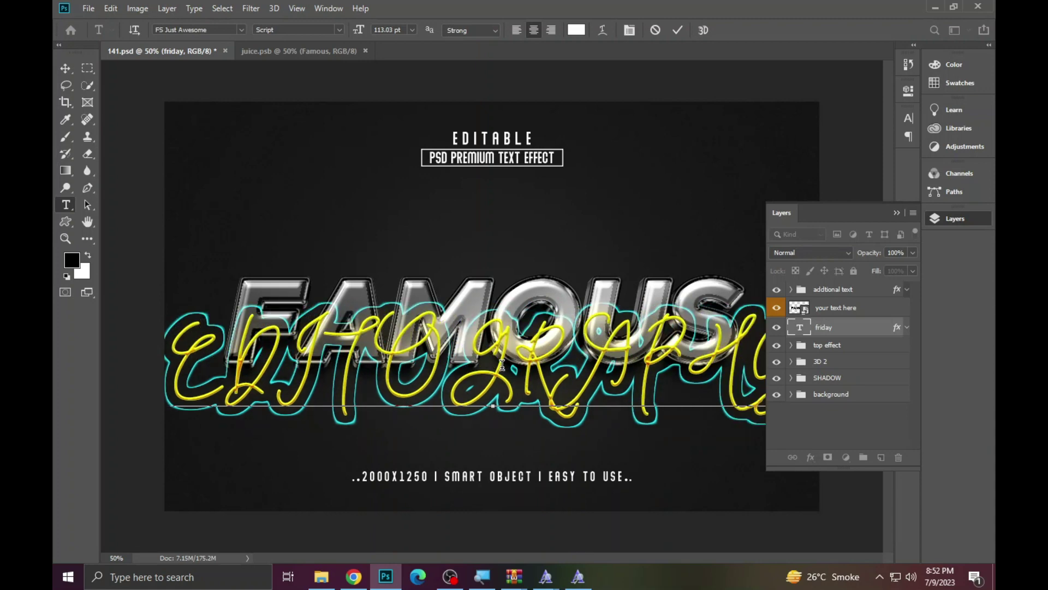
# Turn off All Caps so Editography appears in lowercase.
pyautogui.hotkey('ctrl', 'a')
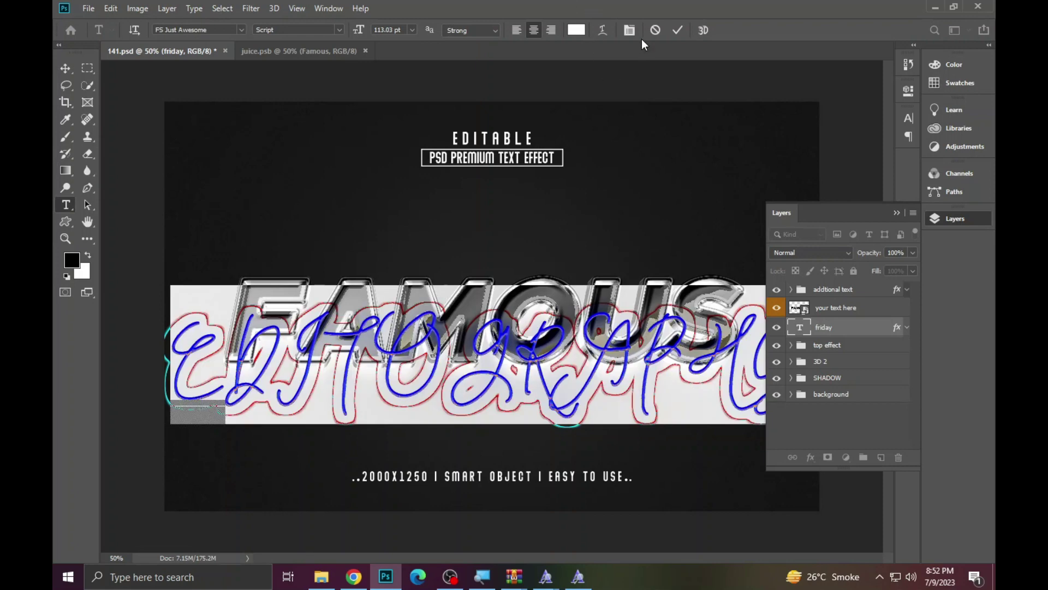
pyautogui.click(629, 31)
pyautogui.click(799, 208)
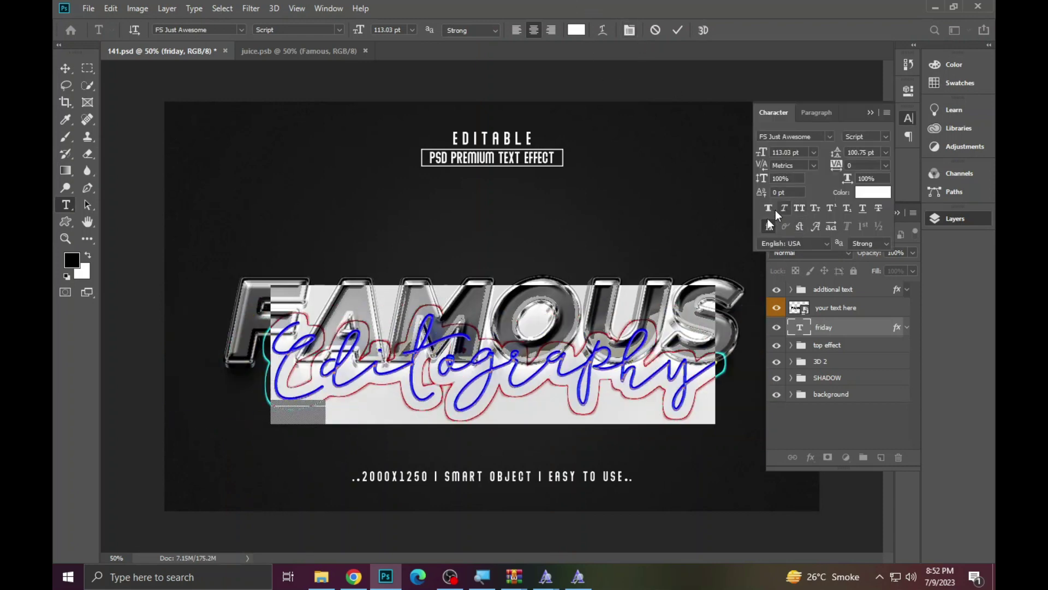
# Commit the text edit and fit the whole document in the window.
pyautogui.click(677, 30)
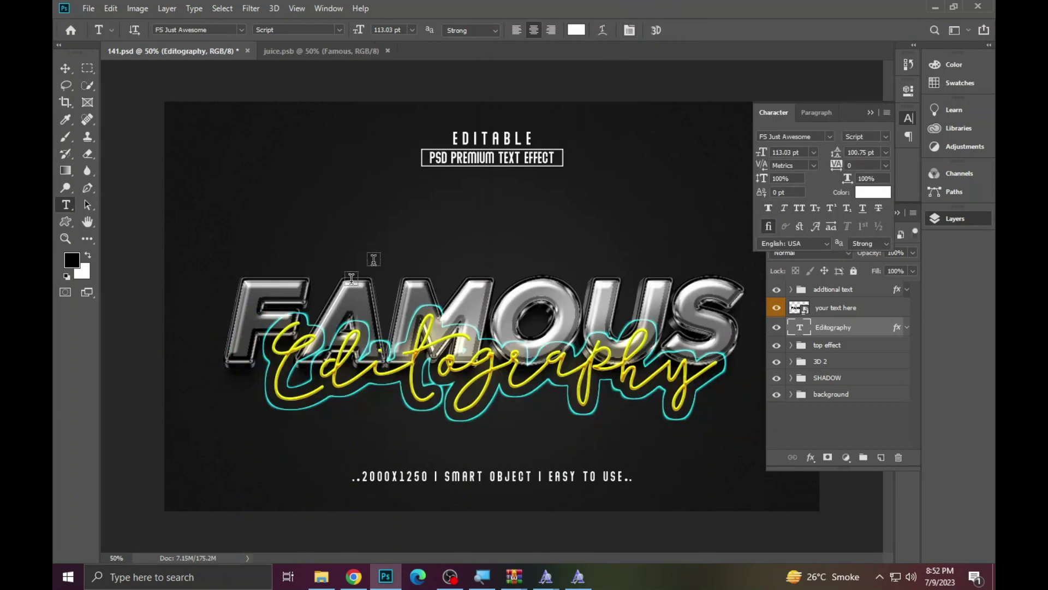
pyautogui.click(66, 239)
pyautogui.click(355, 342)
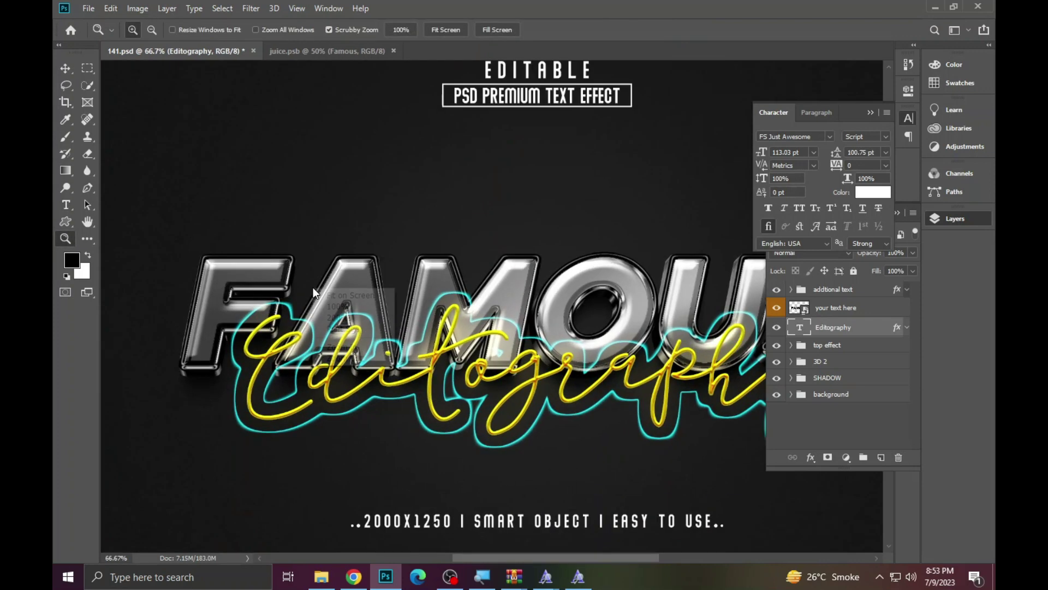
pyautogui.rightClick(317, 288)
pyautogui.click(333, 293)
# Scale the Editography script to 74.77% and move it under FAMOUS.
pyautogui.click(66, 68)
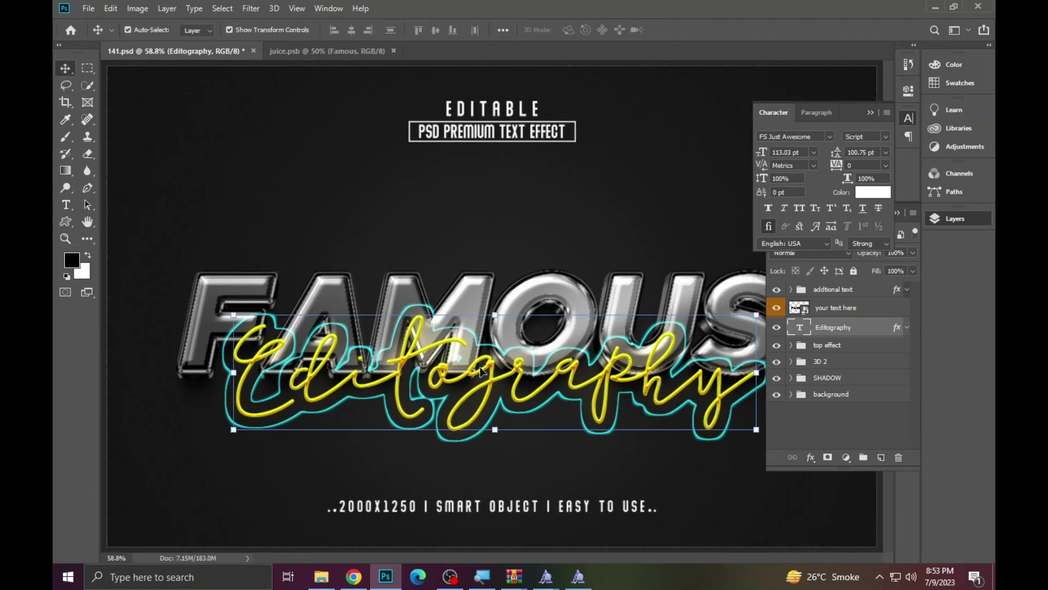
pyautogui.moveTo(486, 358); pyautogui.dragTo(487, 394)
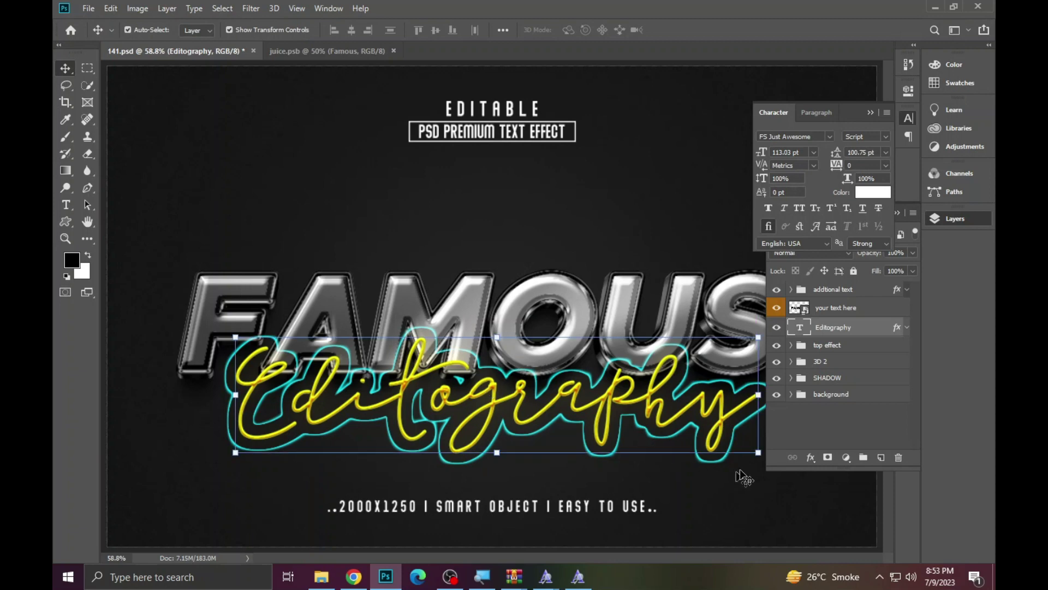
pyautogui.moveTo(758, 453); pyautogui.dragTo(562, 404)
pyautogui.moveTo(472, 358); pyautogui.dragTo(608, 387)
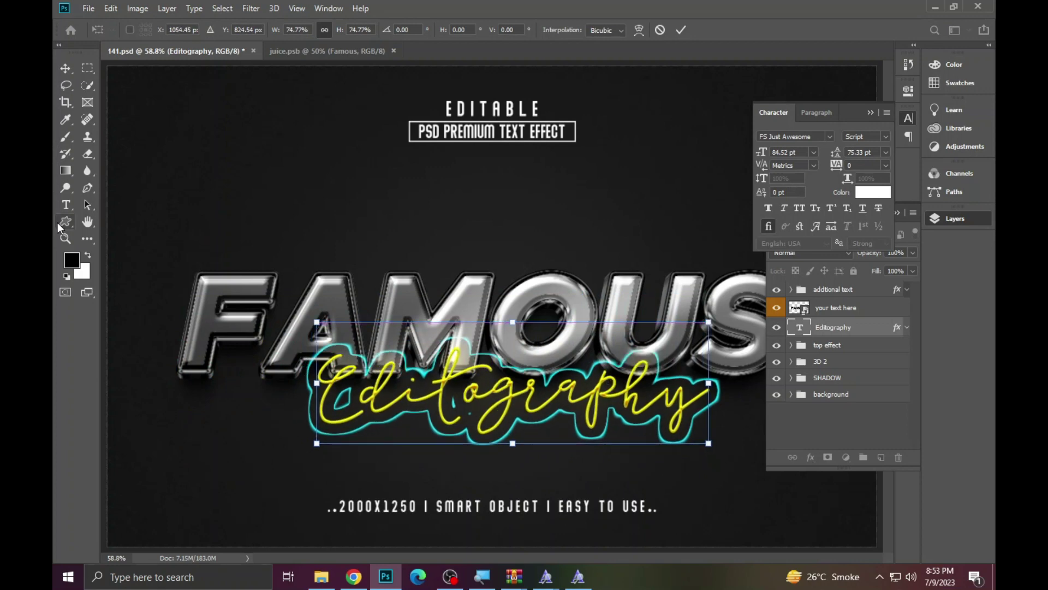
pyautogui.press('Return')
pyautogui.click(65, 238)
# Hide the 'addtional text' group and collapse the character and layer panels.
pyautogui.click(481, 377)
pyautogui.rightClick(449, 299)
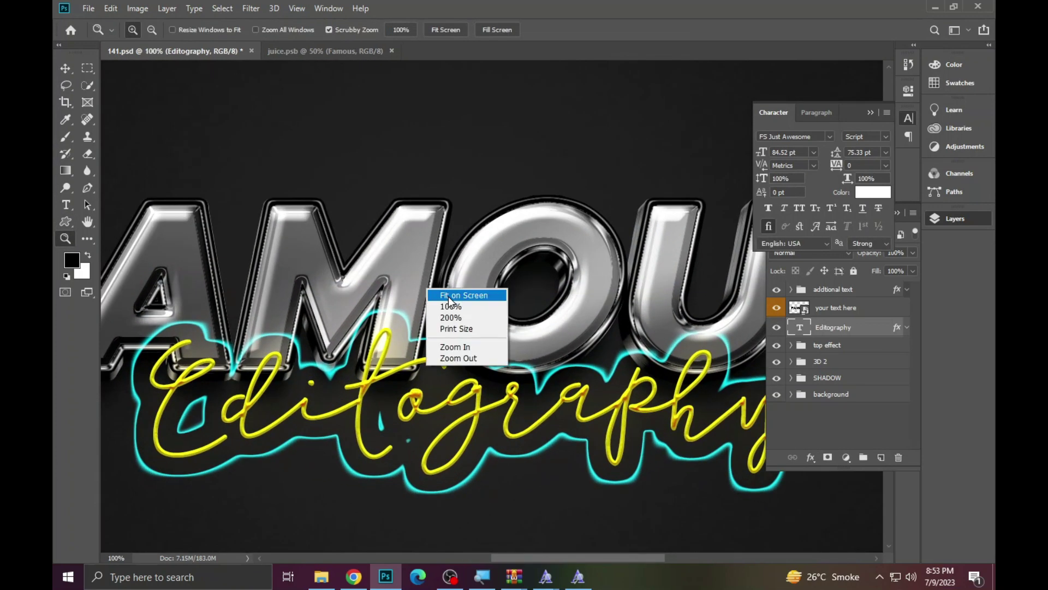
pyautogui.click(449, 297)
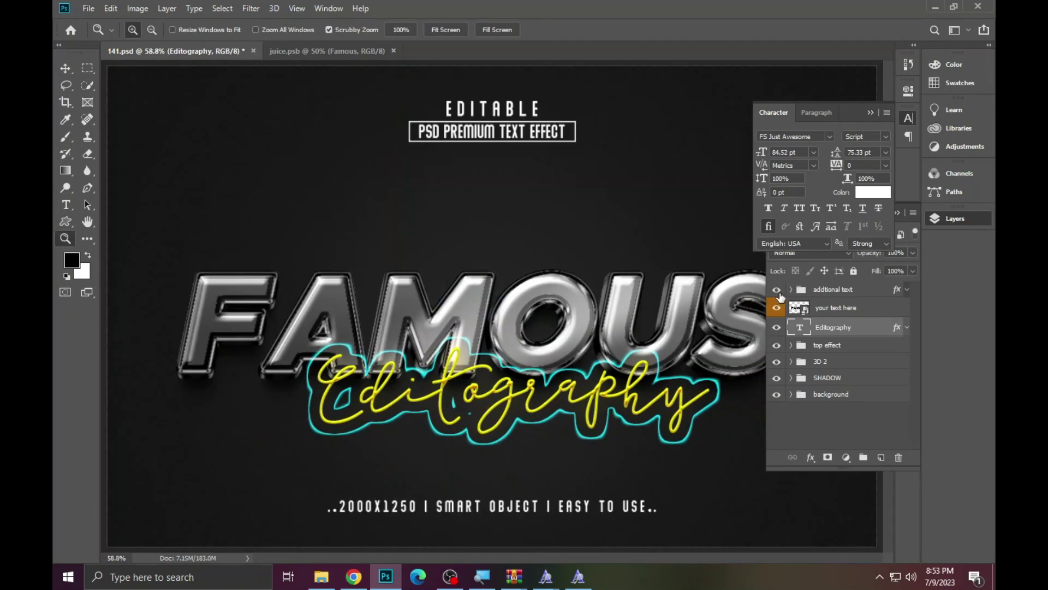
pyautogui.click(777, 291)
pyautogui.click(909, 120)
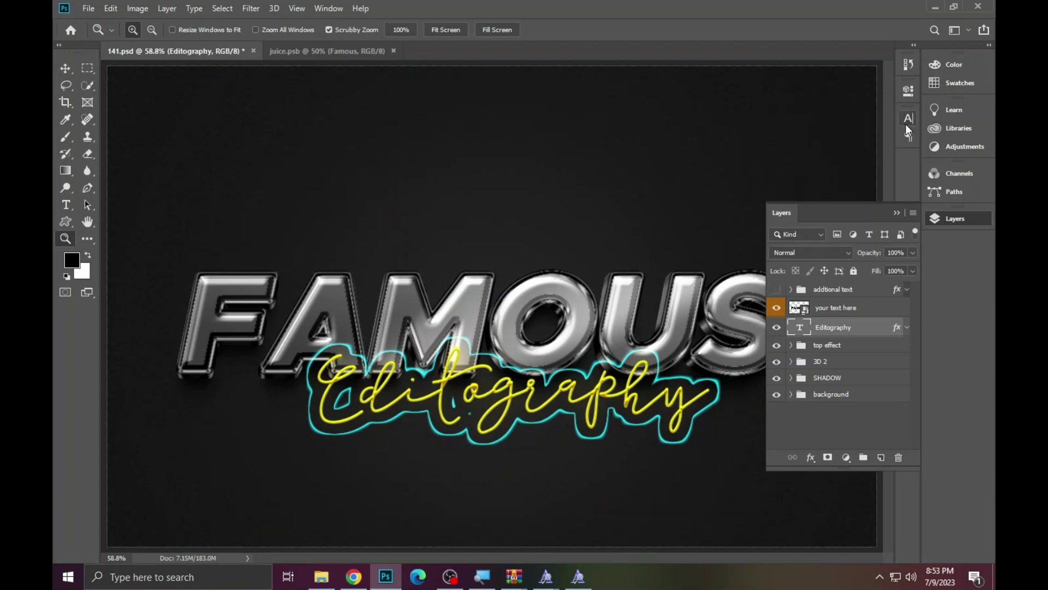
pyautogui.click(957, 220)
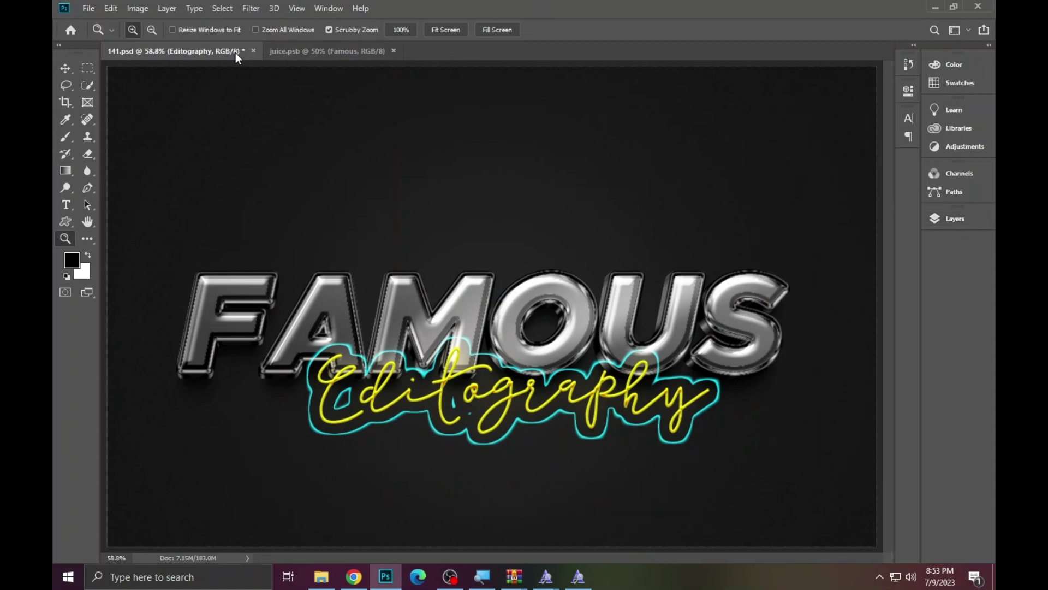
# Close the Famous template 141.psd and open the Super Deal template 166.psd.
pyautogui.click(253, 52)
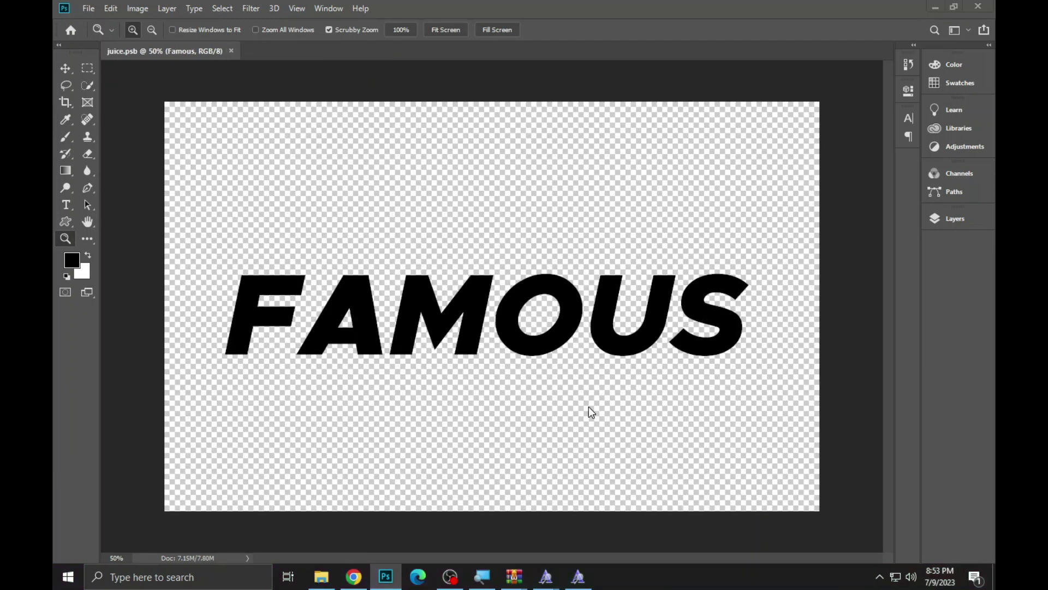
pyautogui.click(321, 576)
pyautogui.doubleClick(914, 136)
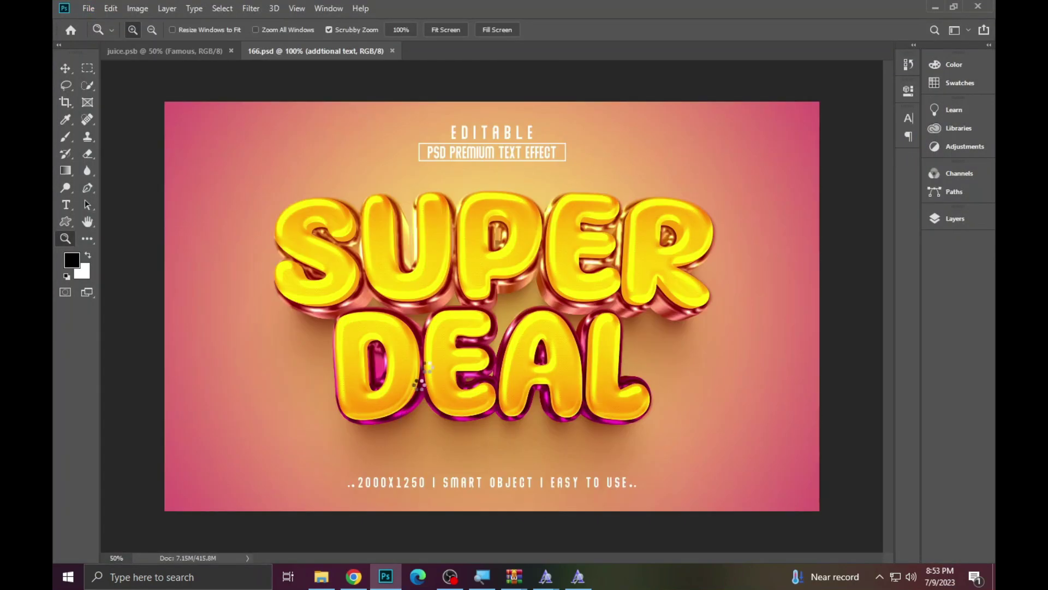
# Open the Foodie template 170.psd, cancelling the Missing Fonts dialogs.
pyautogui.click(326, 583)
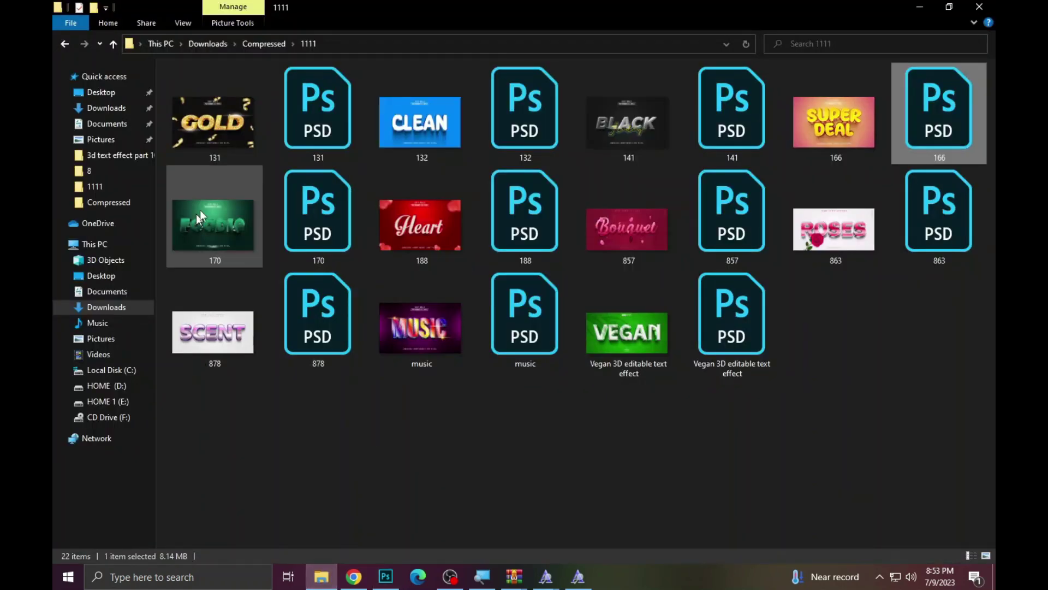
pyautogui.doubleClick(295, 217)
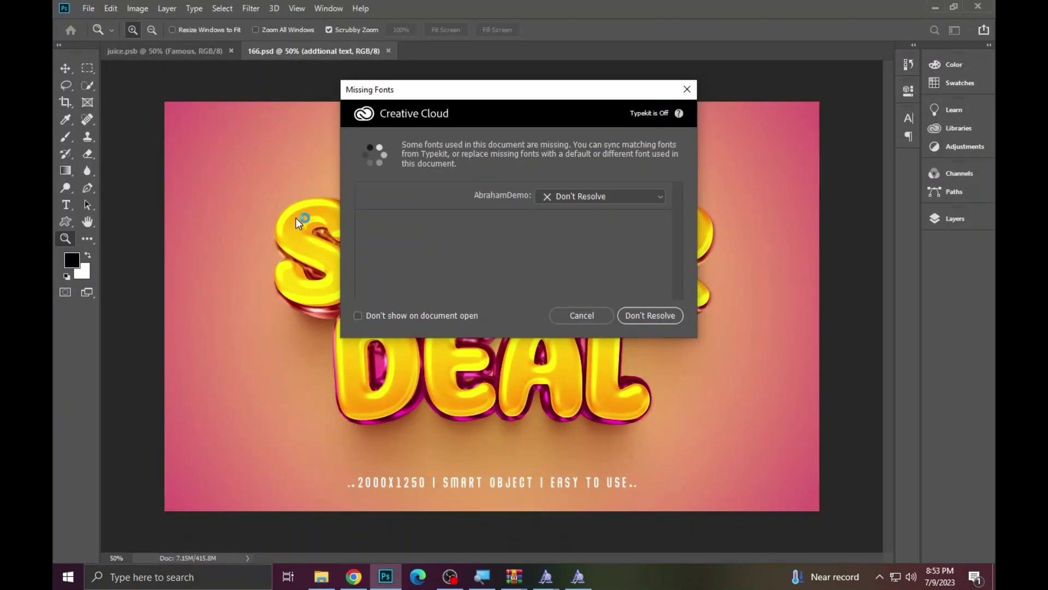
pyautogui.click(582, 316)
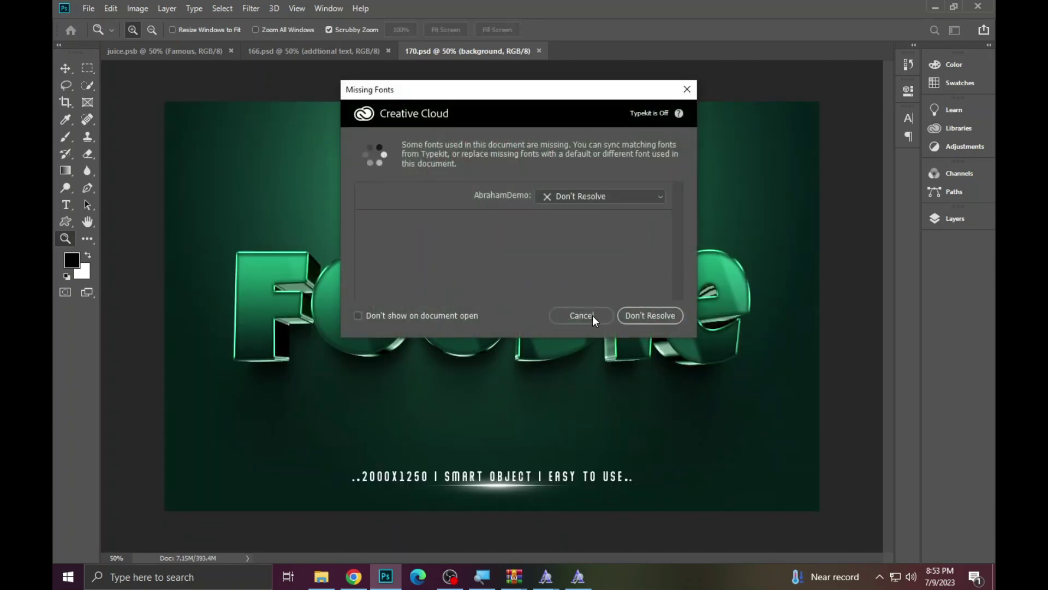
pyautogui.click(582, 316)
# Open the FOODIE text smart object and select all of its text.
pyautogui.click(939, 215)
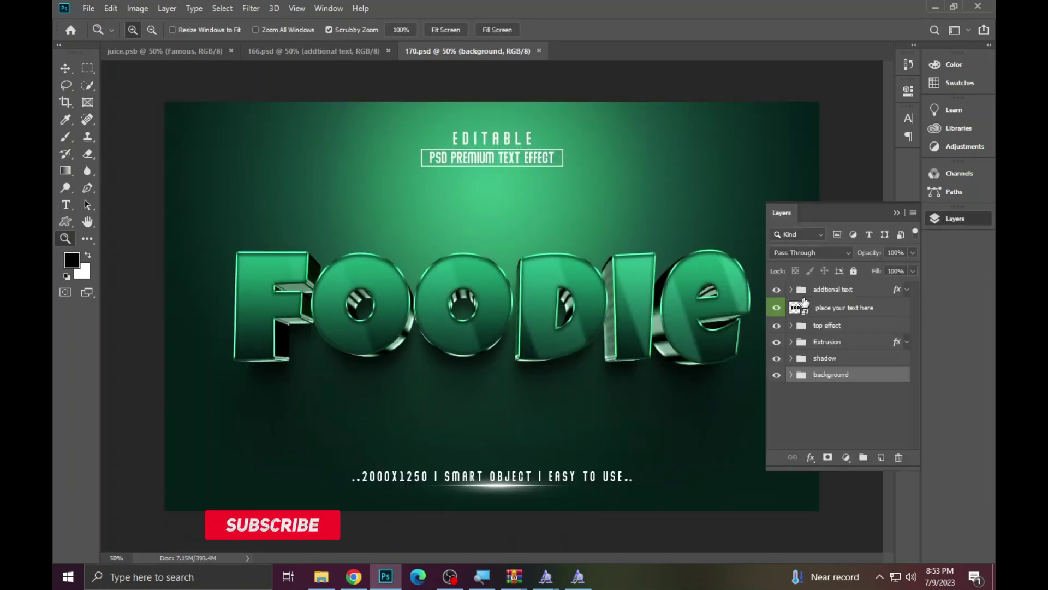
pyautogui.doubleClick(800, 307)
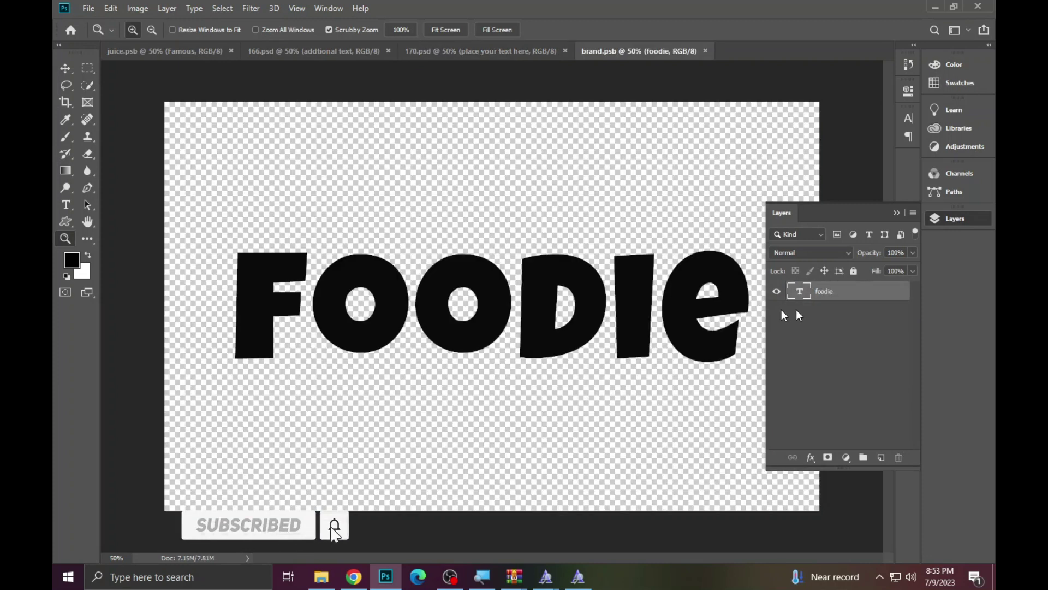
pyautogui.click(66, 205)
pyautogui.click(310, 267)
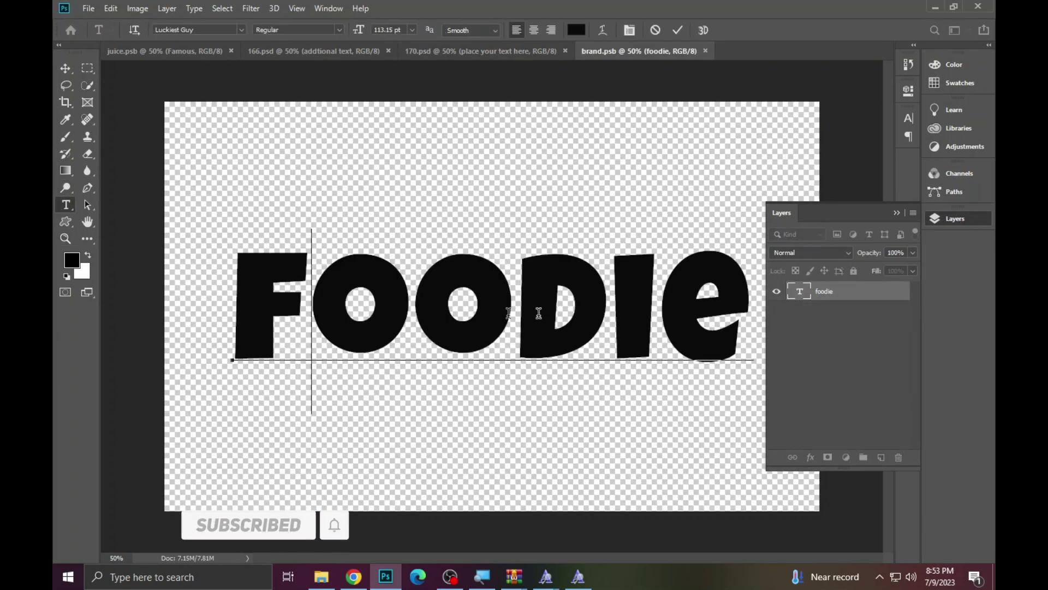
pyautogui.hotkey('ctrl', 'a')
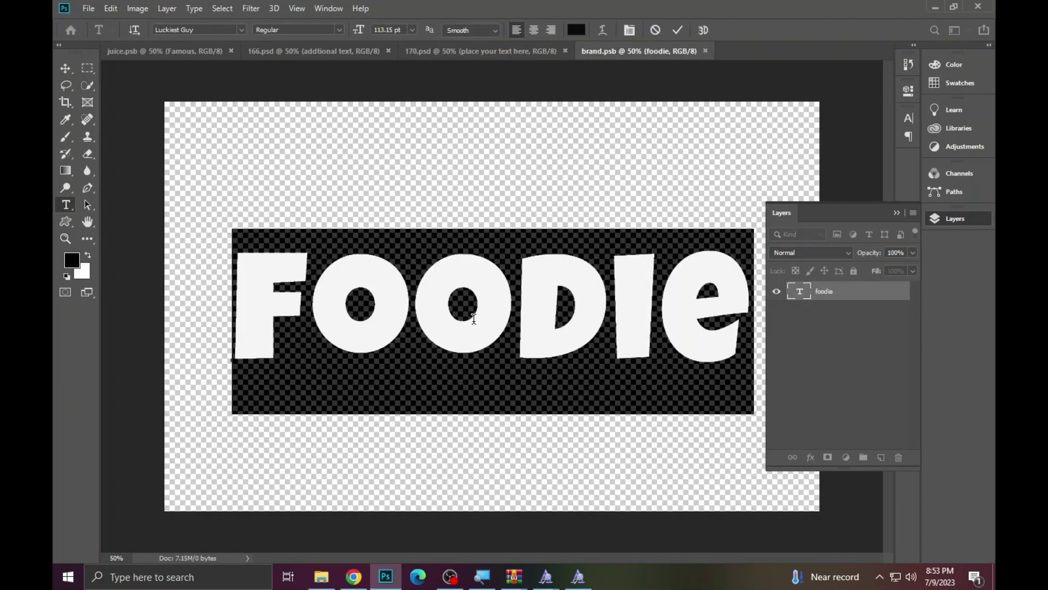
# Replace FOODIE with a custom name and enlarge it to 139.15 pt.
pyautogui.write('SAH')
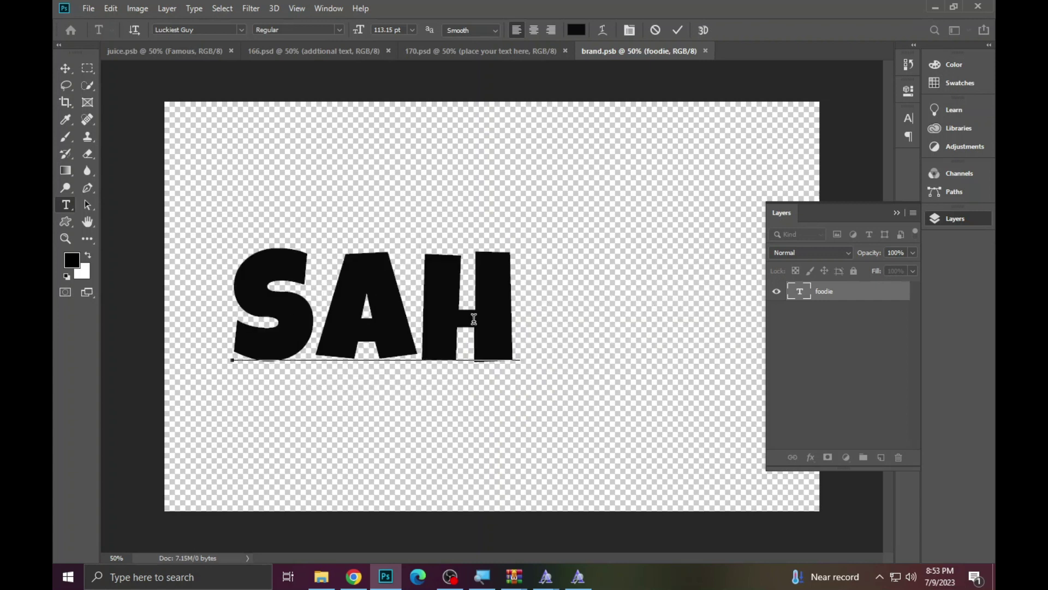
pyautogui.write('L')
pyautogui.press('Left')
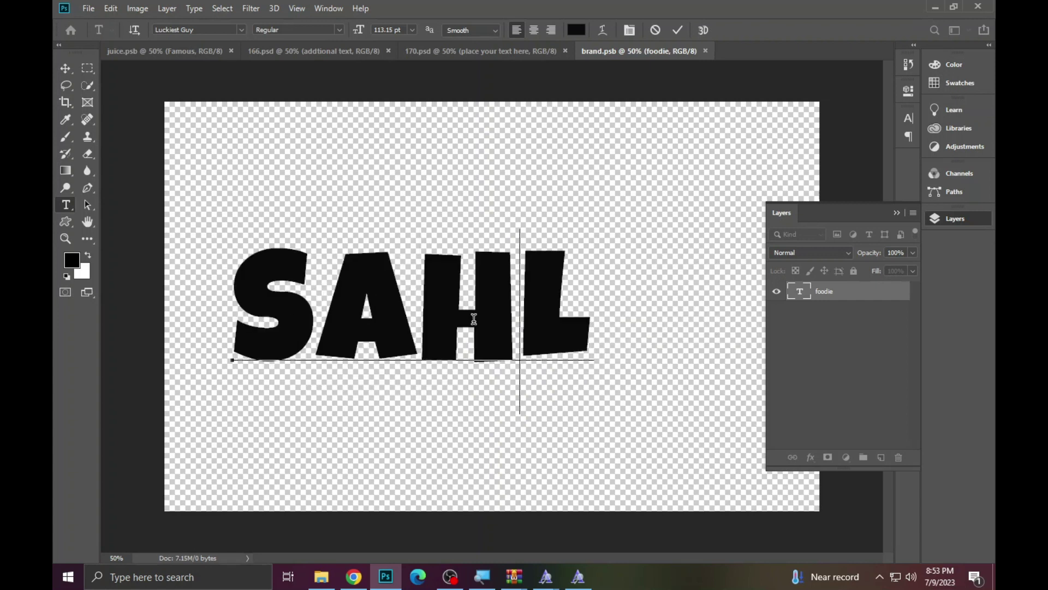
pyautogui.press('Delete')
pyautogui.write('IL')
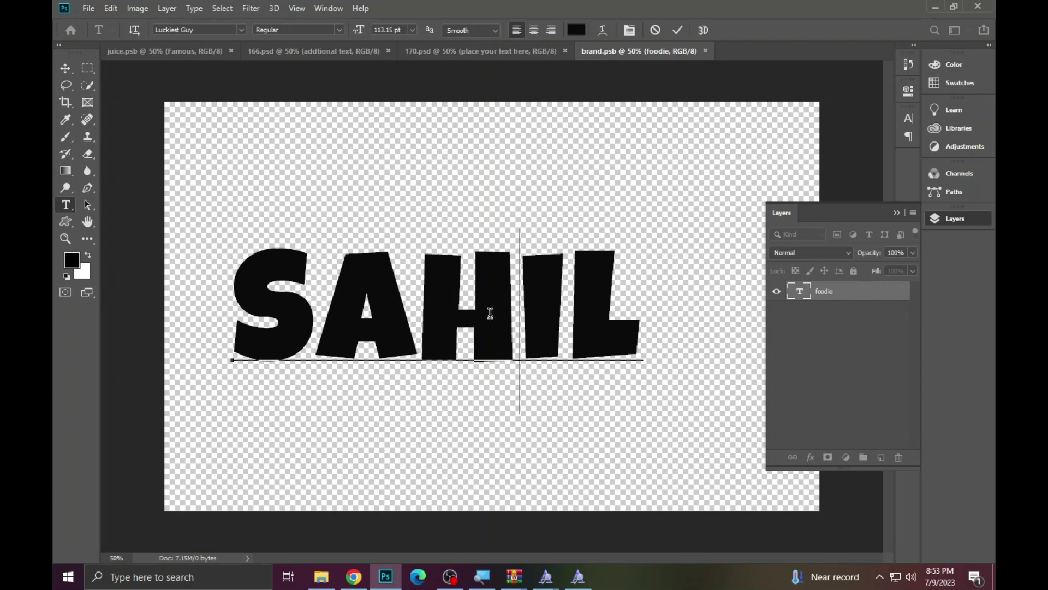
pyautogui.hotkey('ctrl', 'a')
pyautogui.moveTo(358, 34); pyautogui.dragTo(702, 36)
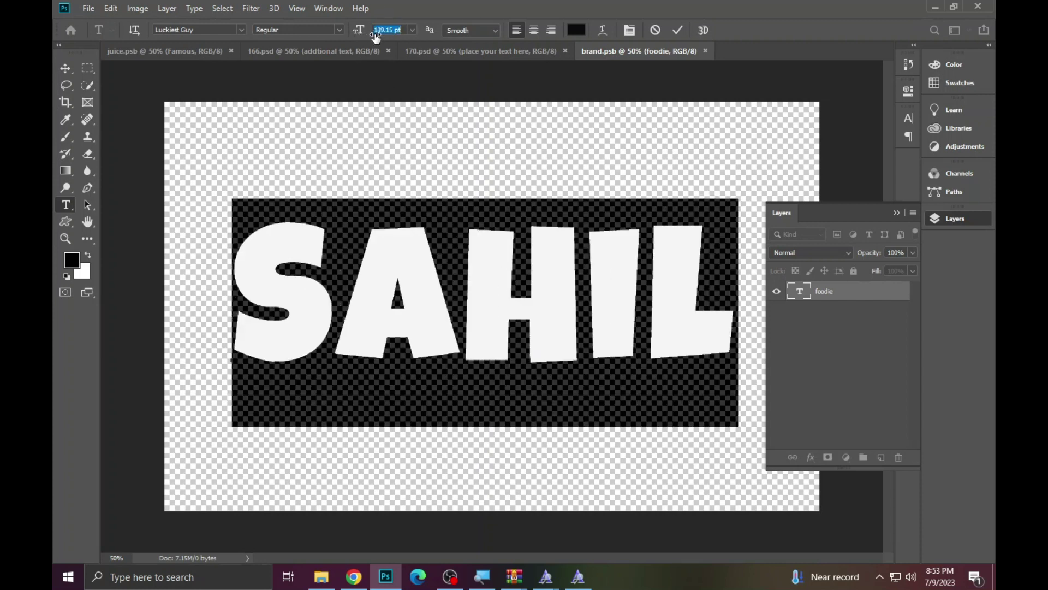
# Commit the new name, nudge it right and down, and save the smart object.
pyautogui.click(677, 31)
pyautogui.click(65, 69)
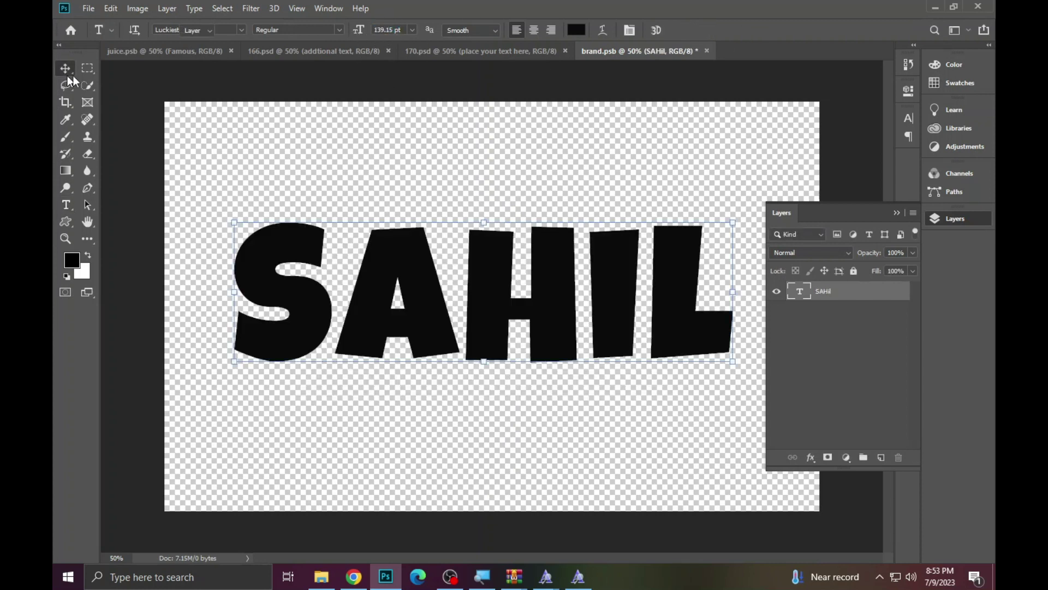
pyautogui.moveTo(546, 306); pyautogui.dragTo(575, 321)
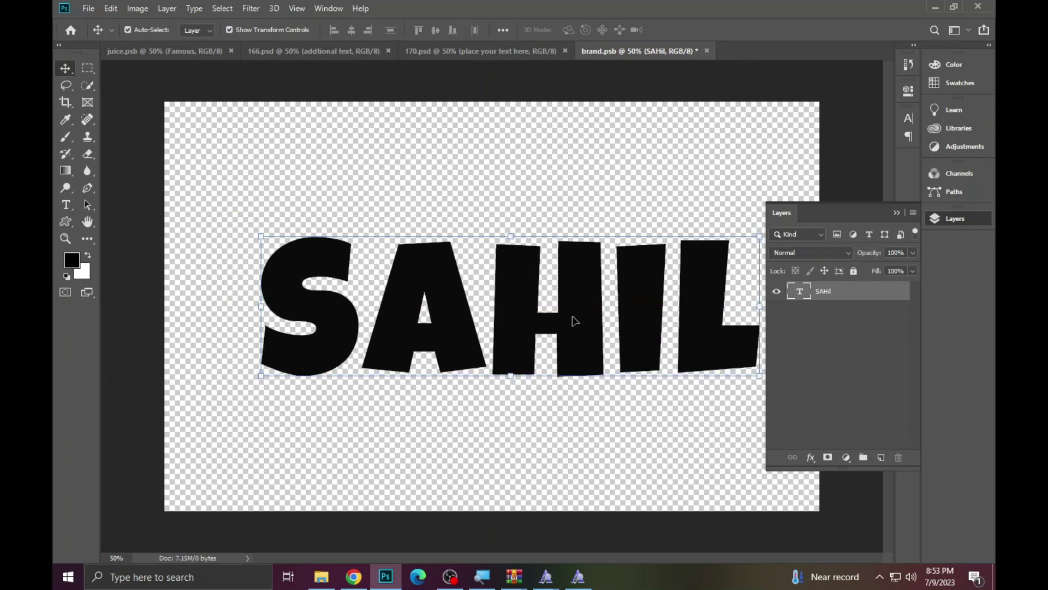
pyautogui.hotkey('ctrl', 's')
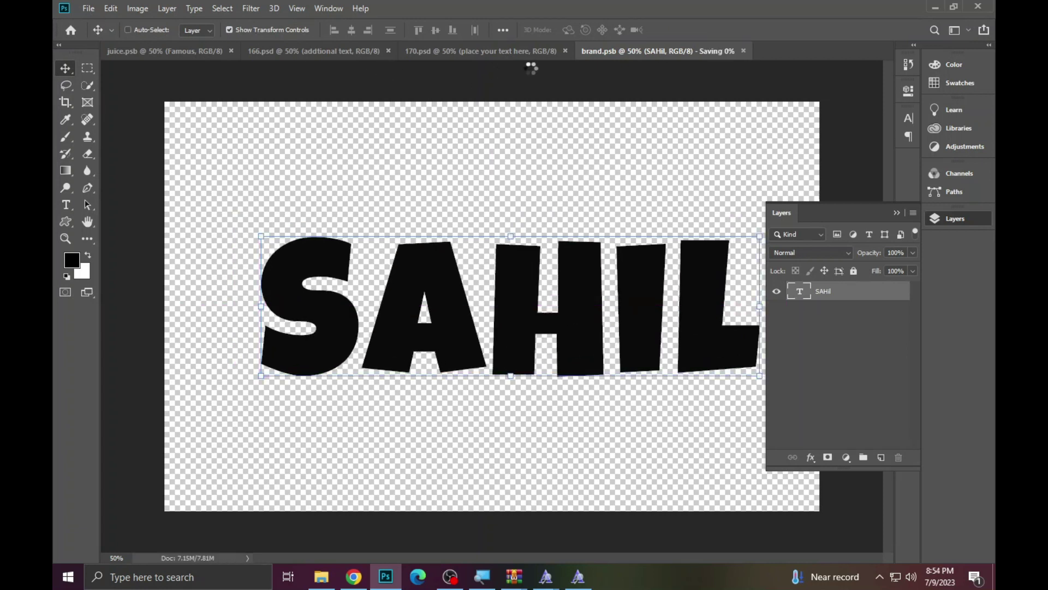
# Review the updated 3D name in 170.psd at fit-to-window view and collapse the layer list.
pyautogui.click(539, 55)
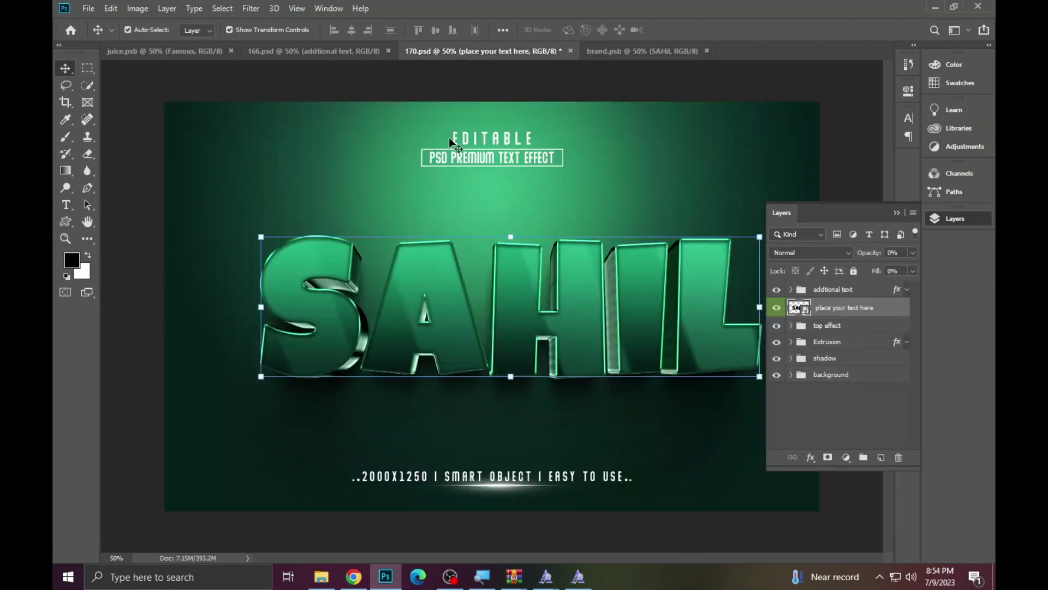
pyautogui.click(65, 239)
pyautogui.click(576, 291)
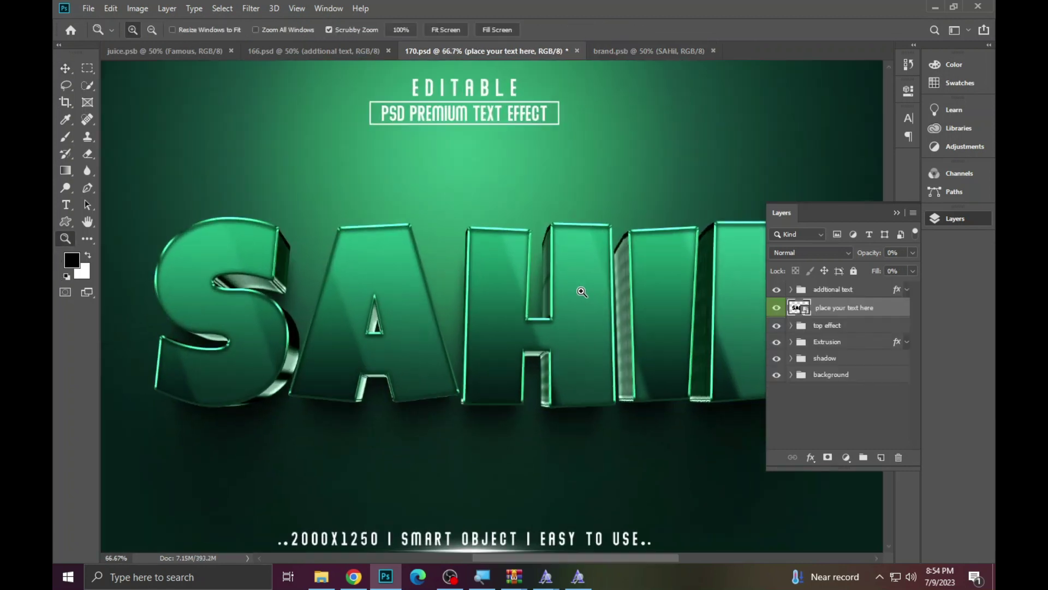
pyautogui.rightClick(363, 255)
pyautogui.click(398, 261)
pyautogui.click(964, 218)
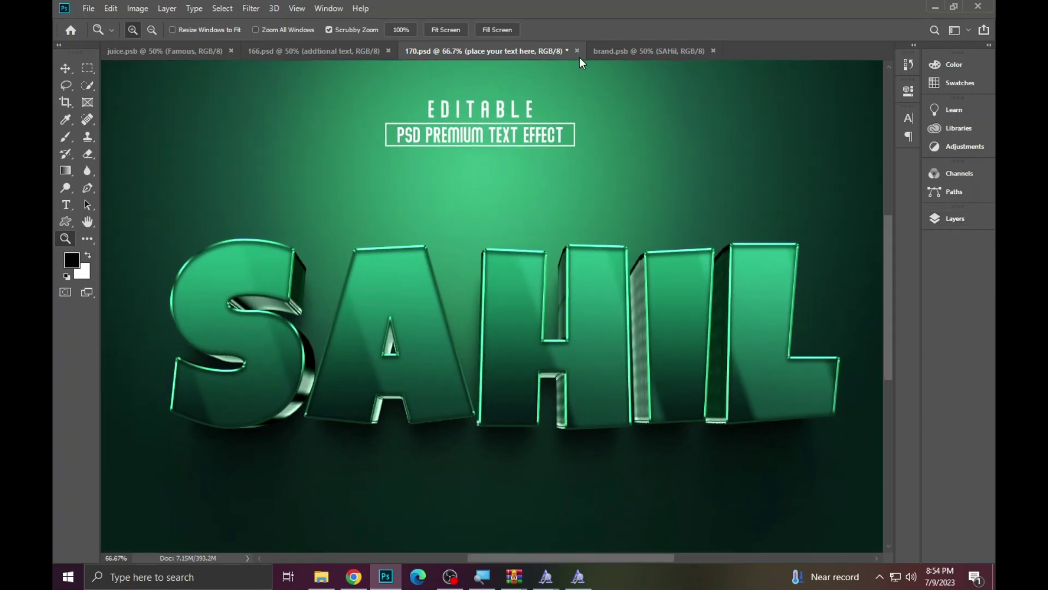
# Close 170.psd without saving, then 166.psd and brand.psb, returning to the template folder.
pyautogui.click(577, 51)
pyautogui.click(503, 221)
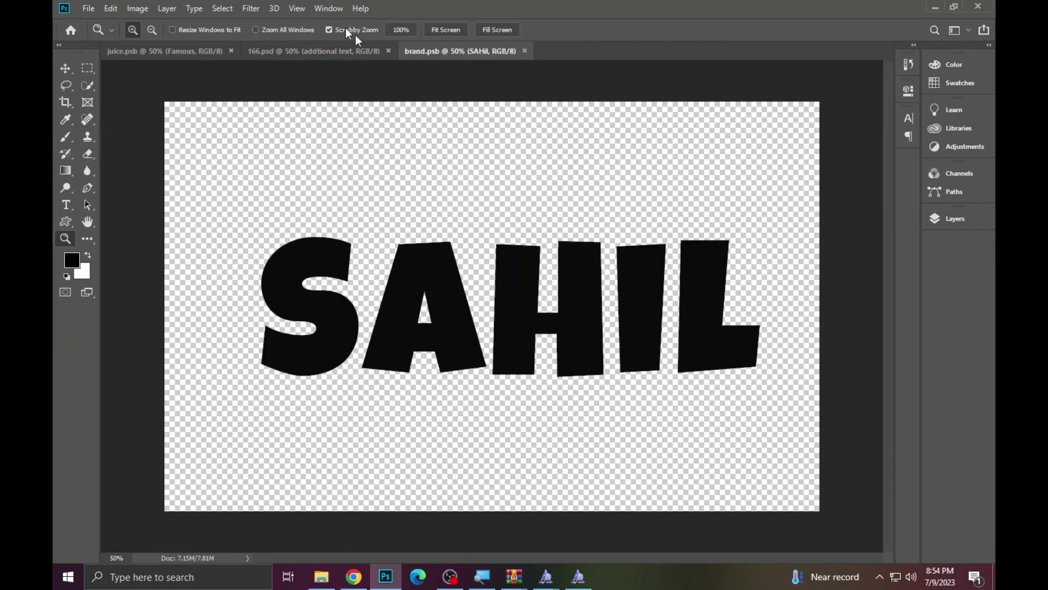
pyautogui.click(388, 50)
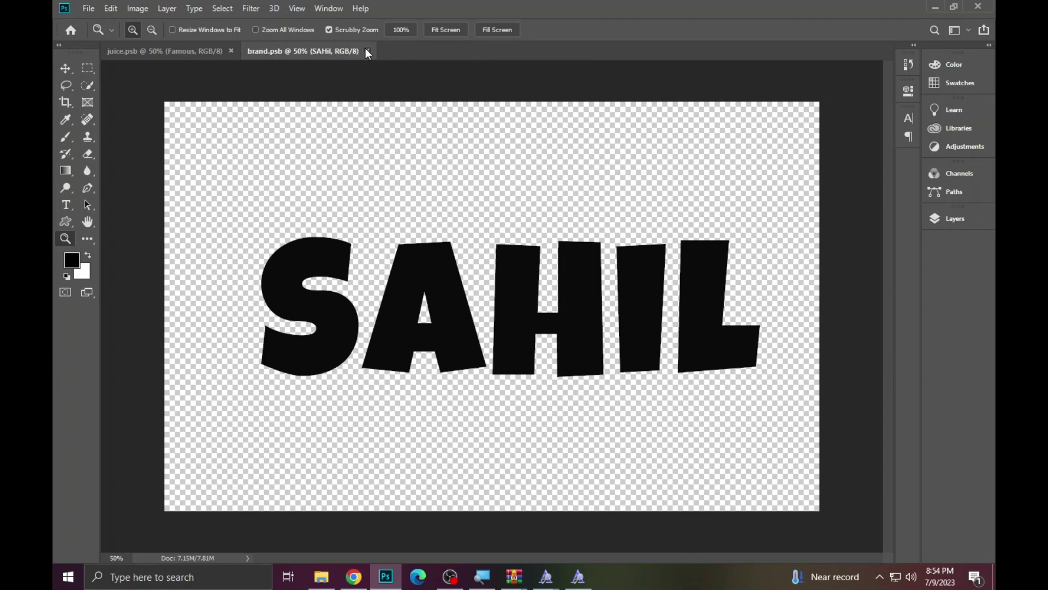
pyautogui.click(367, 51)
pyautogui.click(321, 577)
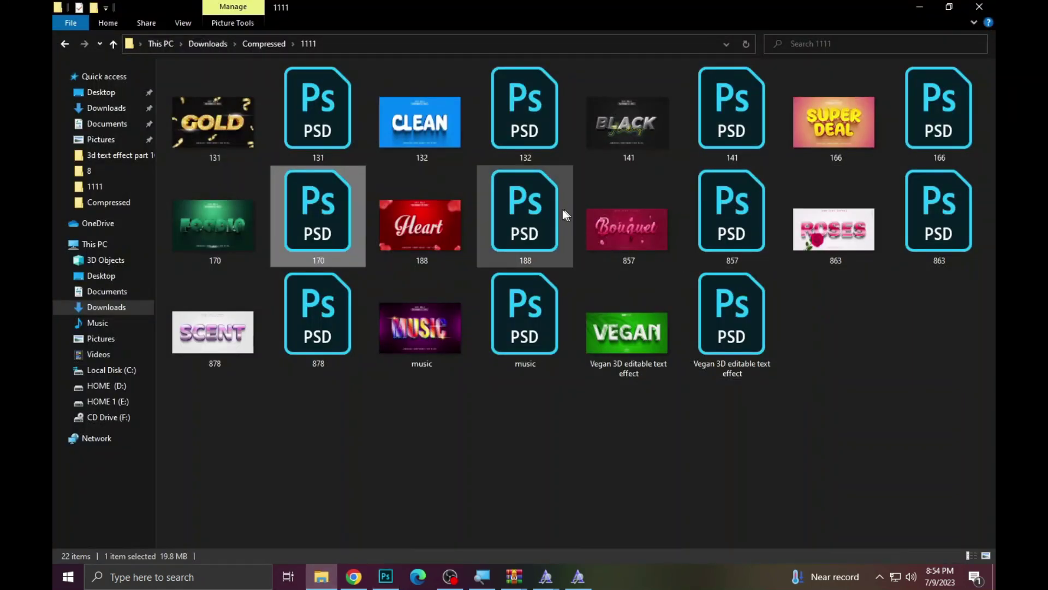
# Open the Heart template 188.psd and its text smart object, dismissing Missing Fonts warnings.
pyautogui.doubleClick(542, 235)
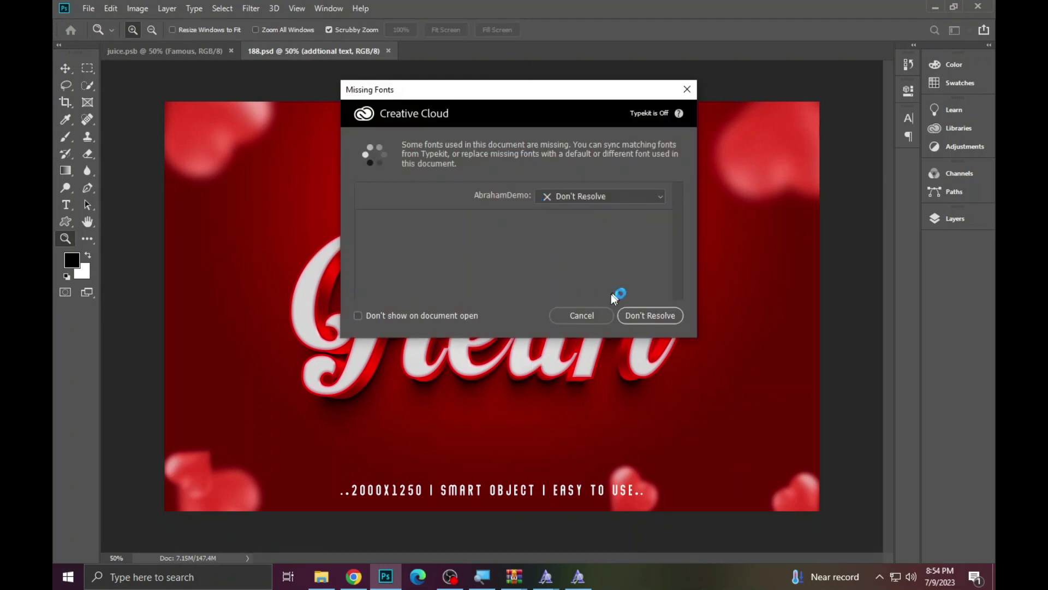
pyautogui.click(580, 314)
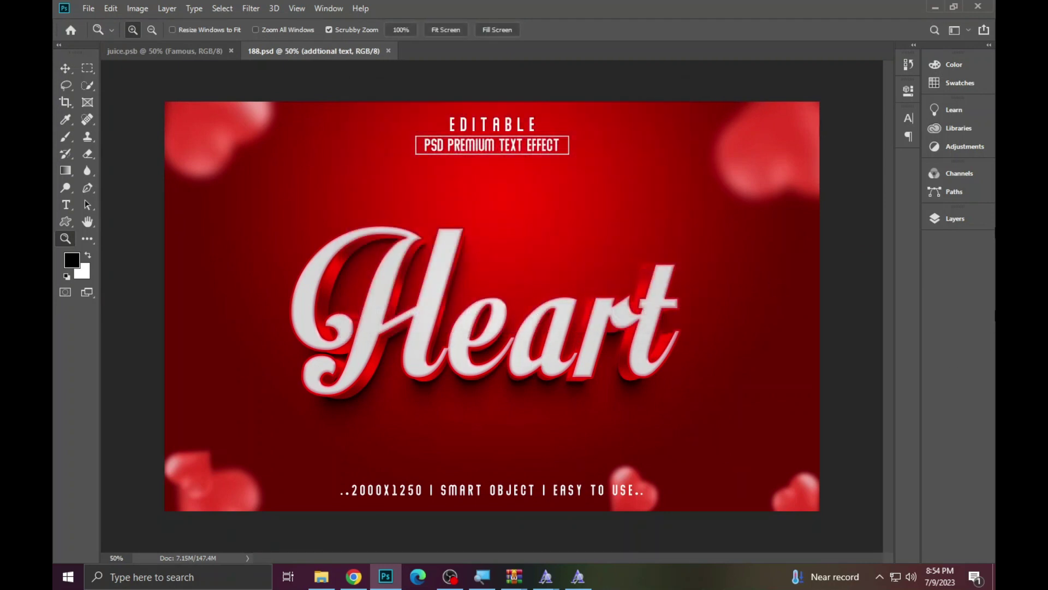
pyautogui.click(945, 217)
pyautogui.doubleClick(801, 325)
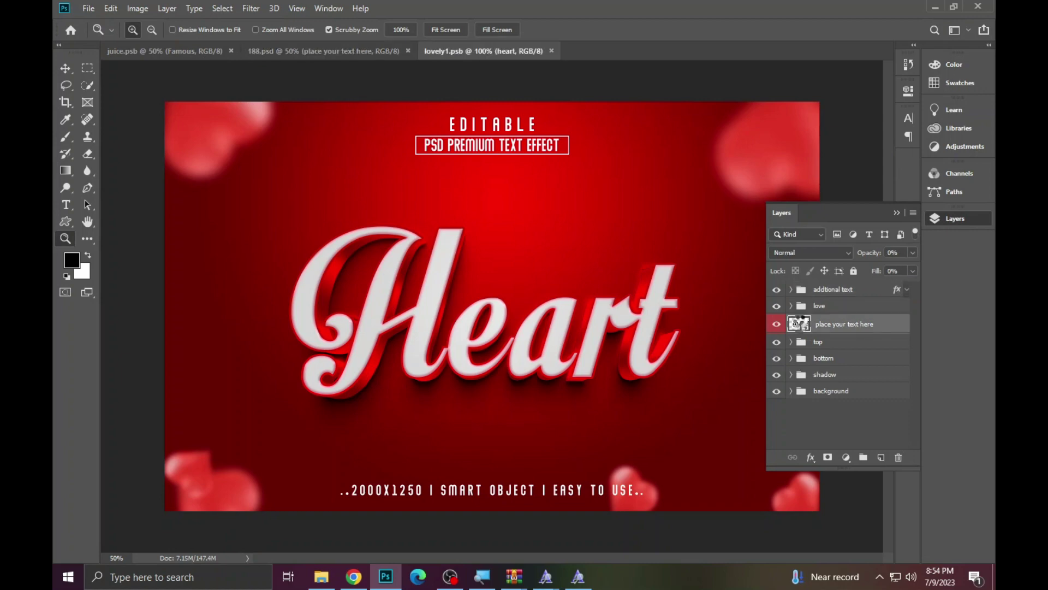
pyautogui.click(576, 314)
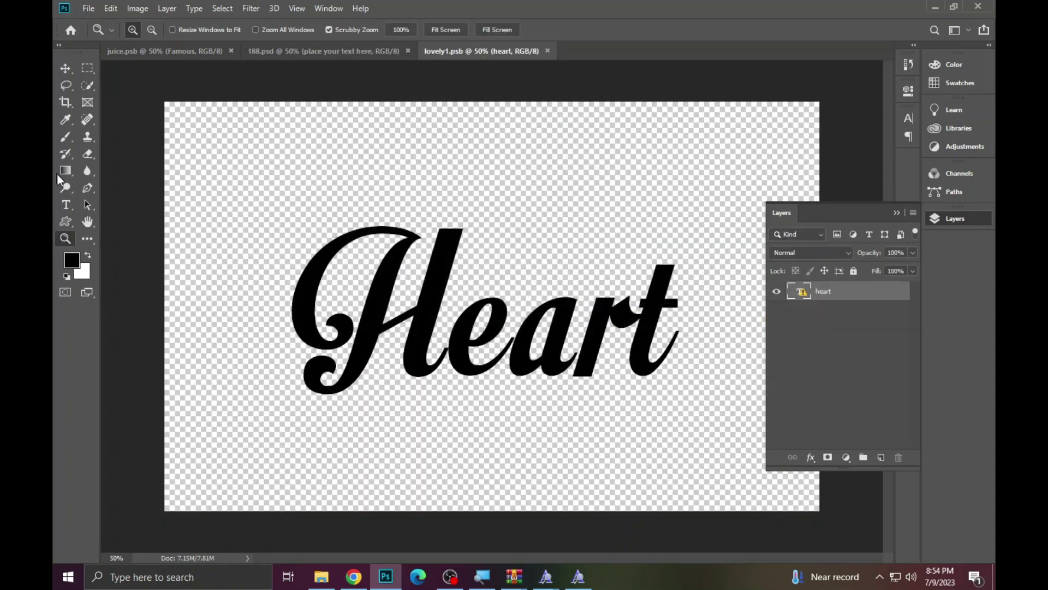
# Copy the missing font name MotionPicturePersonalUse from the Heart text's font field.
pyautogui.click(66, 187)
pyautogui.click(377, 306)
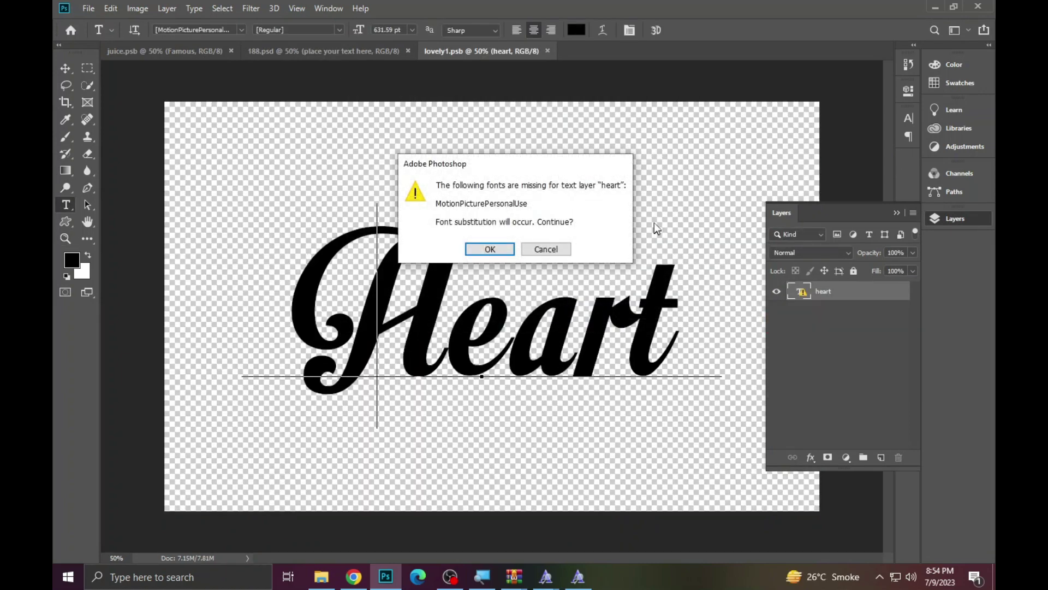
pyautogui.click(542, 247)
pyautogui.click(175, 29)
pyautogui.rightClick(185, 28)
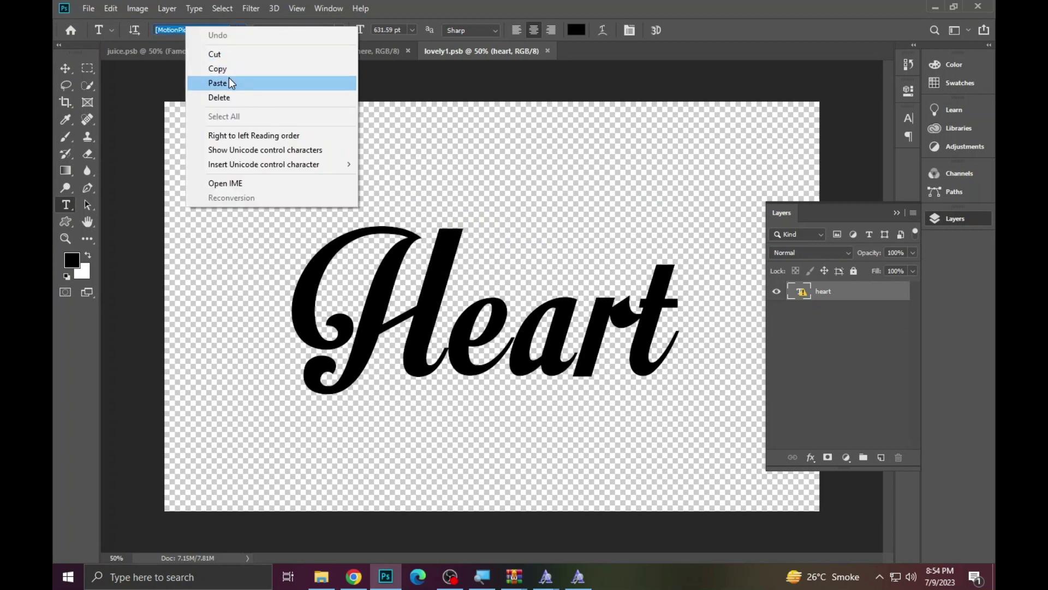
pyautogui.click(219, 69)
pyautogui.click(353, 576)
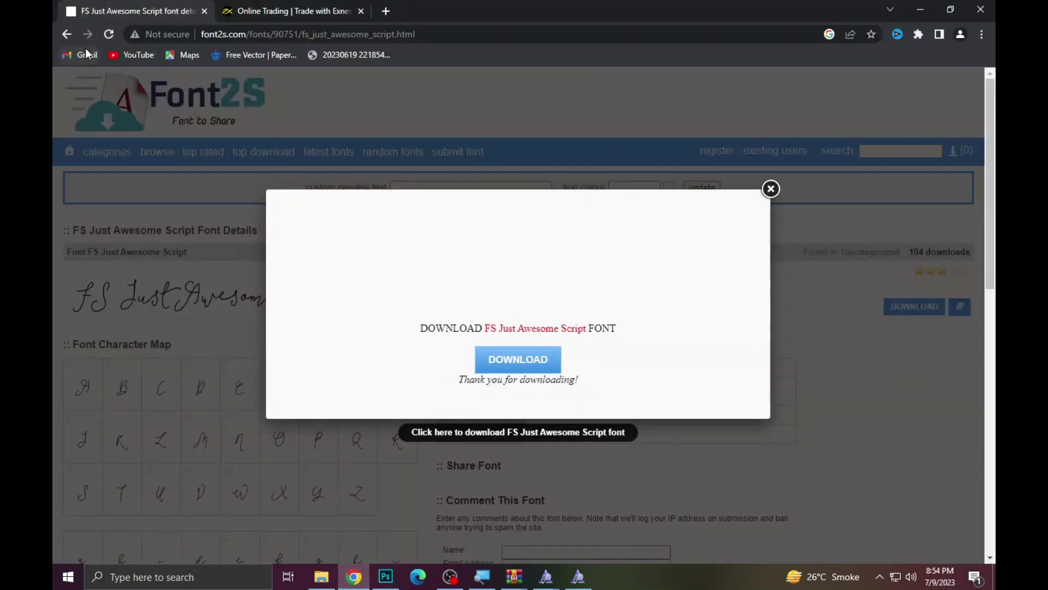
# Search Google for the copied font name and open the dafont Motion Picture page.
pyautogui.click(67, 34)
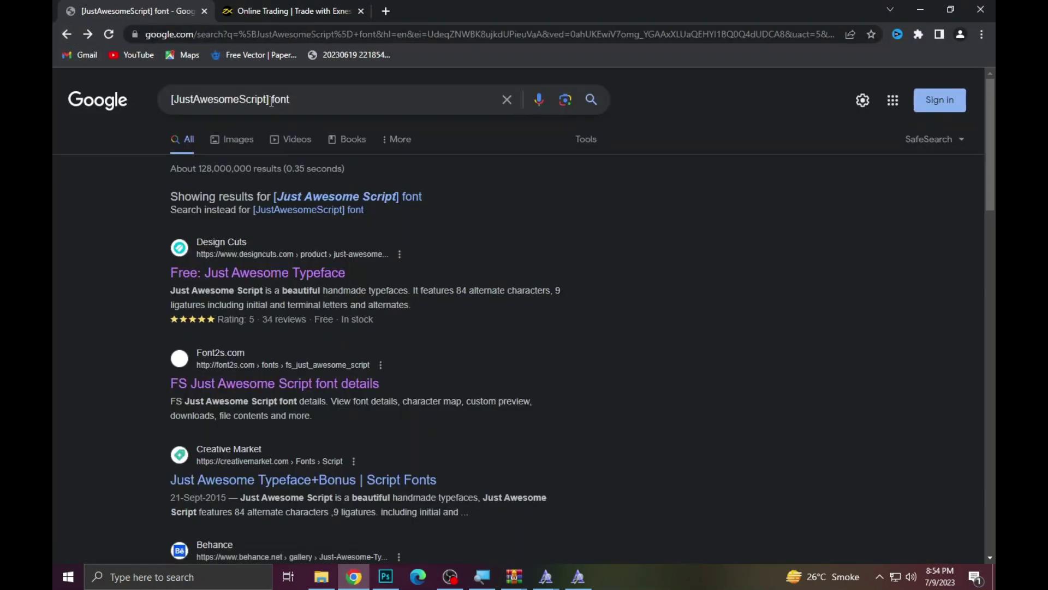
pyautogui.moveTo(271, 102); pyautogui.dragTo(62, 99)
pyautogui.hotkey('ctrl', 'v')
pyautogui.press('Return')
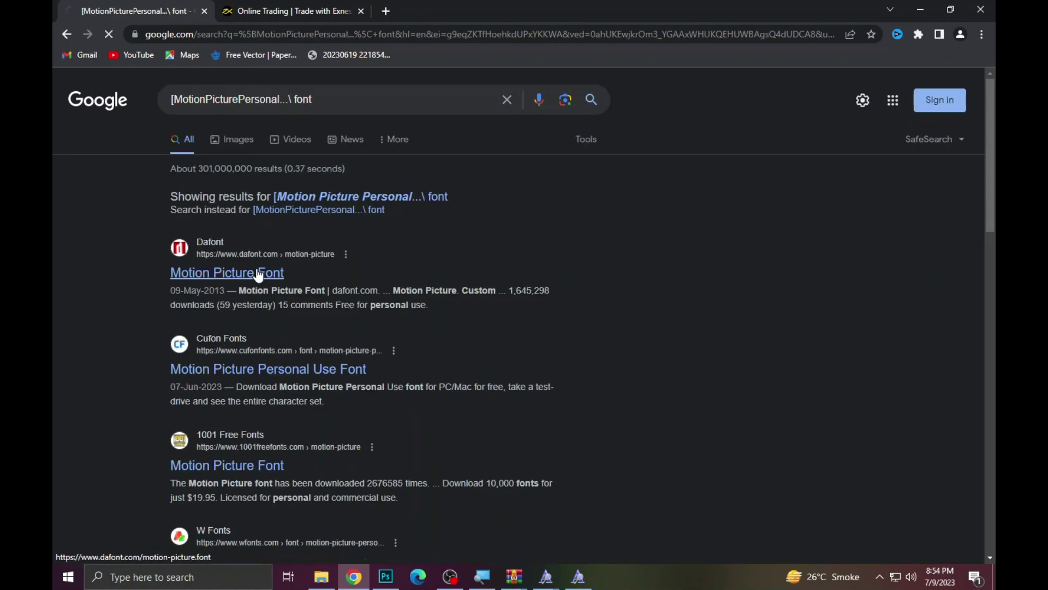
pyautogui.click(258, 274)
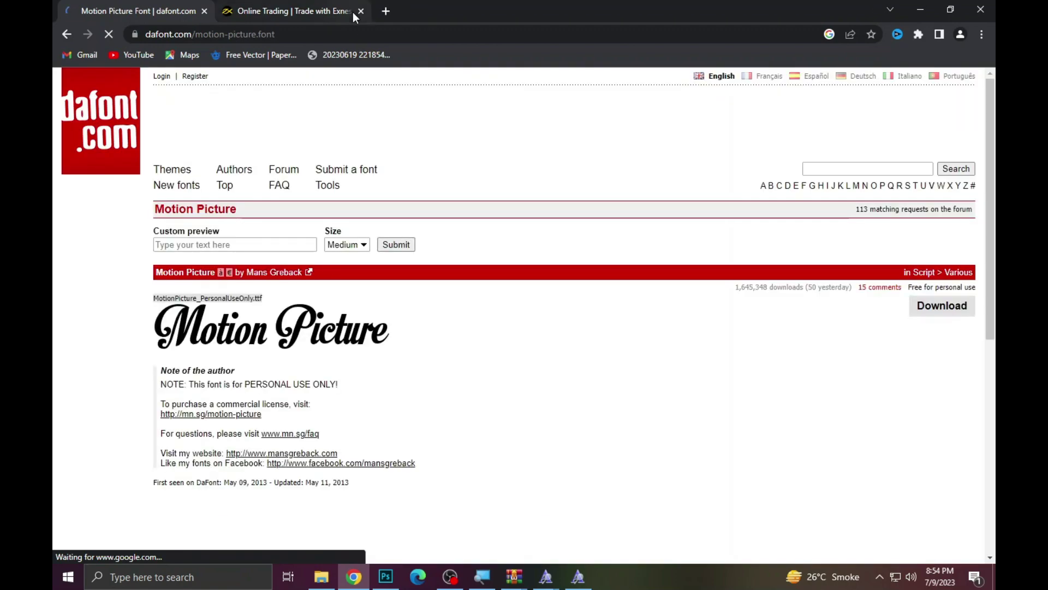
pyautogui.click(354, 12)
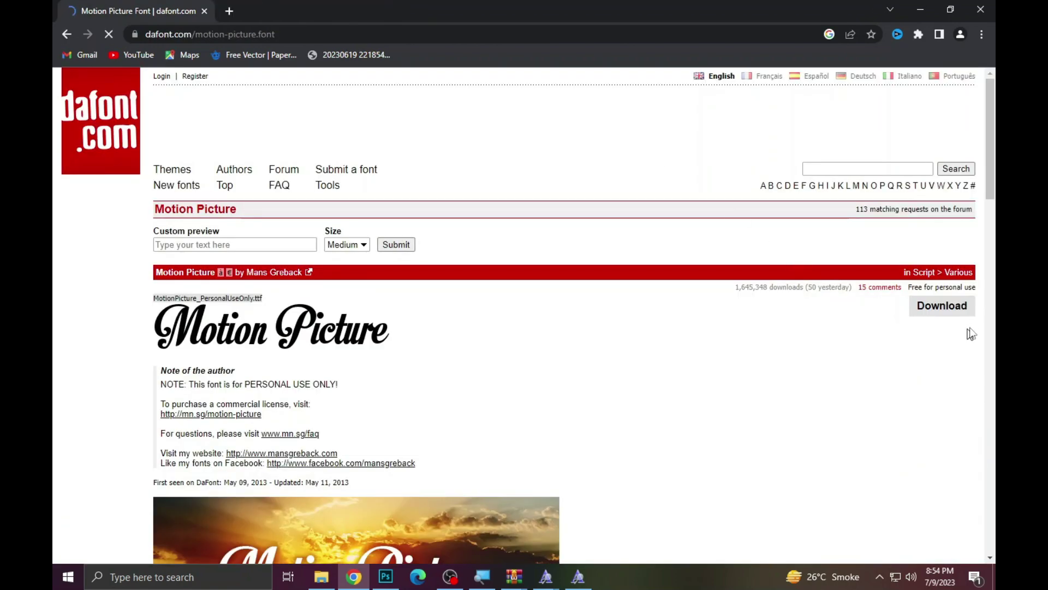
# Download motion_picture.zip and install the Motion Picture font from the archive.
pyautogui.click(965, 316)
pyautogui.click(520, 345)
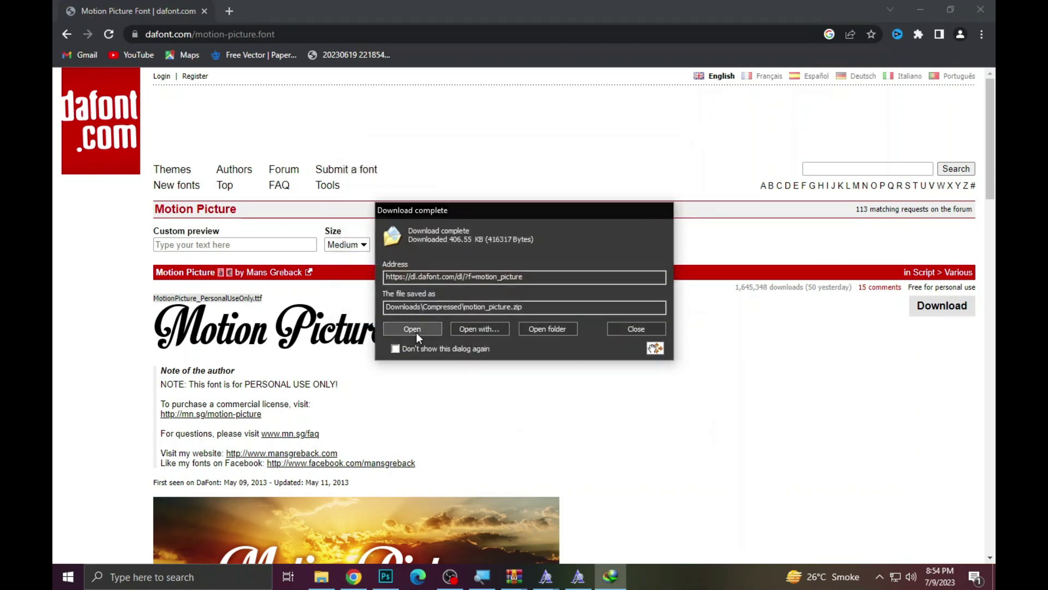
pyautogui.click(417, 328)
pyautogui.doubleClick(196, 270)
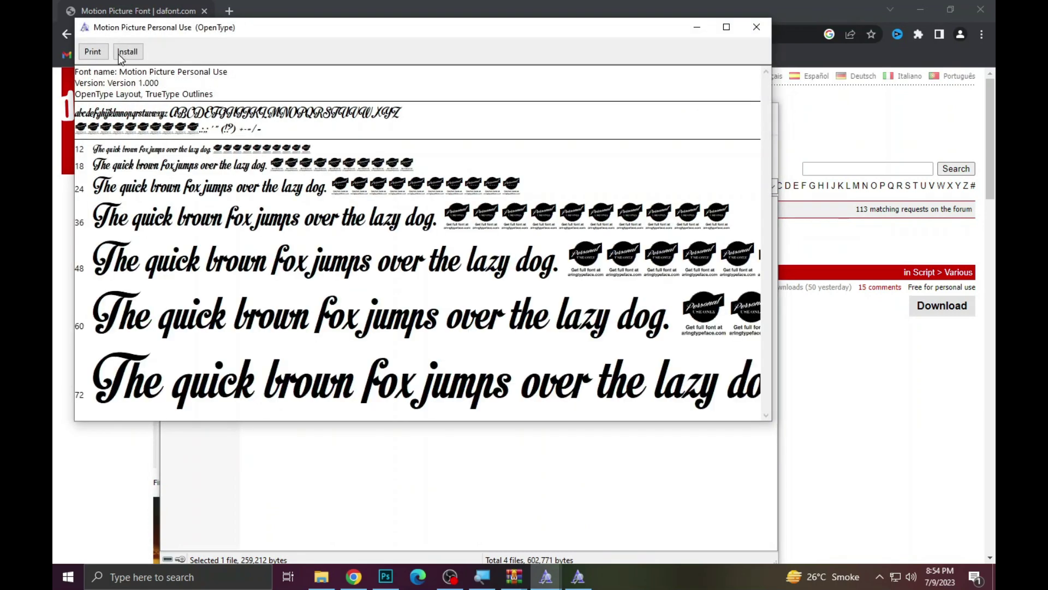
pyautogui.click(128, 51)
pyautogui.click(385, 576)
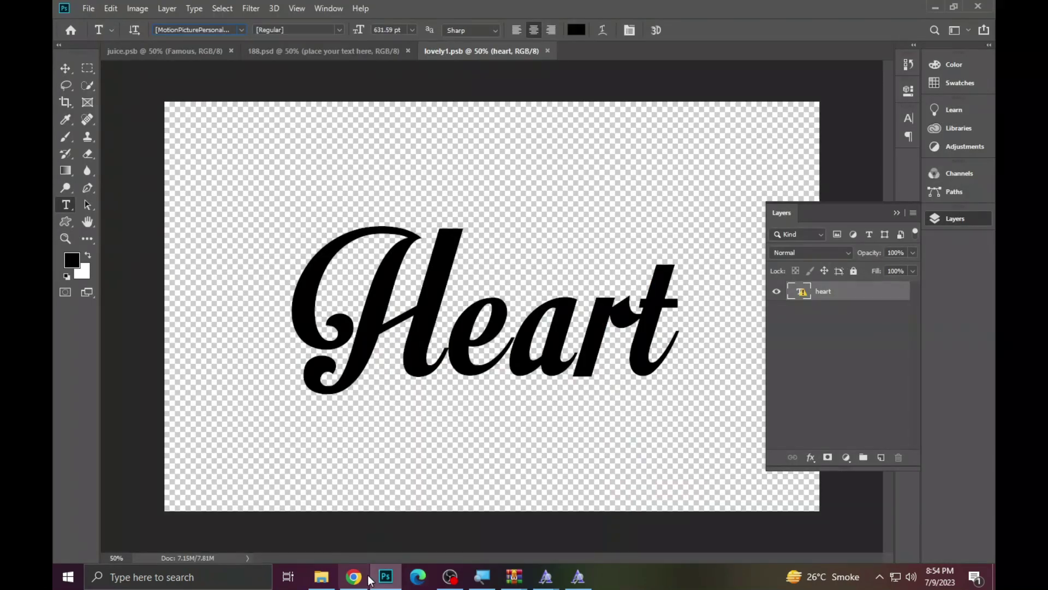
# Replace the Heart text with QUEEN, dismissing the font and layout prompts.
pyautogui.click(492, 306)
pyautogui.click(546, 248)
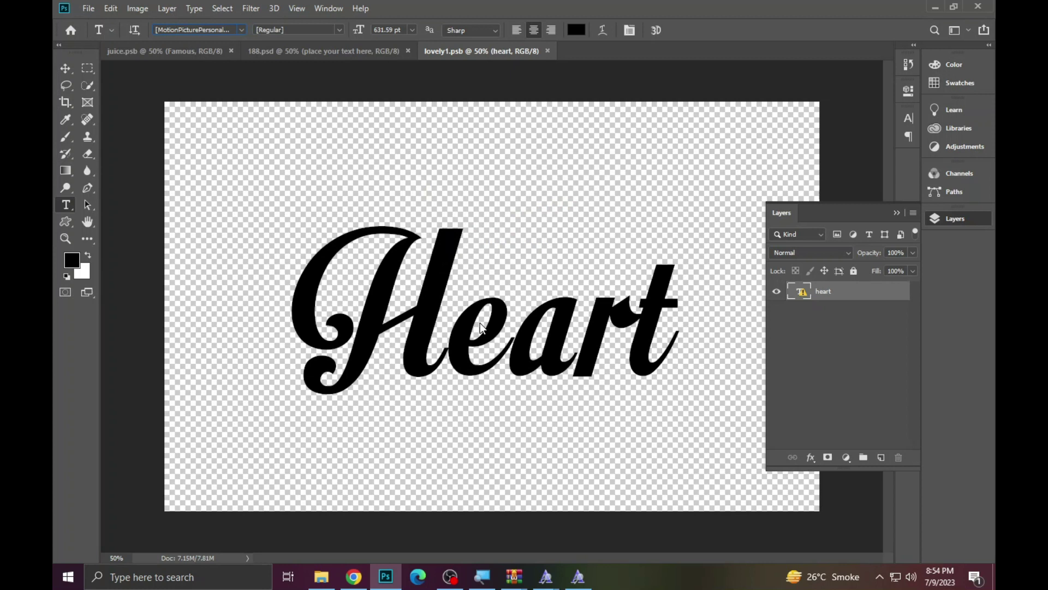
pyautogui.click(503, 303)
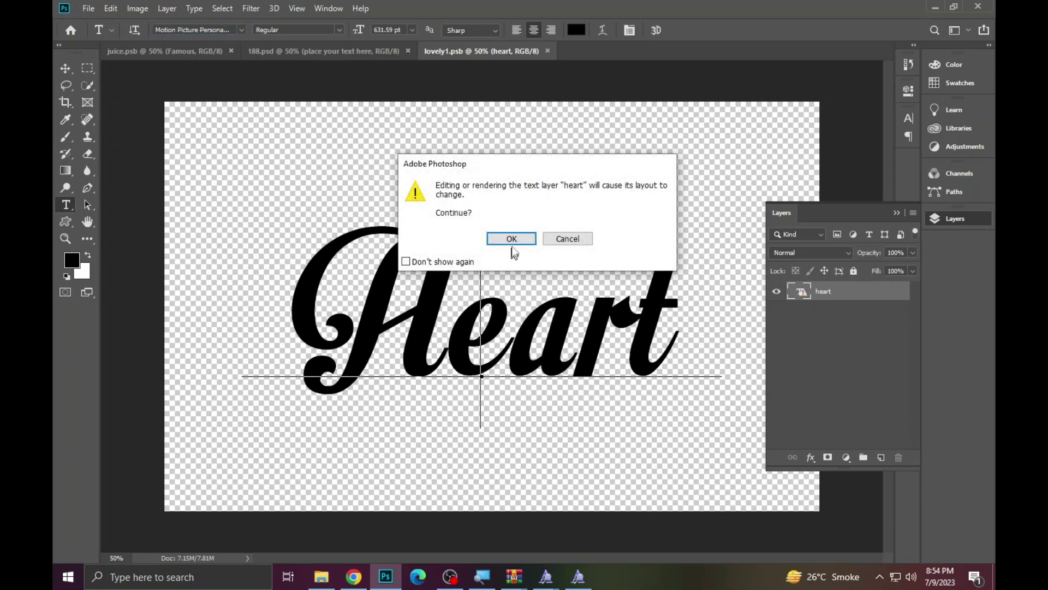
pyautogui.click(507, 237)
pyautogui.hotkey('ctrl', 'a')
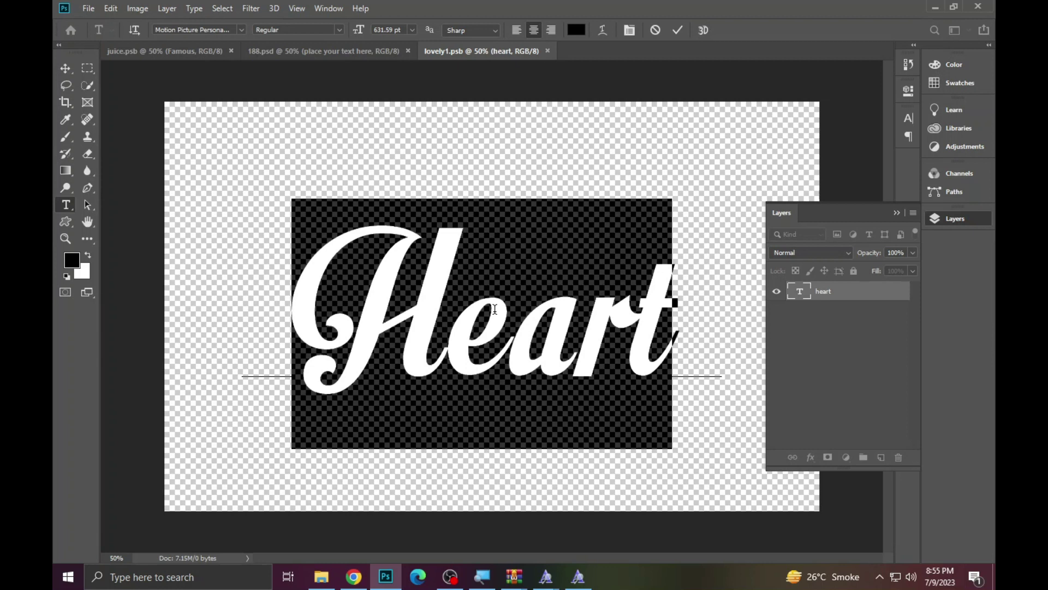
pyautogui.write('Q')
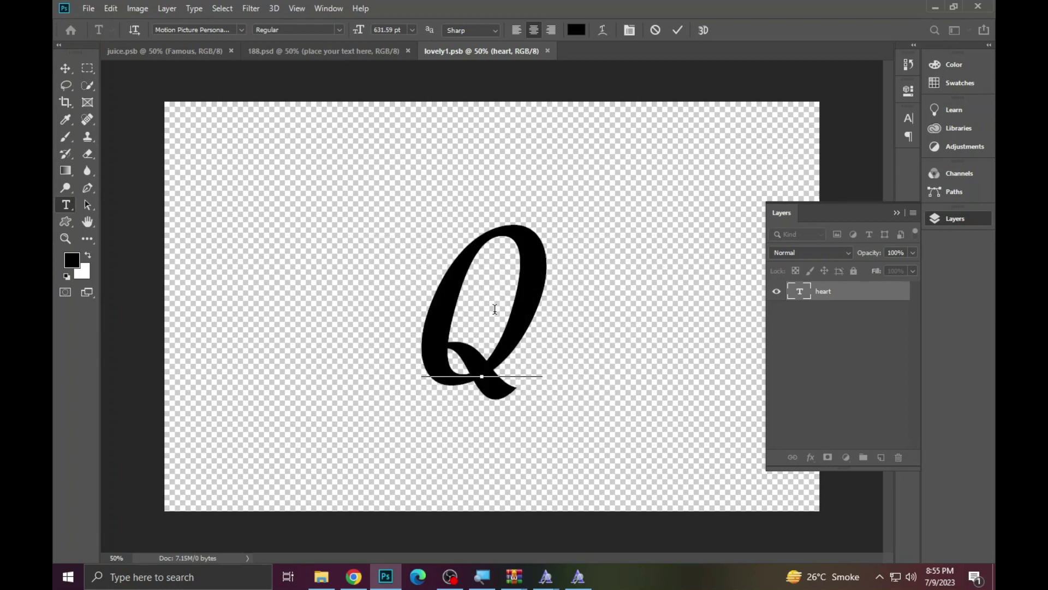
pyautogui.write('UEE')
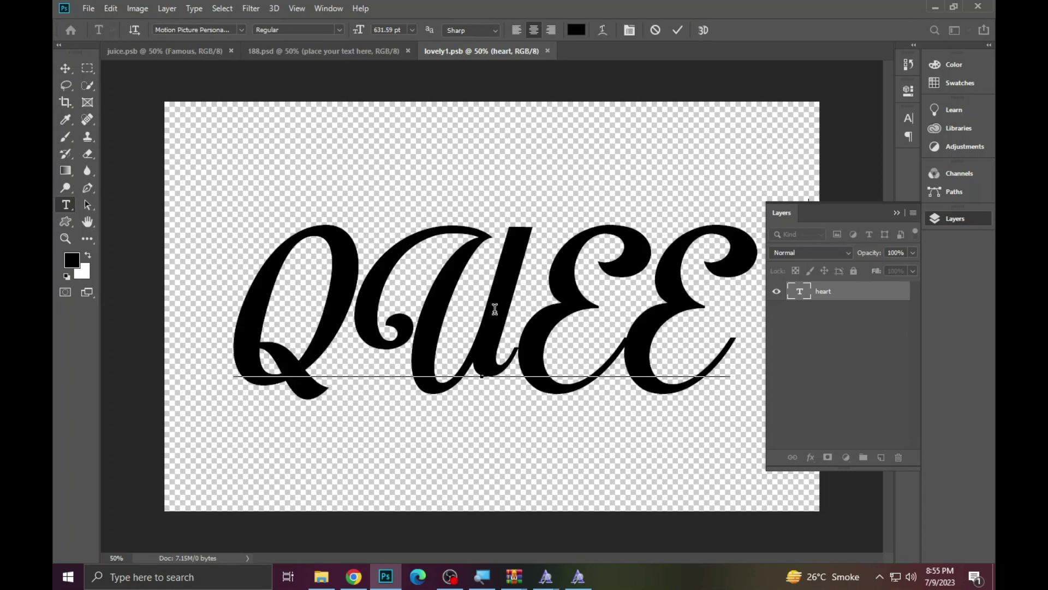
pyautogui.write('N')
# Turn off All Caps so the text reads Queen, and commit the edit.
pyautogui.hotkey('ctrl', 'a')
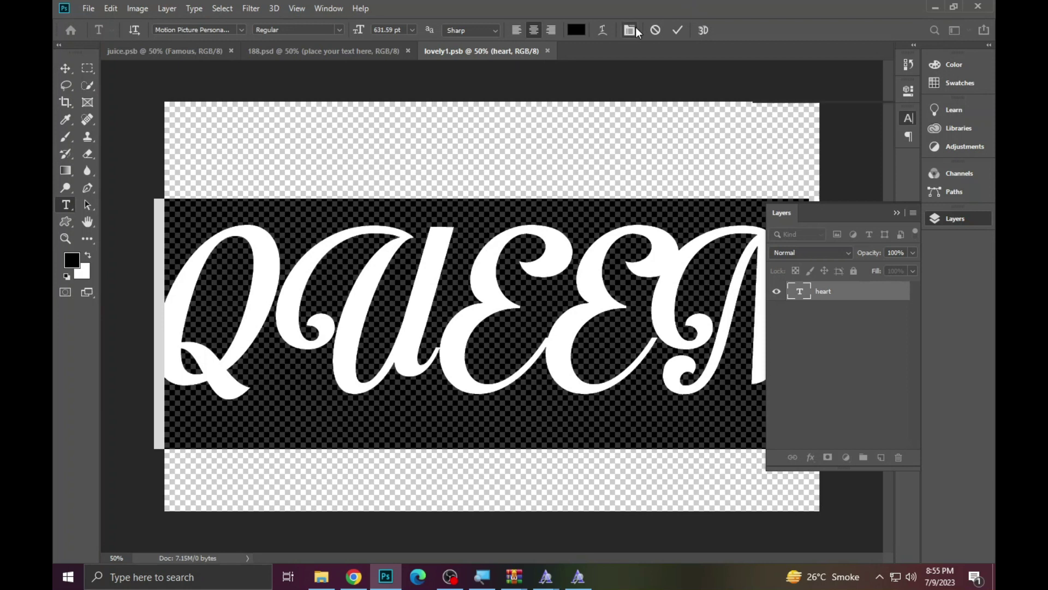
pyautogui.click(632, 30)
pyautogui.click(768, 208)
pyautogui.hotkey('ctrl', 'shift', 'k')
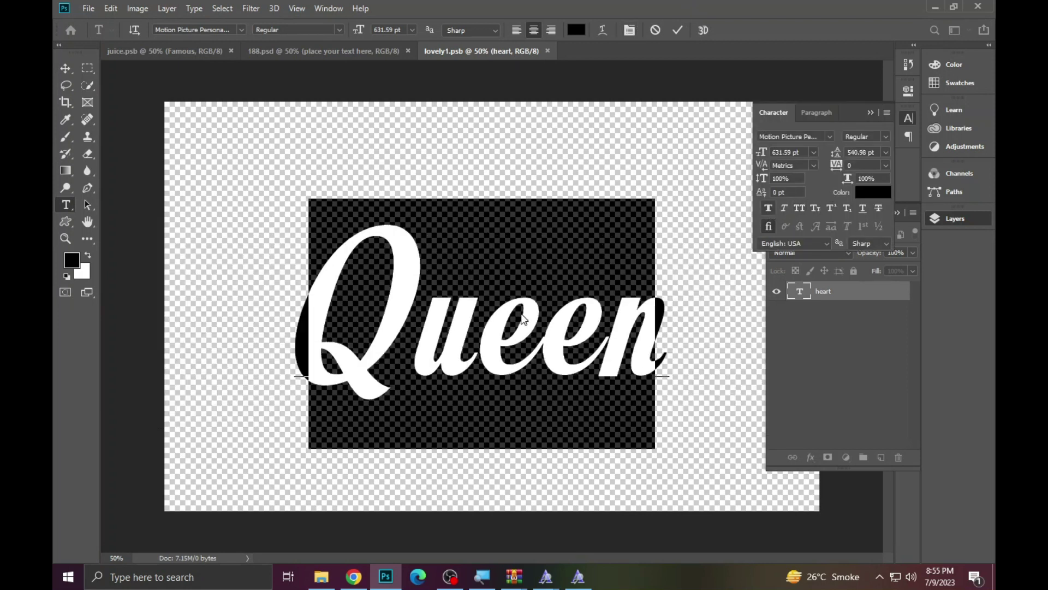
pyautogui.click(505, 256)
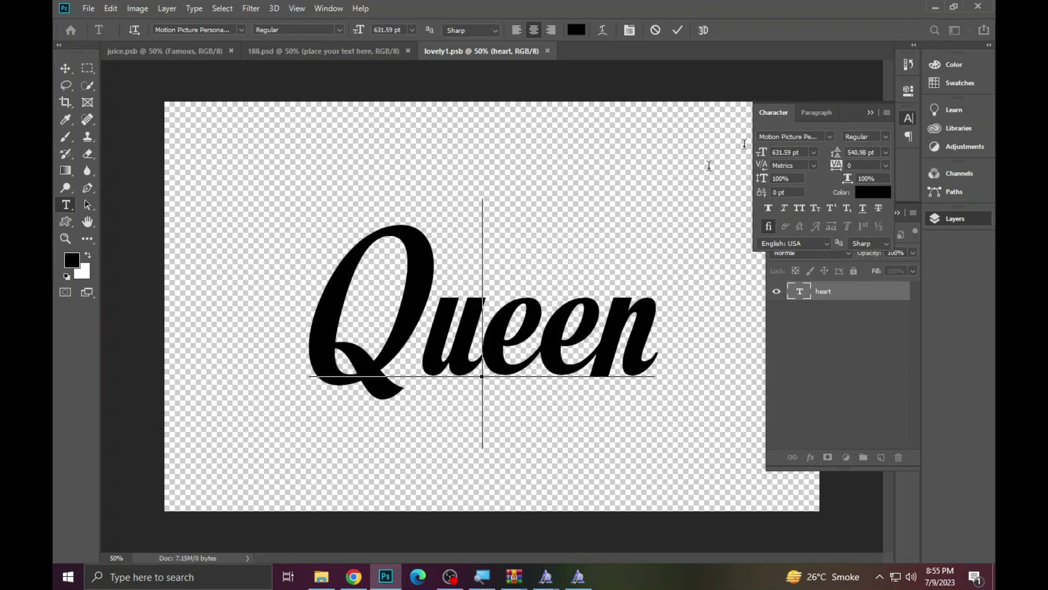
pyautogui.click(680, 30)
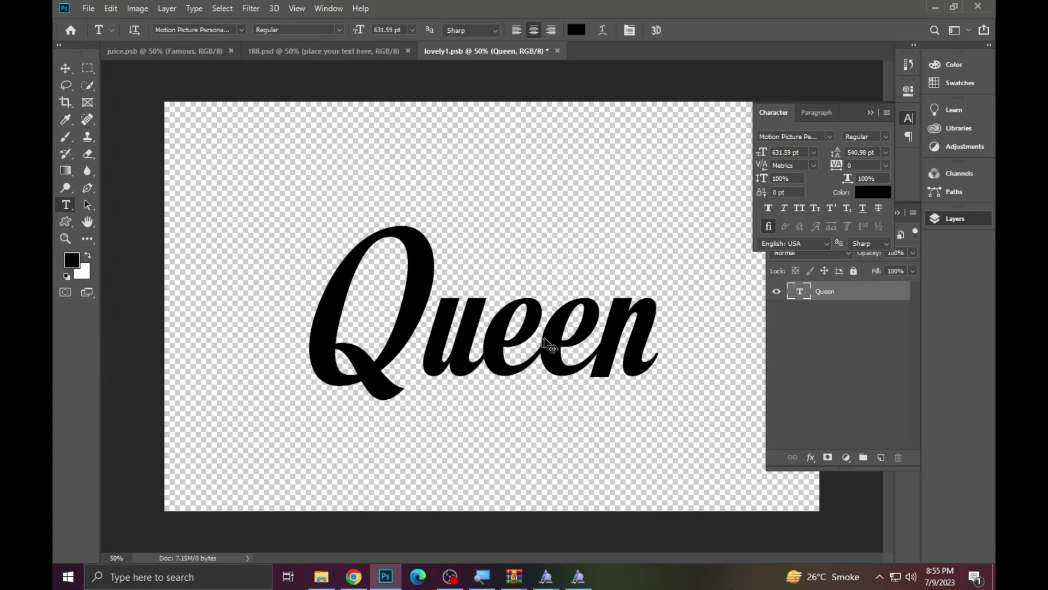
# Check Queen in 188.psd, then close it without saving and close lovely1.psb.
pyautogui.click(360, 51)
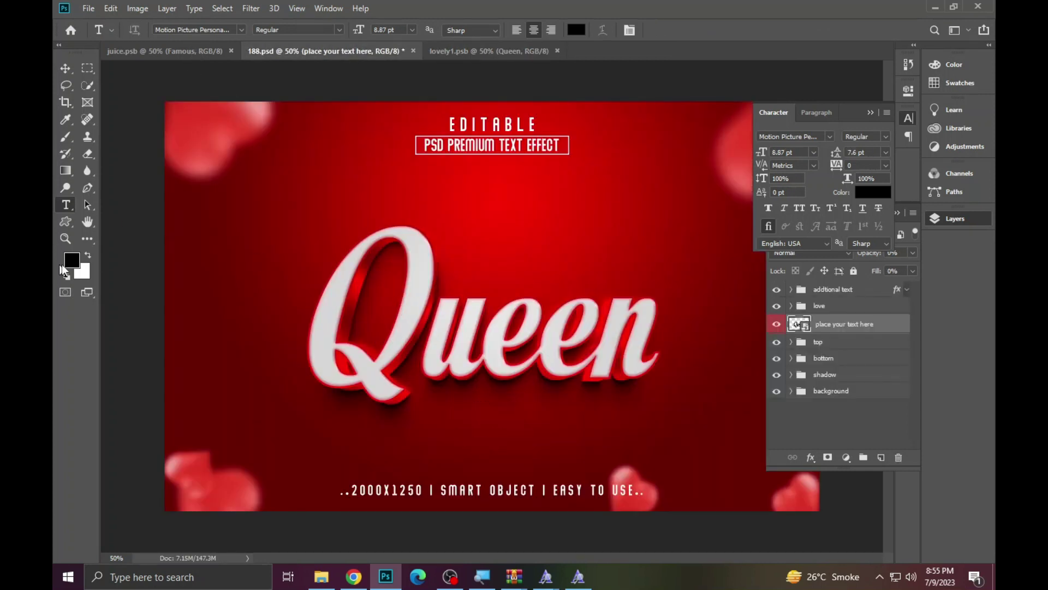
pyautogui.click(65, 239)
pyautogui.click(577, 364)
pyautogui.rightClick(436, 297)
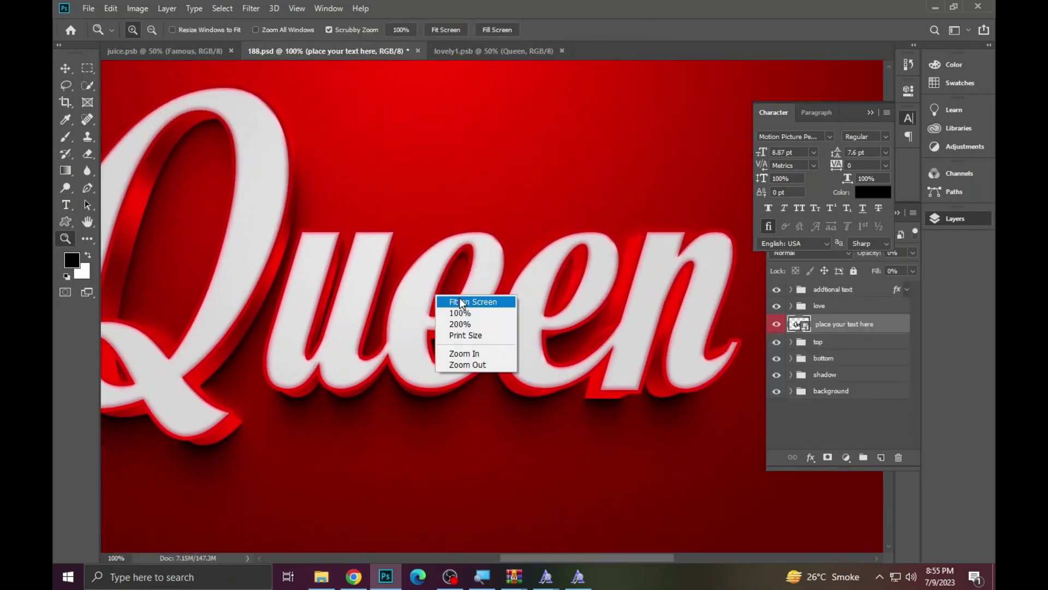
pyautogui.click(461, 302)
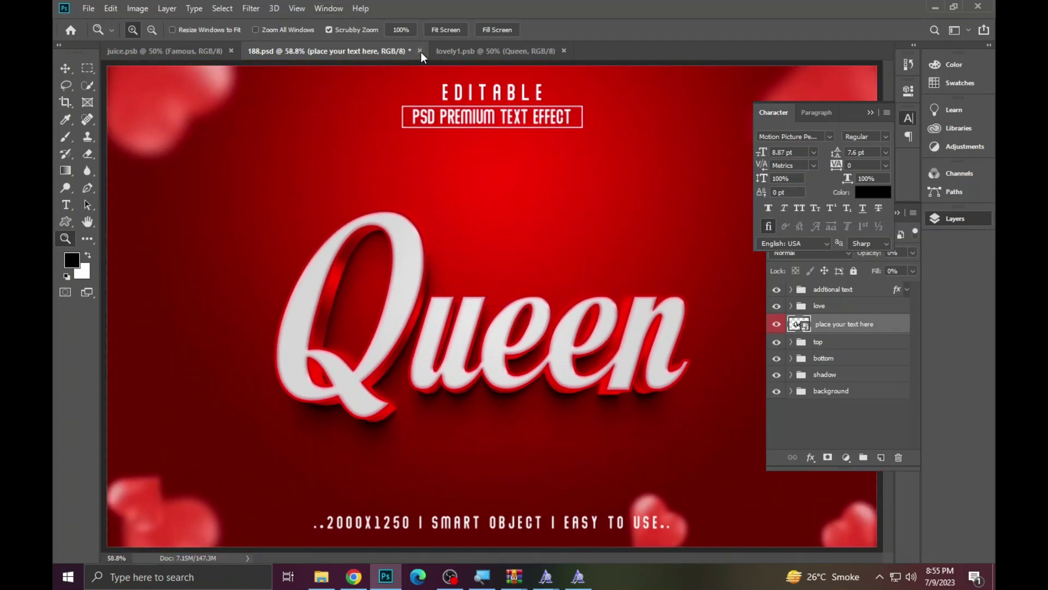
pyautogui.click(420, 51)
pyautogui.click(529, 219)
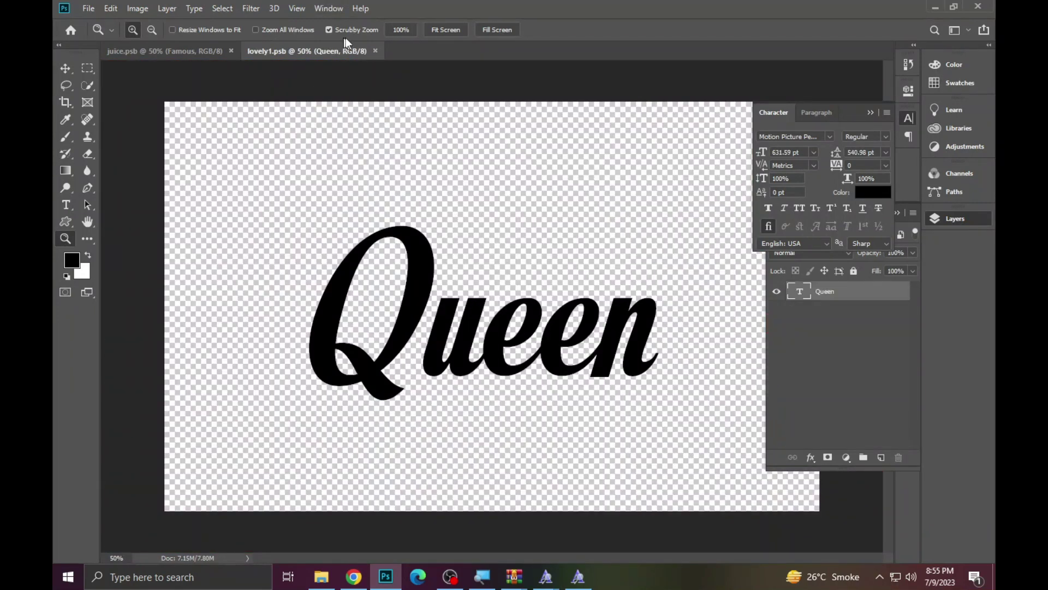
pyautogui.click(374, 51)
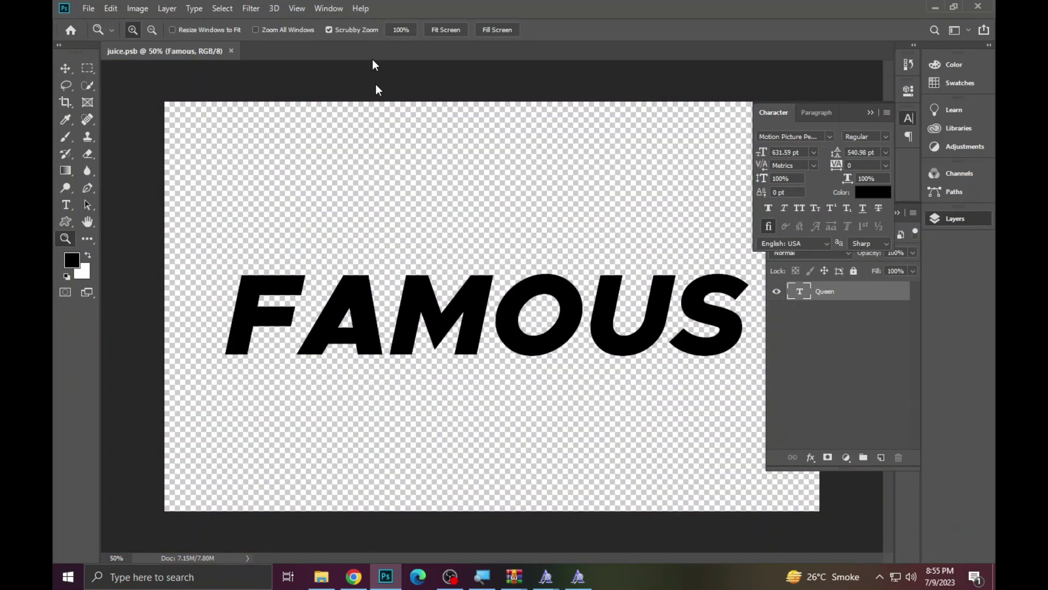
# Open the 857.psd template and its editable text smart object.
pyautogui.click(321, 577)
pyautogui.doubleClick(723, 212)
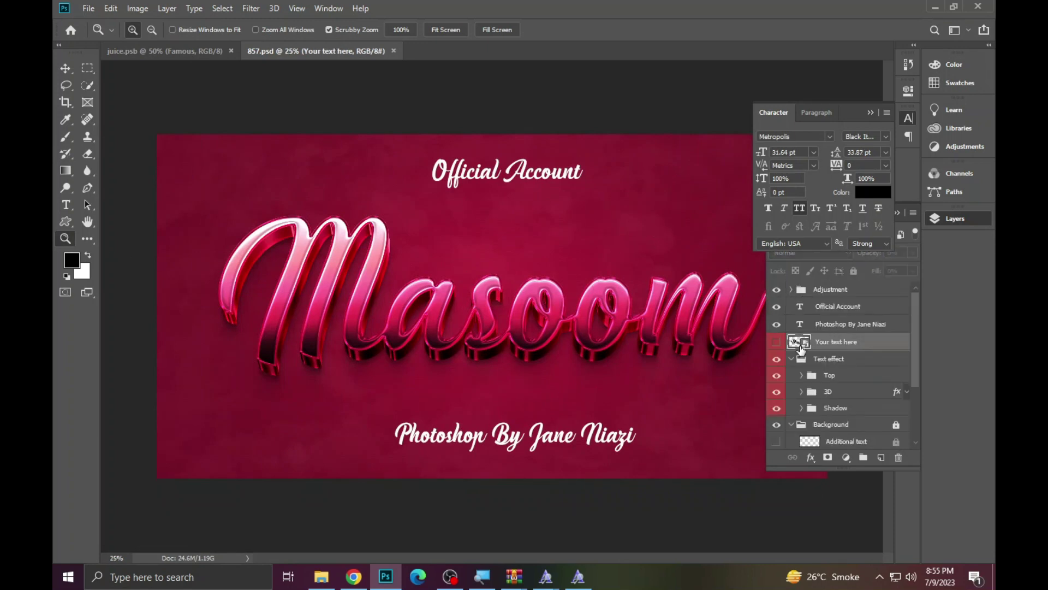
pyautogui.click(801, 348)
pyautogui.doubleClick(799, 343)
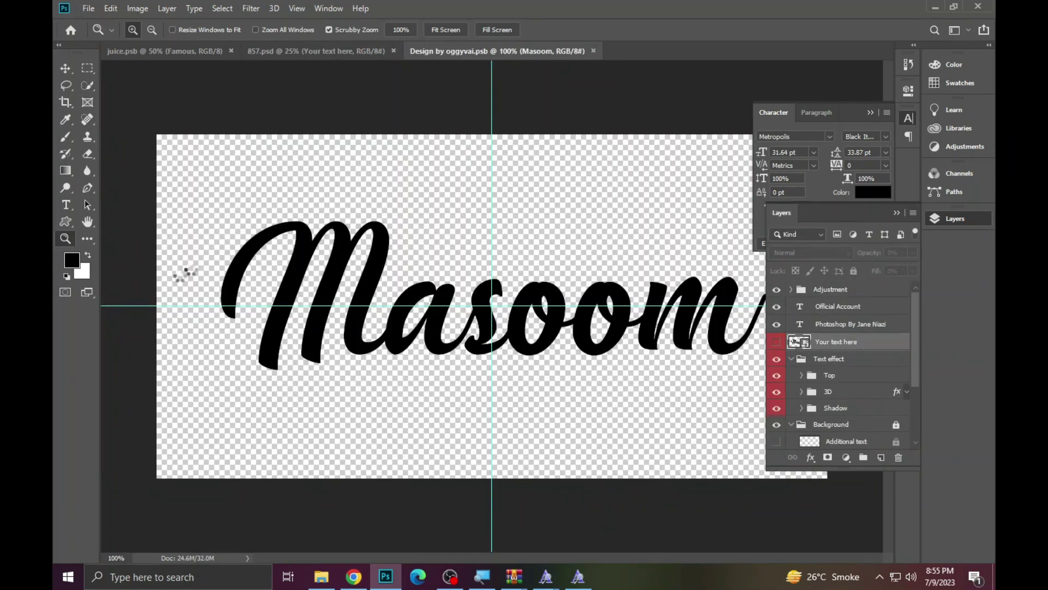
# Replace the Masoom text with Lizaa and save the smart object.
pyautogui.click(64, 205)
pyautogui.doubleClick(469, 299)
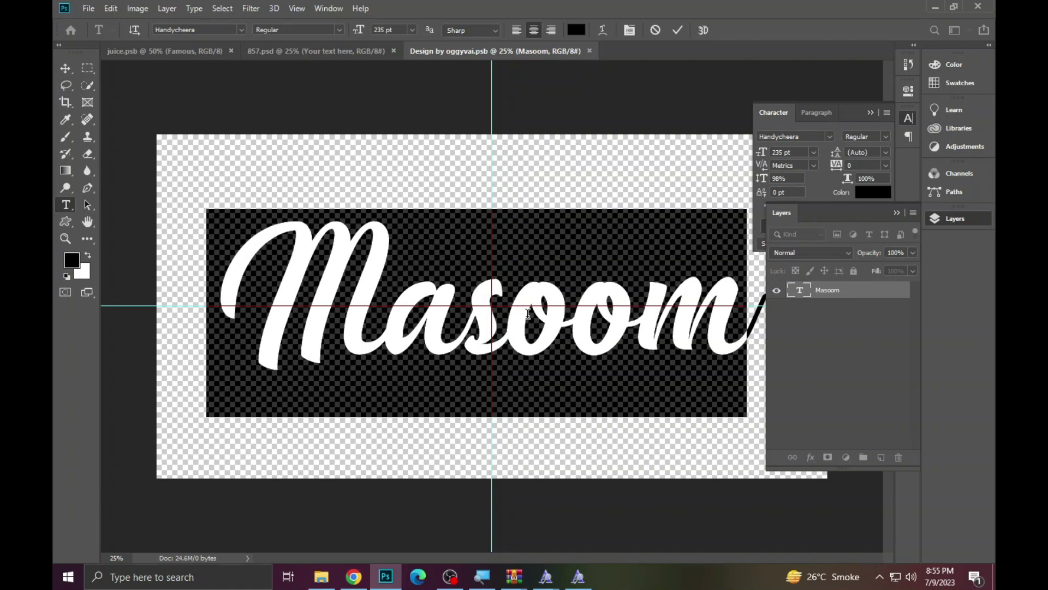
pyautogui.write('L')
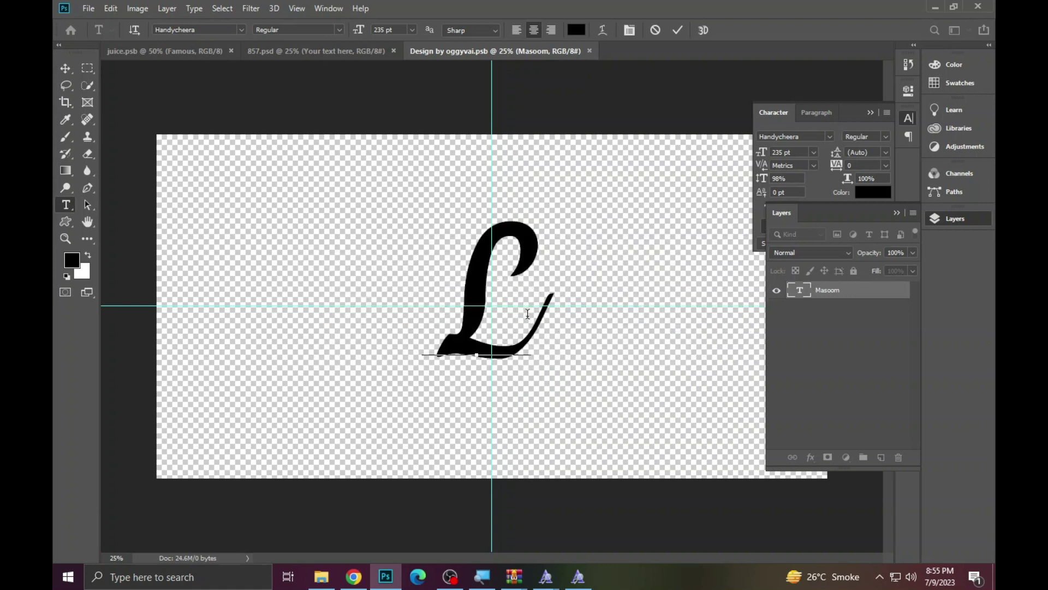
pyautogui.write('i')
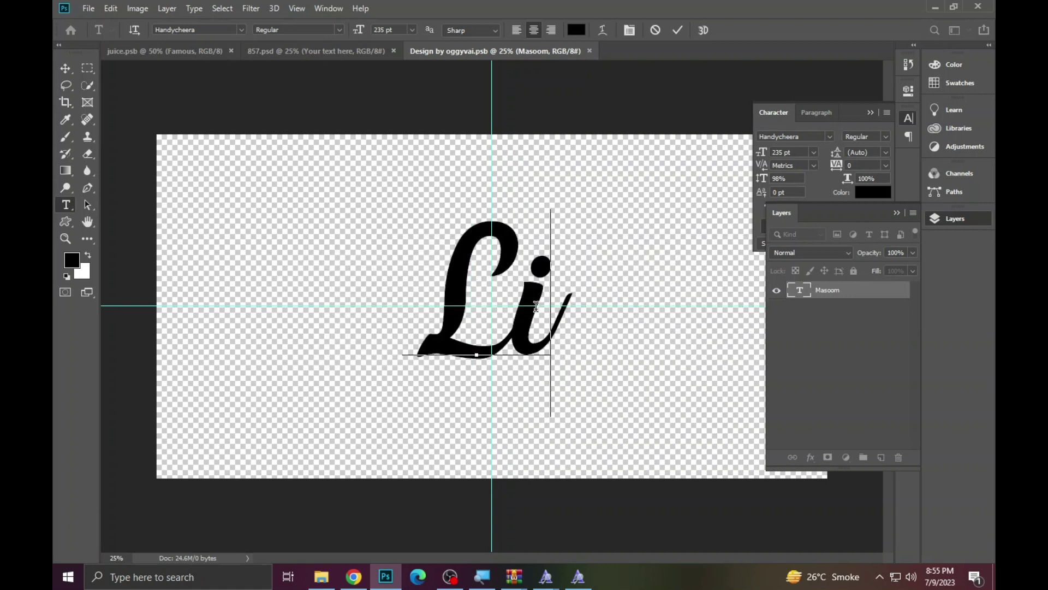
pyautogui.write('zaa')
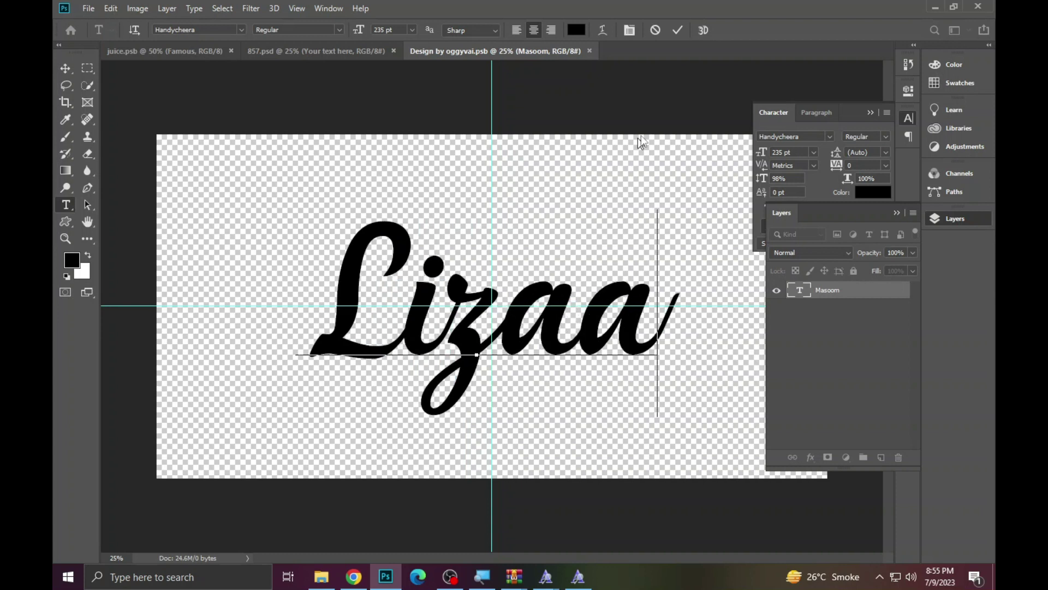
pyautogui.click(678, 33)
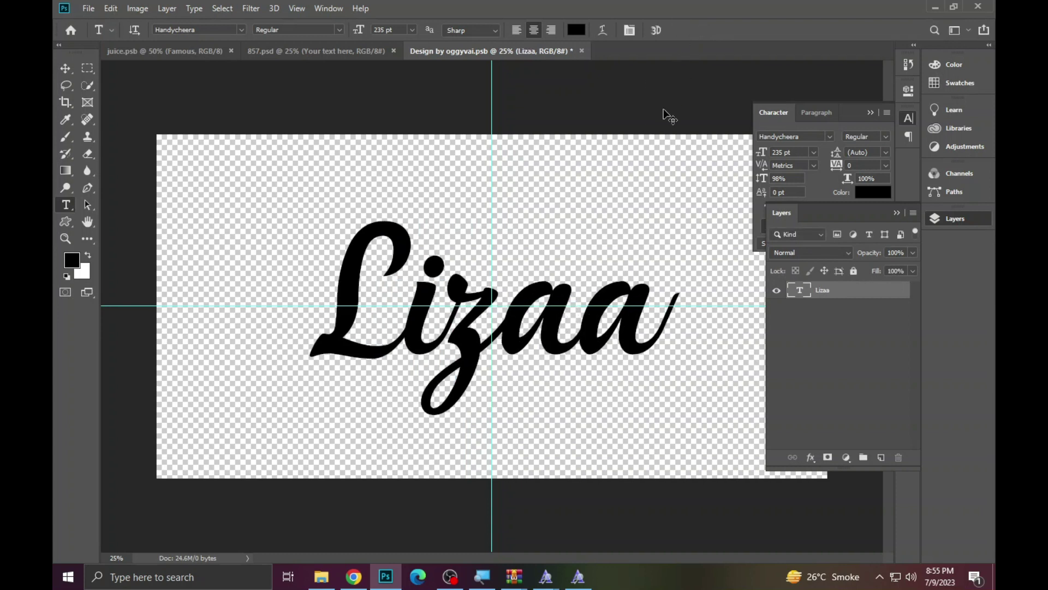
pyautogui.hotkey('ctrl', 's')
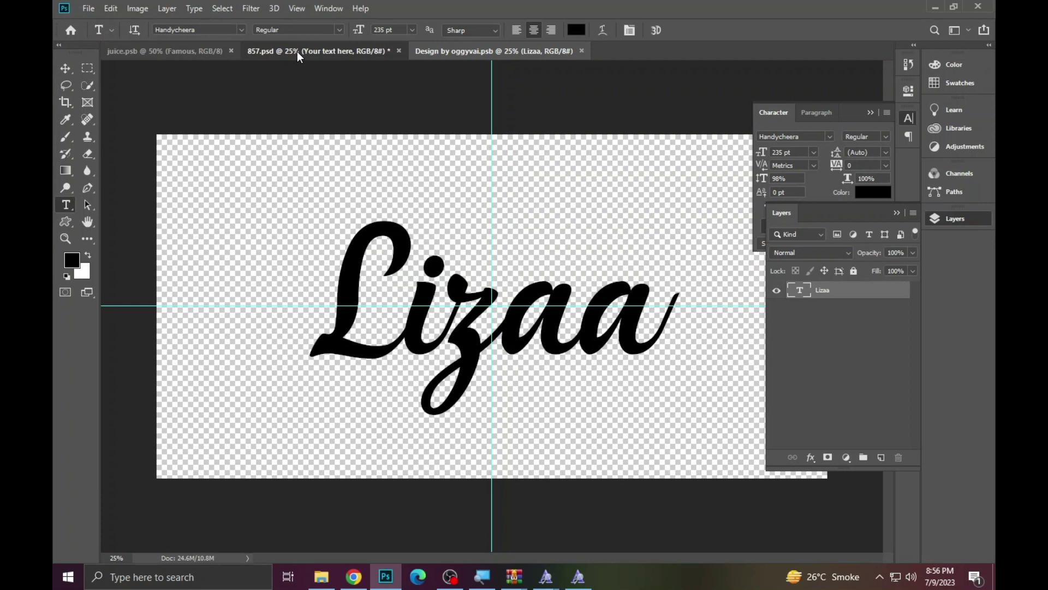
# Inspect the Lizaa design in 857.psd, then fit it on screen.
pyautogui.click(297, 51)
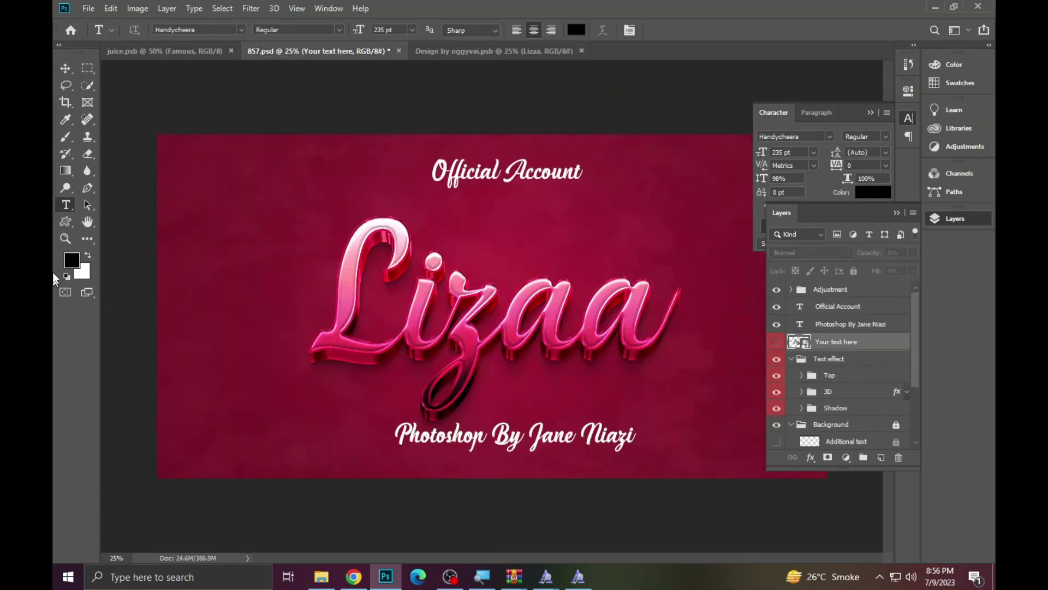
pyautogui.click(65, 239)
pyautogui.click(633, 320)
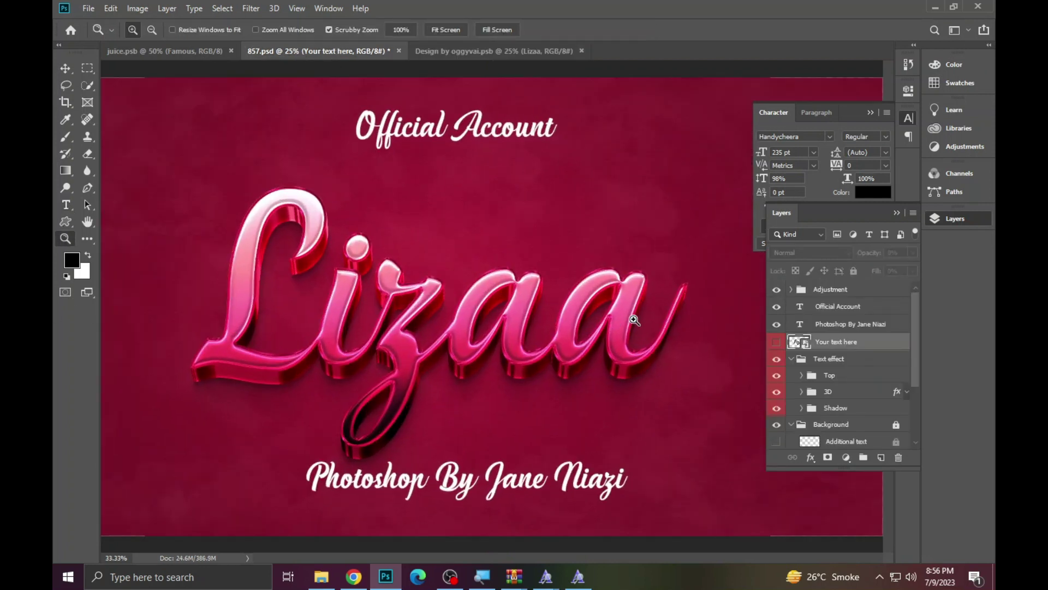
pyautogui.click(476, 280)
pyautogui.rightClick(501, 281)
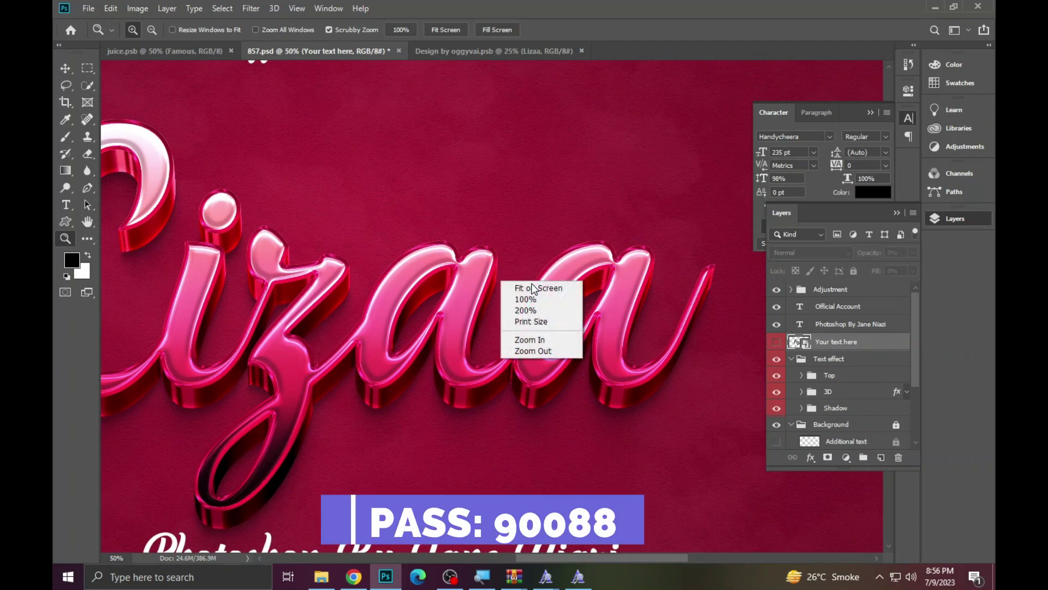
pyautogui.click(539, 289)
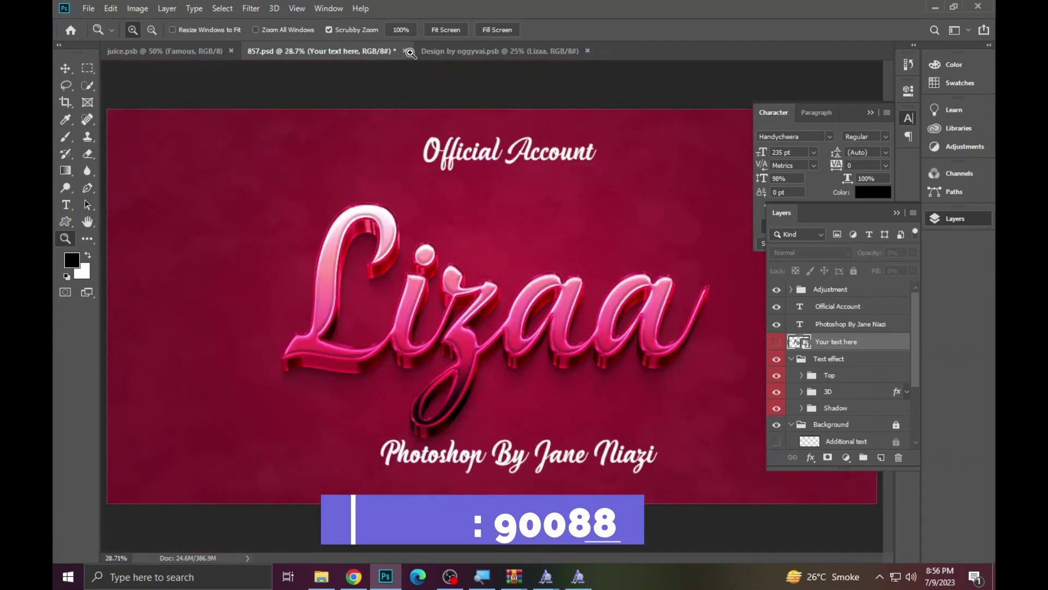
# Close 857.psd and its smart-object document.
pyautogui.click(405, 50)
pyautogui.click(520, 218)
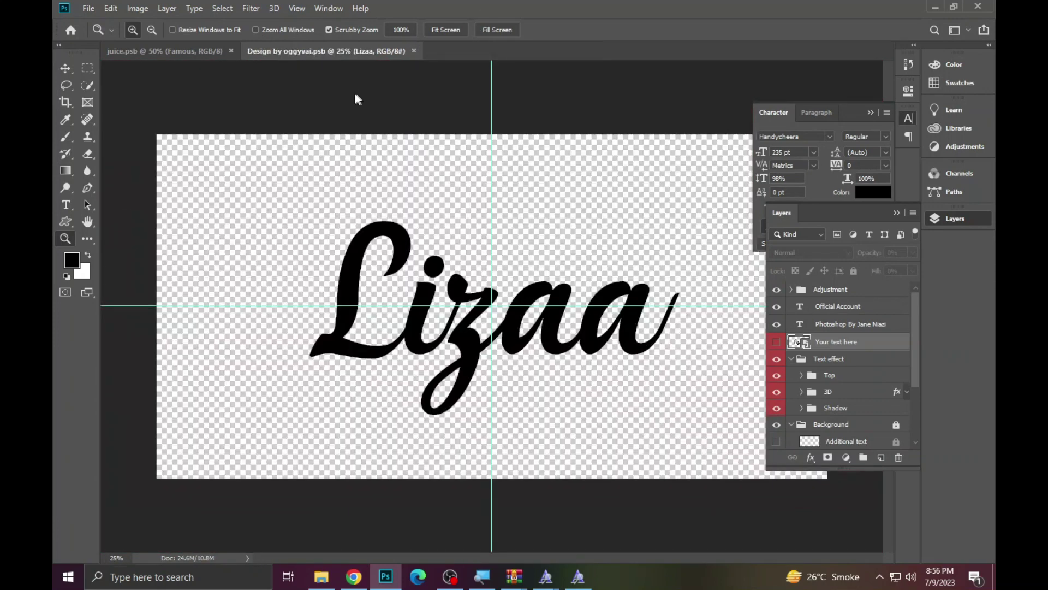
pyautogui.click(414, 51)
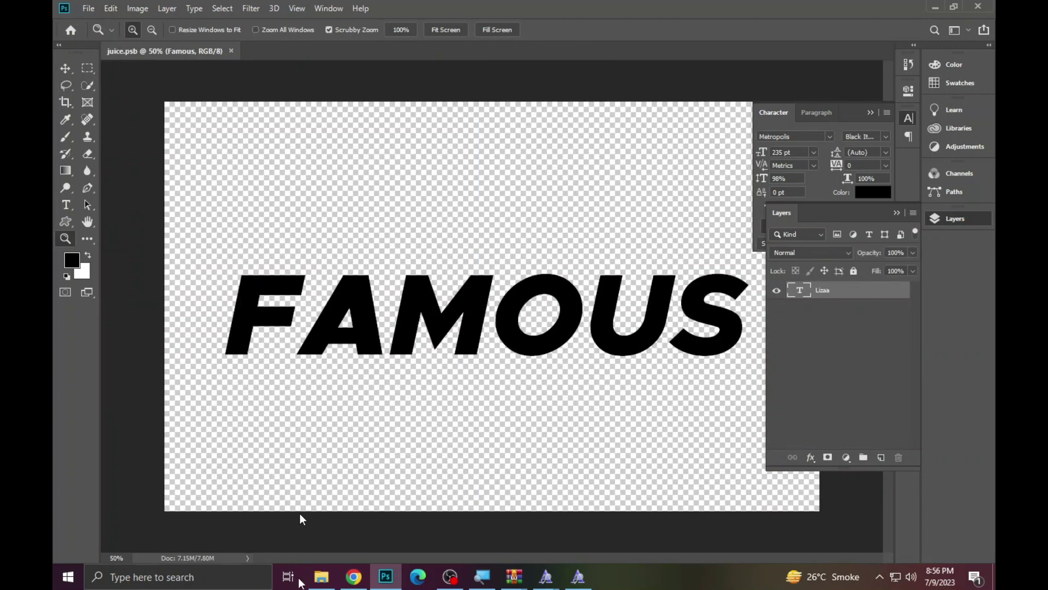
# Open 863.psd and its text smart object, and select the ROSES text.
pyautogui.click(332, 577)
pyautogui.click(878, 232)
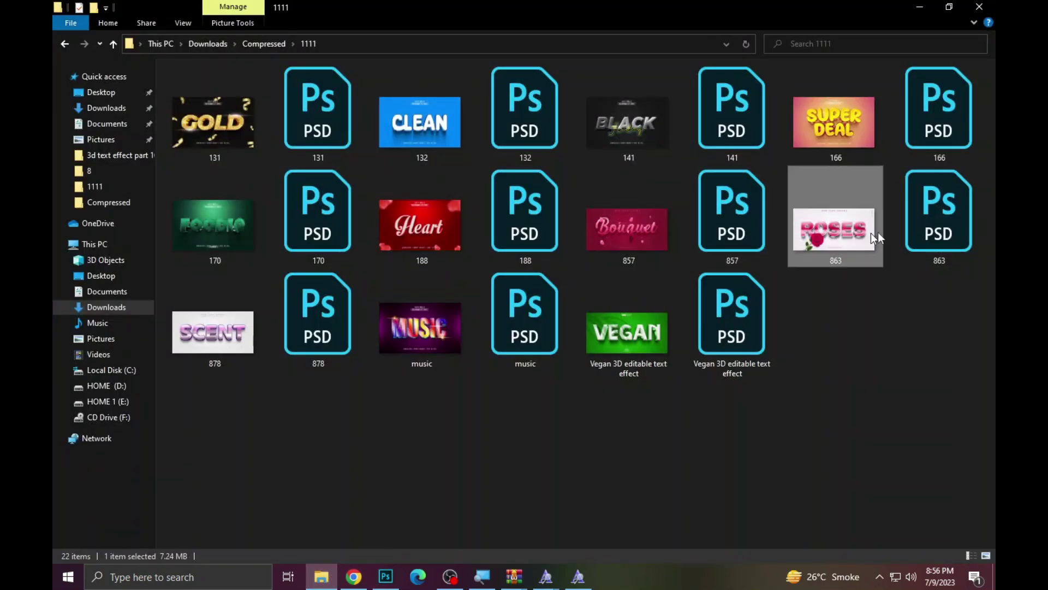
pyautogui.doubleClick(929, 218)
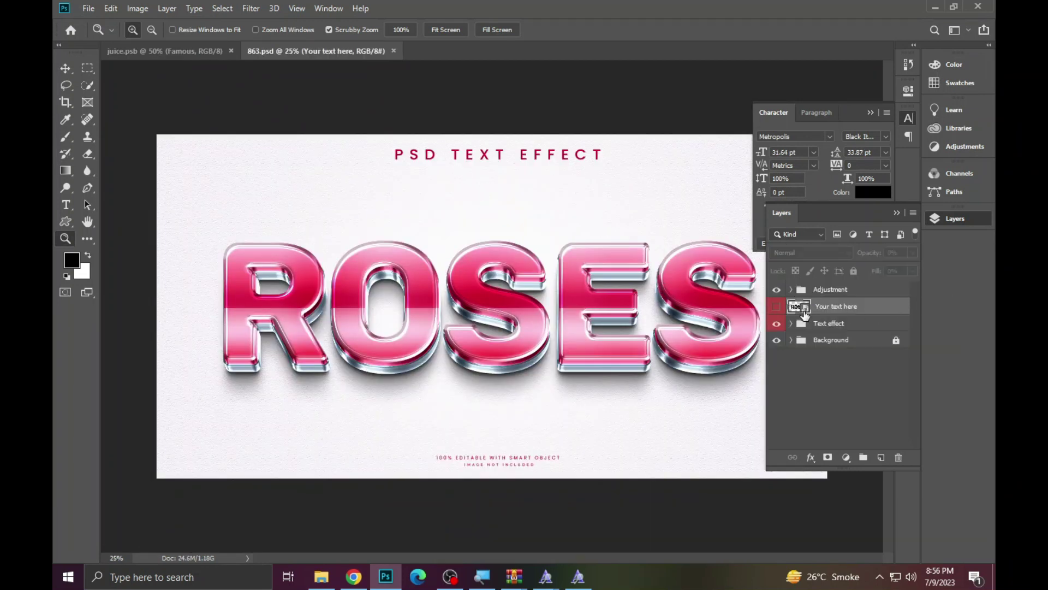
pyautogui.doubleClick(800, 306)
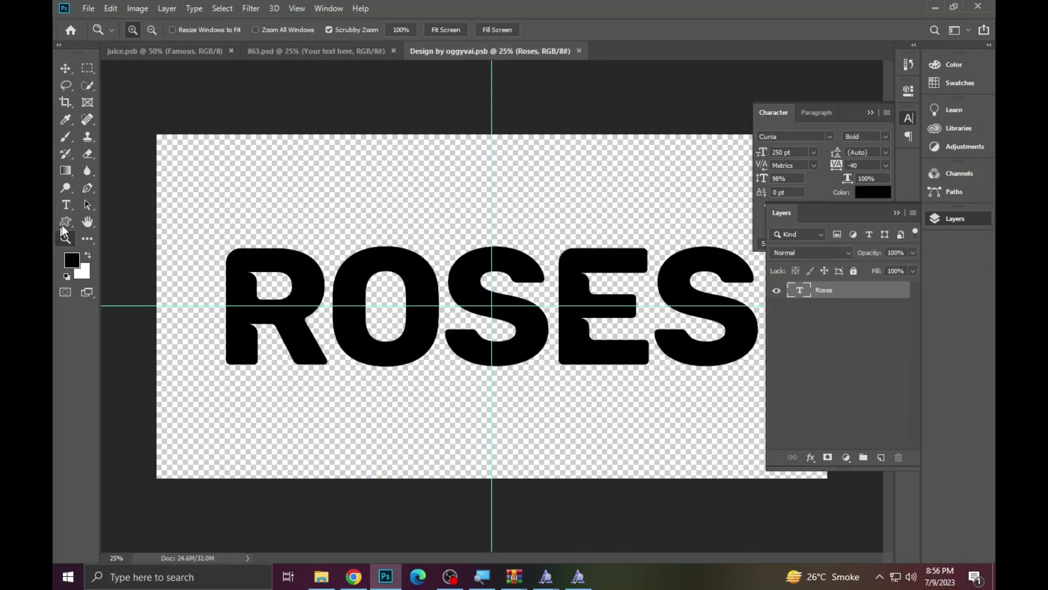
pyautogui.press('t')
pyautogui.click(457, 290)
pyautogui.hotkey('ctrl', 'a')
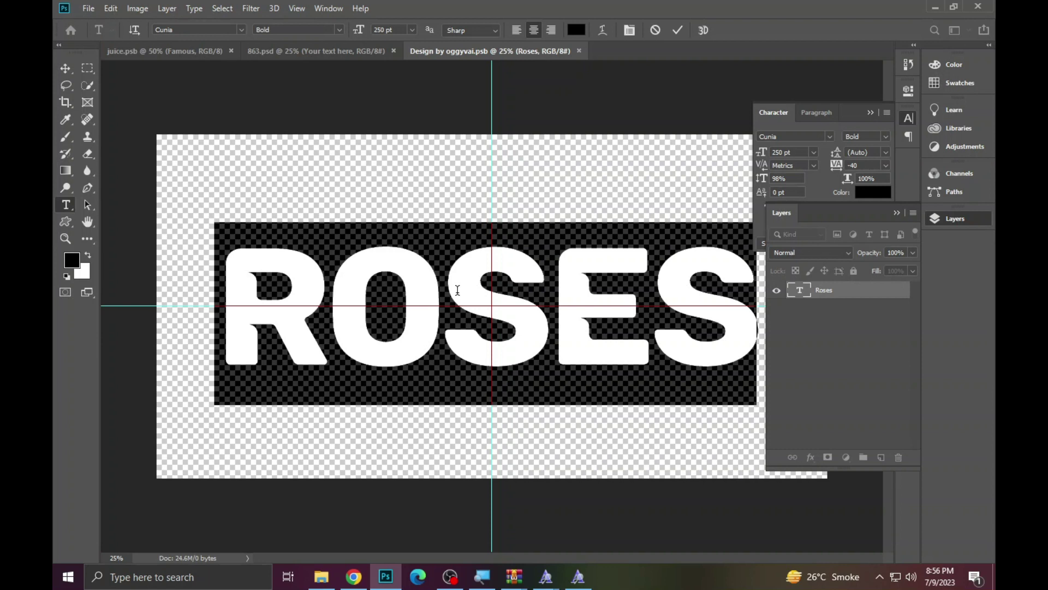
# Retype the text as ROSSY, commit it, and save the smart object.
pyautogui.write('S')
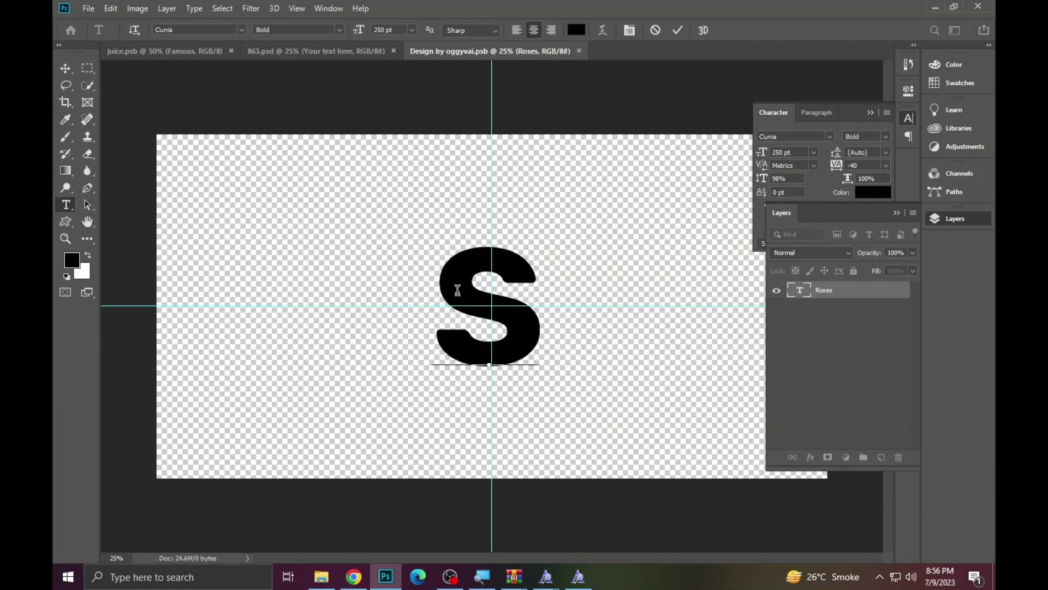
pyautogui.write('=')
pyautogui.press('BackSpace')
pyautogui.press('BackSpace')
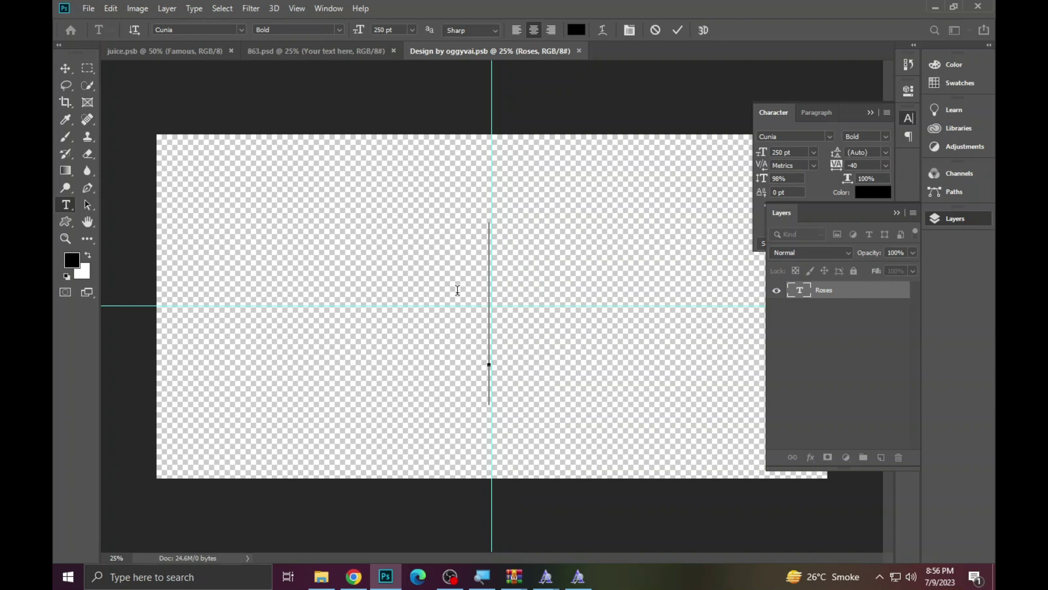
pyautogui.write('ROS')
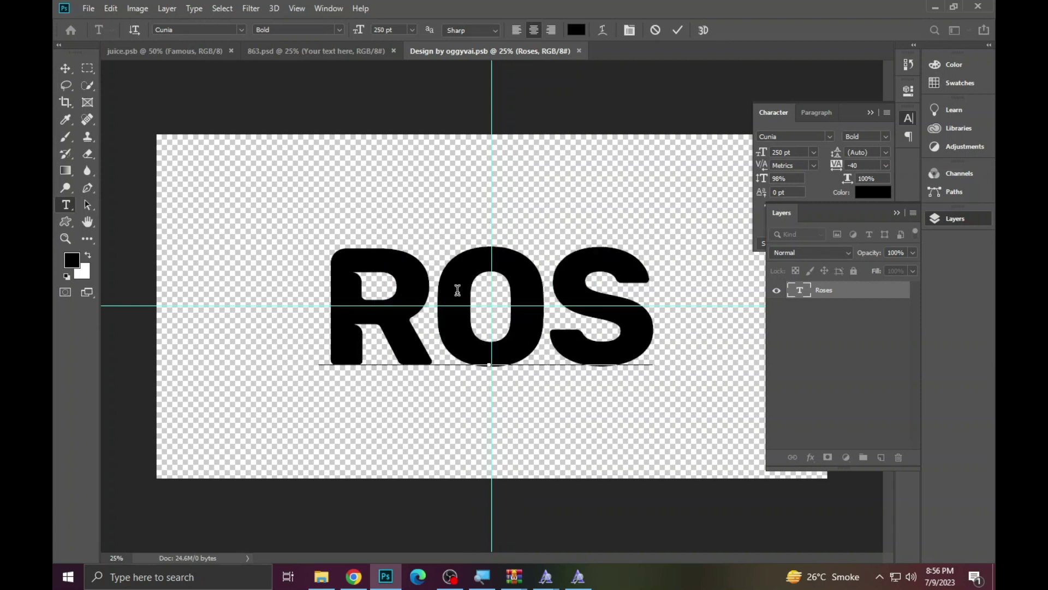
pyautogui.write('SE')
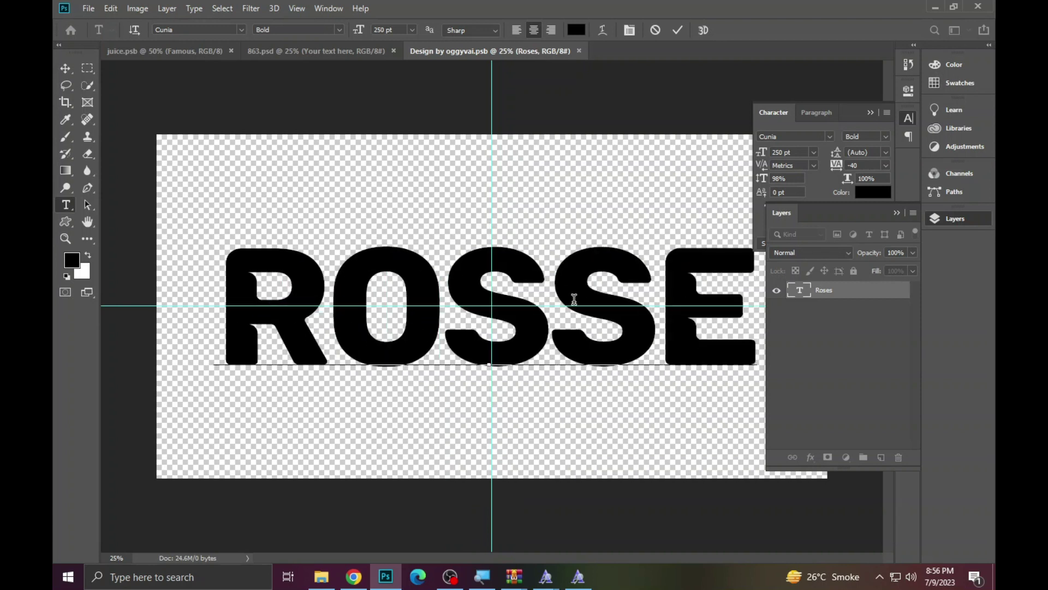
pyautogui.press('BackSpace')
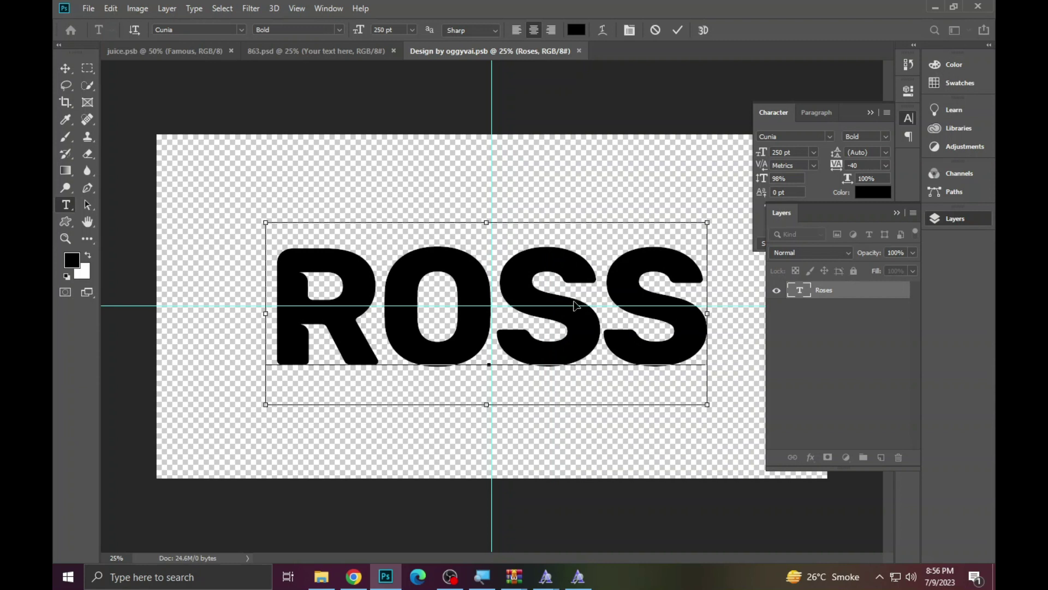
pyautogui.write('Y')
pyautogui.press('ctrl')
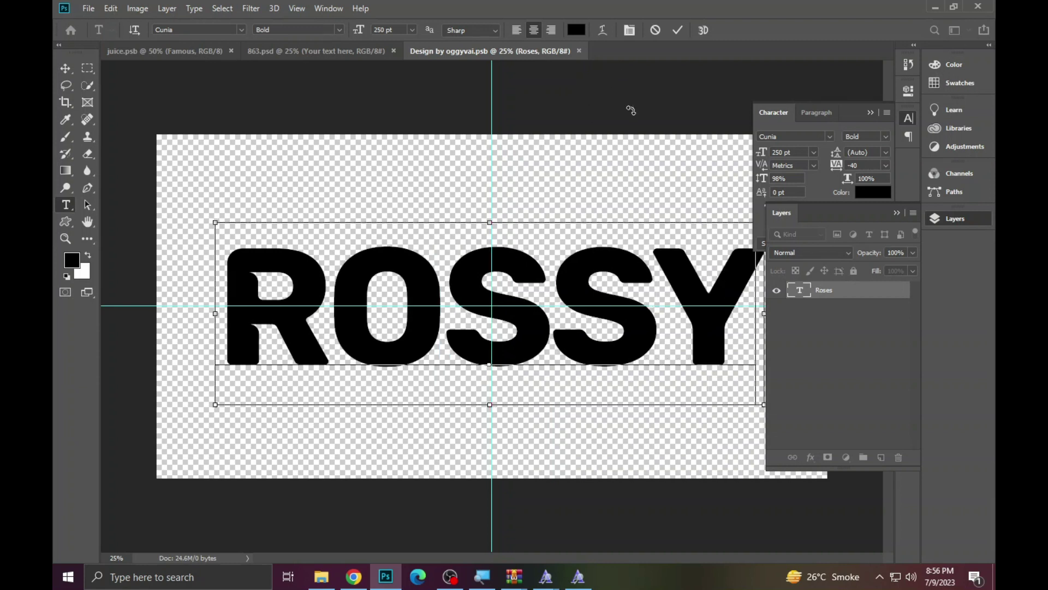
pyautogui.hotkey('ctrl', 'Return')
pyautogui.hotkey('ctrl', 's')
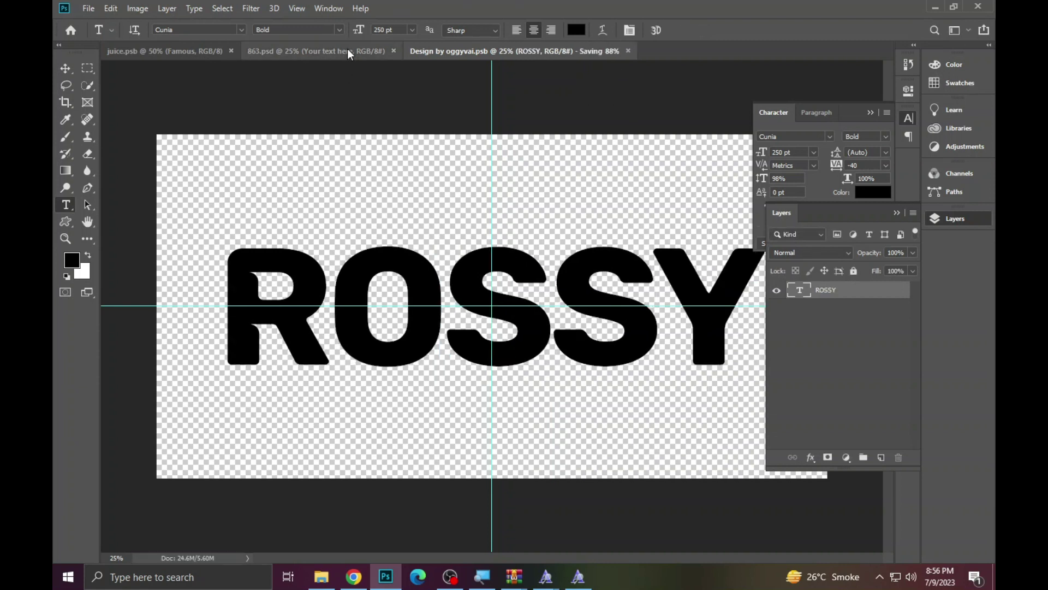
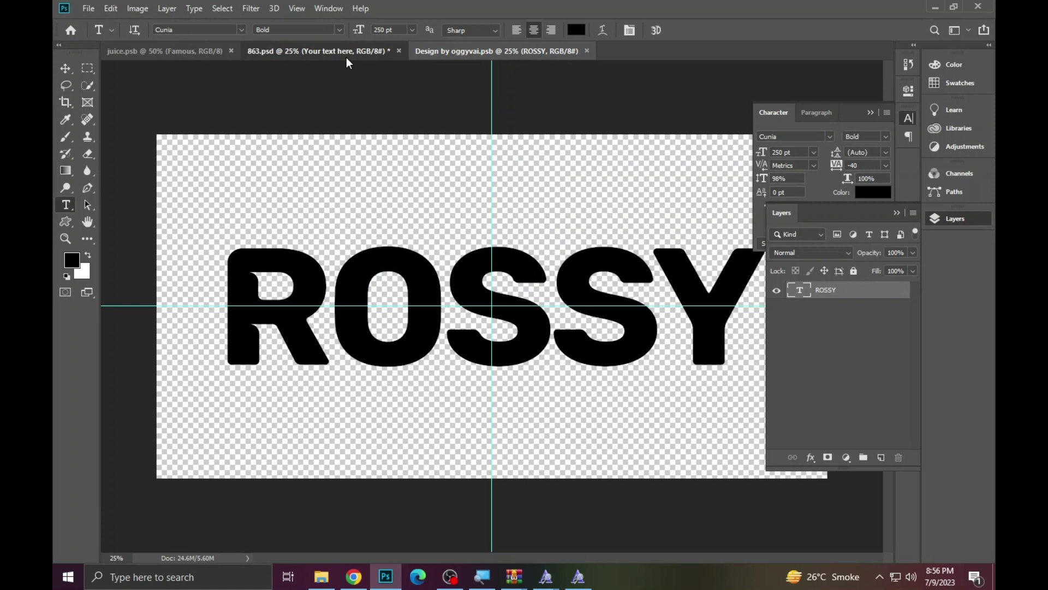
# Zoom in on the pink ROSSY lettering in 863.psd, then fit it on screen.
pyautogui.click(346, 58)
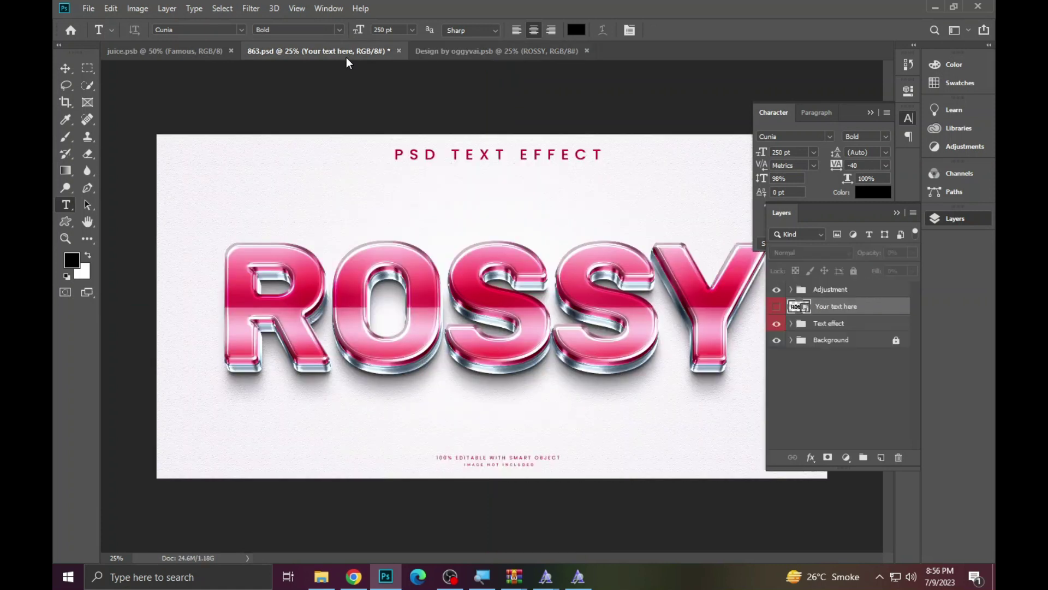
pyautogui.click(65, 238)
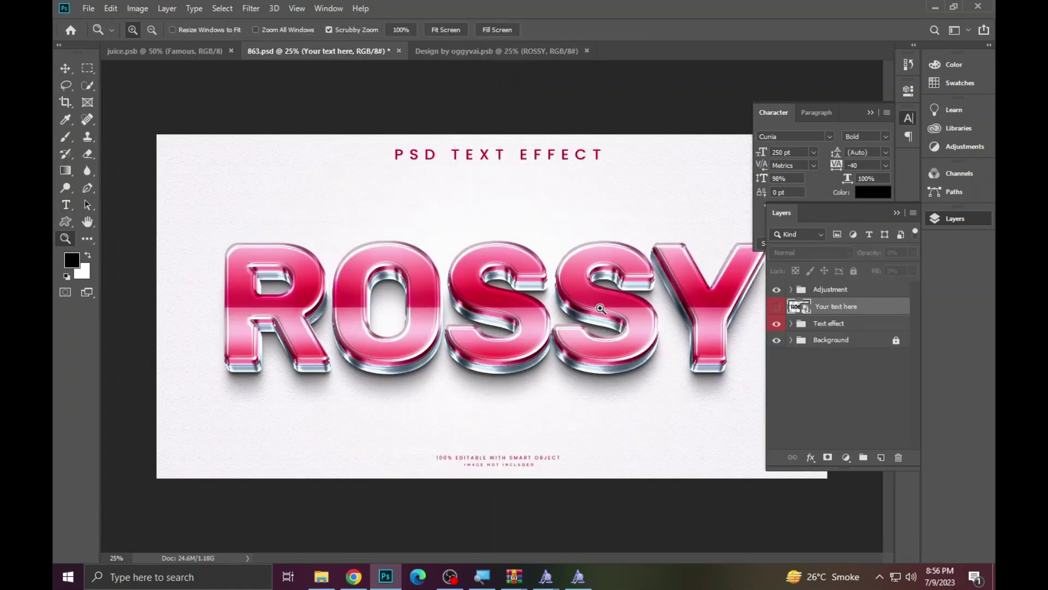
pyautogui.click(600, 309)
pyautogui.click(434, 281)
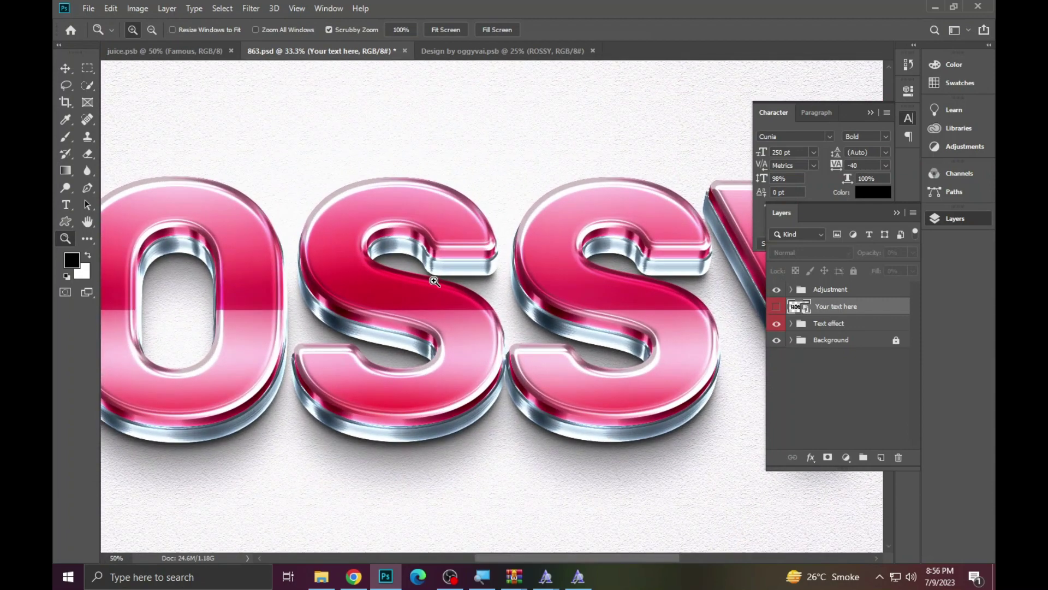
pyautogui.rightClick(440, 218)
pyautogui.click(460, 225)
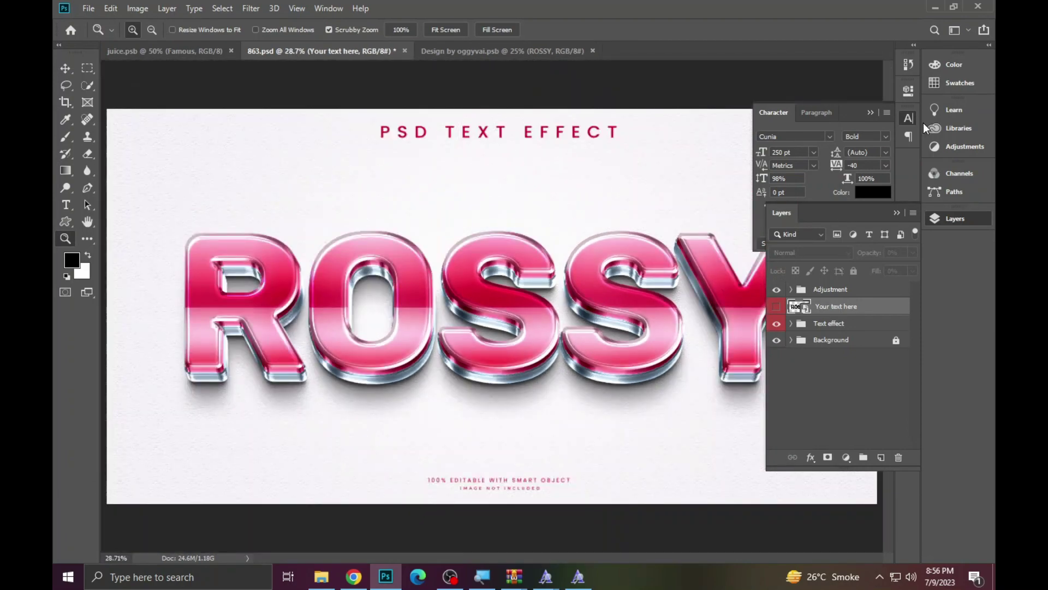
# Collapse the character and layers panels and close 863.psd without saving.
pyautogui.click(908, 118)
pyautogui.click(959, 223)
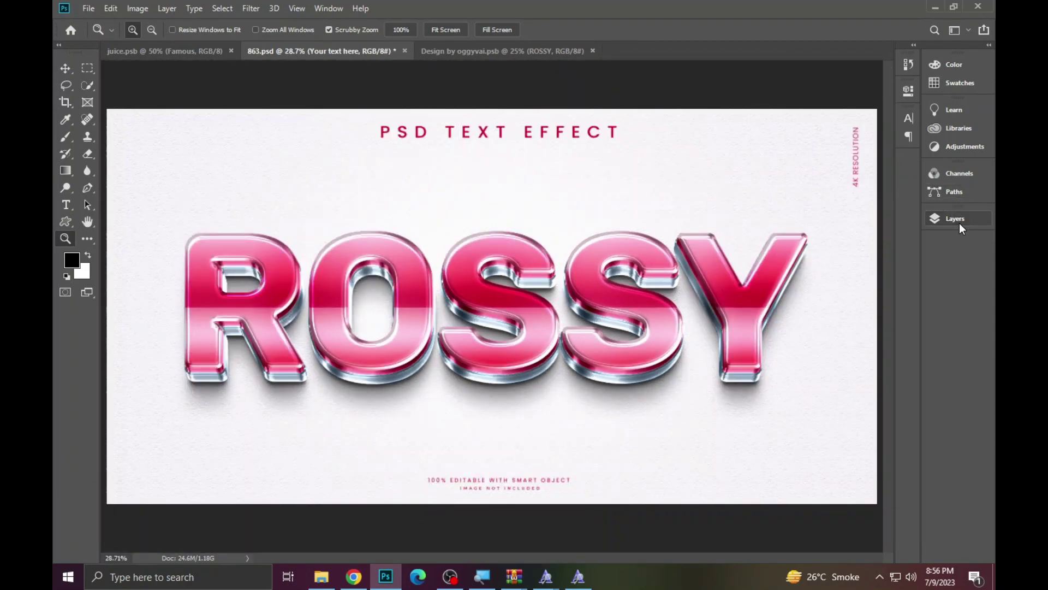
pyautogui.click(405, 51)
pyautogui.click(519, 219)
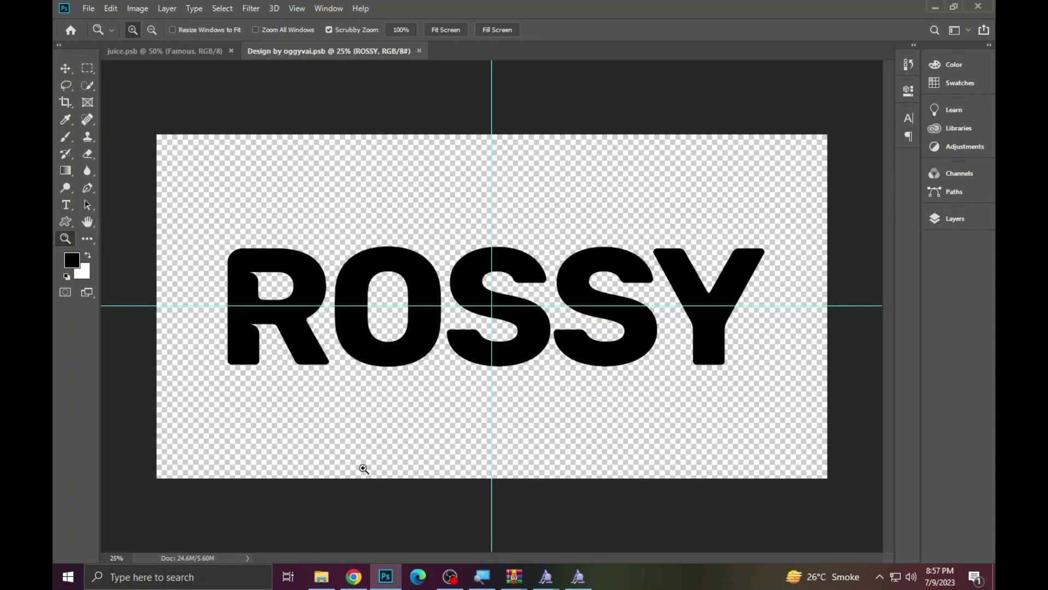
# Inspect the purple SCENT 878 preview image up close, then open 878.psd in Photoshop.
pyautogui.click(321, 576)
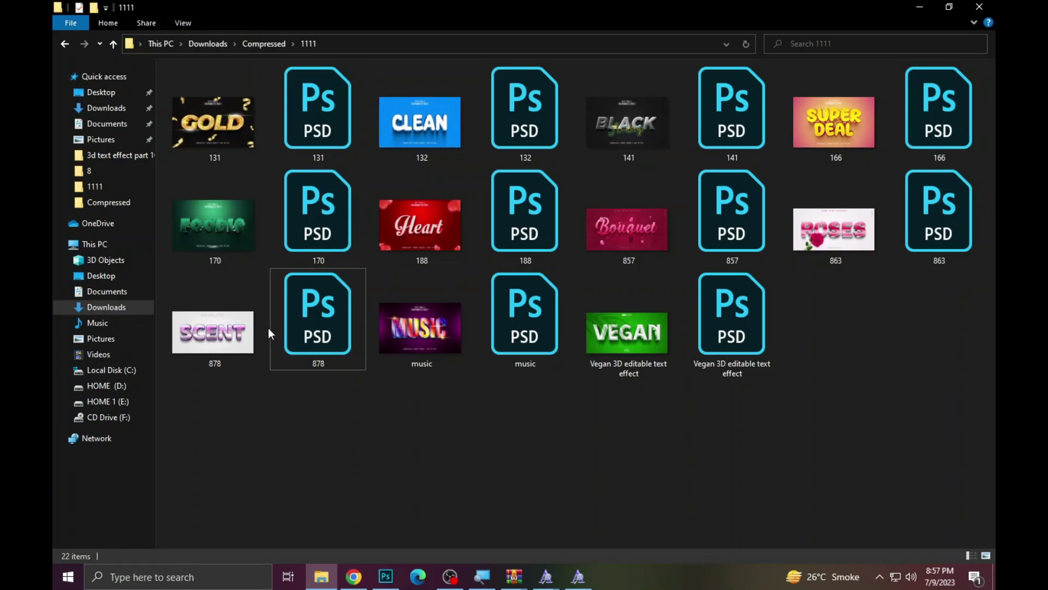
pyautogui.doubleClick(236, 333)
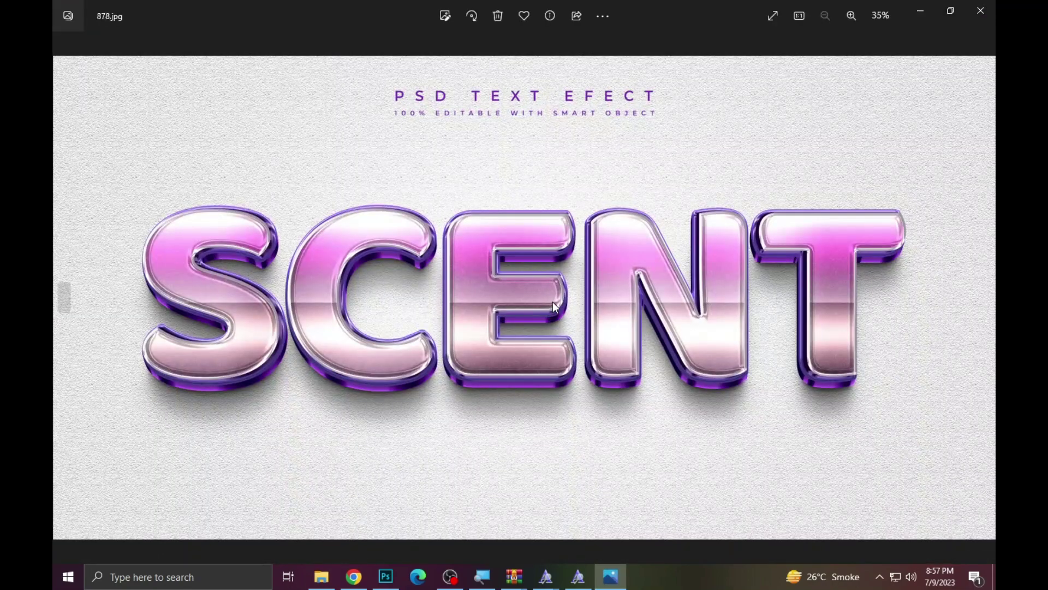
pyautogui.scroll(2, 553, 301)
pyautogui.scroll(2, 617, 268)
pyautogui.moveTo(616, 268)
pyautogui.mouseDown()
pyautogui.moveTo(779, 285)
pyautogui.moveTo(573, 286)
pyautogui.mouseUp()
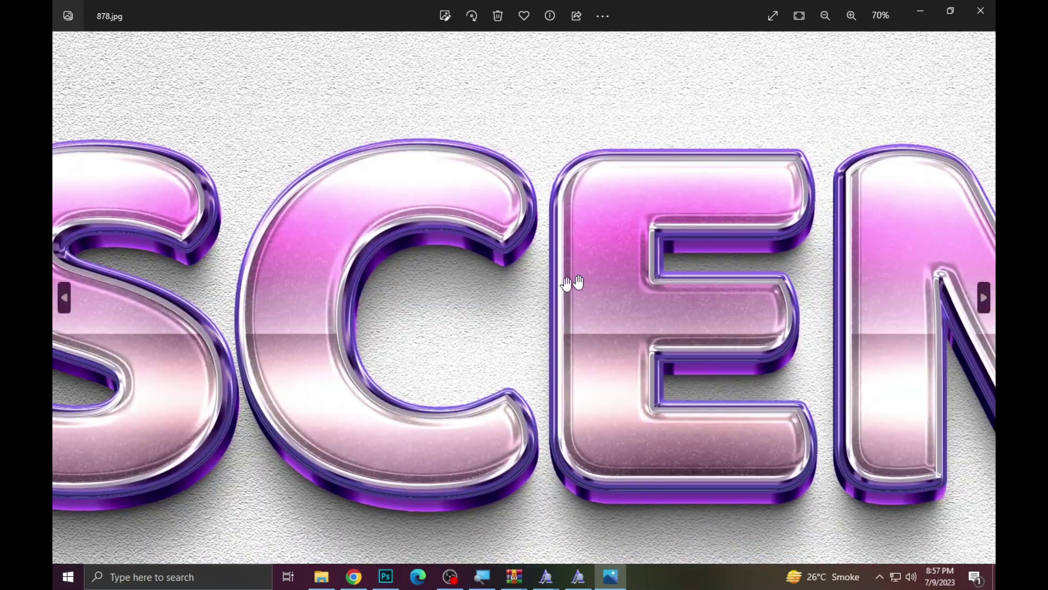
pyautogui.moveTo(744, 246); pyautogui.dragTo(610, 232)
pyautogui.click(981, 10)
pyautogui.doubleClick(307, 332)
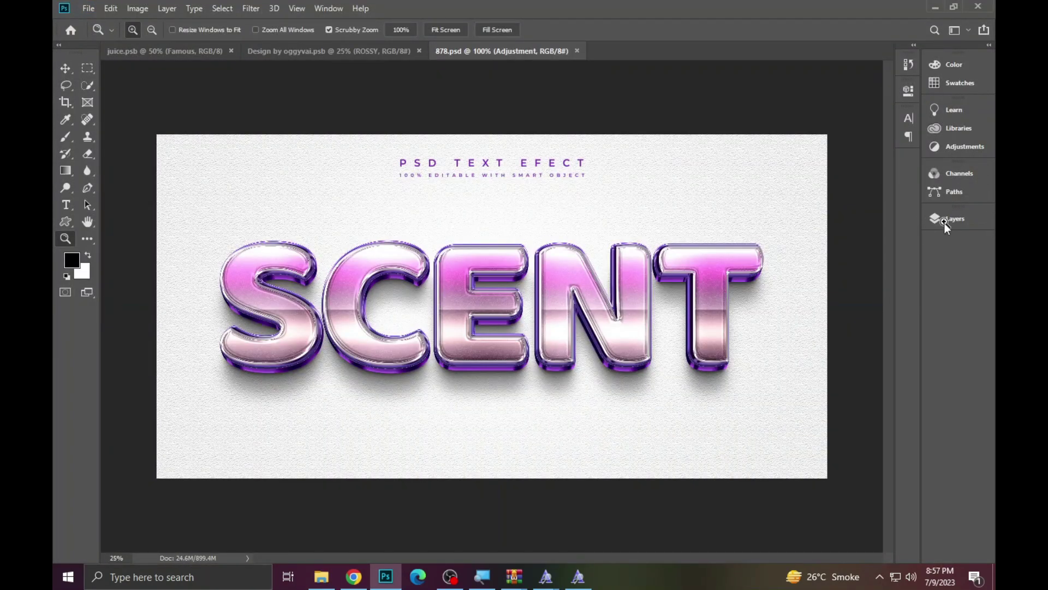
# Open the 'Your text here' smart object, update it, and dismiss the missing-fonts warning.
pyautogui.click(945, 221)
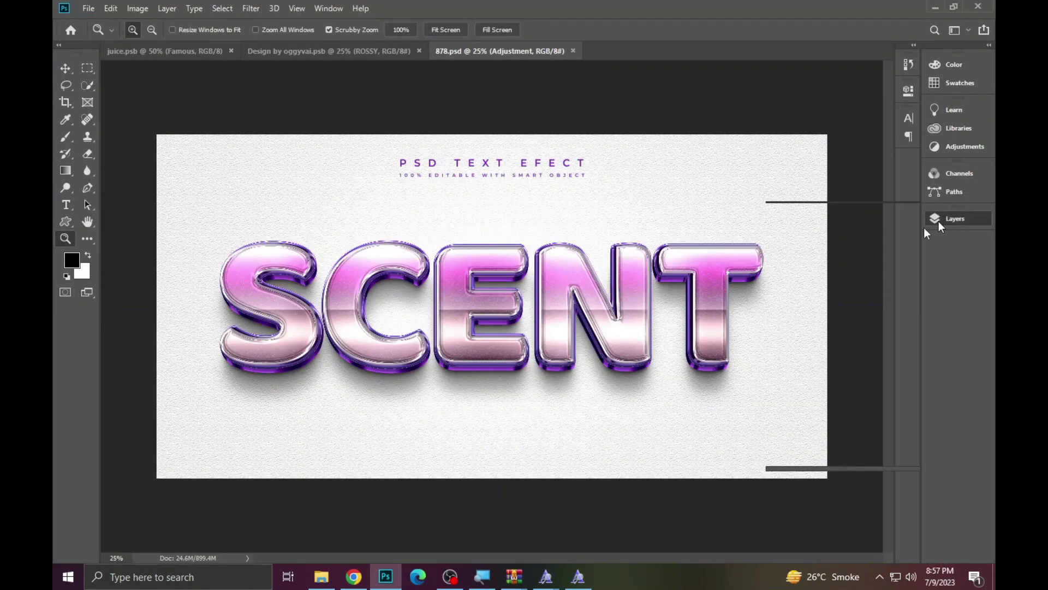
pyautogui.doubleClick(800, 307)
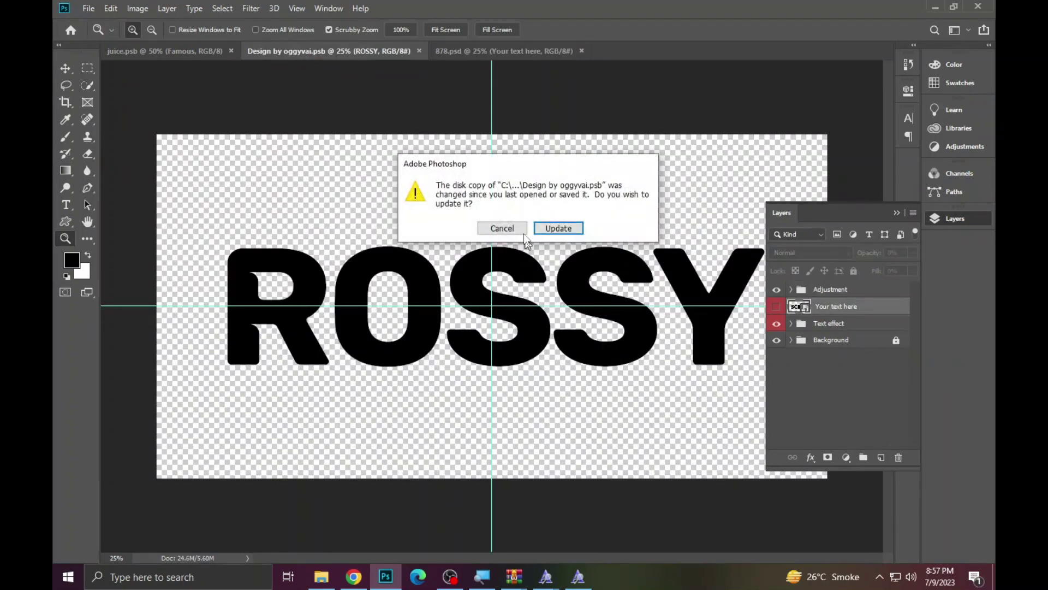
pyautogui.click(557, 237)
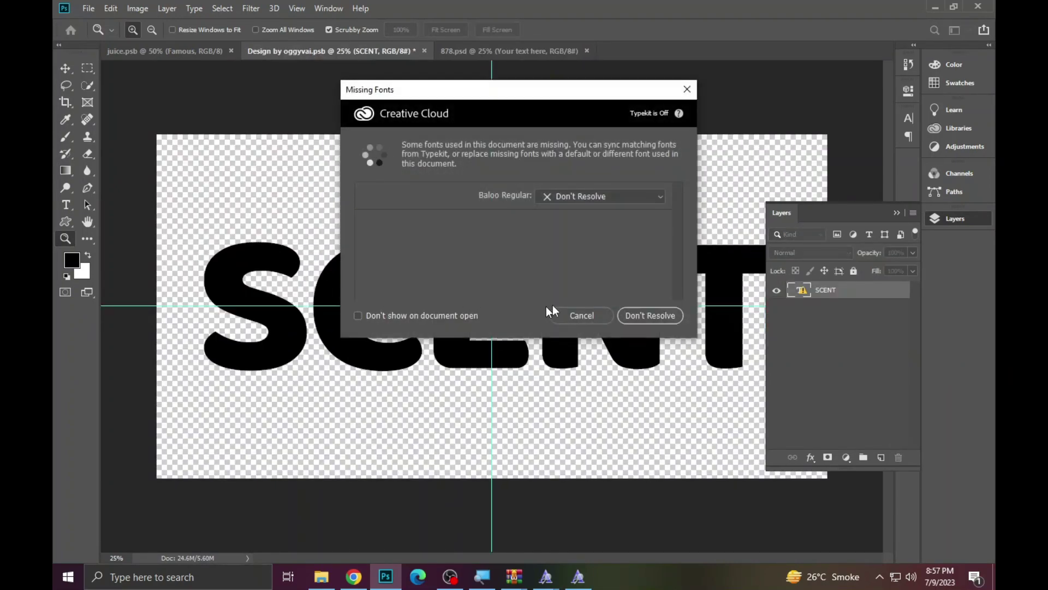
pyautogui.click(578, 312)
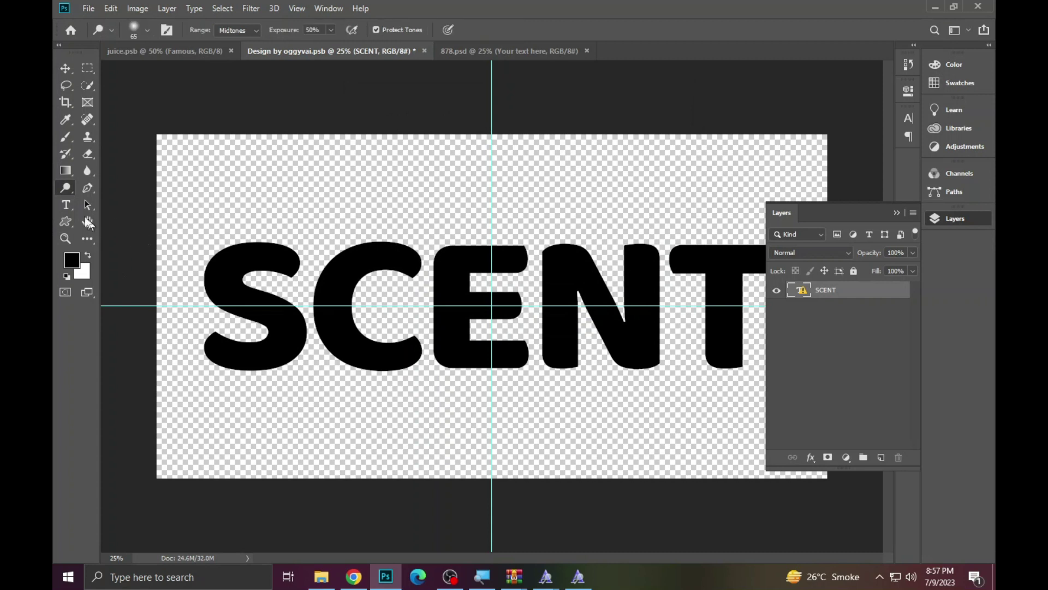
# Select the SCENT text with the Type tool despite the missing Baloo font, then exit editing.
pyautogui.click(66, 205)
pyautogui.click(378, 279)
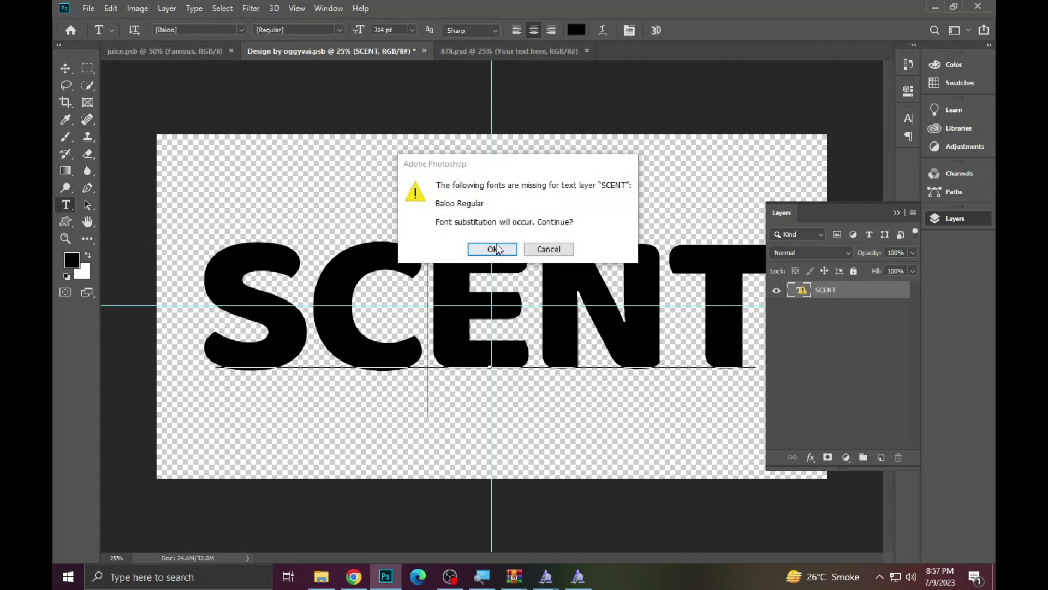
pyautogui.click(497, 245)
pyautogui.hotkey('ctrl', 'a')
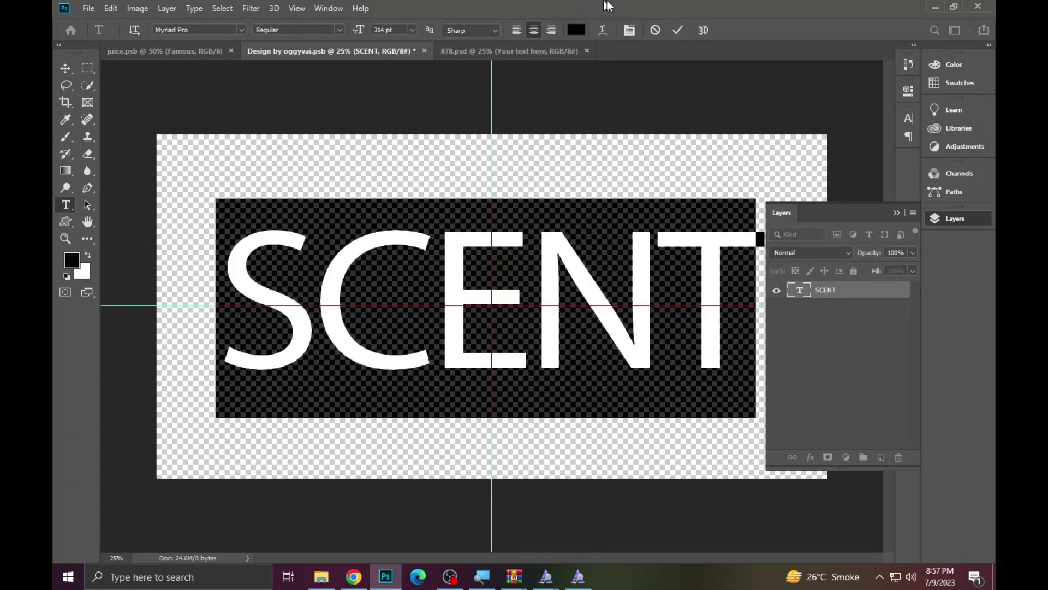
pyautogui.press('Escape')
pyautogui.press('Escape')
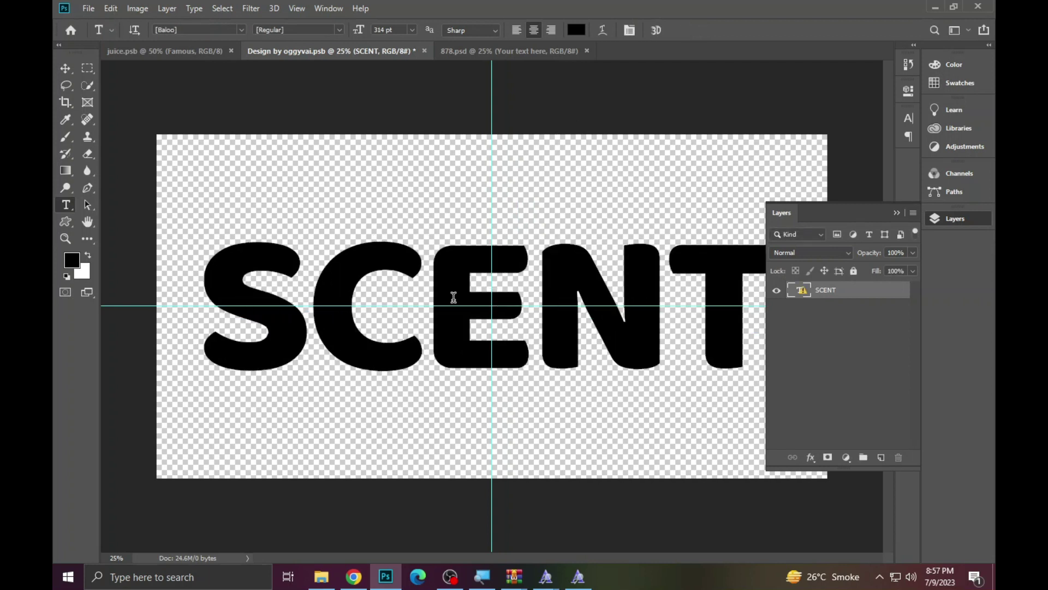
# Copy the missing font name Baloo from the font field.
pyautogui.click(185, 28)
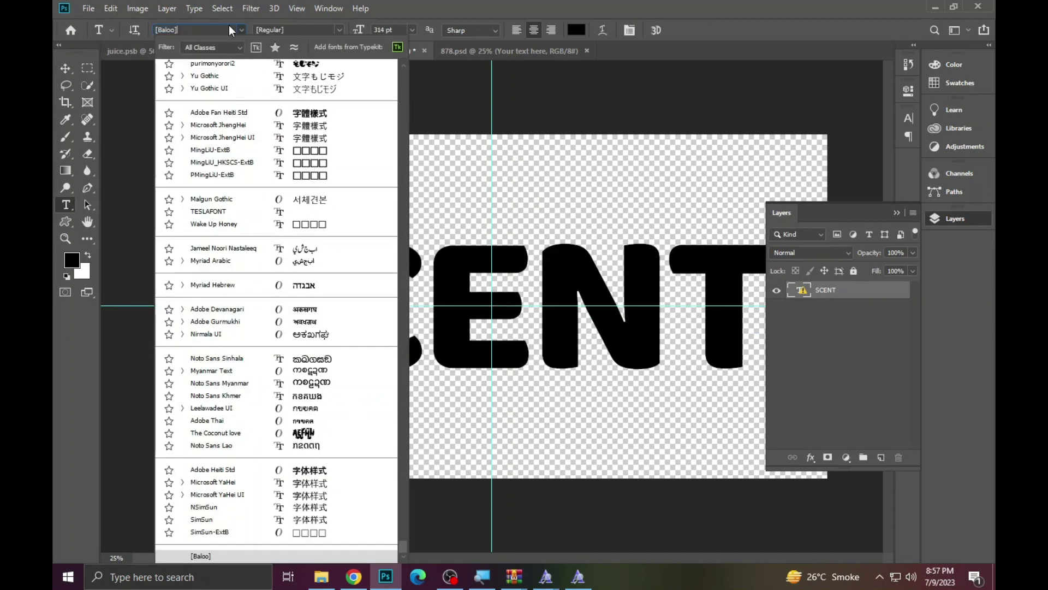
pyautogui.click(241, 30)
pyautogui.rightClick(227, 28)
pyautogui.click(240, 68)
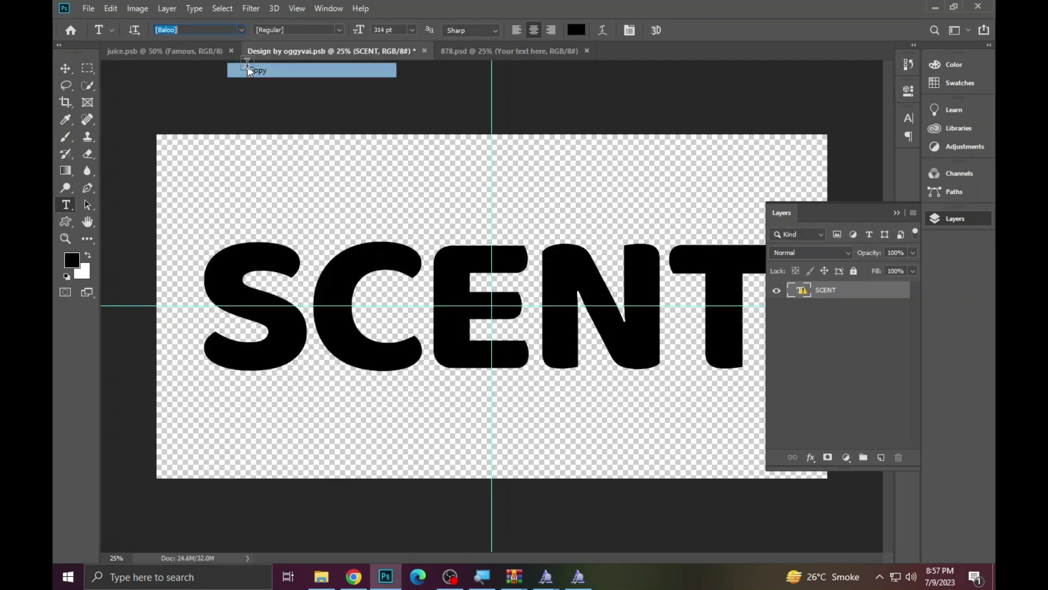
pyautogui.click(327, 580)
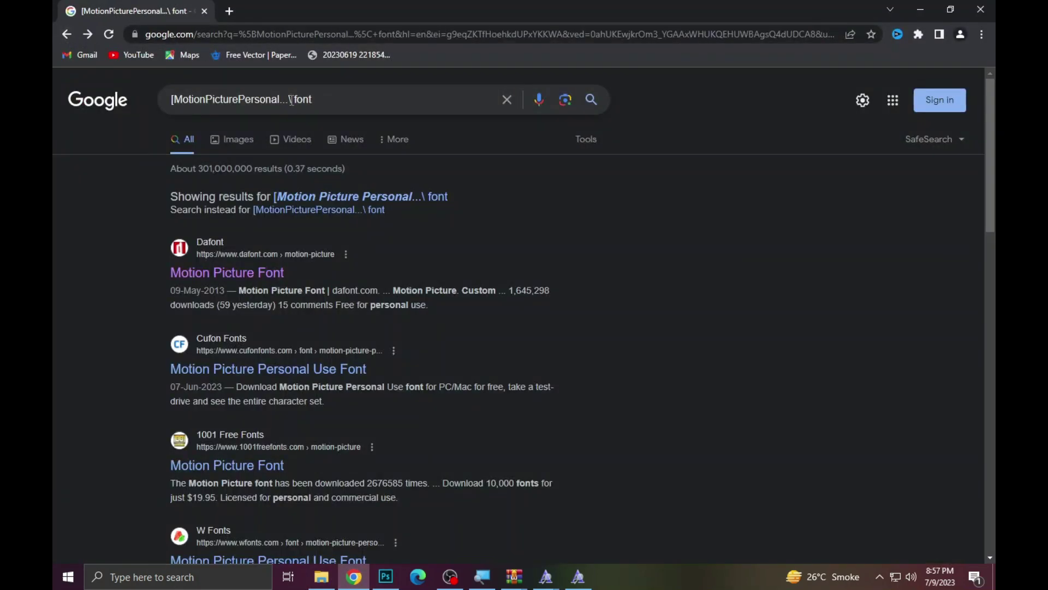
# Search Google for Baloo and open the befonts Baloo Font Family result.
pyautogui.moveTo(291, 100); pyautogui.dragTo(183, 98)
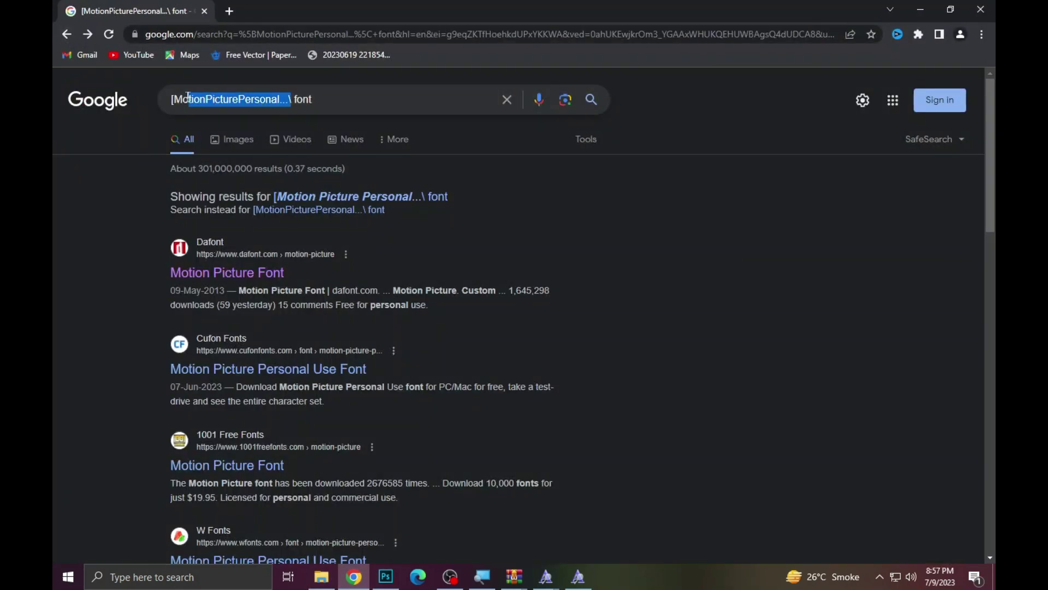
pyautogui.hotkey('ctrl', 'v')
pyautogui.press('Return')
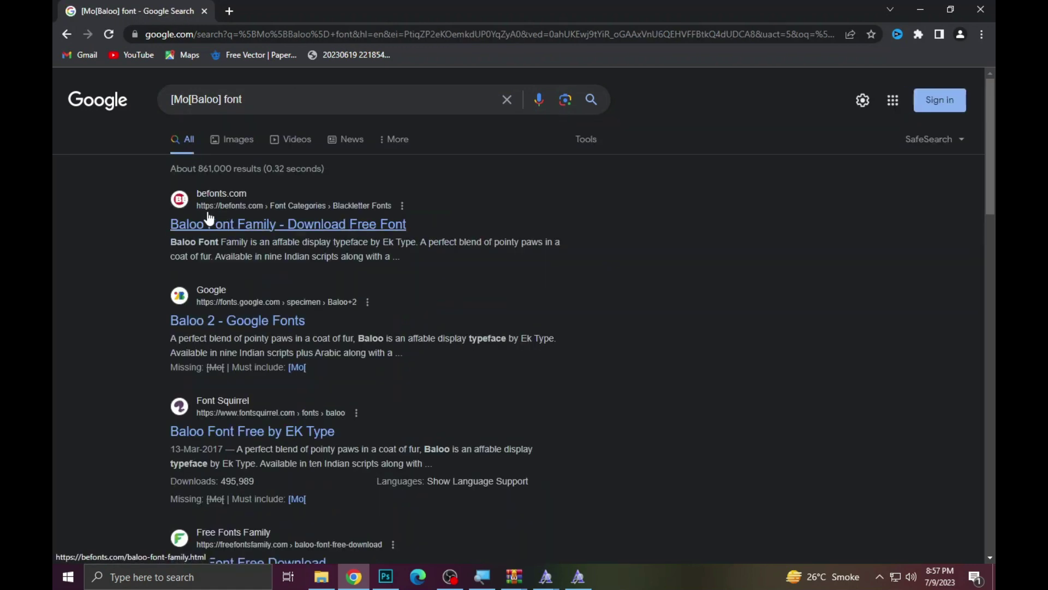
pyautogui.click(210, 219)
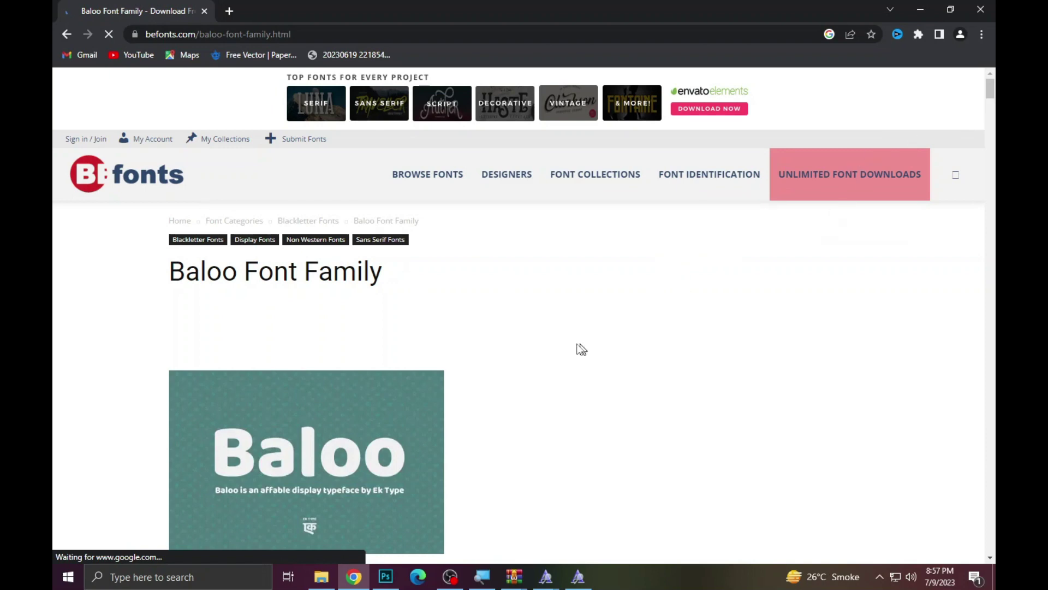
# Start downloading the Baloo font family as baloo-1-100.zip from befonts.com.
pyautogui.scroll(-15, 492, 344)
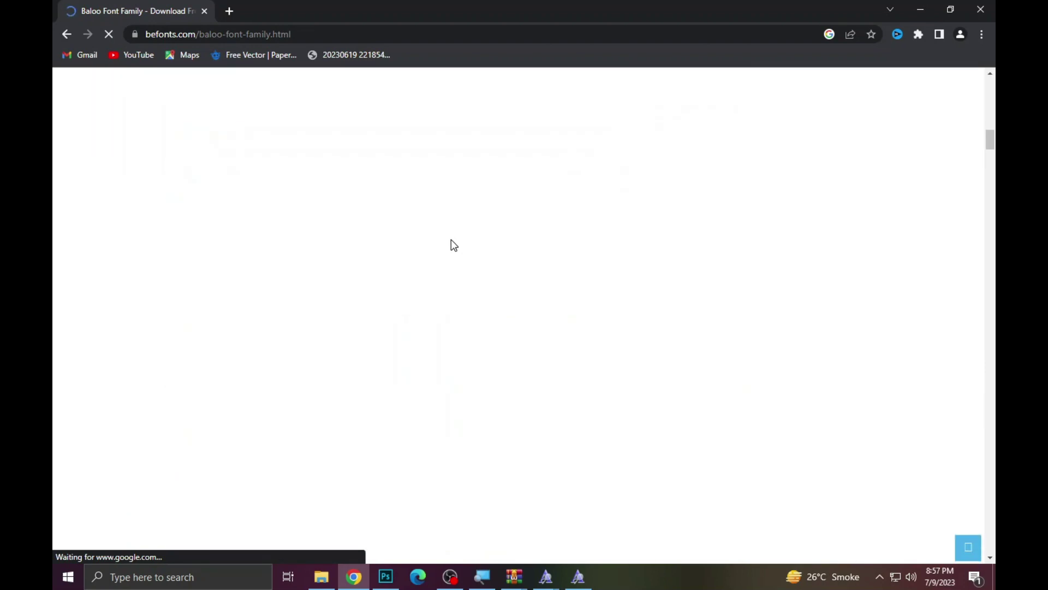
pyautogui.scroll(-5, 447, 243)
pyautogui.scroll(-10, 441, 240)
pyautogui.scroll(-10, 441, 244)
pyautogui.scroll(-5, 436, 246)
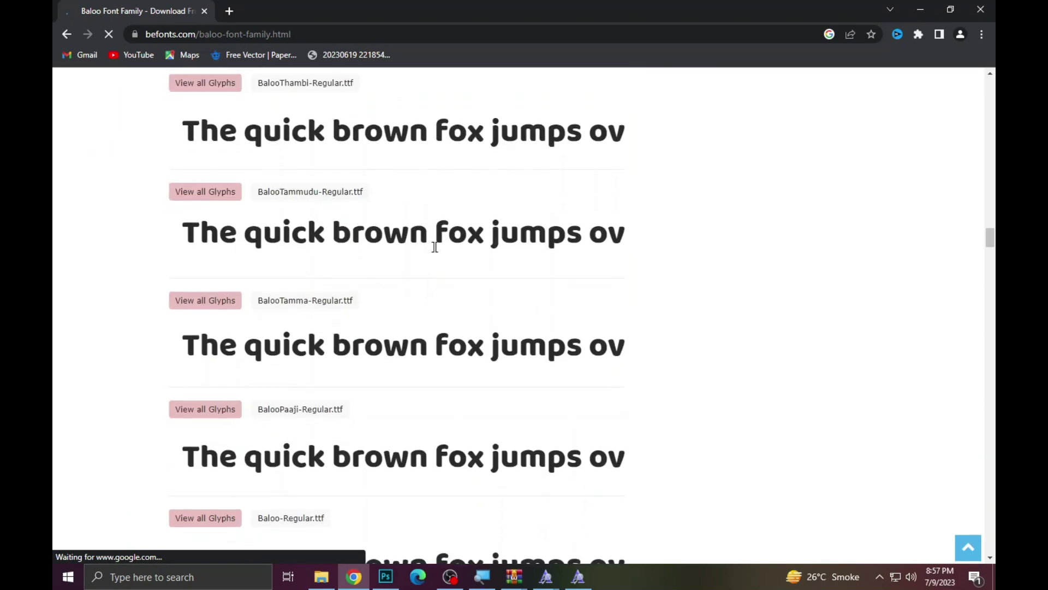
pyautogui.scroll(5, 435, 246)
pyautogui.click(211, 241)
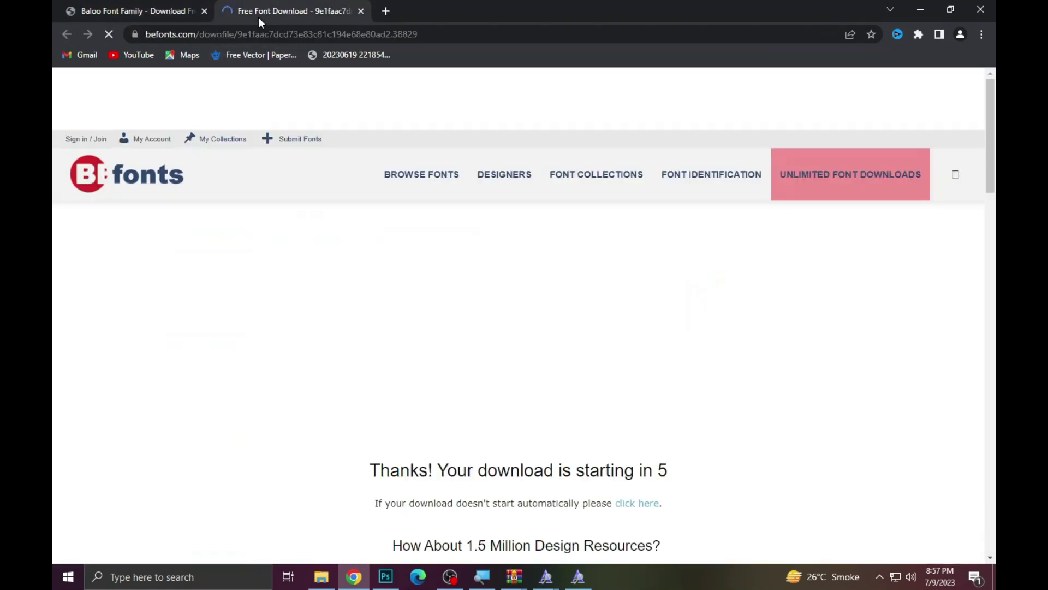
pyautogui.scroll(-5, 579, 231)
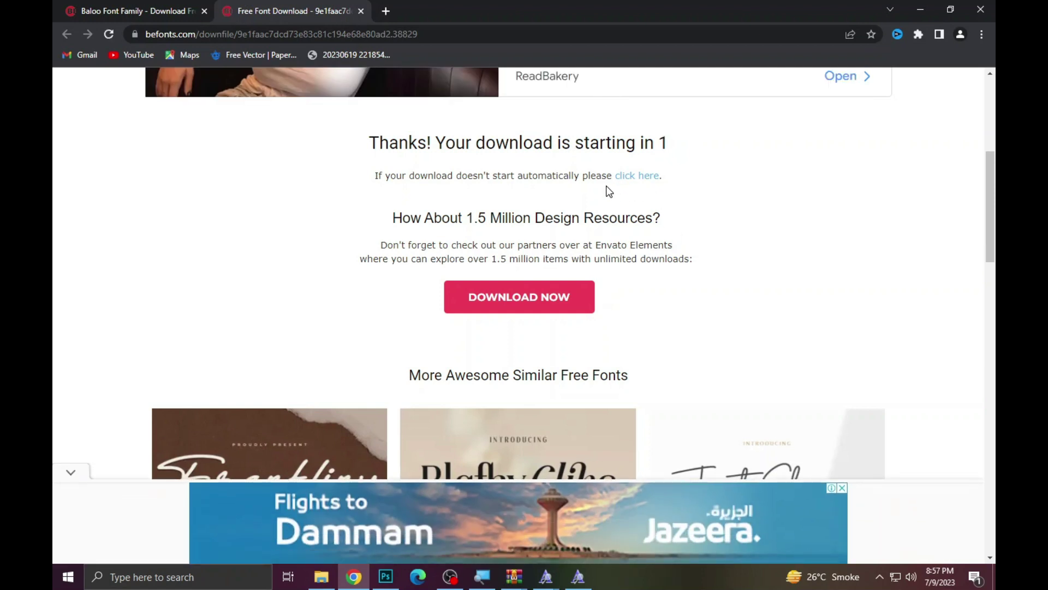
pyautogui.click(634, 176)
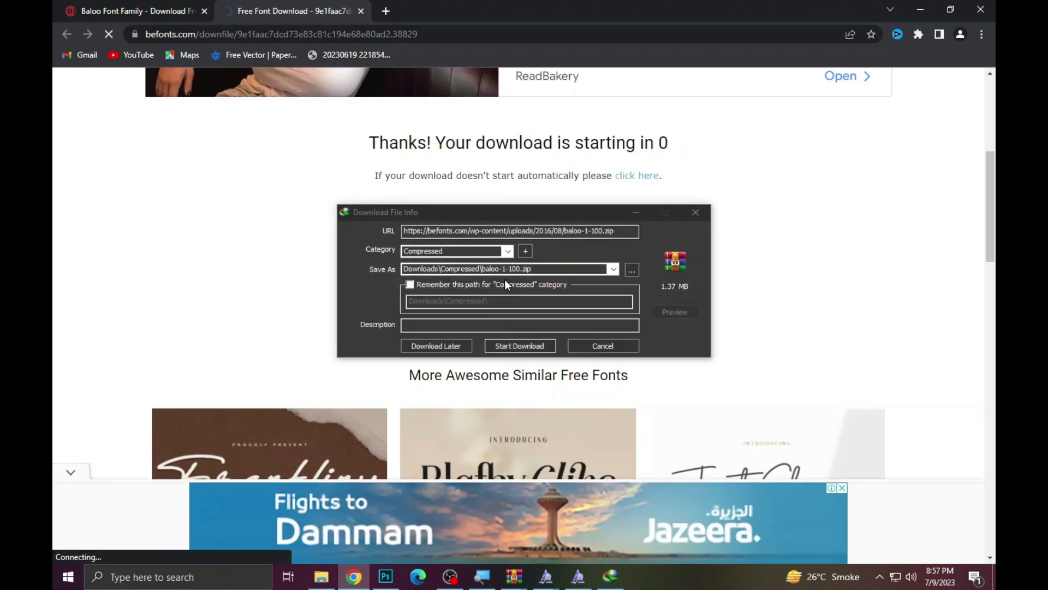
# Download baloo-1-100.zip, open it in WinRAR and install the BalooBhaina font.
pyautogui.click(519, 347)
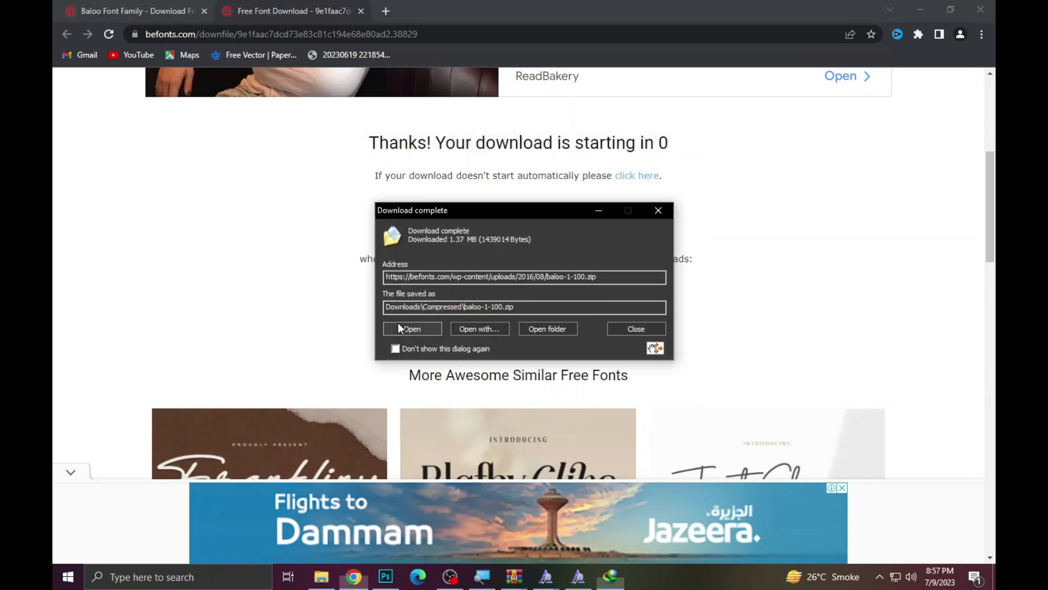
pyautogui.click(398, 323)
pyautogui.doubleClick(218, 245)
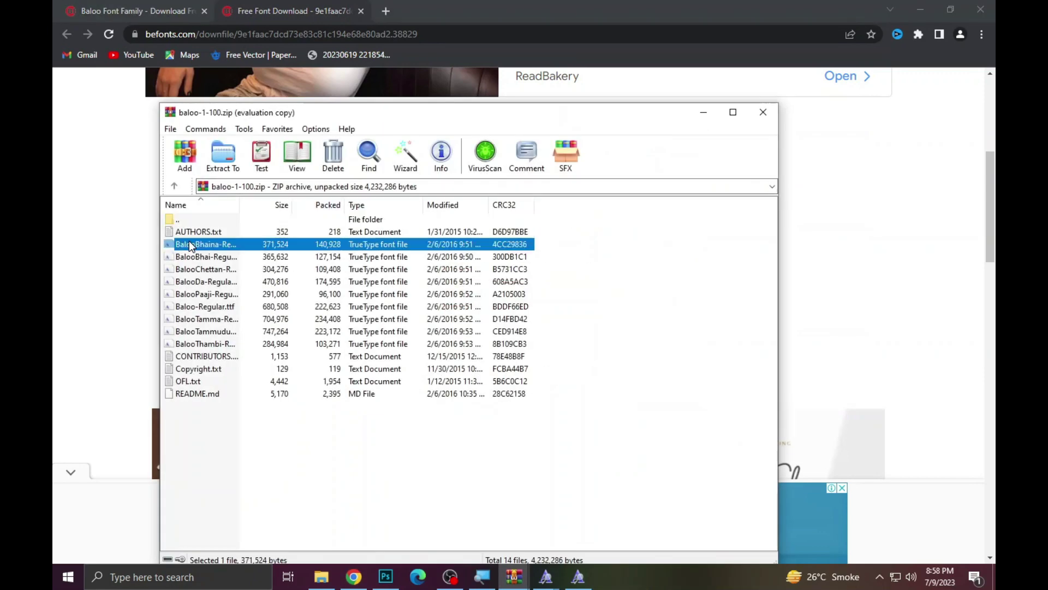
pyautogui.click(209, 136)
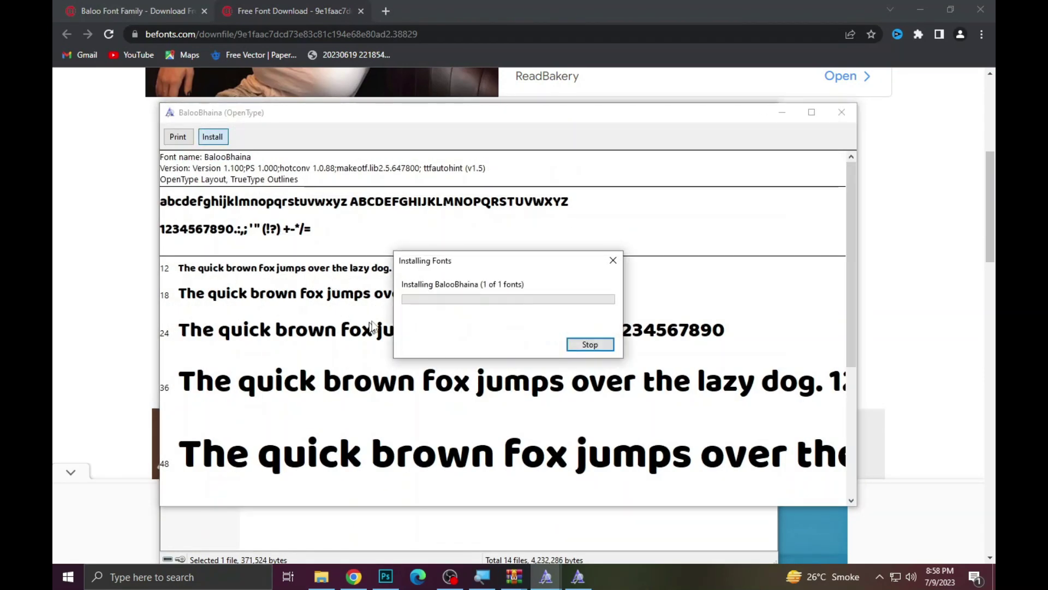
pyautogui.click(386, 576)
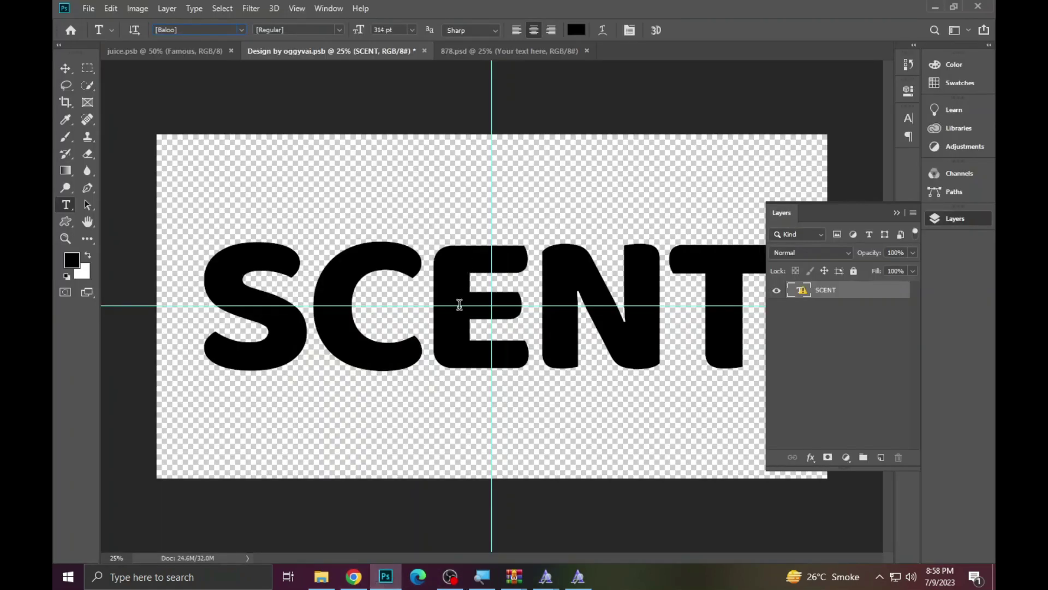
# Select all the SCENT text and set it to the Baloo Bhaina font.
pyautogui.click(458, 309)
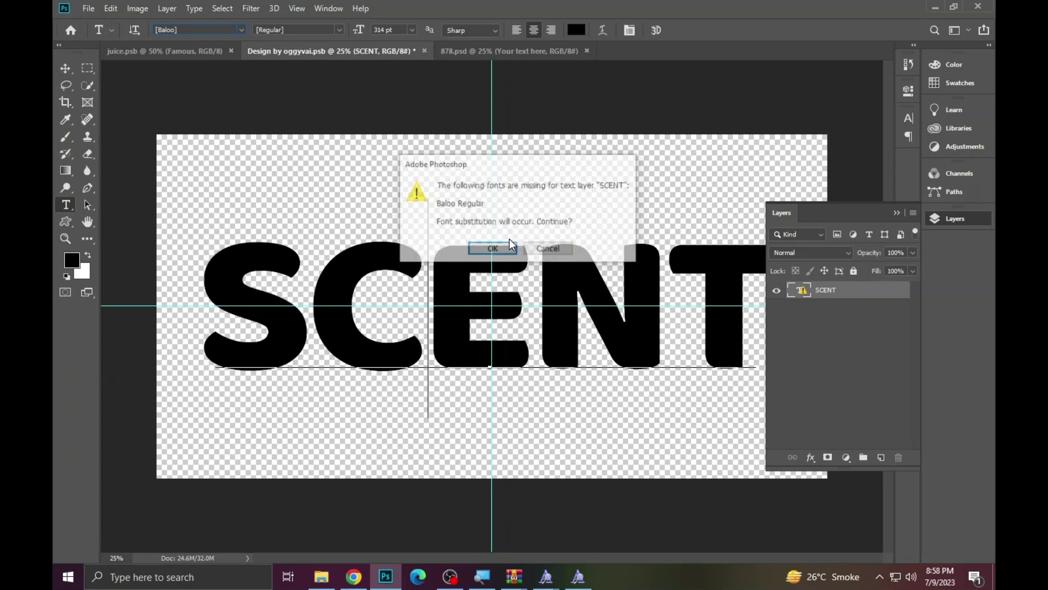
pyautogui.click(491, 249)
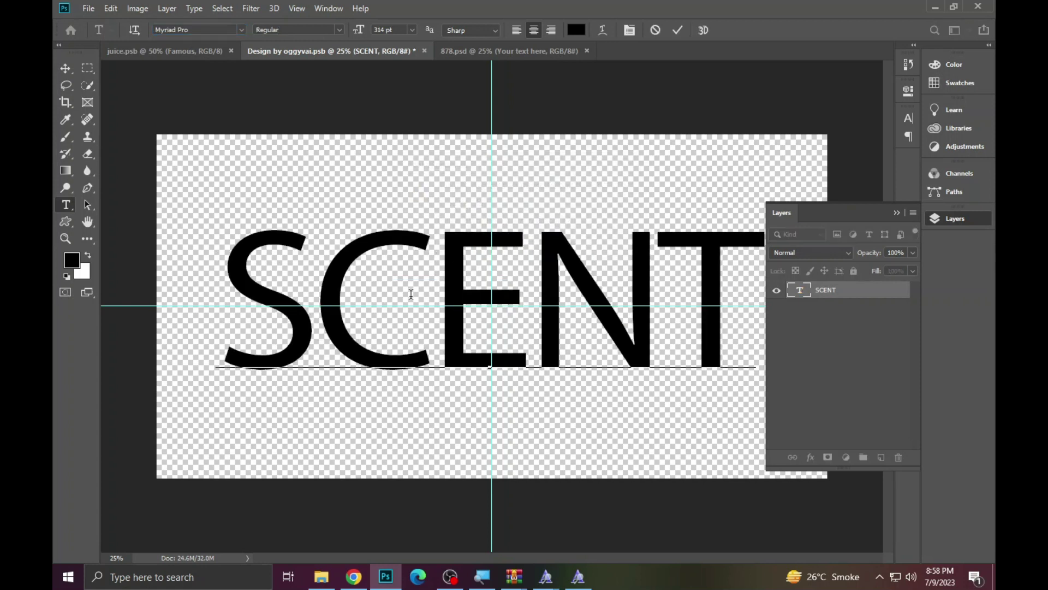
pyautogui.hotkey('ctrl', 'a')
pyautogui.click(192, 34)
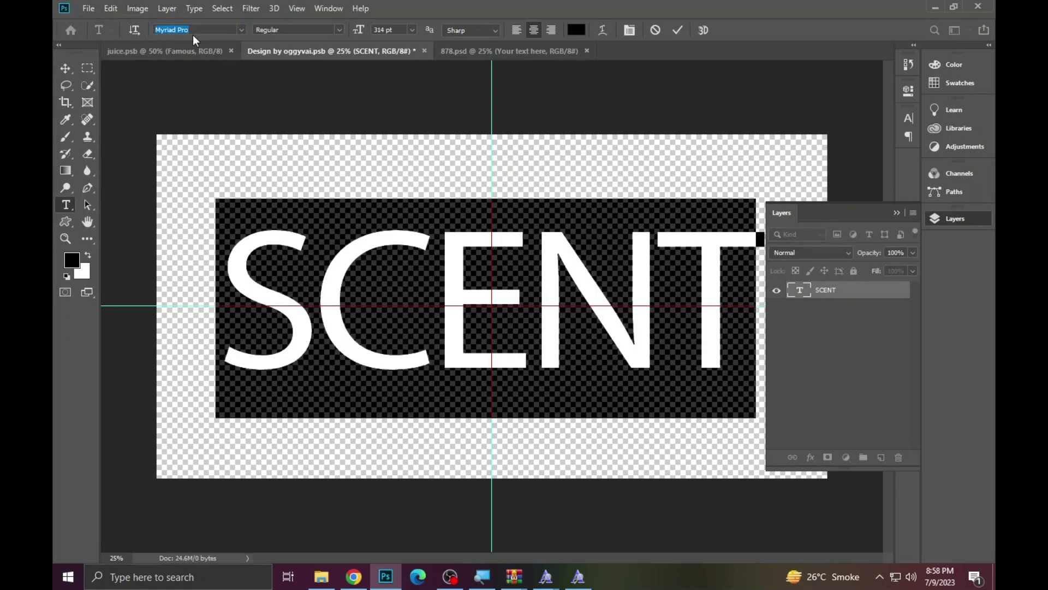
pyautogui.write('bal')
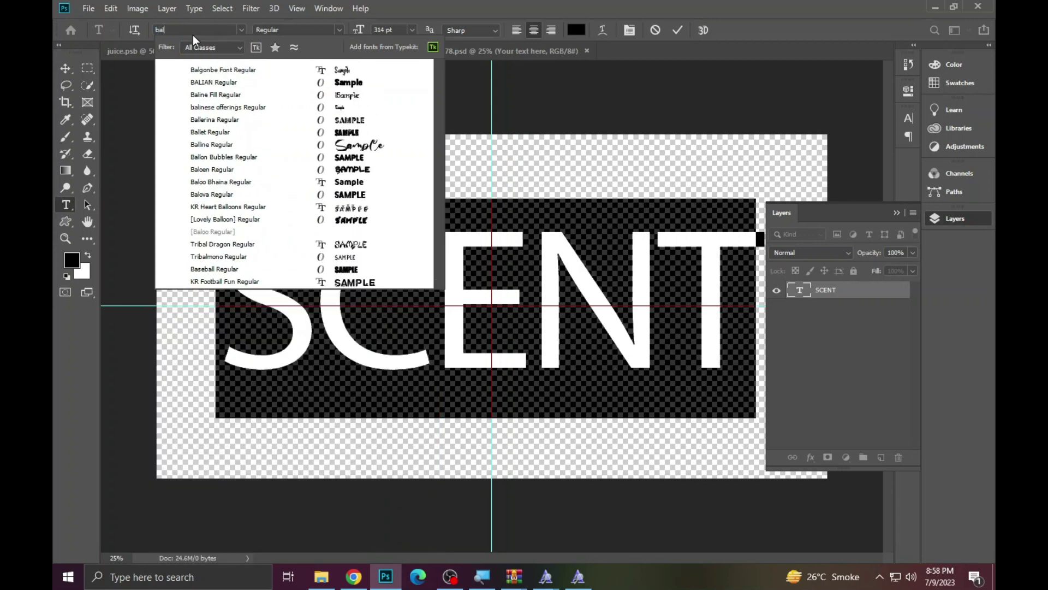
pyautogui.write('oo')
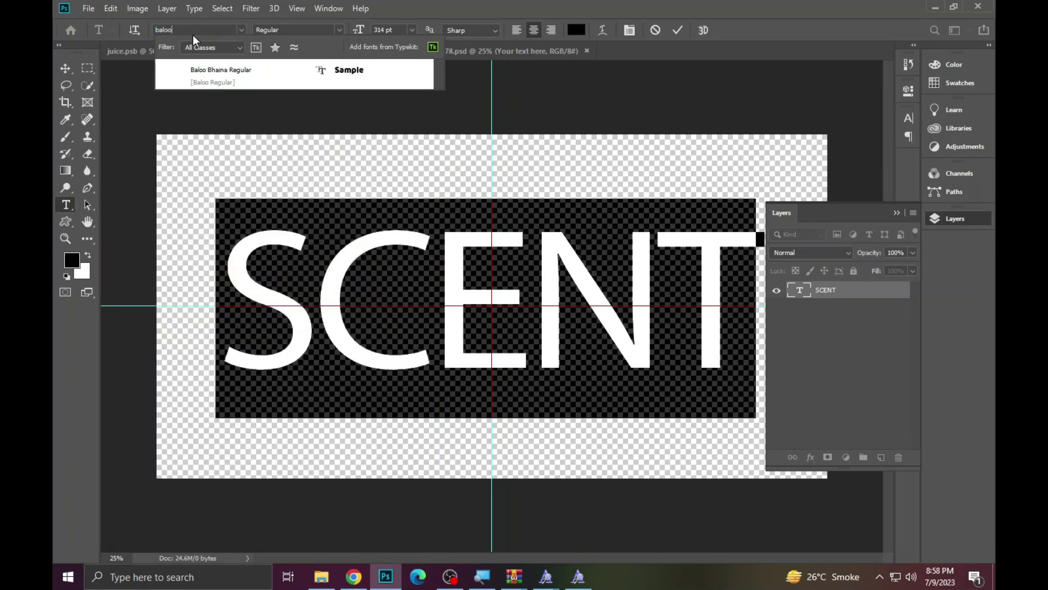
pyautogui.click(229, 67)
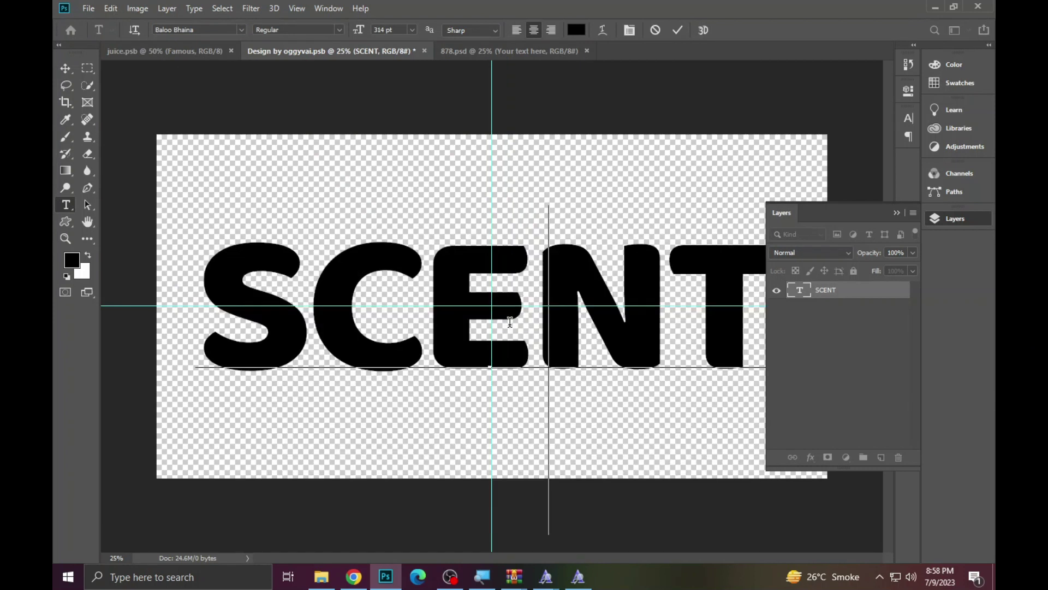
# Retype the text as AZHAR and save the smart object contents.
pyautogui.write('AZha')
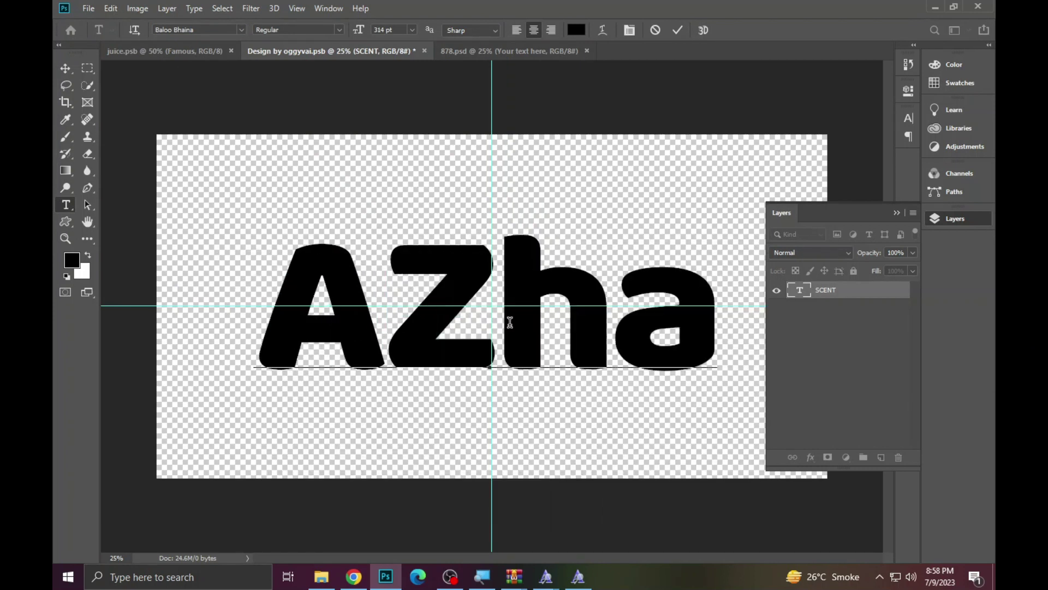
pyautogui.press('BackSpace')
pyautogui.press('BackSpace')
pyautogui.write('HA')
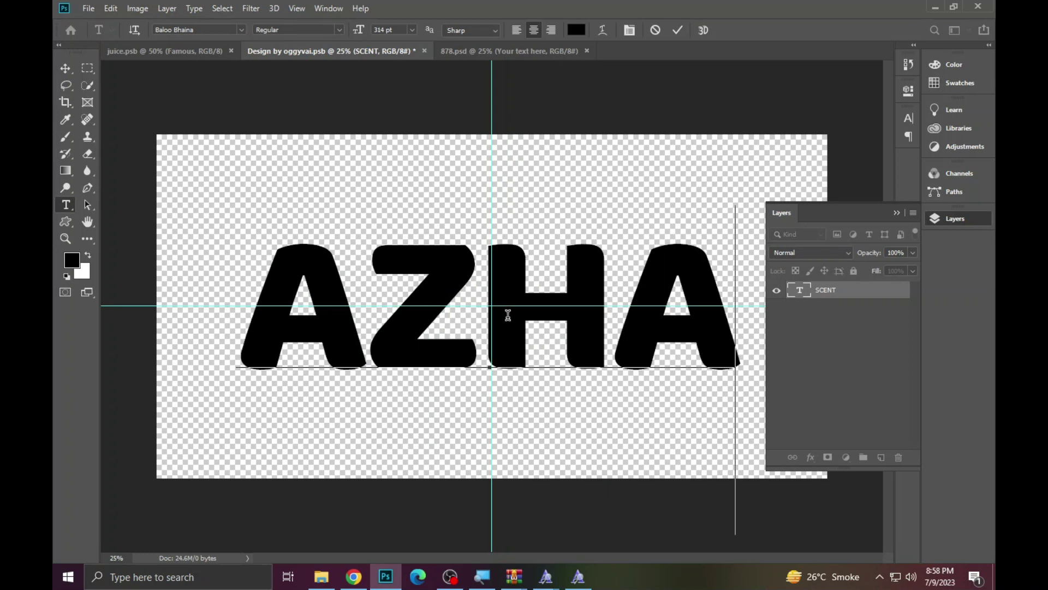
pyautogui.write('R')
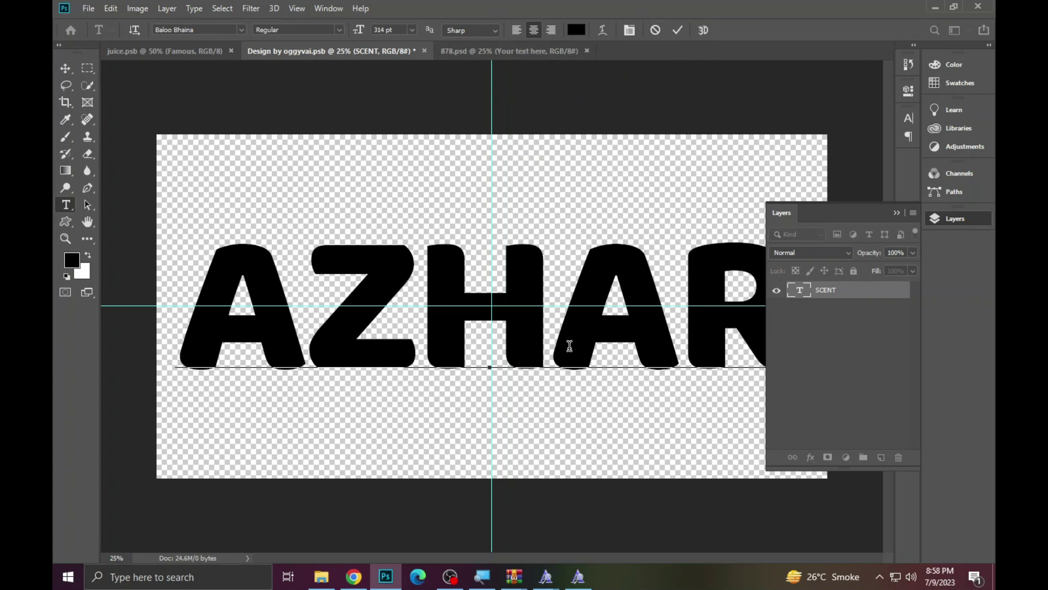
pyautogui.click(87, 6)
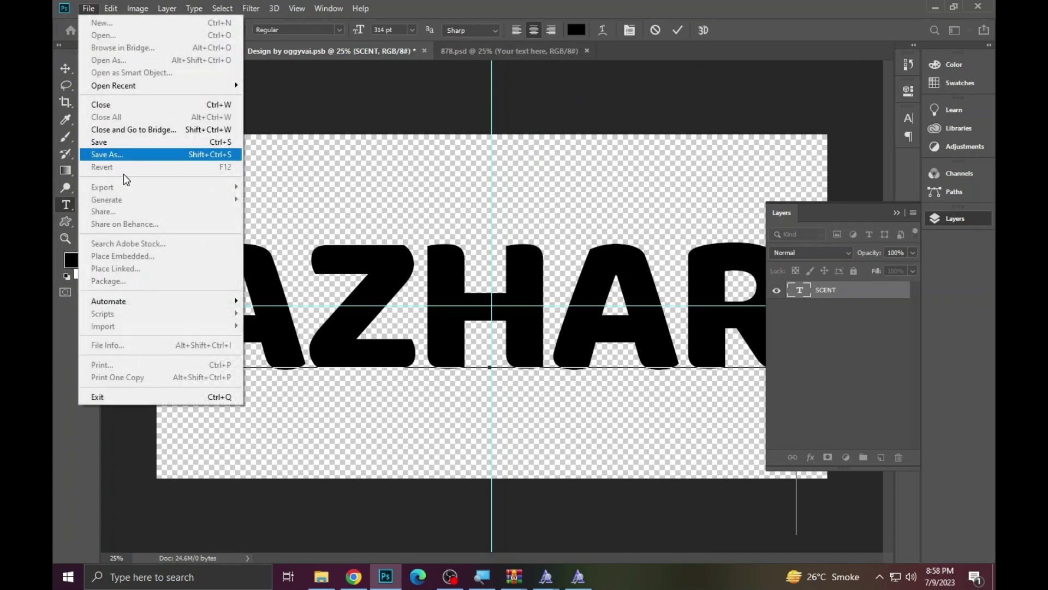
pyautogui.click(111, 139)
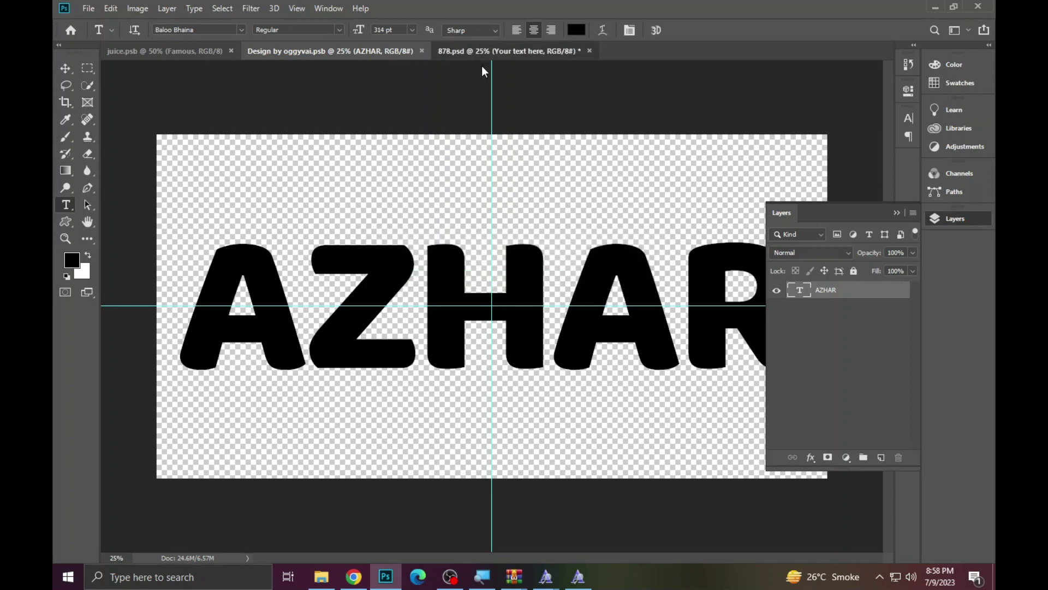
# Inspect the purple glossy AZHAR result in 878.psd, then close it without saving.
pyautogui.click(482, 65)
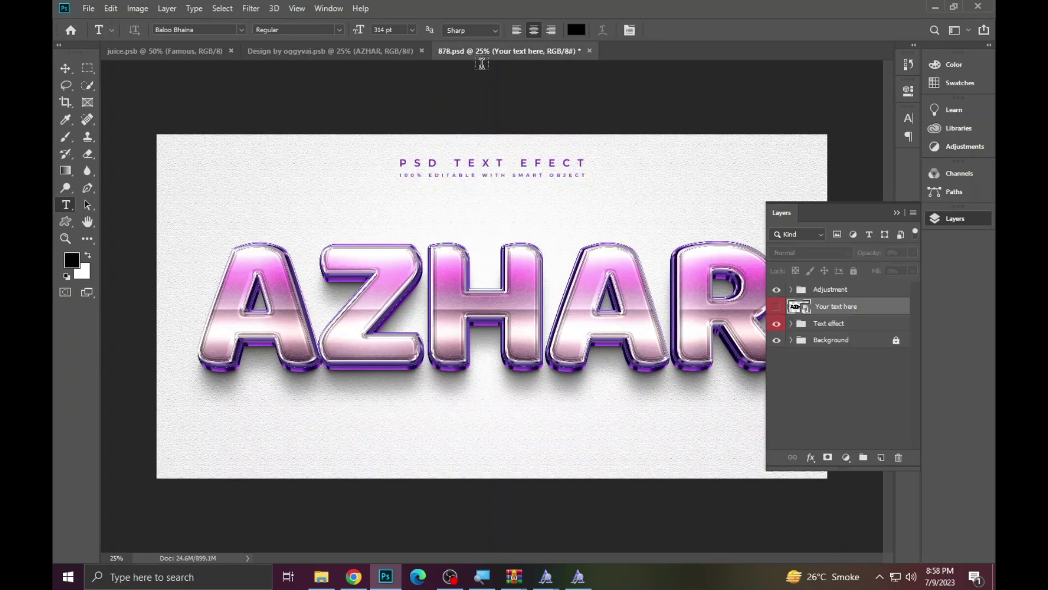
pyautogui.click(942, 220)
pyautogui.click(66, 239)
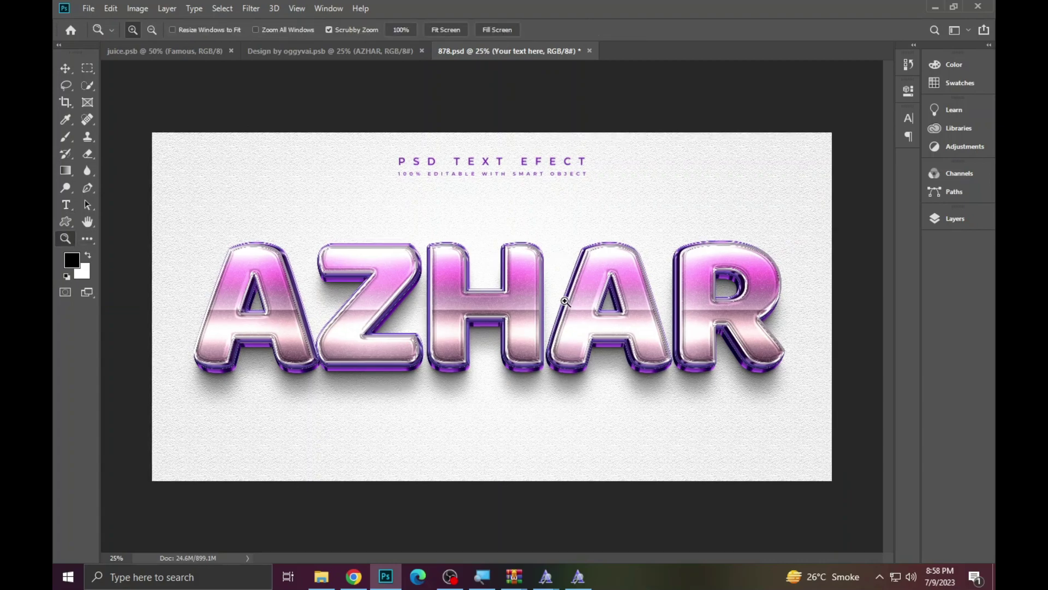
pyautogui.click(414, 260)
pyautogui.rightClick(404, 261)
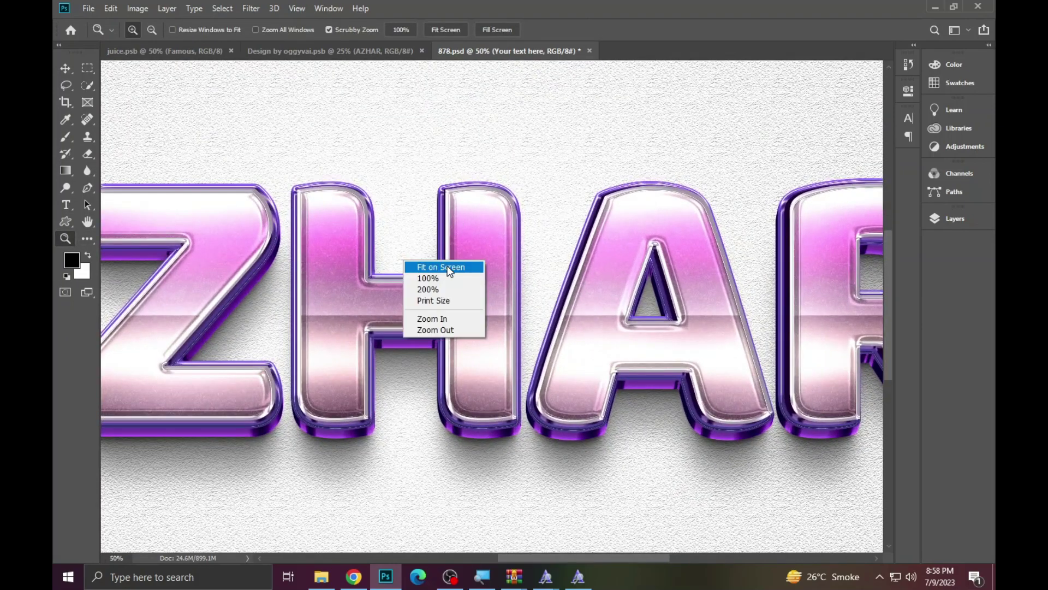
pyautogui.click(442, 267)
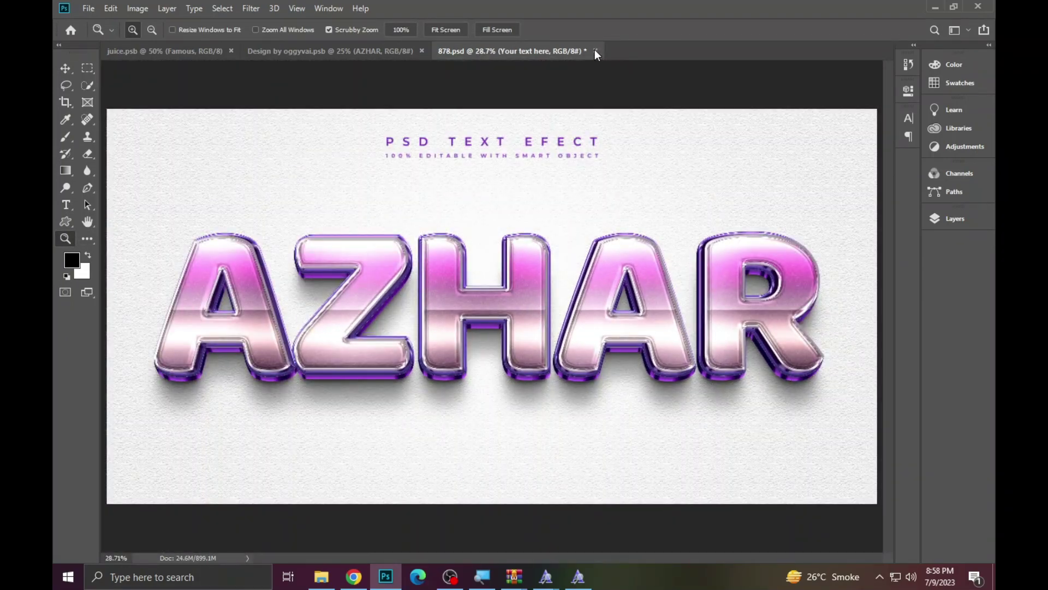
pyautogui.click(595, 51)
pyautogui.click(518, 218)
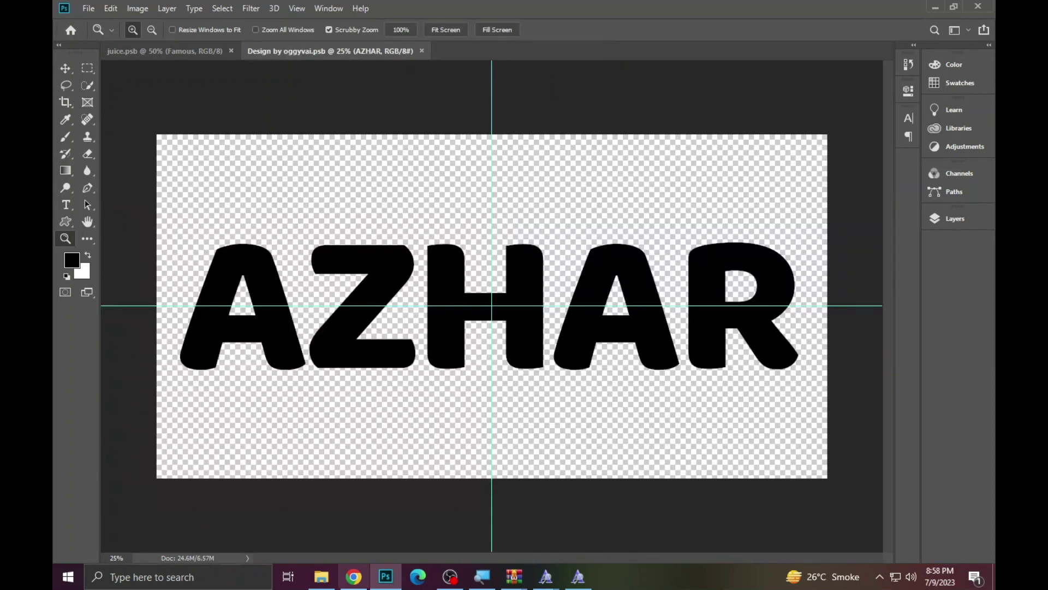
# Preview the music template image, then open music.psd in Photoshop.
pyautogui.click(314, 581)
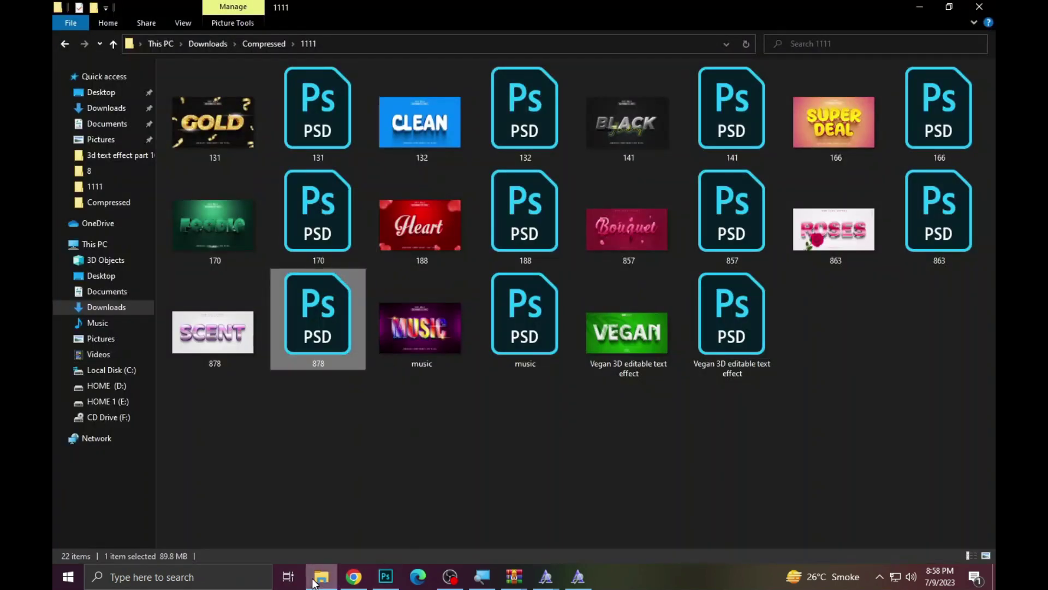
pyautogui.doubleClick(461, 334)
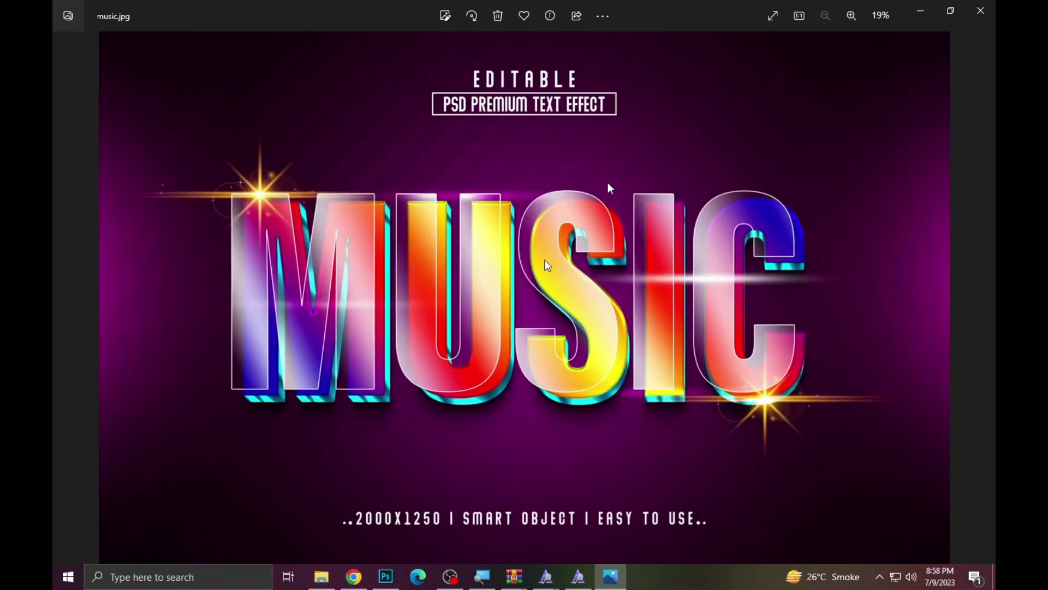
pyautogui.click(980, 10)
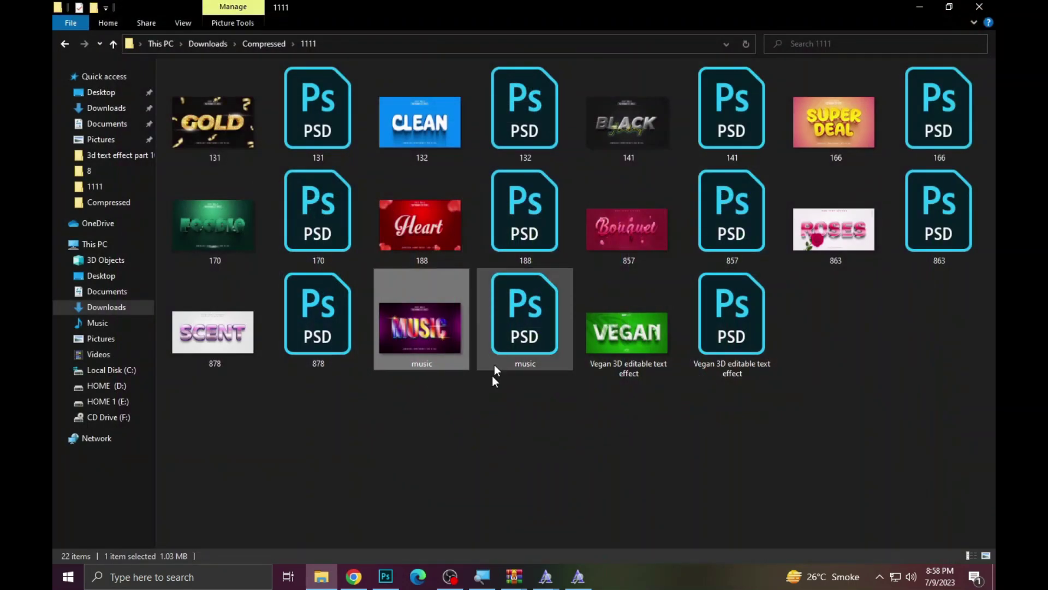
pyautogui.click(513, 342)
pyautogui.doubleClick(512, 342)
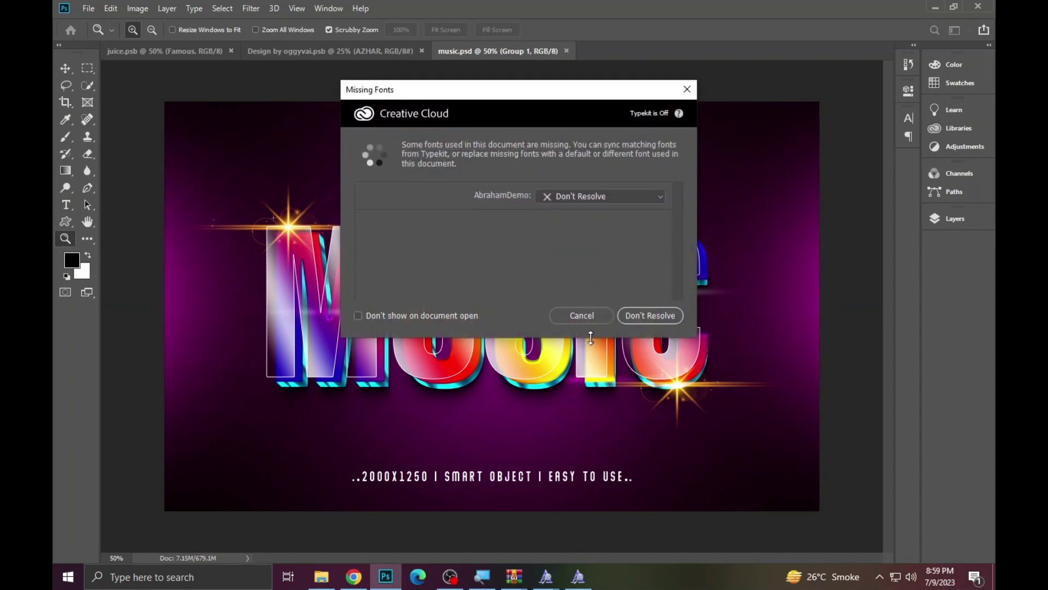
# Dismiss the missing-fonts warning and open the music copy 18 text smart object.
pyautogui.click(649, 312)
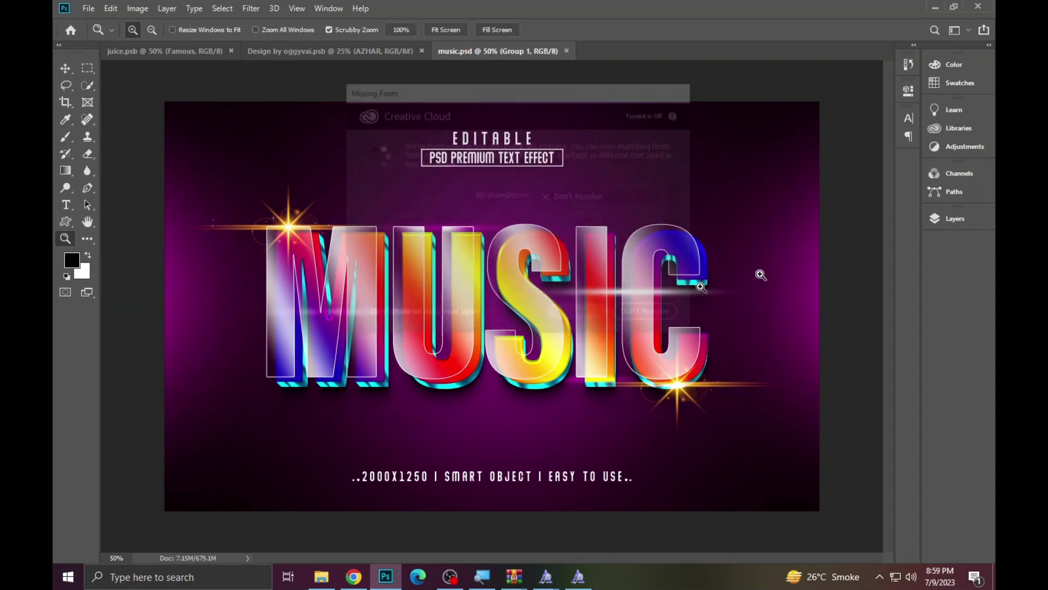
pyautogui.click(955, 218)
pyautogui.scroll(-5, 819, 310)
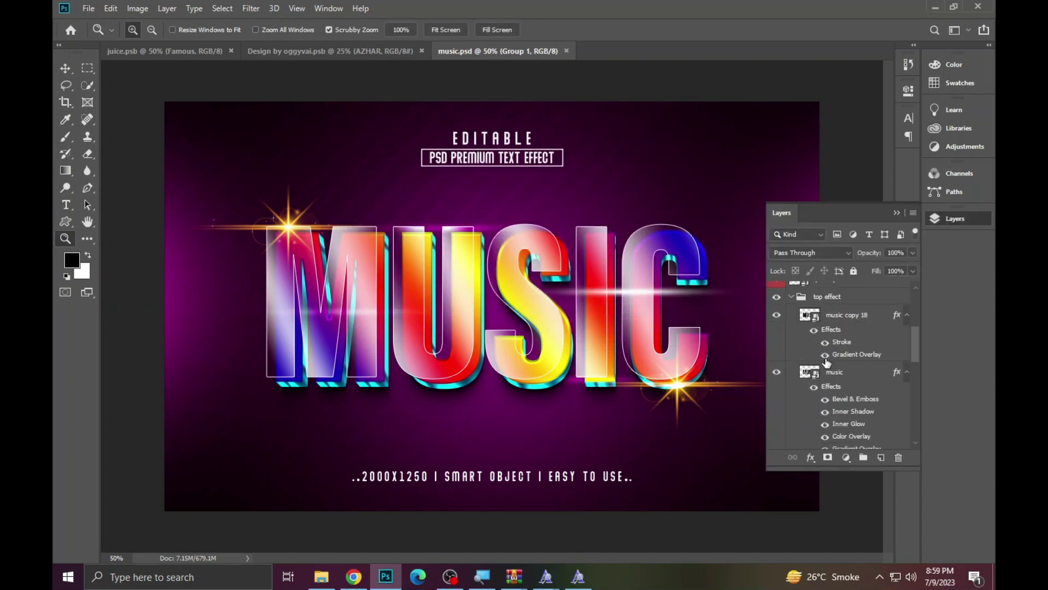
pyautogui.click(817, 317)
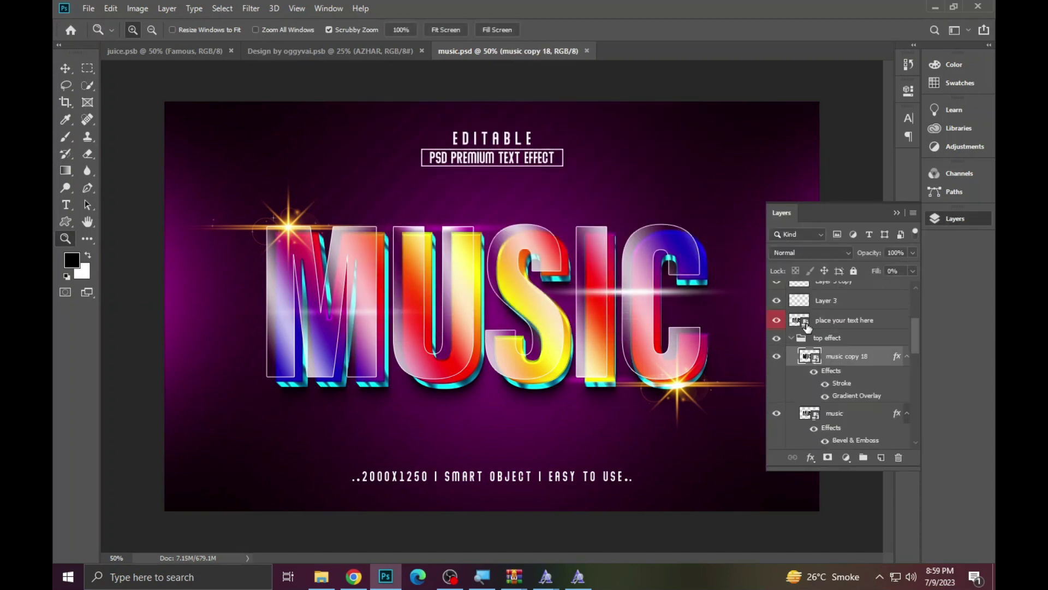
pyautogui.doubleClick(807, 325)
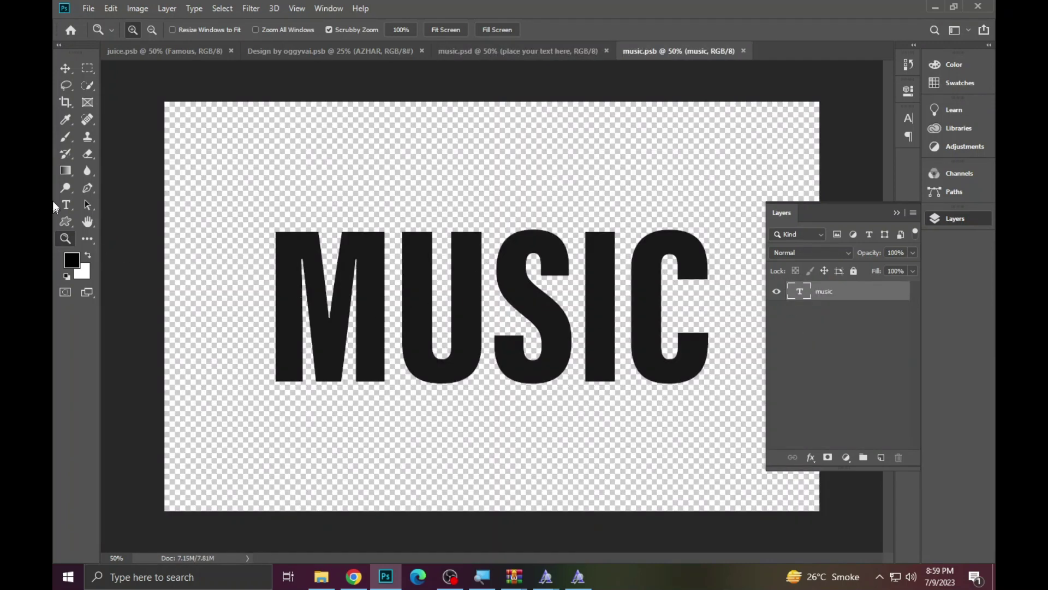
# Replace MUSIC with AYESHA, fixing the missing E, and commit the edit.
pyautogui.click(66, 205)
pyautogui.doubleClick(416, 261)
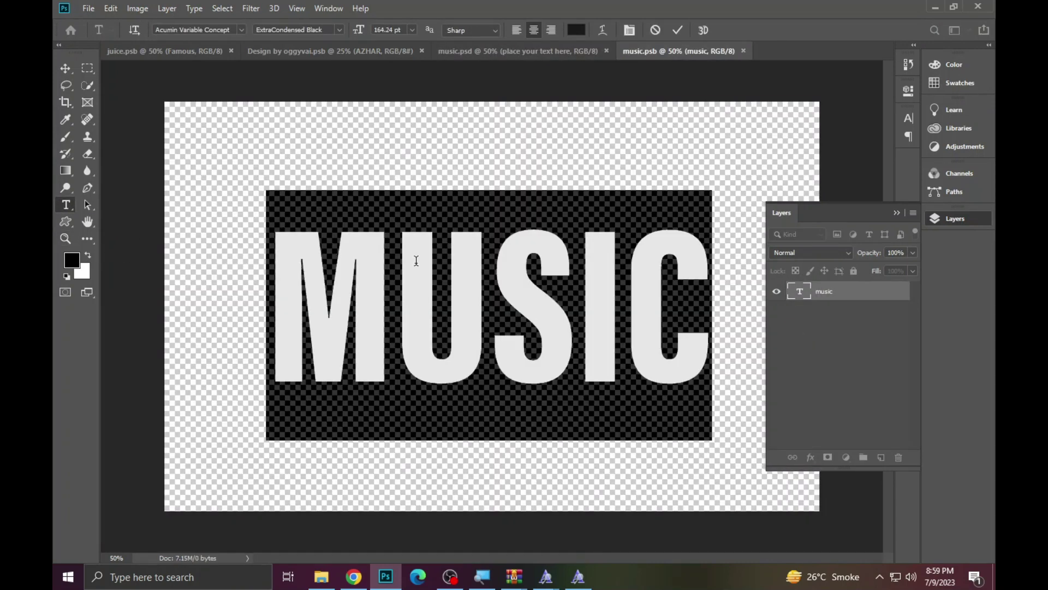
pyautogui.write('A')
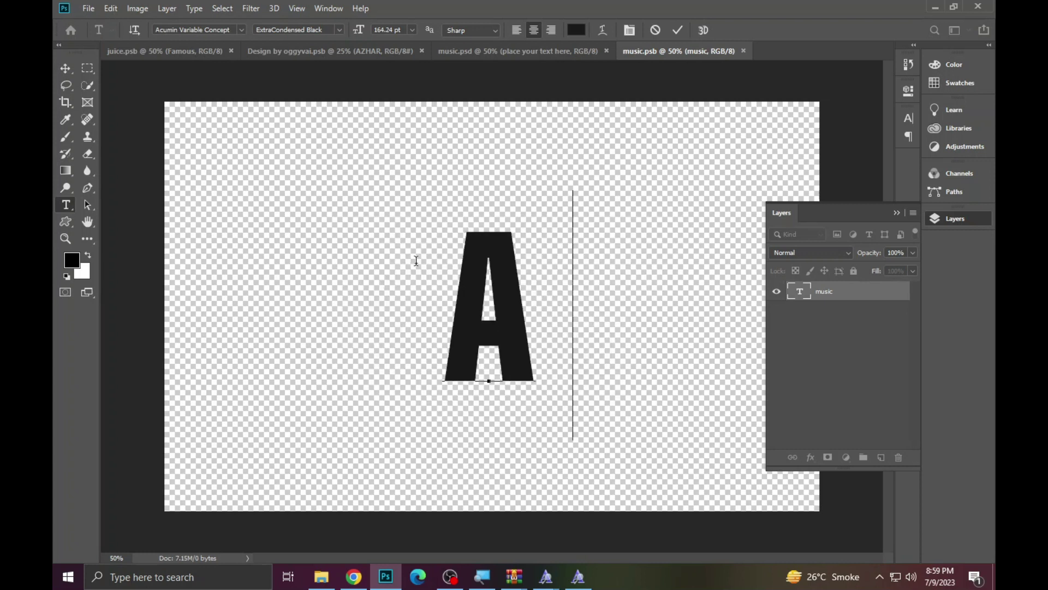
pyautogui.write('YS')
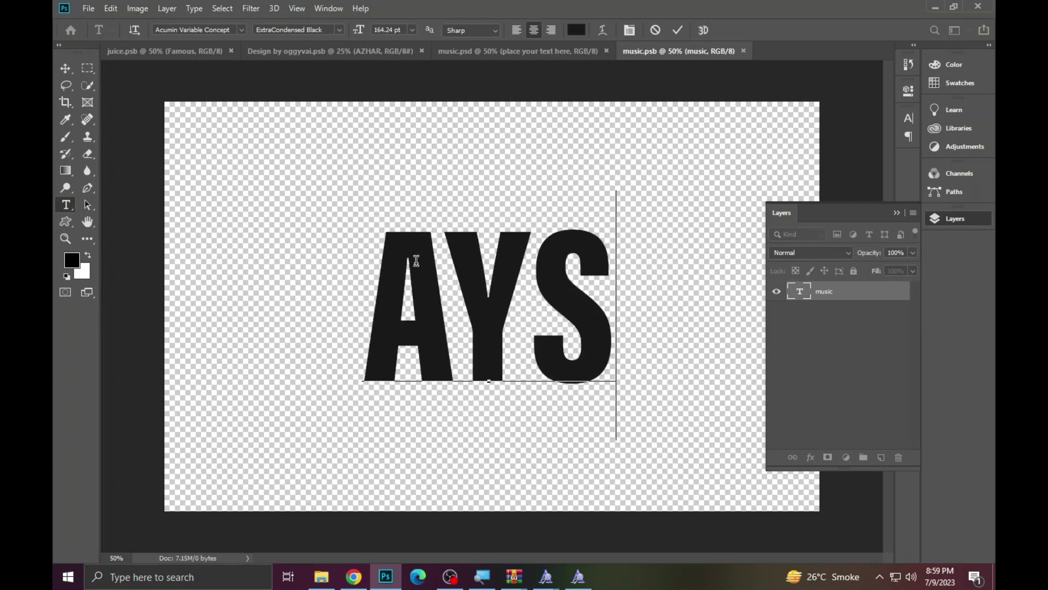
pyautogui.write('HA')
pyautogui.press('Left')
pyautogui.press('Left')
pyautogui.press('Left')
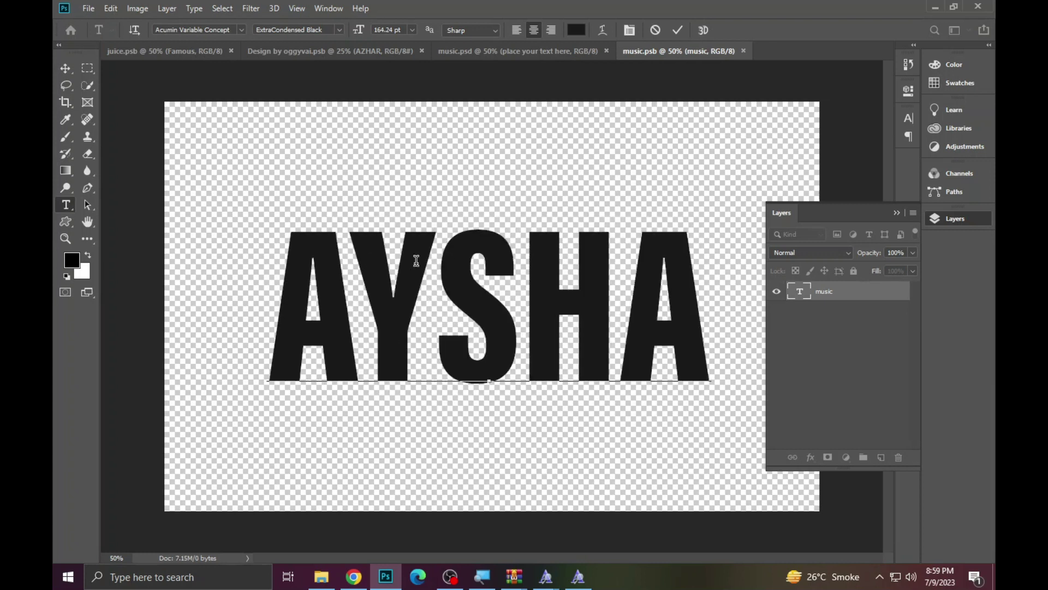
pyautogui.write('E')
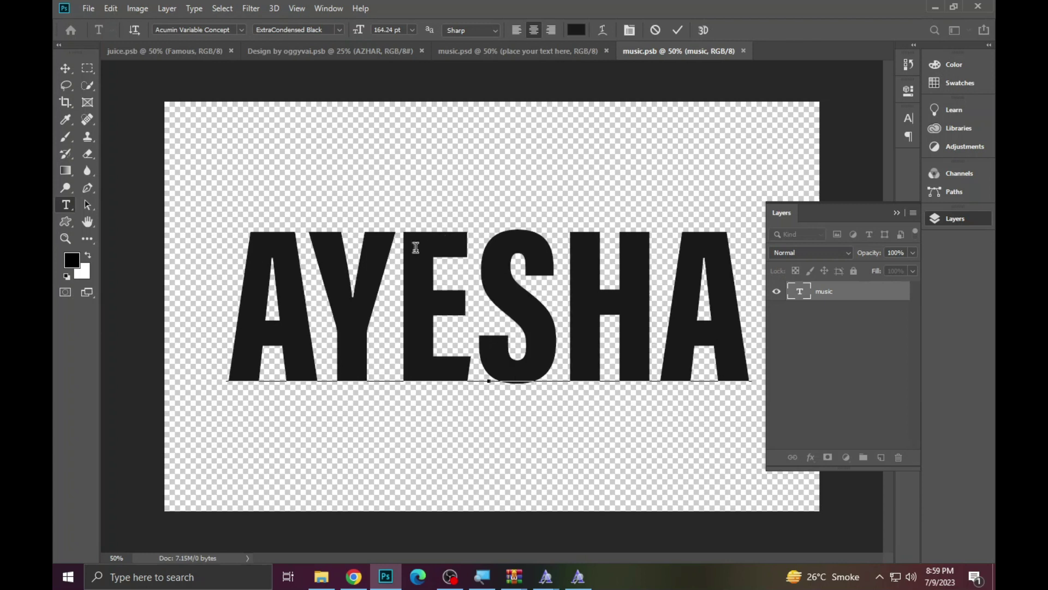
pyautogui.hotkey('ctrl', 'Return')
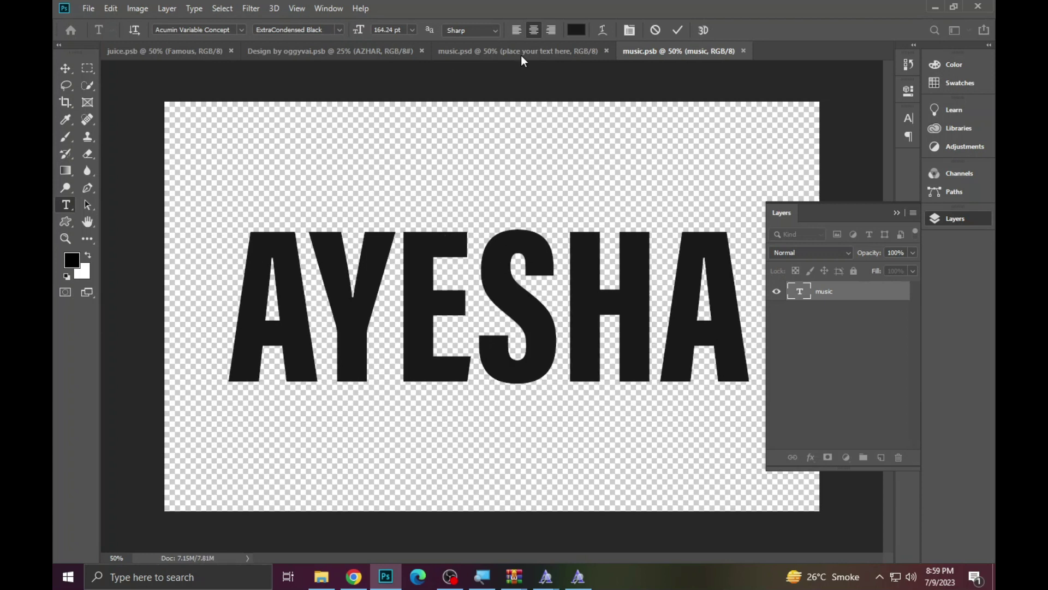
pyautogui.click(522, 55)
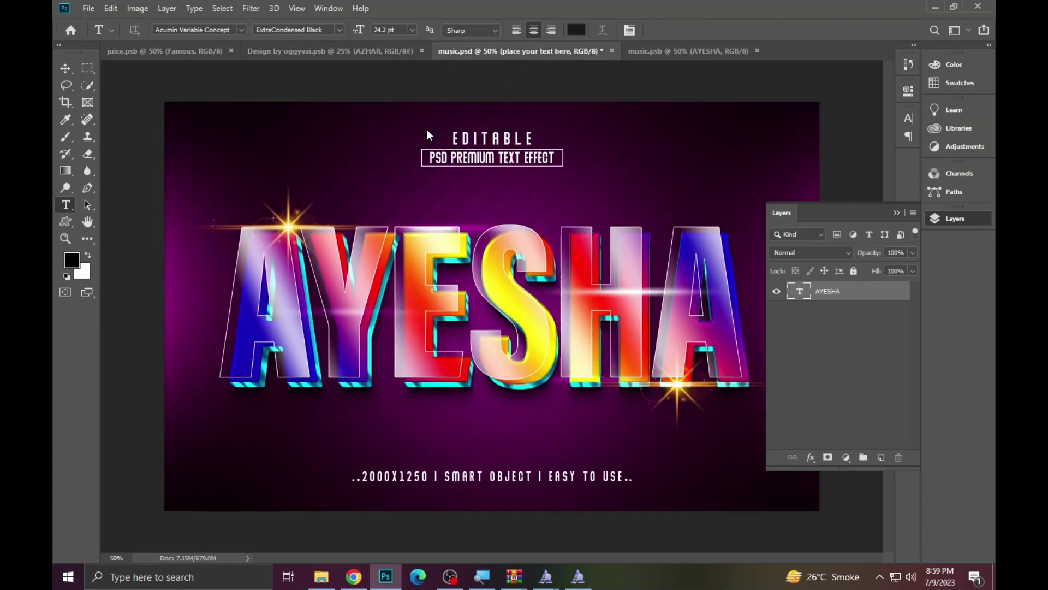
# Zoom in on the AYESHA chrome effect, then fit music.psd on screen.
pyautogui.click(65, 238)
pyautogui.click(437, 293)
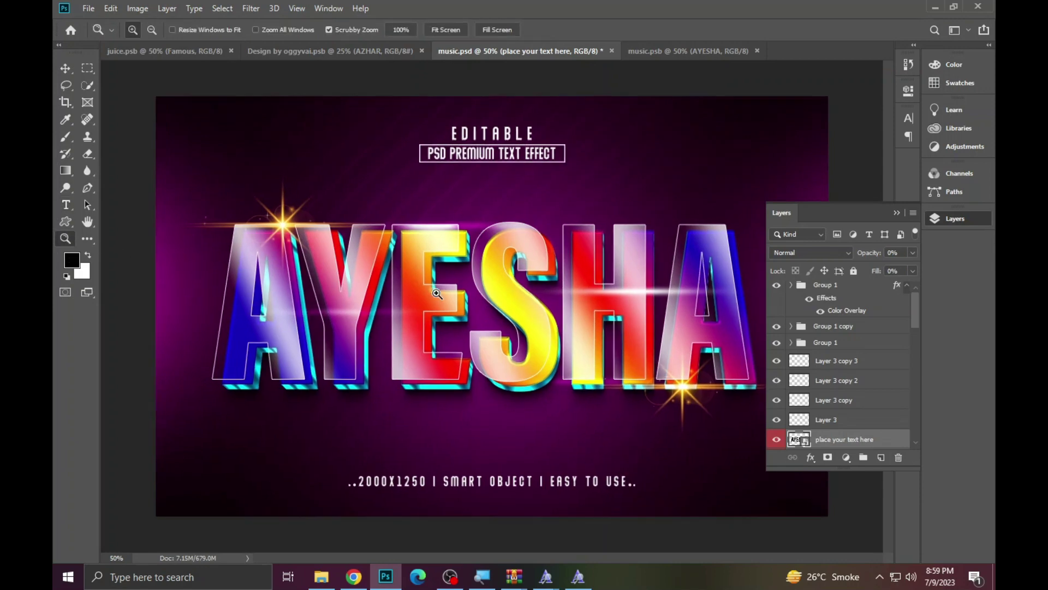
pyautogui.rightClick(374, 273)
pyautogui.click(393, 281)
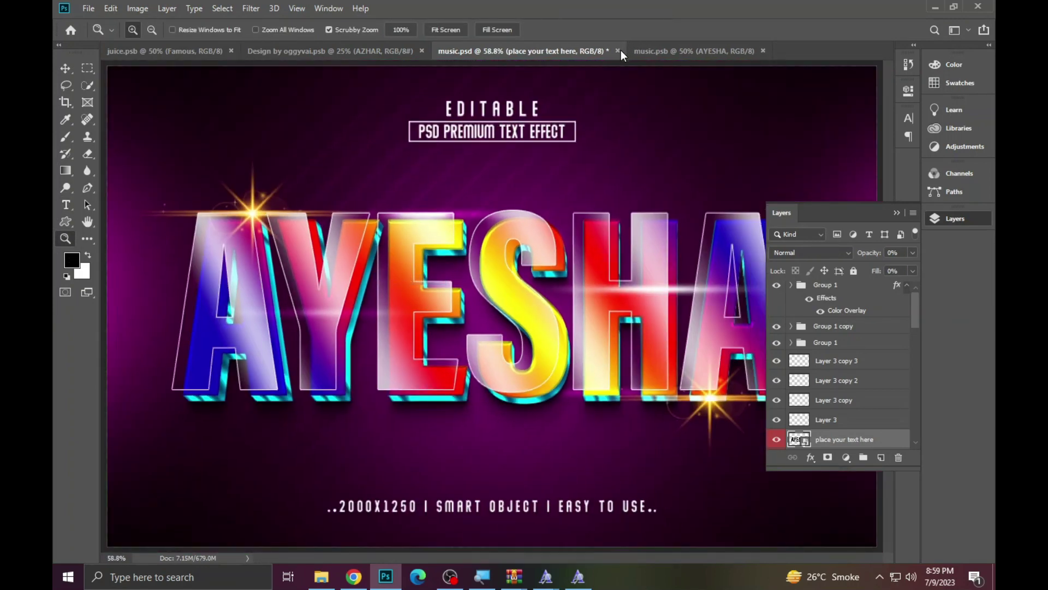
# Close music.psd and its music.psb text document, answering the save prompt.
pyautogui.click(618, 50)
pyautogui.click(518, 217)
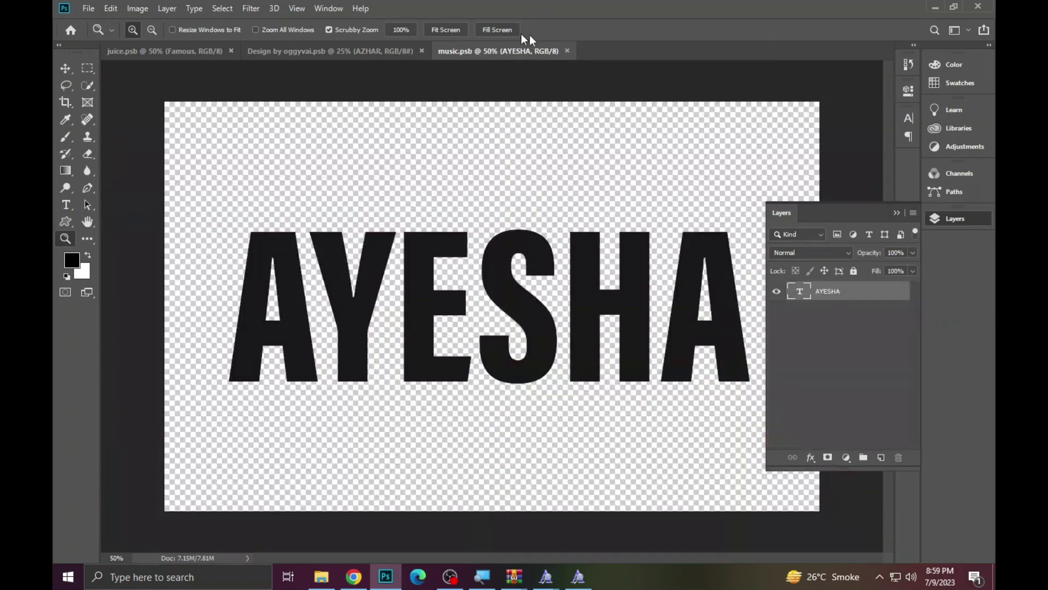
pyautogui.click(567, 51)
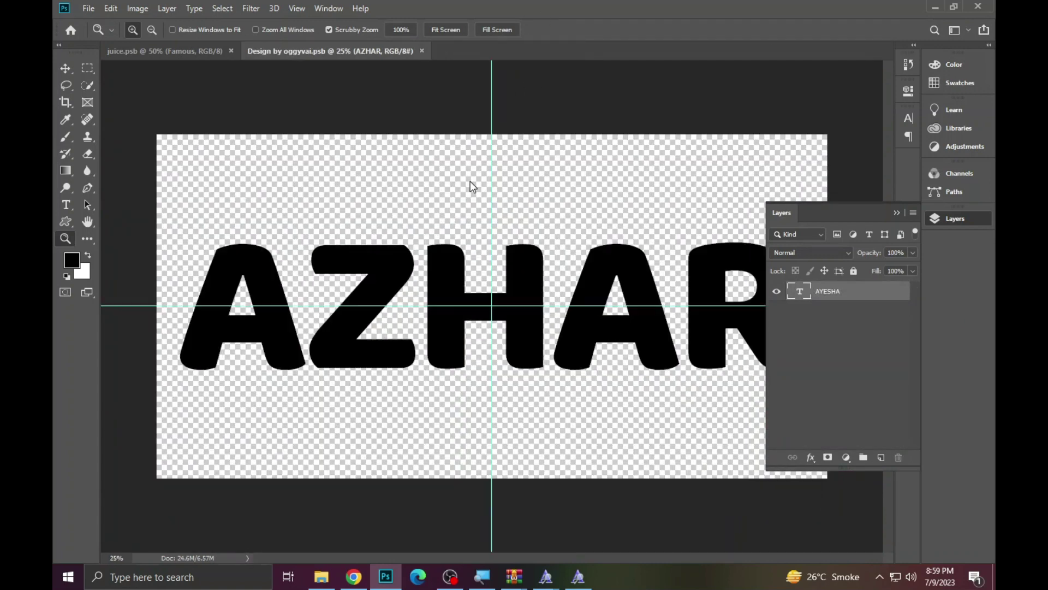
pyautogui.click(321, 576)
# Open the Vegan 3D editable text effect template, fit it, and open its text smart object.
pyautogui.doubleClick(732, 314)
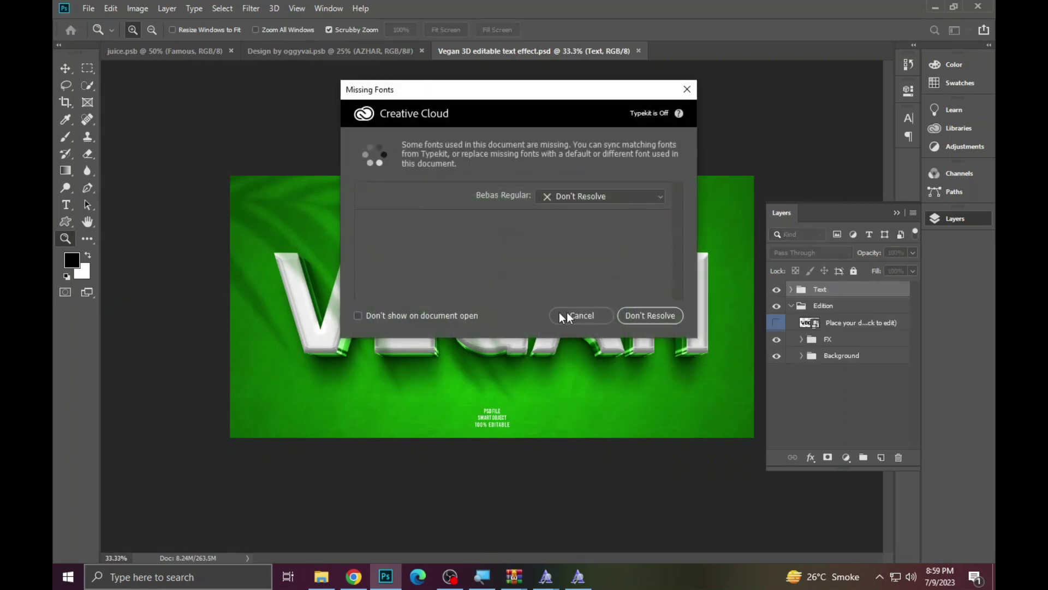
pyautogui.rightClick(478, 282)
pyautogui.click(494, 265)
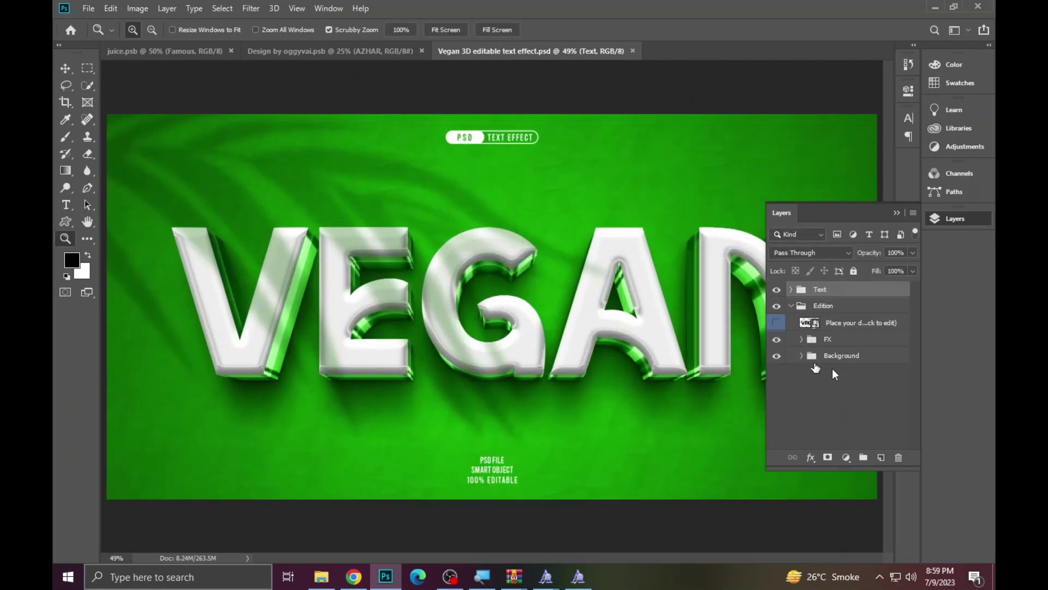
pyautogui.doubleClick(817, 326)
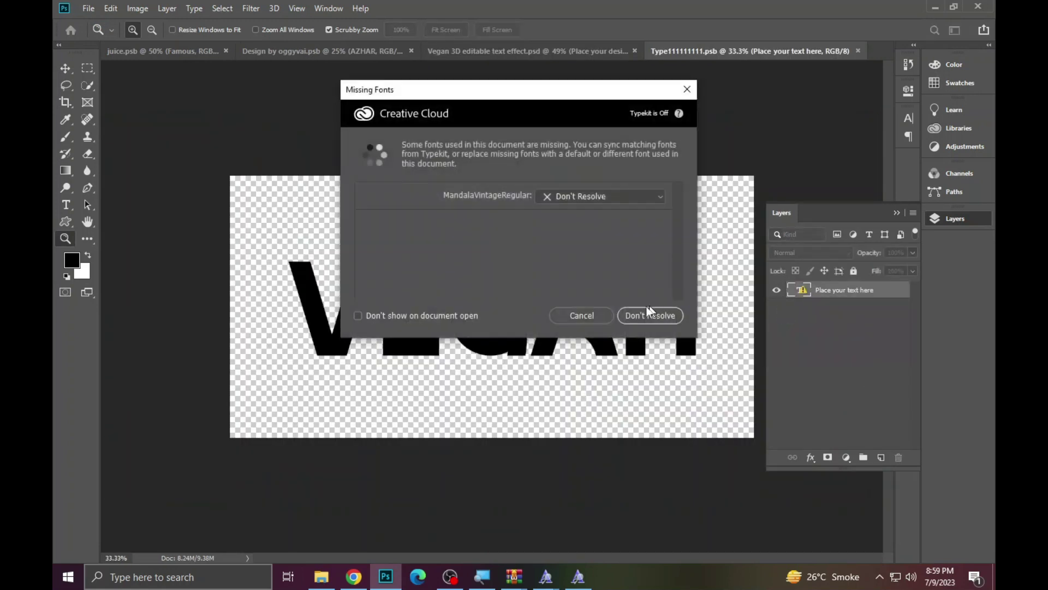
pyautogui.click(581, 314)
# Replace the VEGAN text with PAK, adding the missing P.
pyautogui.click(66, 205)
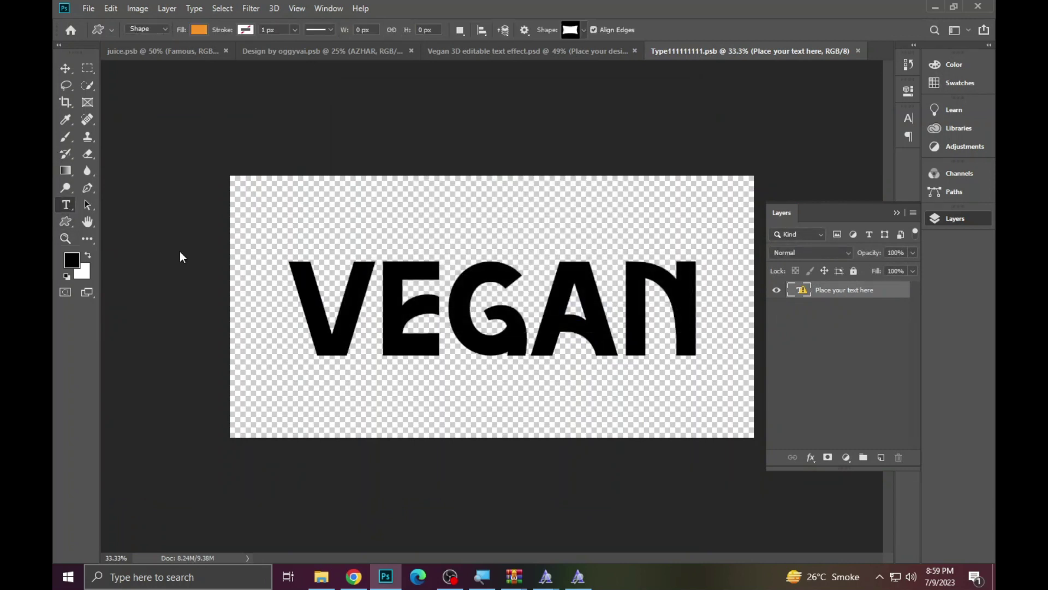
pyautogui.click(430, 303)
pyautogui.click(498, 253)
pyautogui.hotkey('ctrl', 'a')
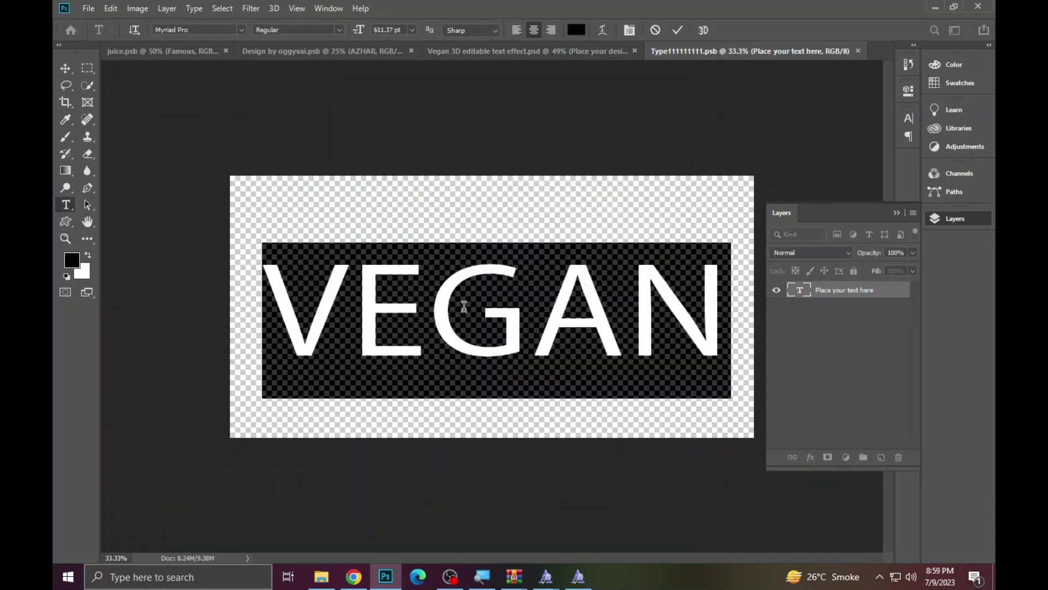
pyautogui.write('AK')
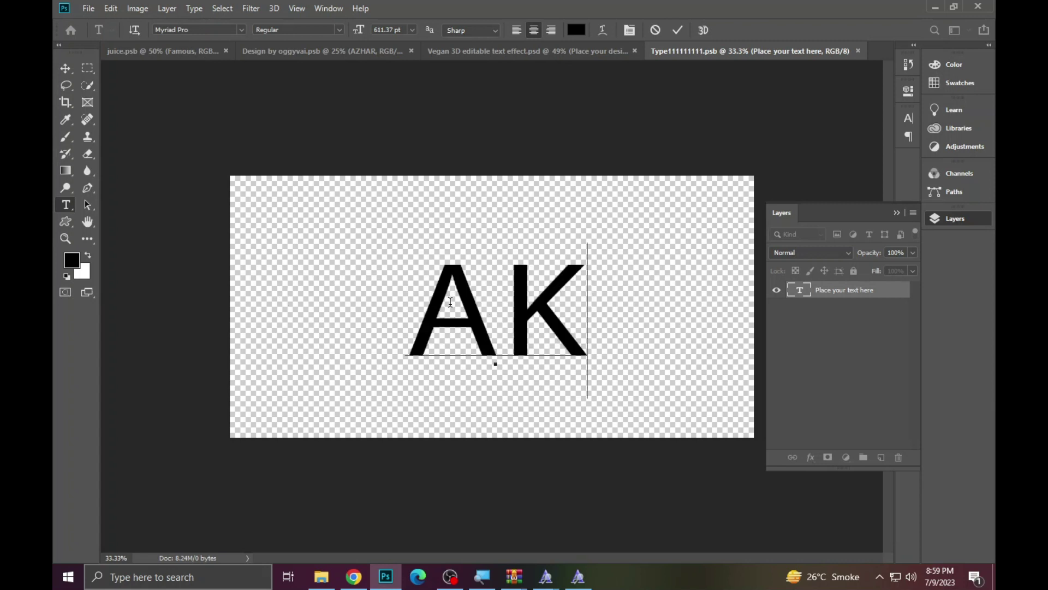
pyautogui.press('Left')
pyautogui.write('P')
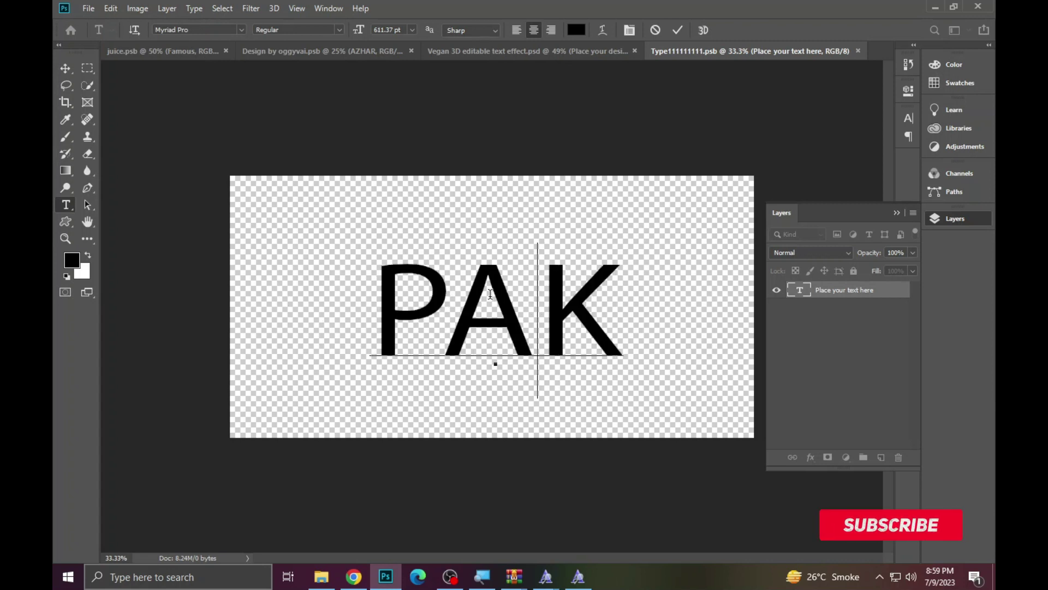
# Set PAK in Baloo Bhaina at 654.37 pt and commit the edit.
pyautogui.hotkey('ctrl', 'a')
pyautogui.click(189, 30)
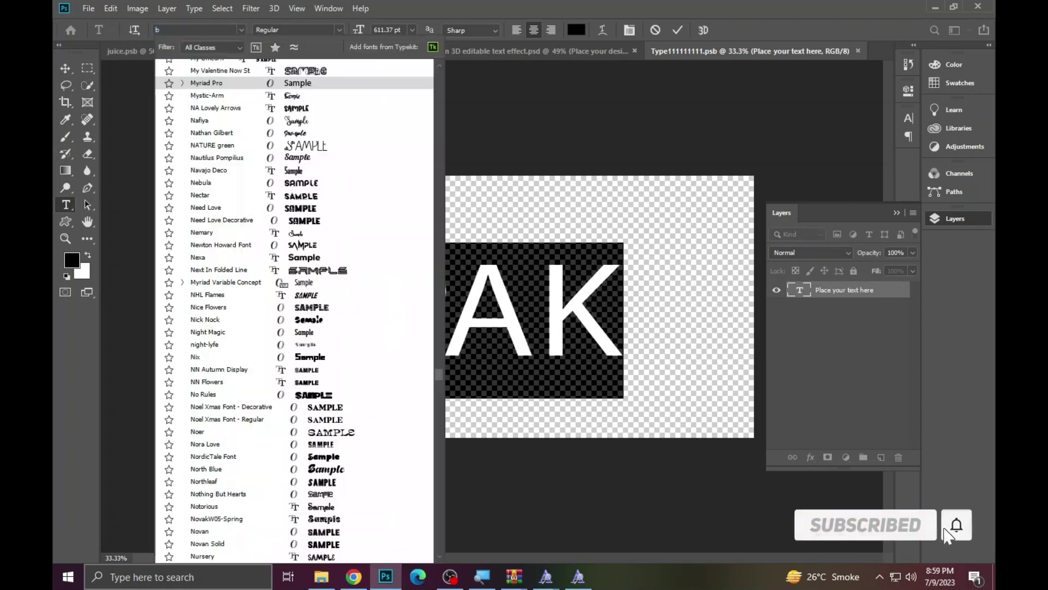
pyautogui.write('bas')
pyautogui.press('BackSpace')
pyautogui.write('l')
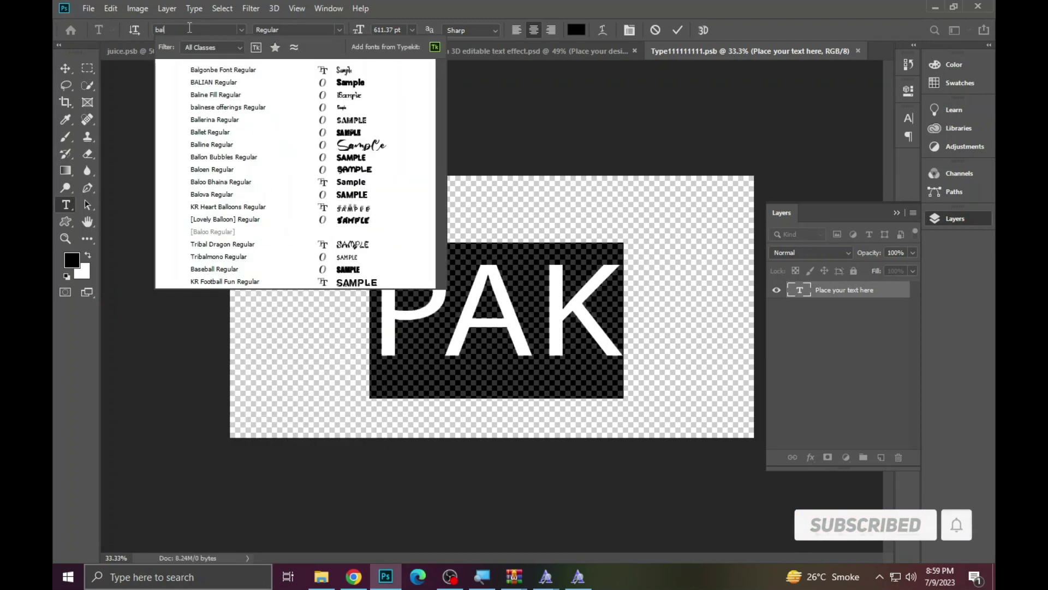
pyautogui.write('oo')
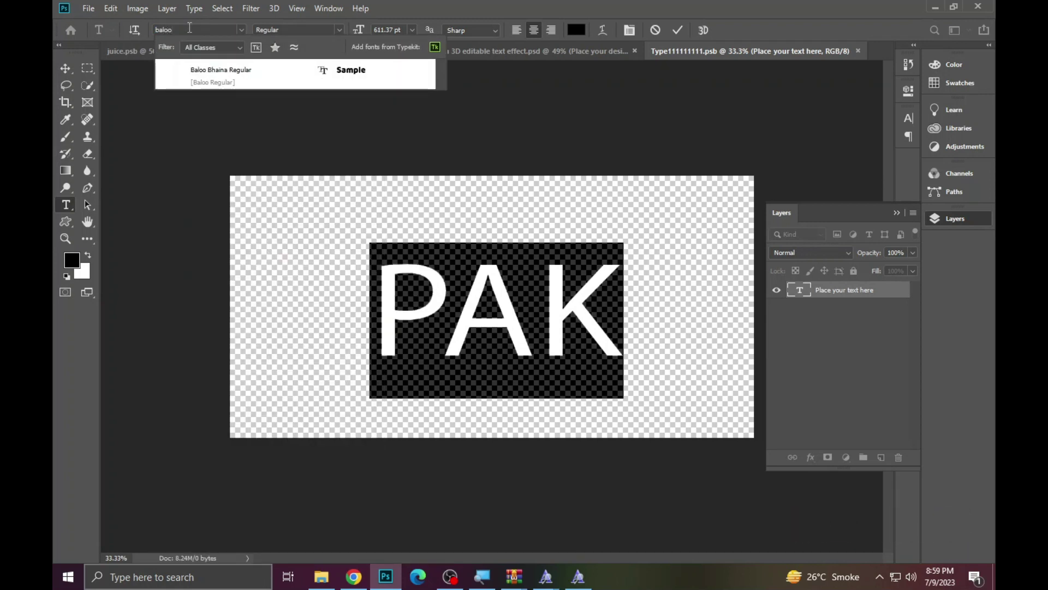
pyautogui.click(243, 71)
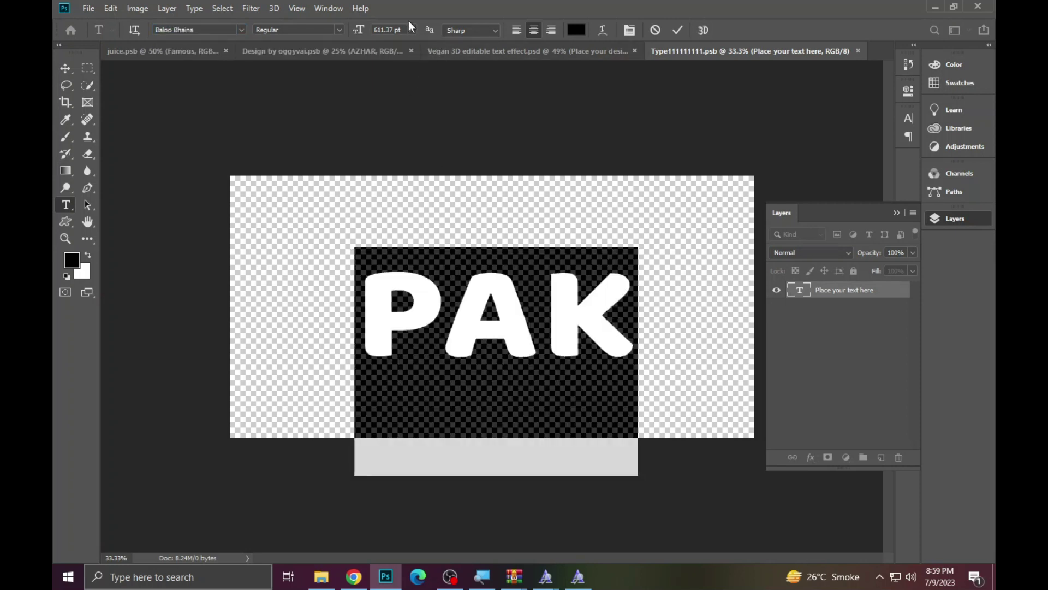
pyautogui.moveTo(367, 33); pyautogui.dragTo(386, 41)
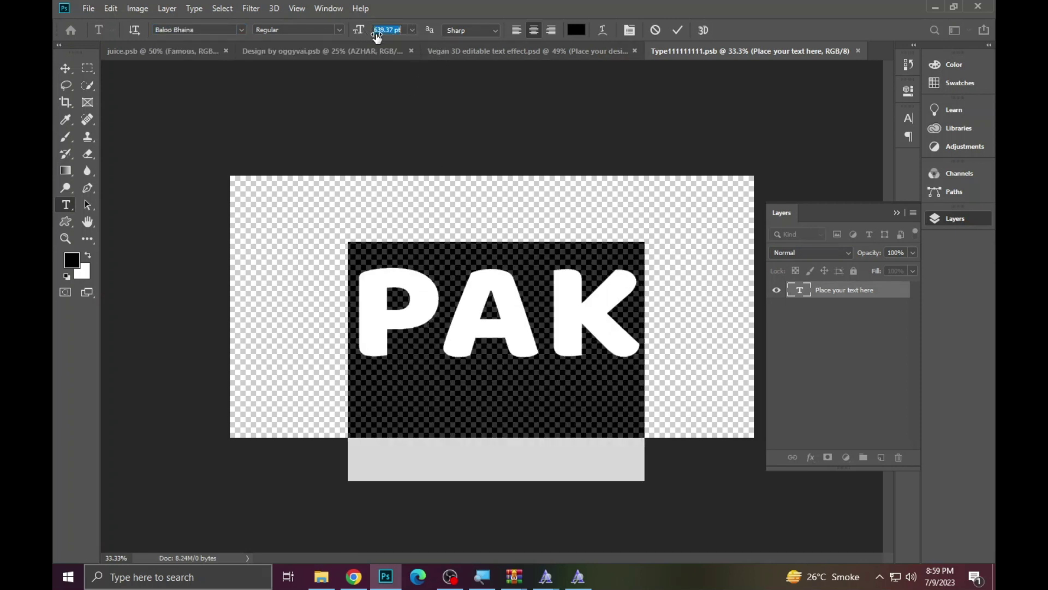
pyautogui.hotkey('ctrl', 'Return')
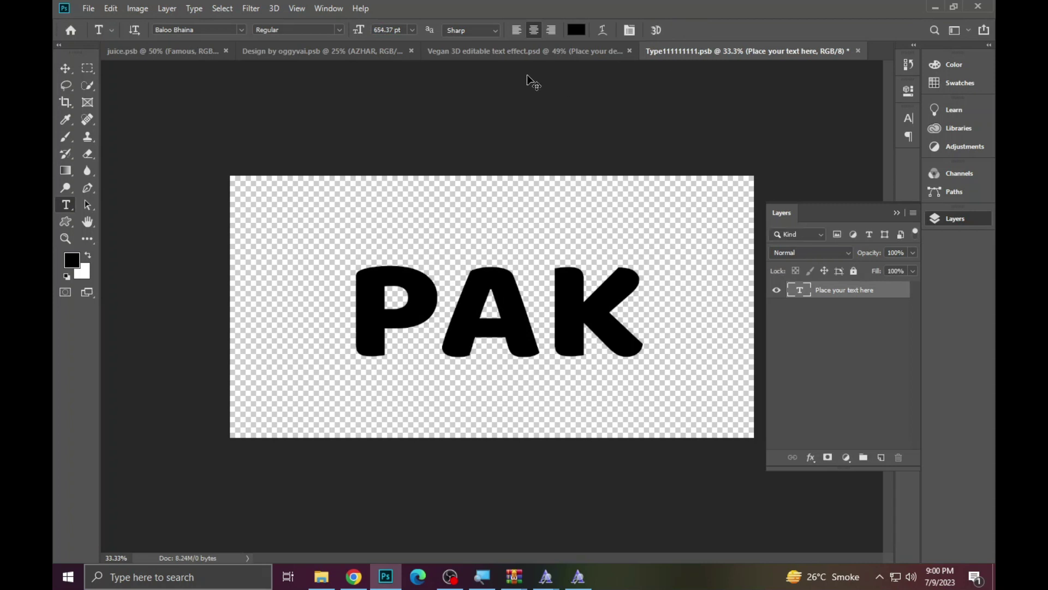
# Show the Vegan 3D editable text effect.psd tab at Fit Screen zoom with the Layers panel closed.
pyautogui.click(532, 50)
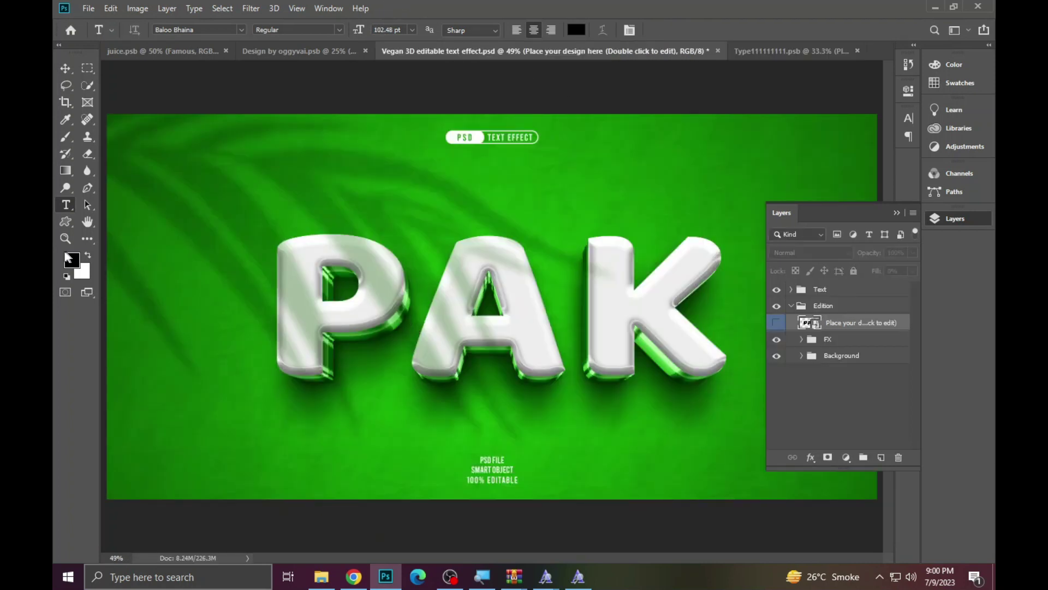
pyautogui.press('z')
pyautogui.rightClick(315, 275)
pyautogui.click(316, 275)
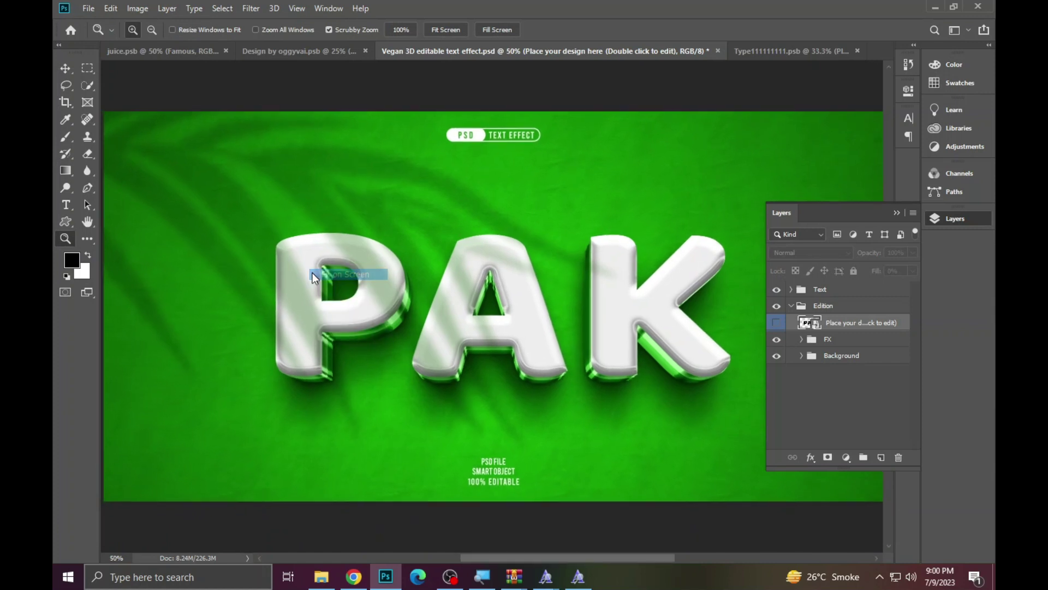
pyautogui.click(955, 218)
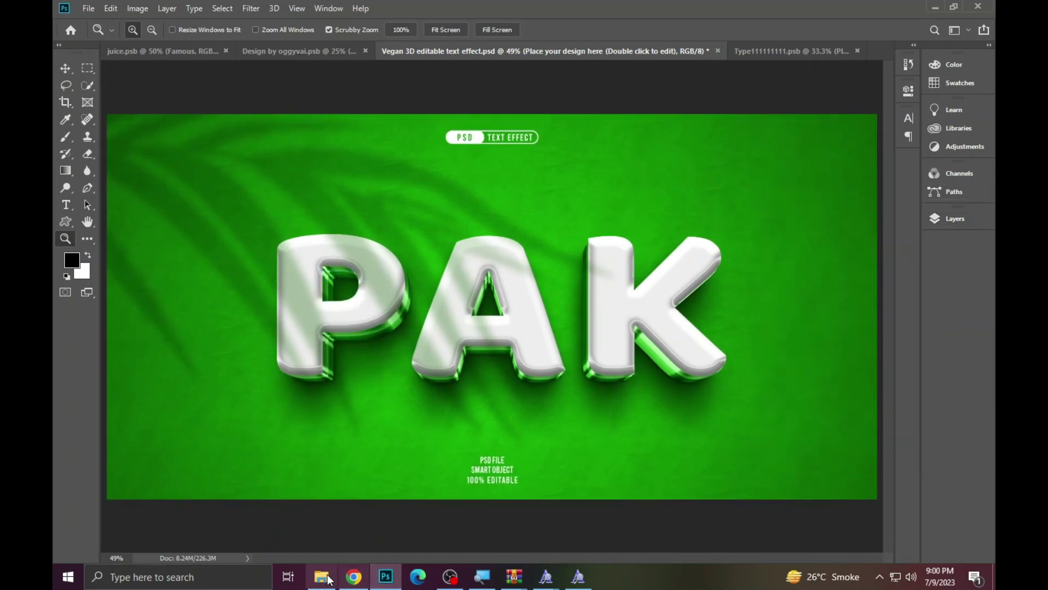